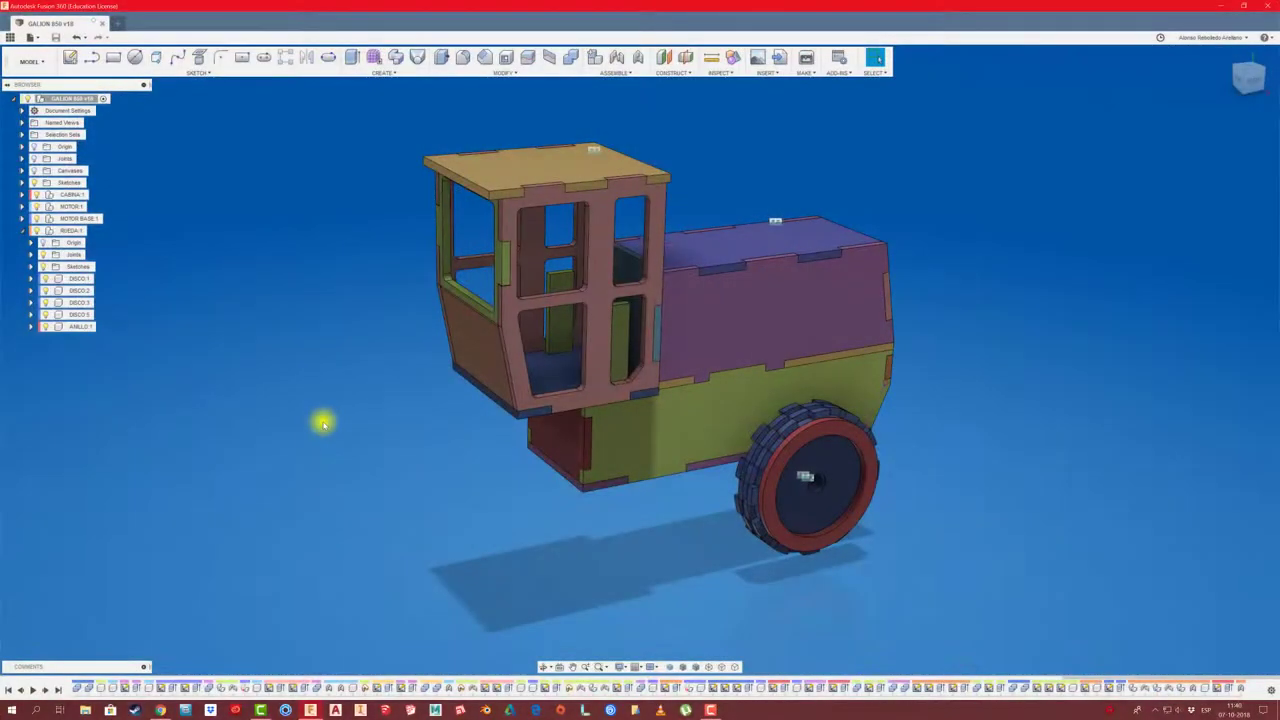
# Create a new component named CHASIS under the truck assembly's root
pyautogui.click(90, 100)
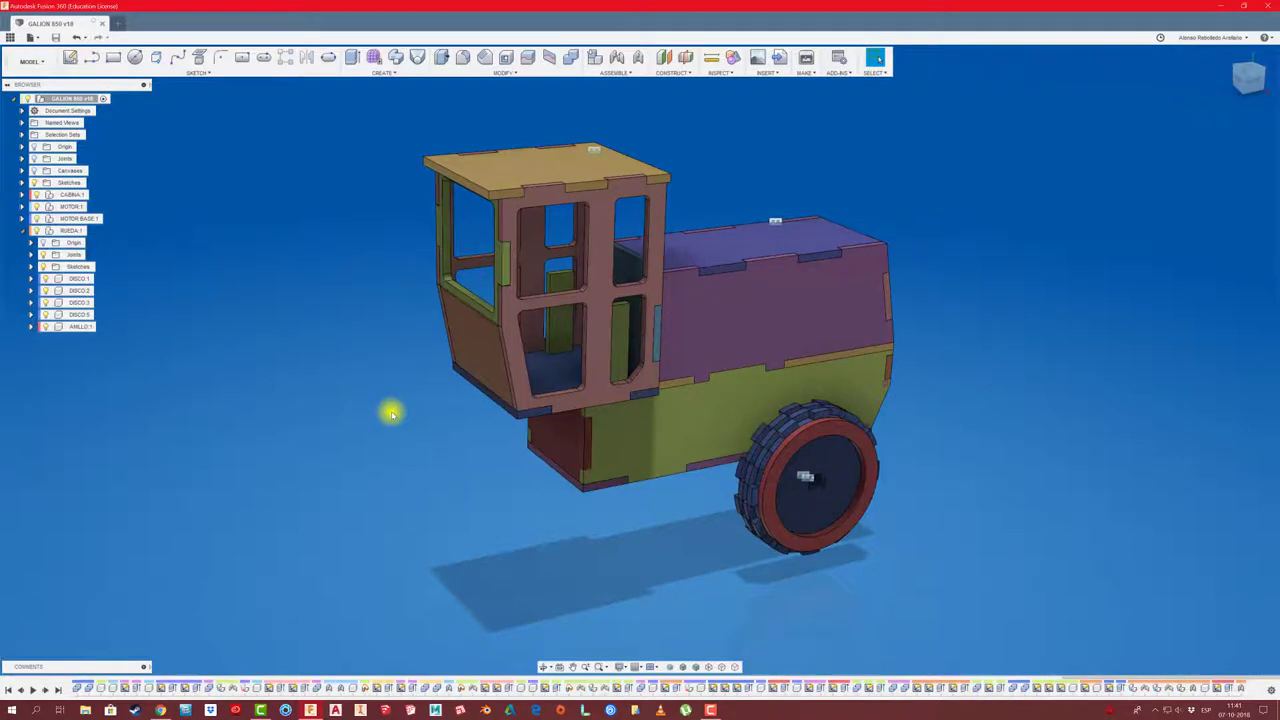
pyautogui.moveTo(391, 413)
pyautogui.keyDown('shift'); pyautogui.mouseDown(button='middle')
pyautogui.moveTo(417, 471)
pyautogui.moveTo(677, 503)
pyautogui.moveTo(611, 454)
pyautogui.moveTo(637, 447)
pyautogui.moveTo(654, 420)
pyautogui.moveTo(640, 474)
pyautogui.moveTo(607, 453)
pyautogui.moveTo(491, 506)
pyautogui.mouseUp(button='middle'); pyautogui.keyUp('shift')
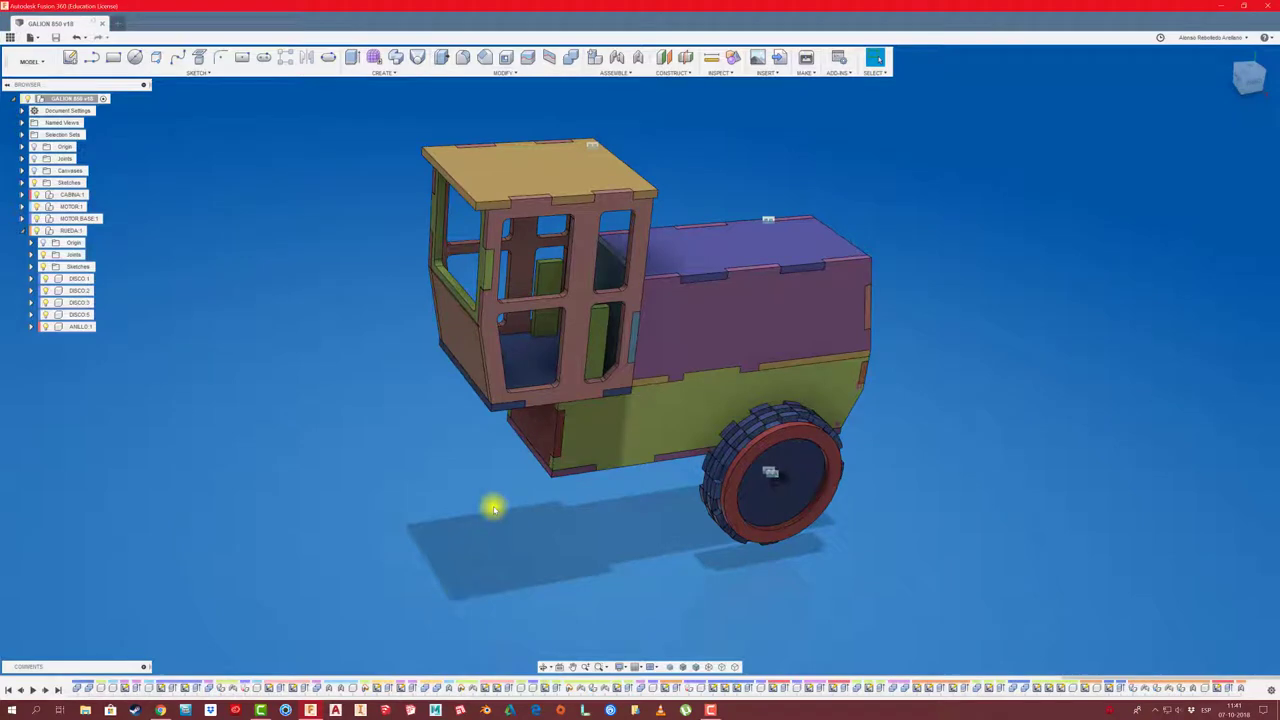
pyautogui.click(22, 231)
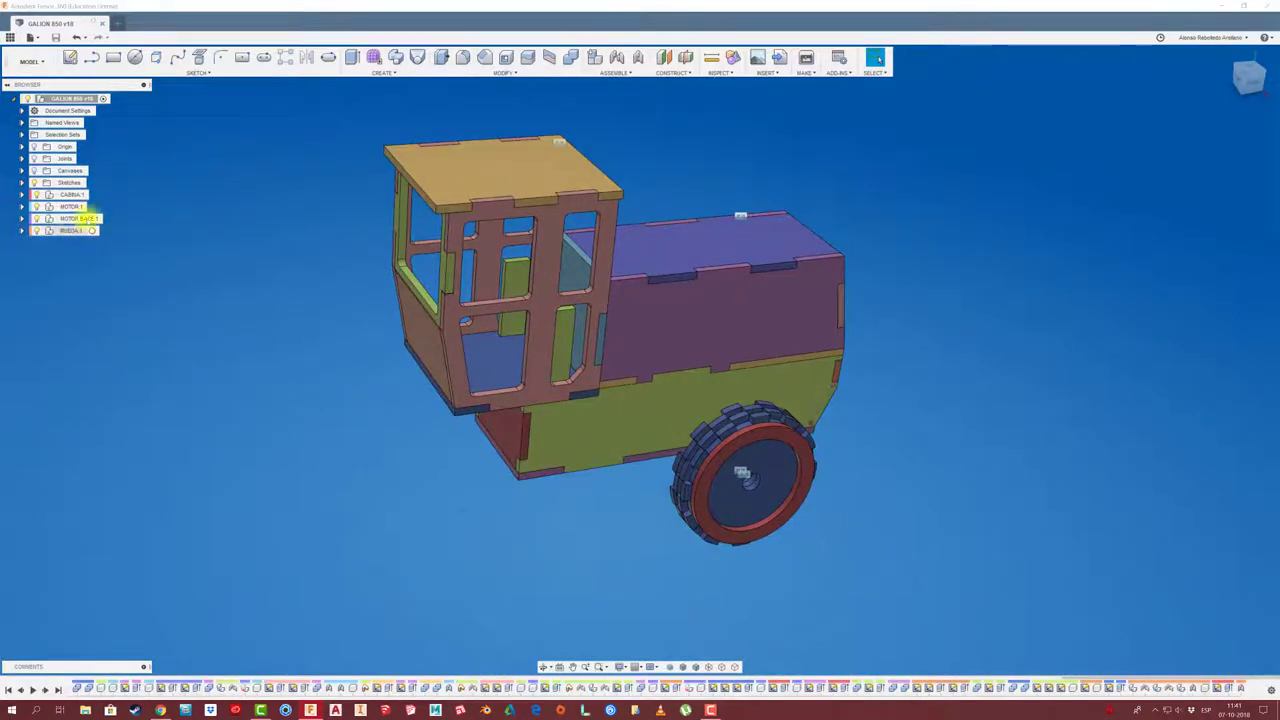
pyautogui.rightClick(72, 108)
pyautogui.click(104, 111)
pyautogui.write('CHASIS')
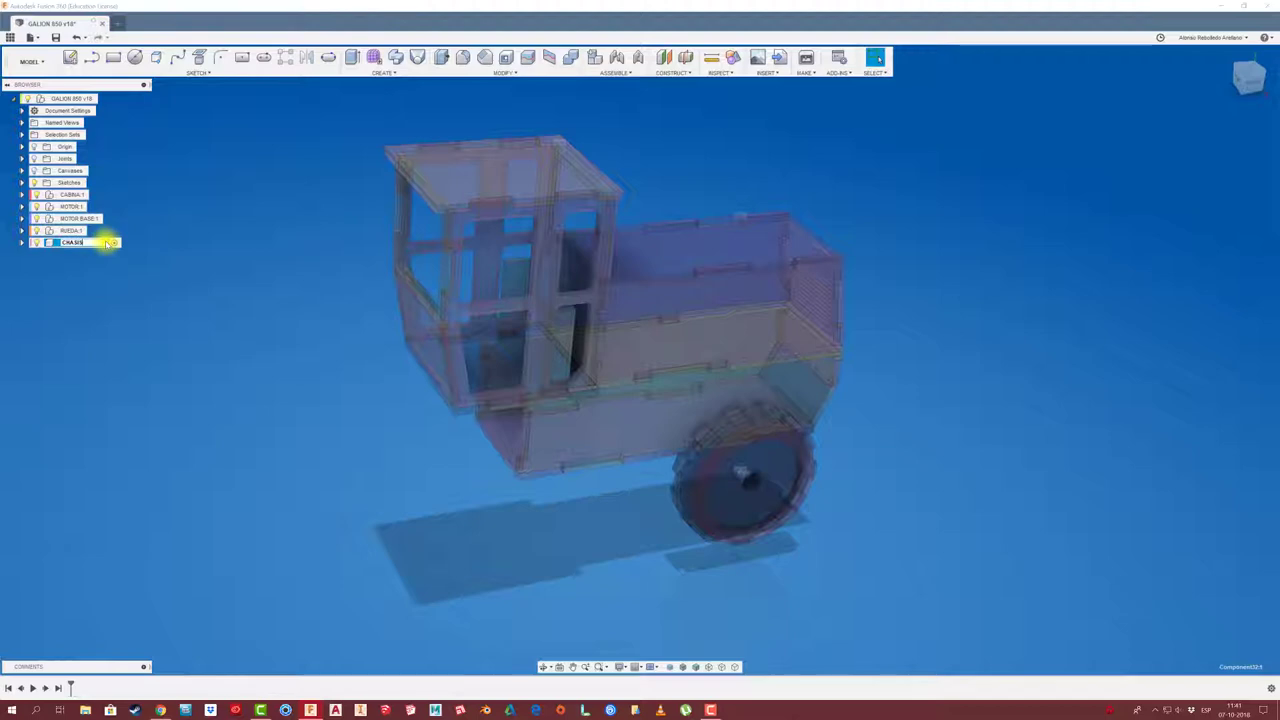
pyautogui.press('Return')
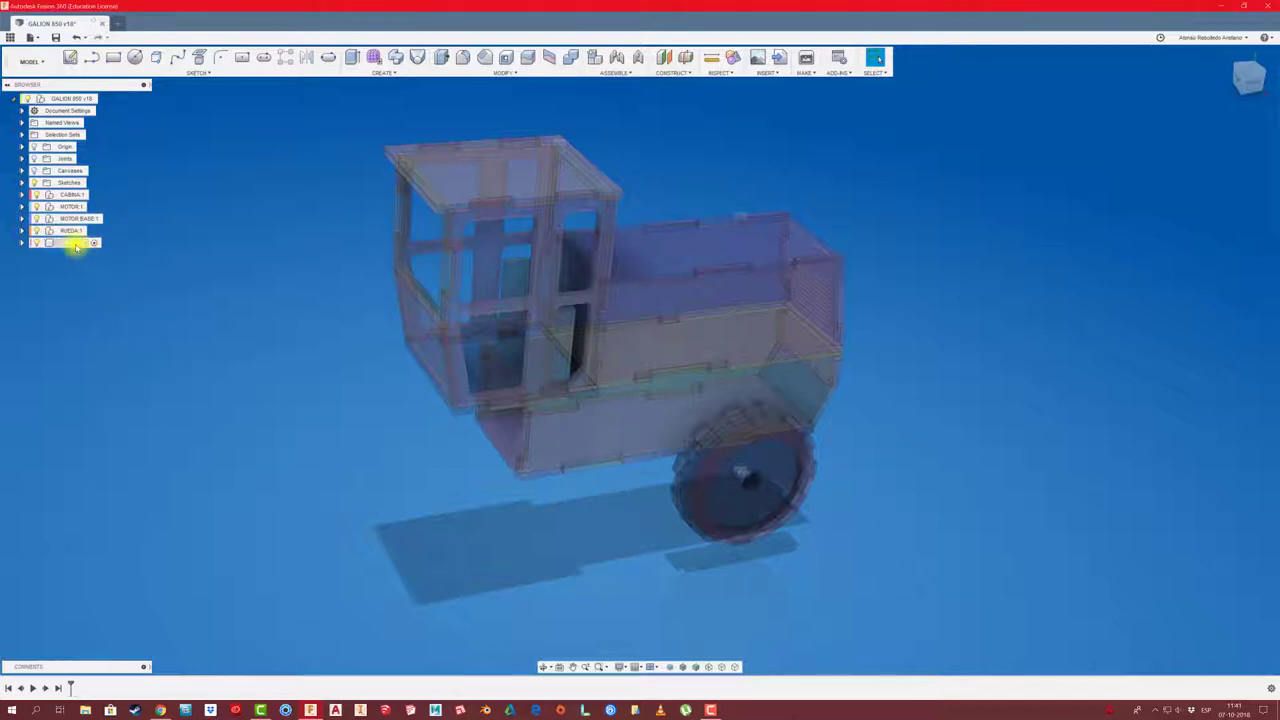
# Add a sub-component inside CHASIS and name it LAMINA
pyautogui.rightClick(75, 247)
pyautogui.click(104, 279)
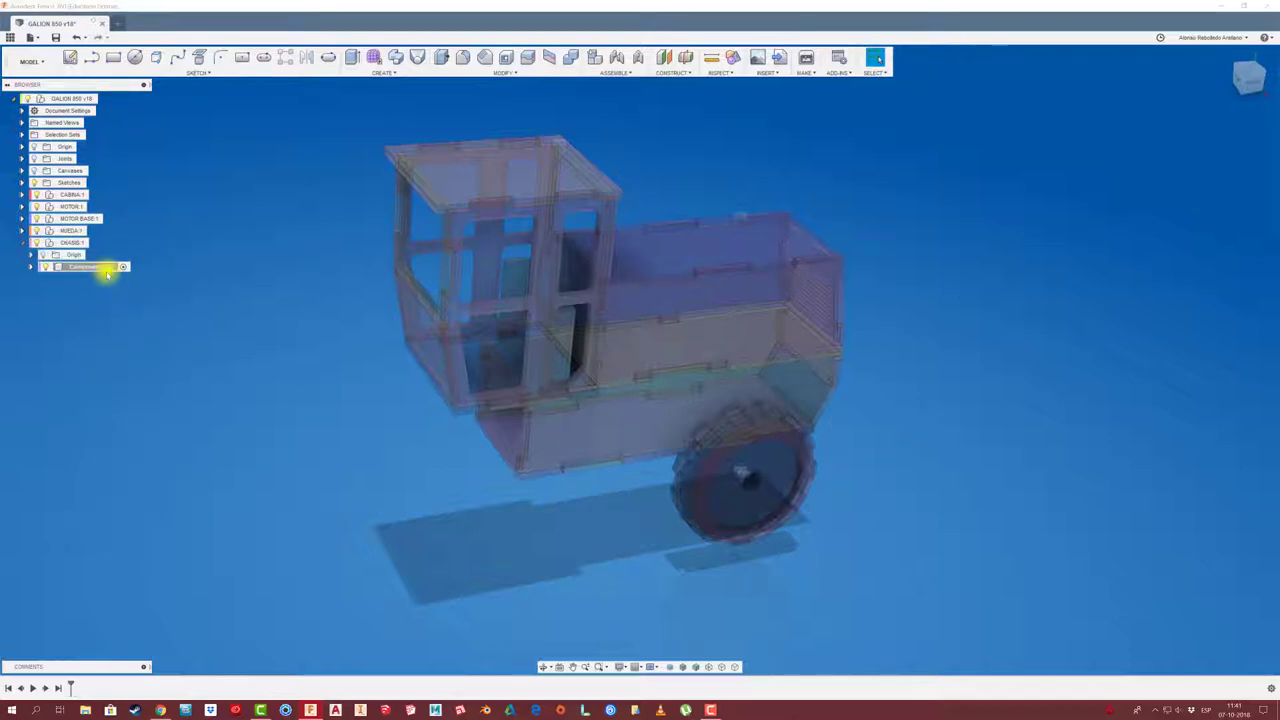
pyautogui.click(113, 268)
pyautogui.write('LAMINA')
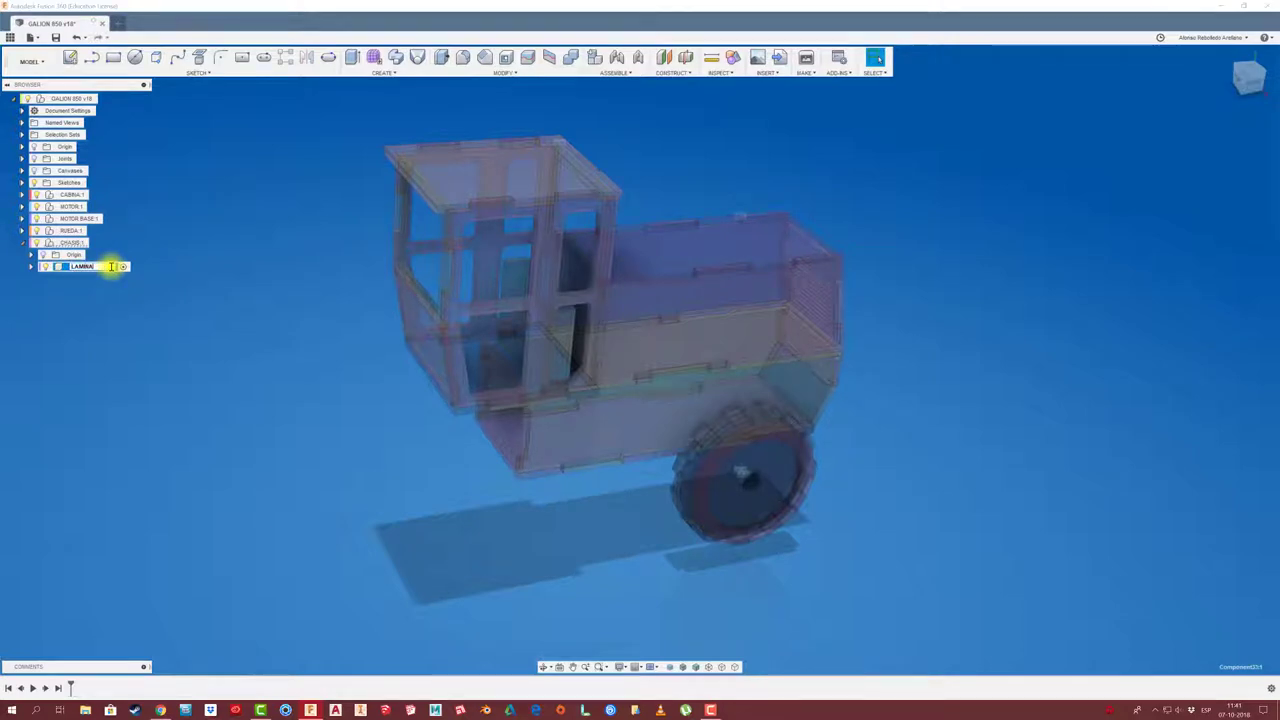
pyautogui.press('Return')
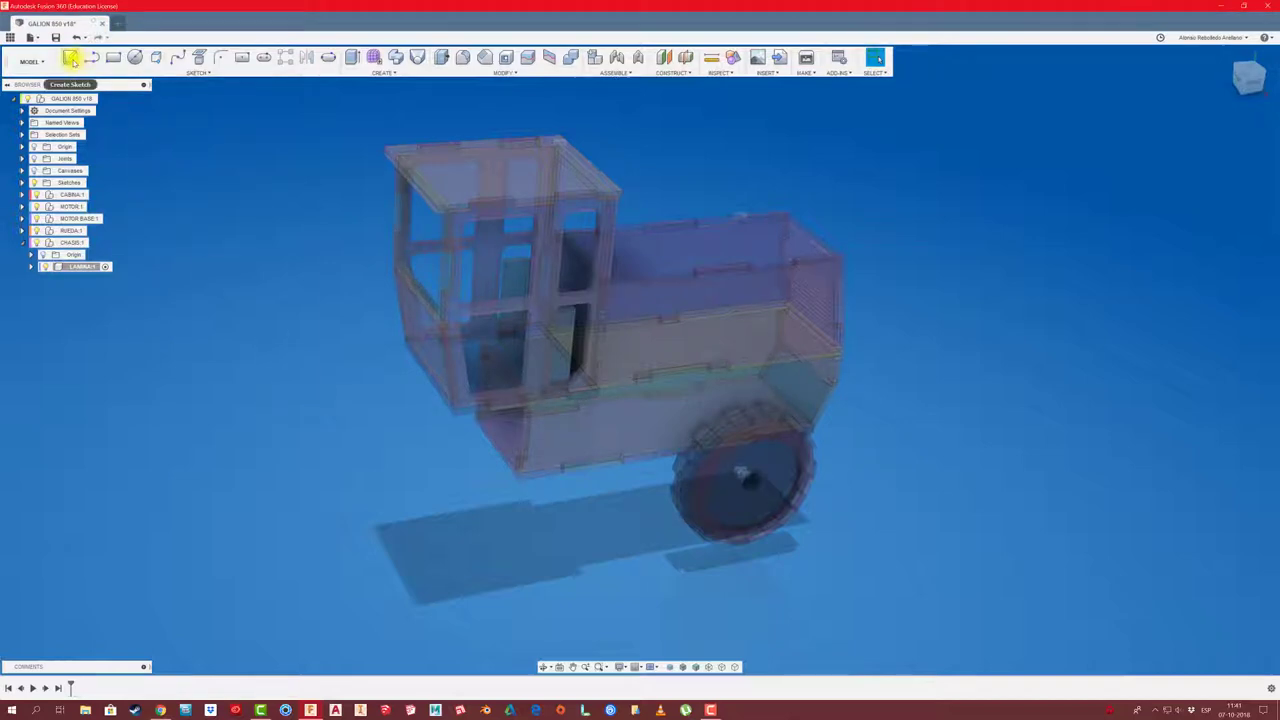
# Start a sketch on the chassis side face with the blueprint canvas shown behind it
pyautogui.click(70, 58)
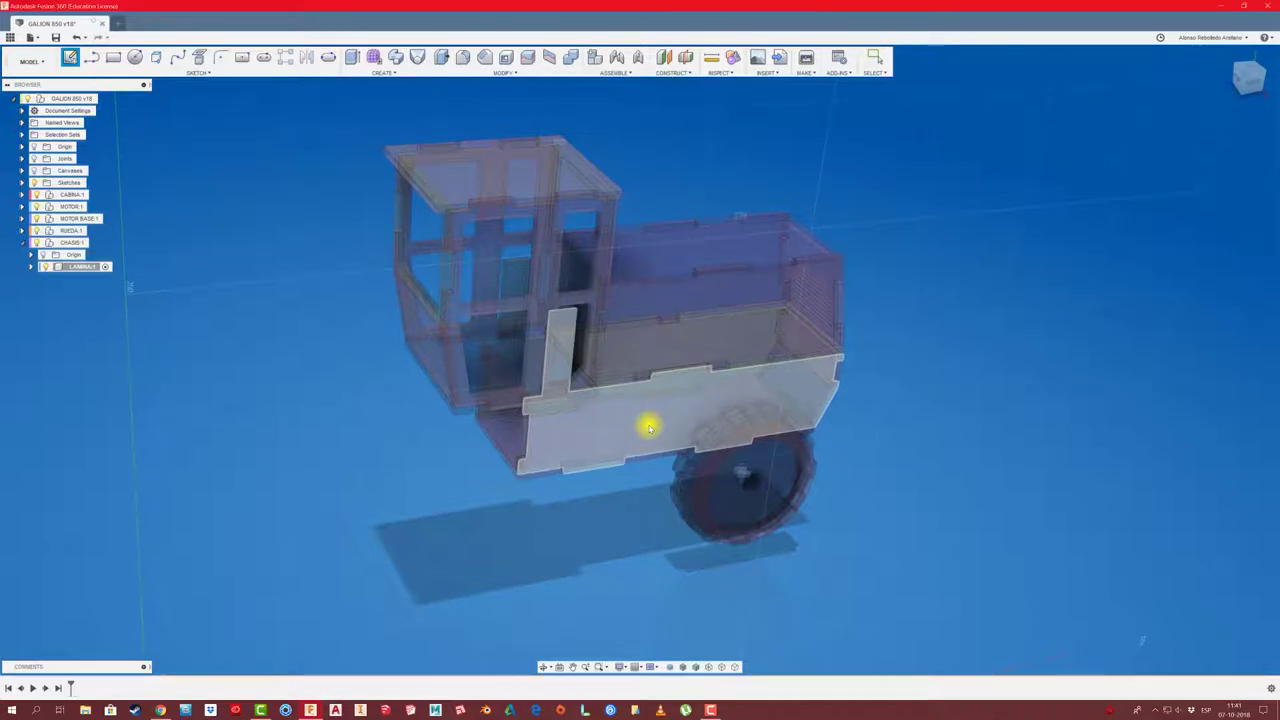
pyautogui.click(649, 427)
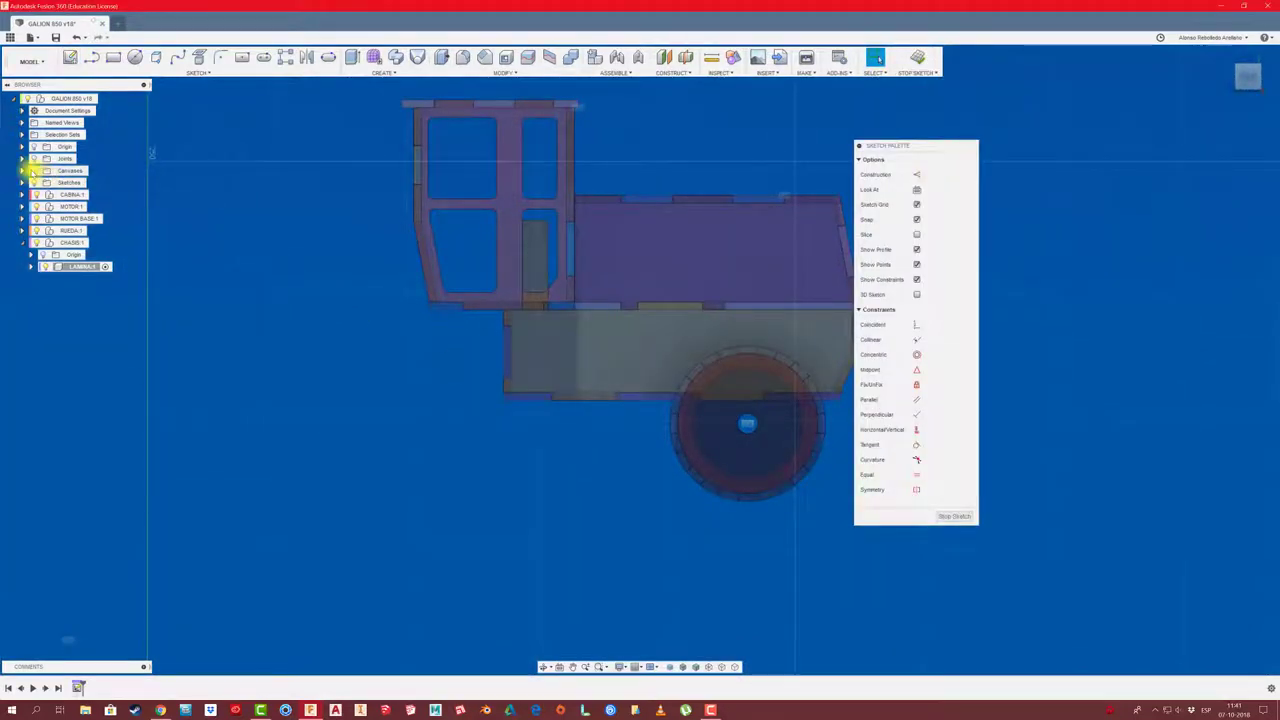
pyautogui.click(36, 172)
pyautogui.scroll(3, 453, 347)
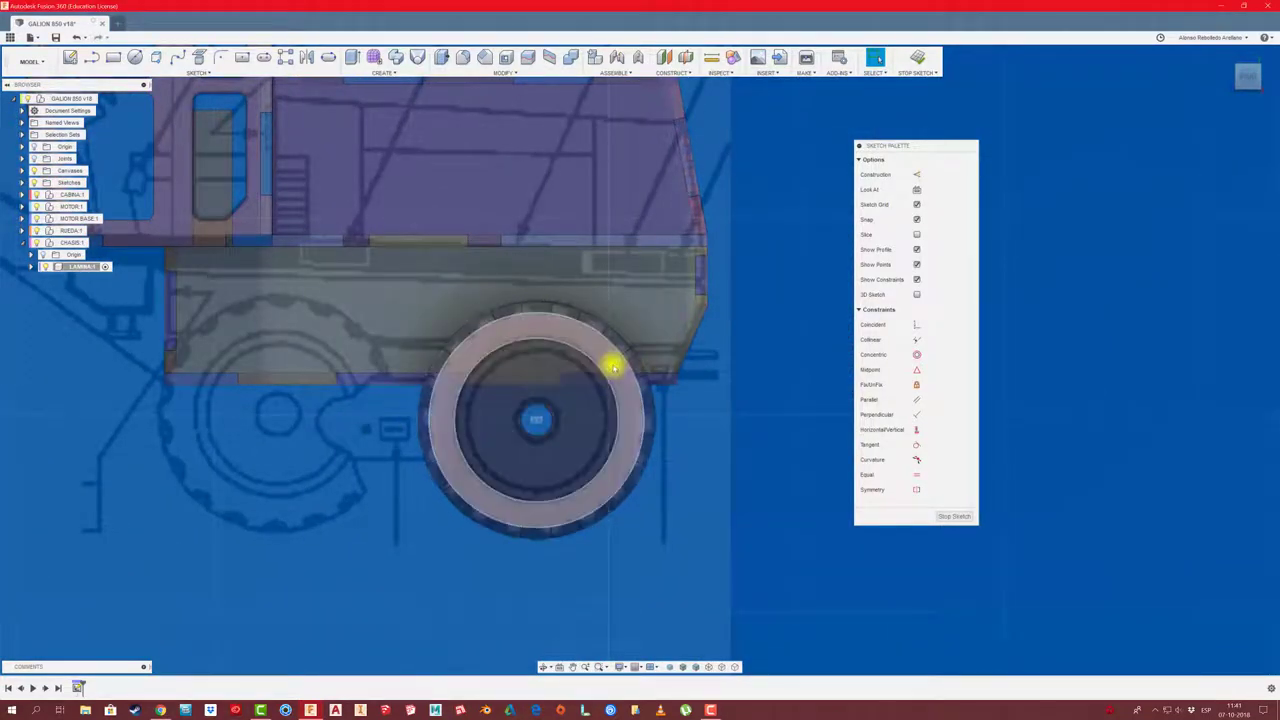
# Pick the wheel's tire ring and begin a circle at the wheel centre
pyautogui.click(623, 408)
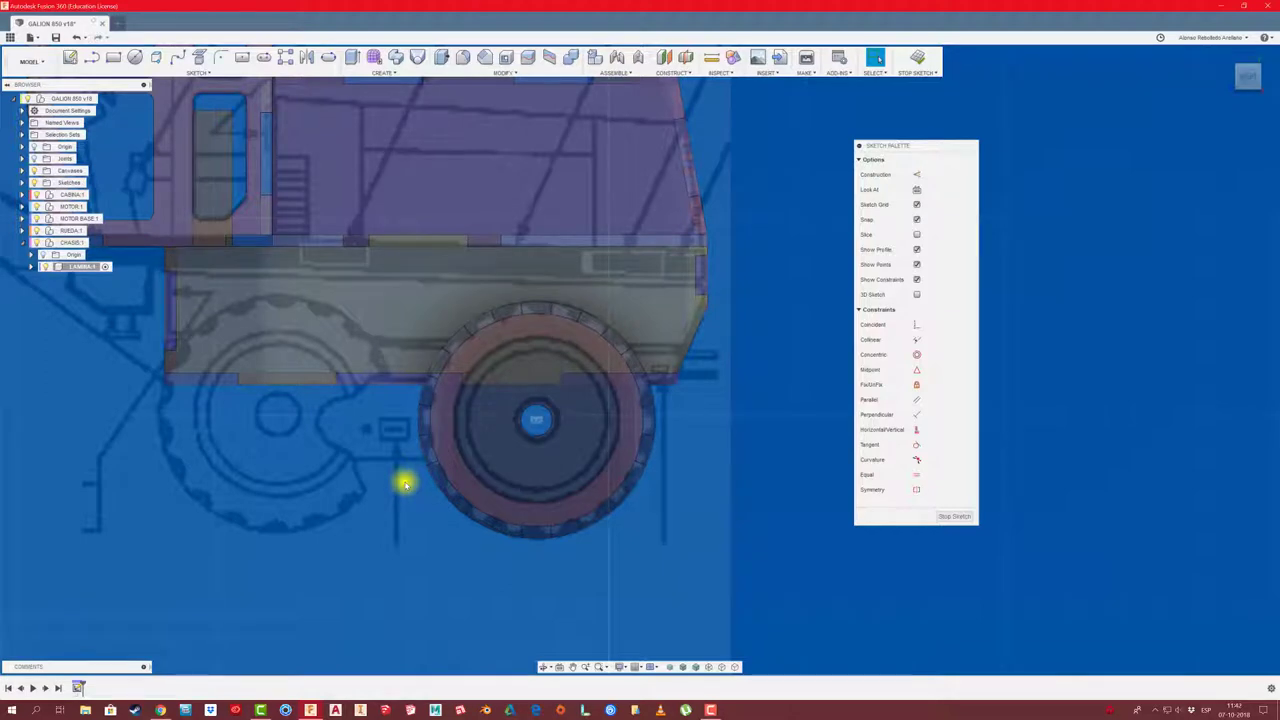
pyautogui.press('c')
pyautogui.click(537, 421)
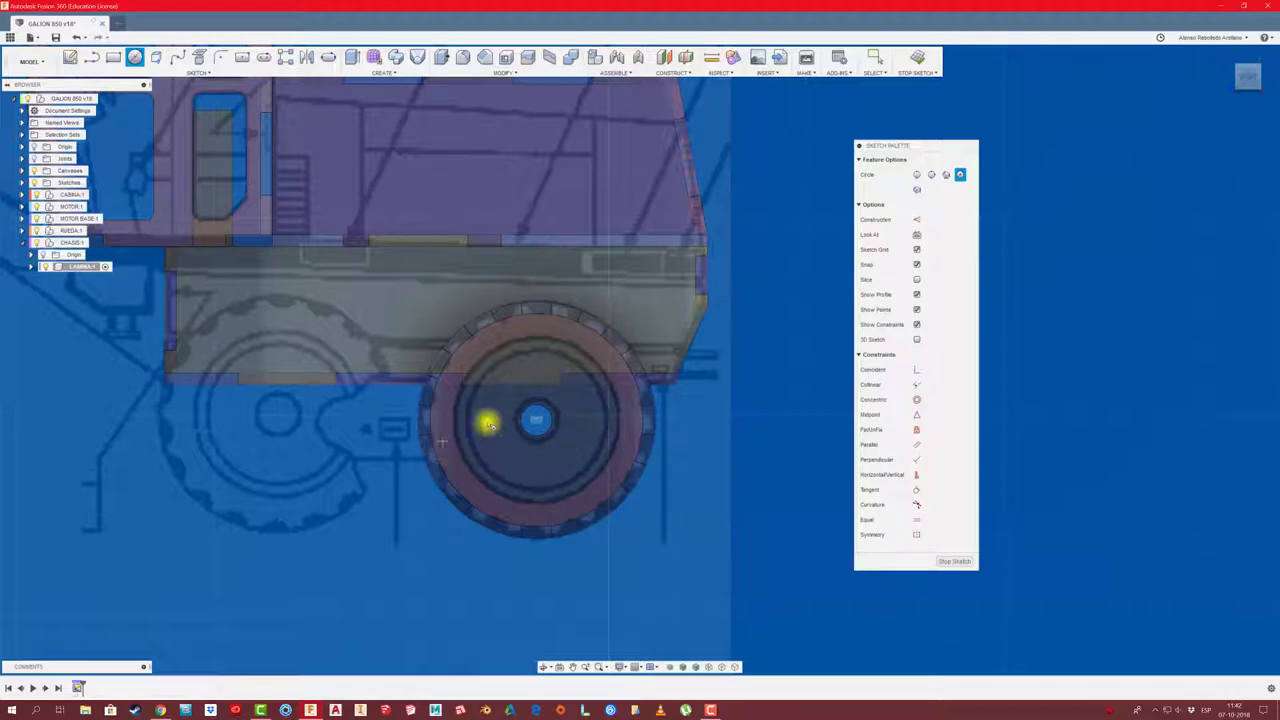
# Draw an 8 mm diameter circle and make it concentric with the wheel hub
pyautogui.click(538, 420)
pyautogui.scroll(2, 554, 417)
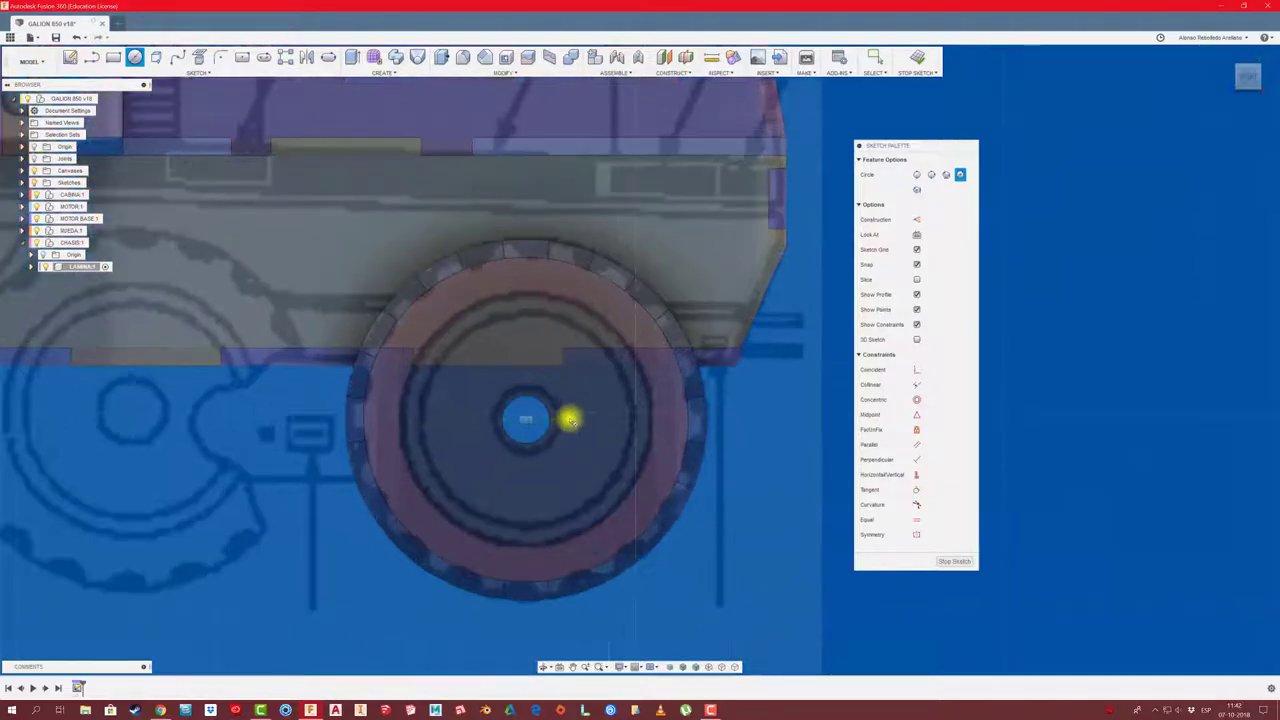
pyautogui.scroll(2, 566, 417)
pyautogui.press('Escape')
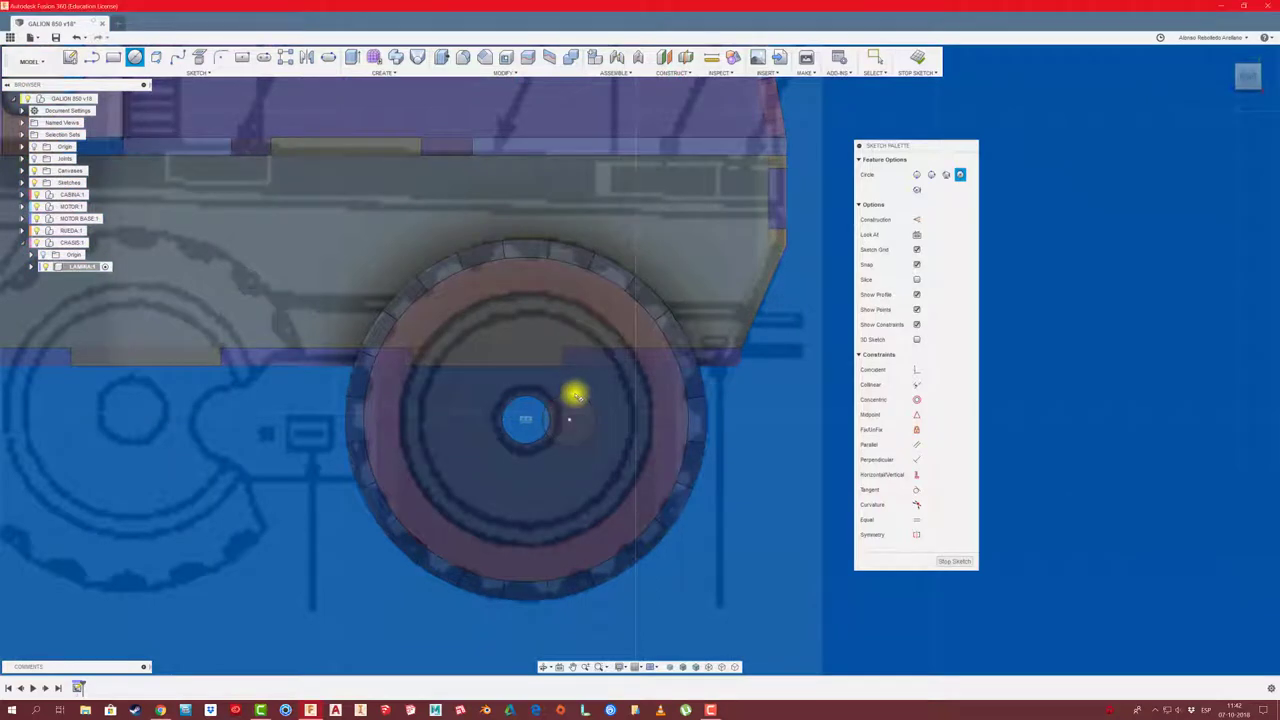
pyautogui.press('Escape')
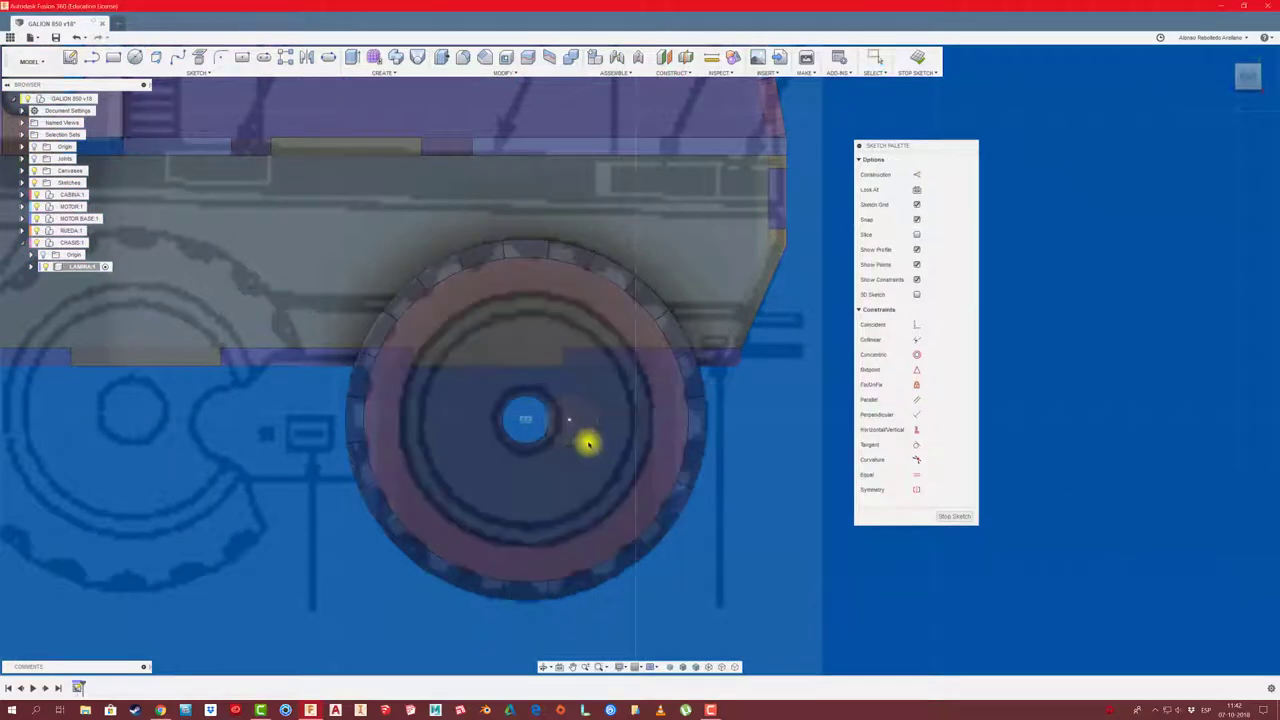
pyautogui.click(569, 420)
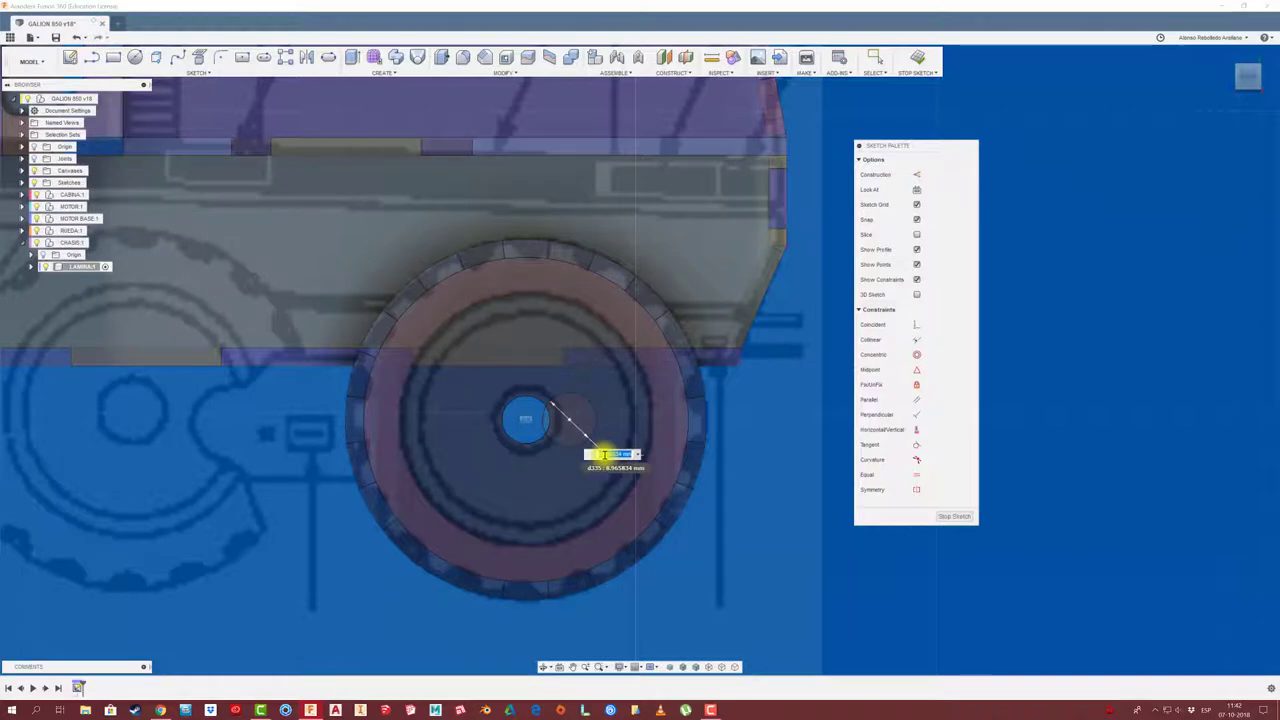
pyautogui.write('8')
pyautogui.press('Return')
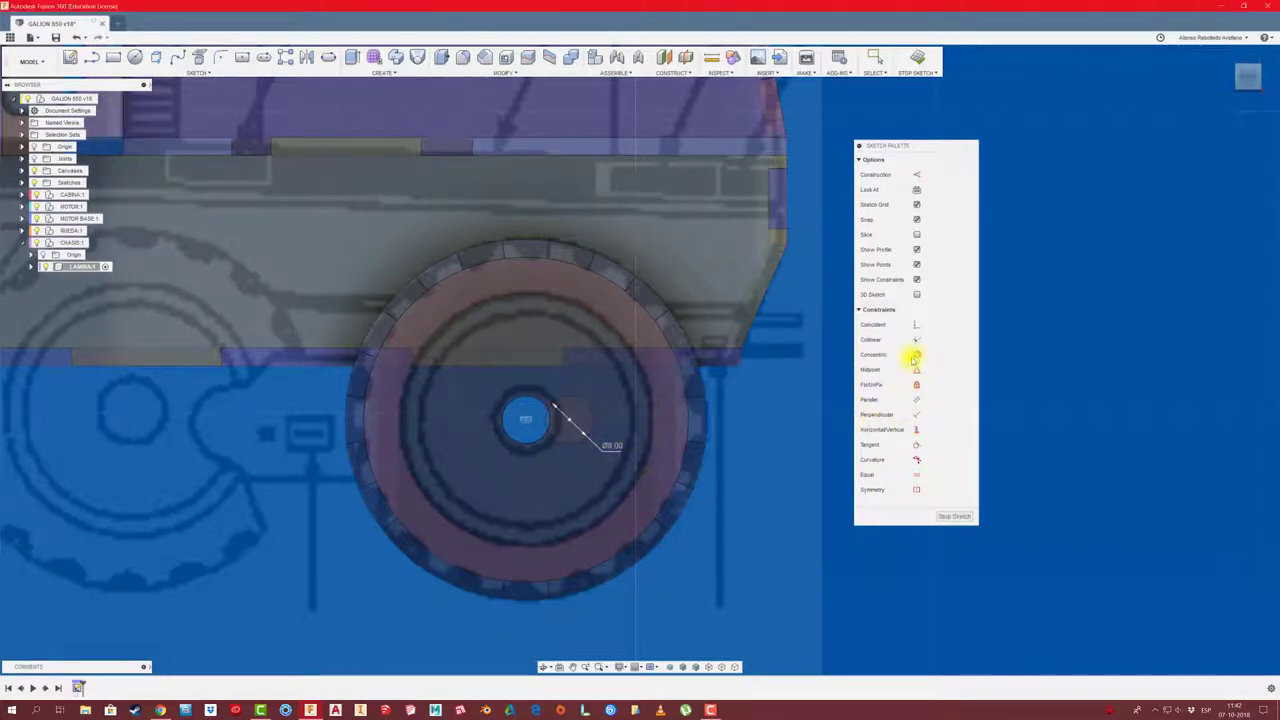
pyautogui.click(916, 355)
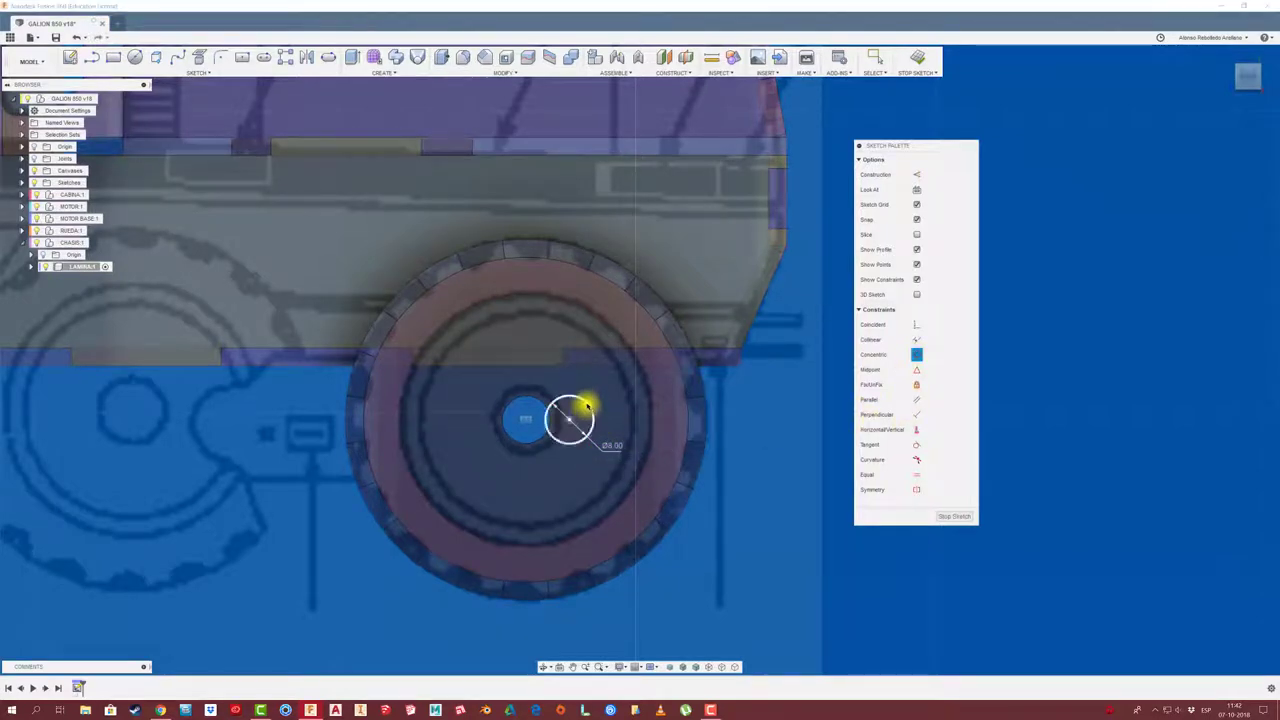
pyautogui.click(586, 404)
pyautogui.click(540, 403)
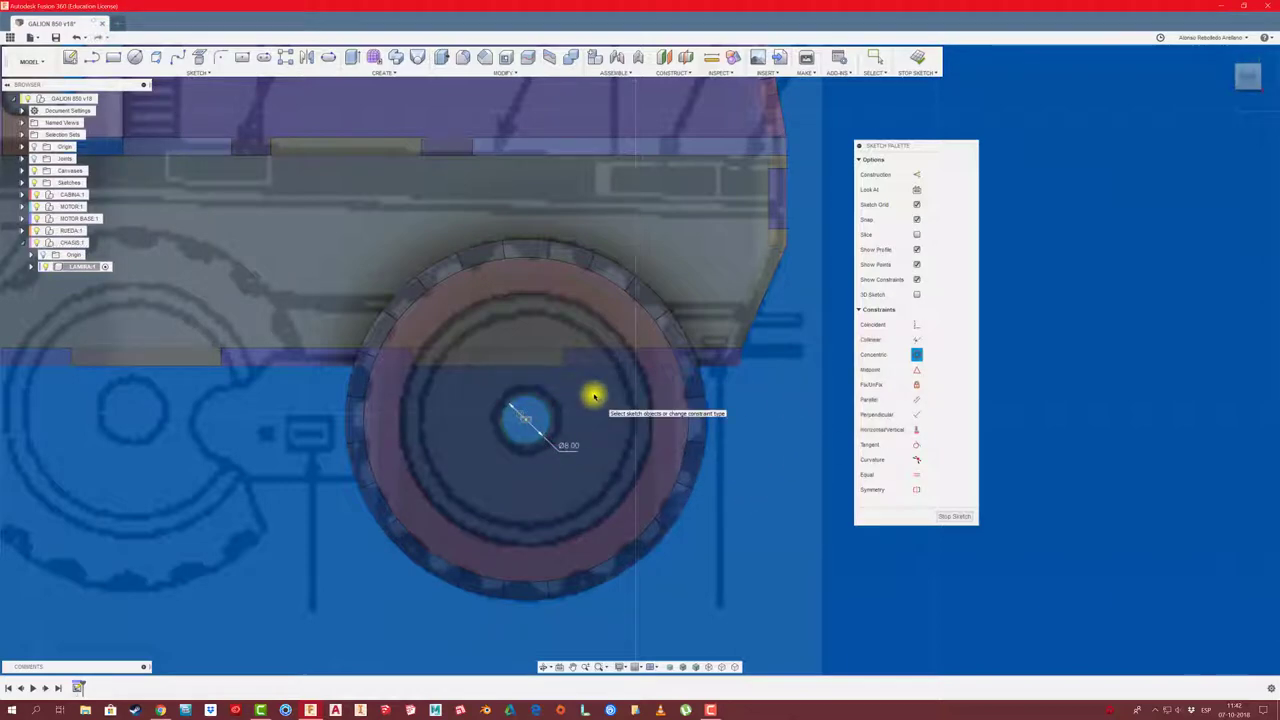
# Draw a larger circle centred on the wheel centre
pyautogui.press('c')
pyautogui.click(525, 420)
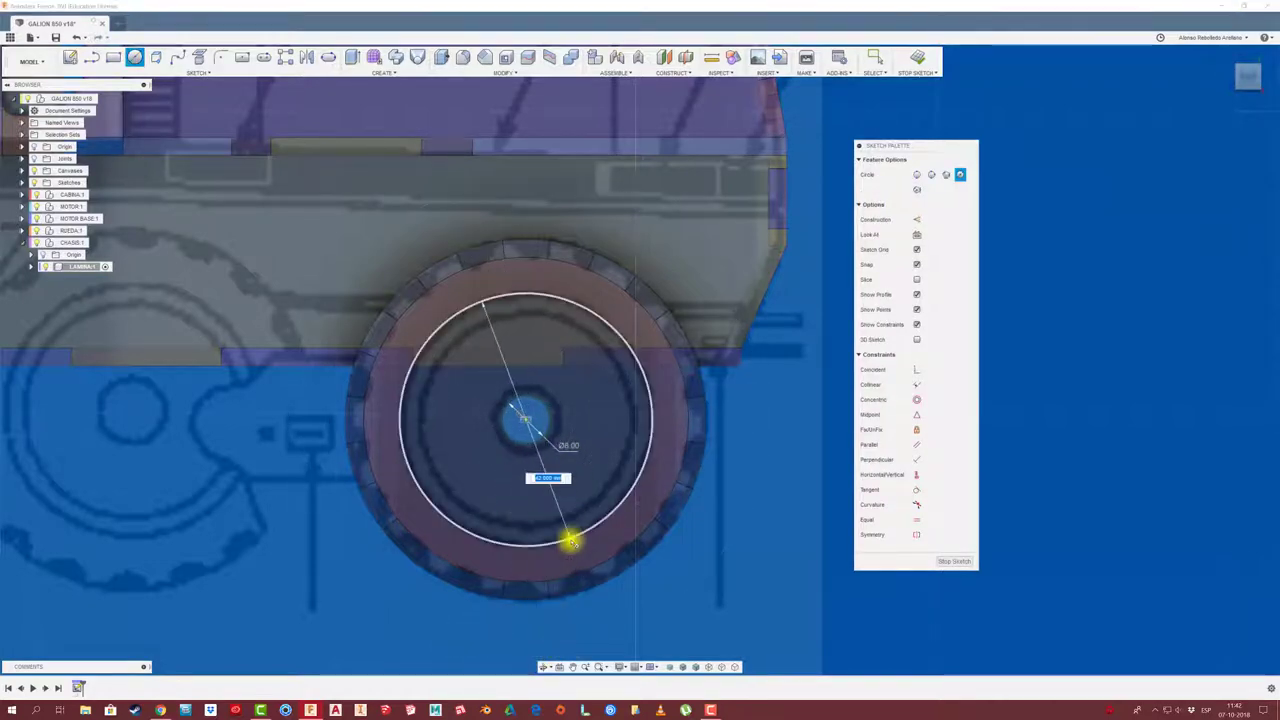
pyautogui.click(508, 512)
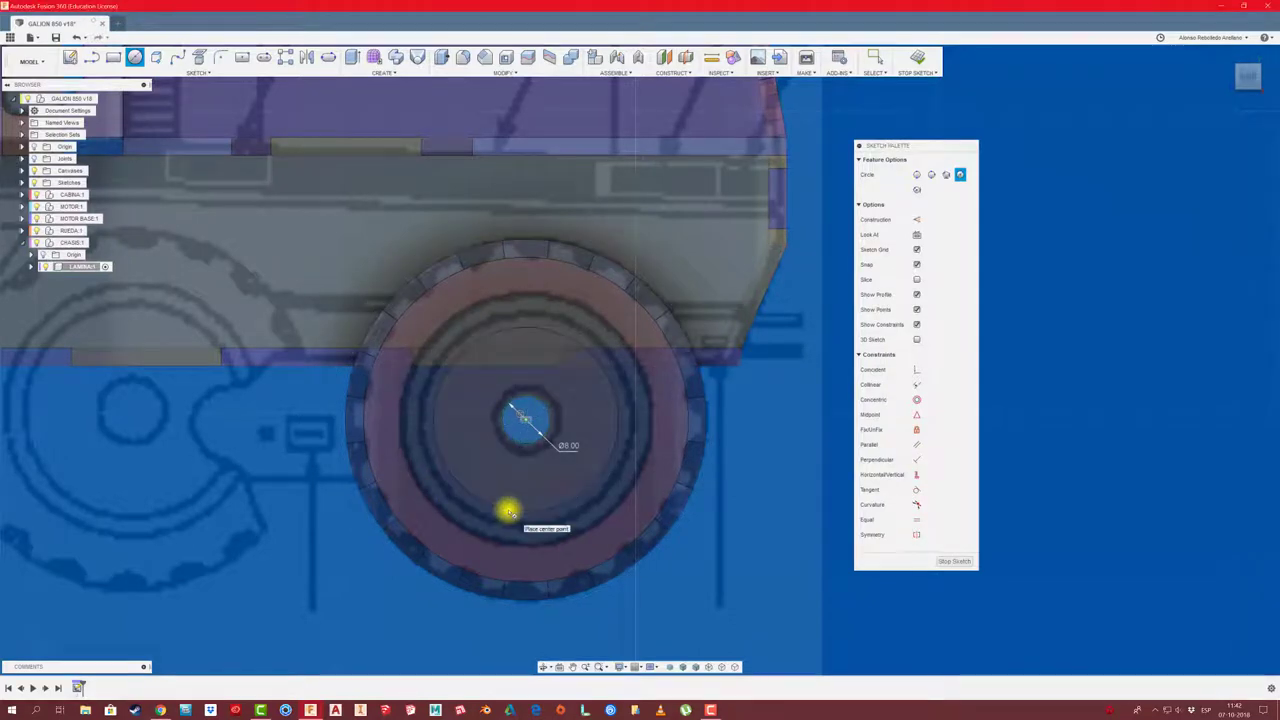
pyautogui.press('Escape')
pyautogui.scroll(-1, 380, 493)
# Draw a horizontal line below the wheel extending past its right side
pyautogui.scroll(-3, 352, 486)
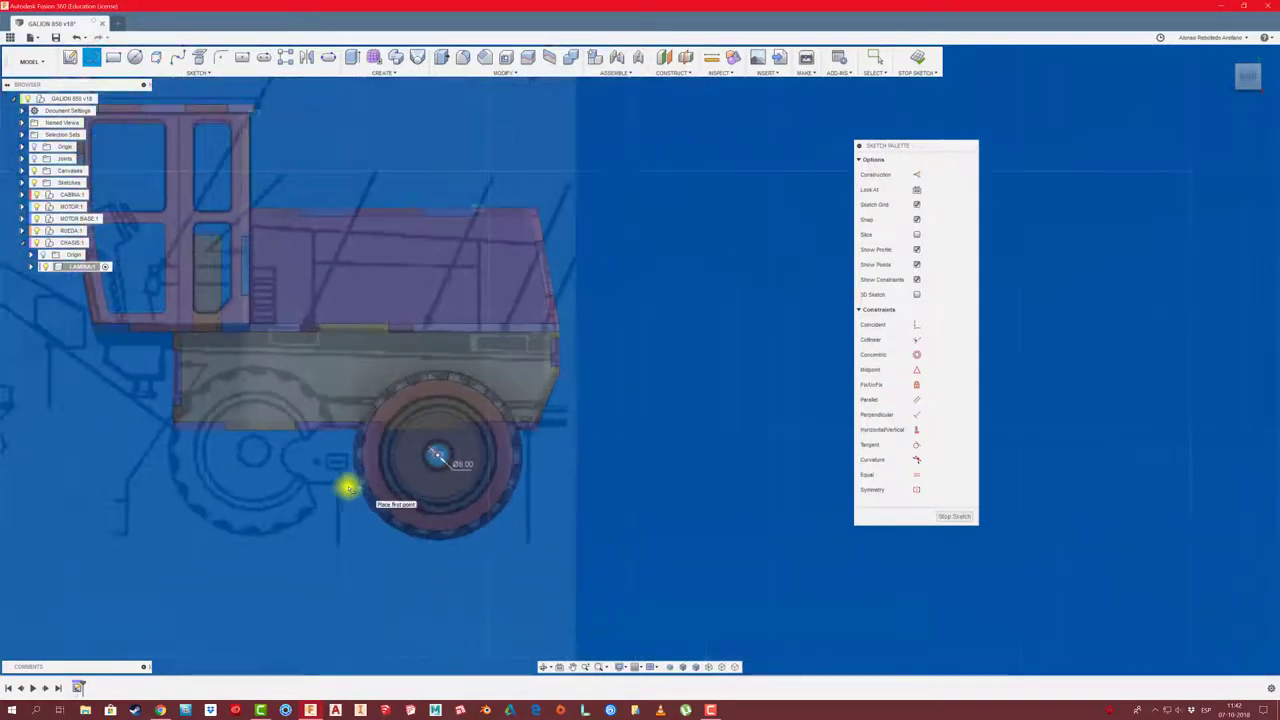
pyautogui.click(328, 484)
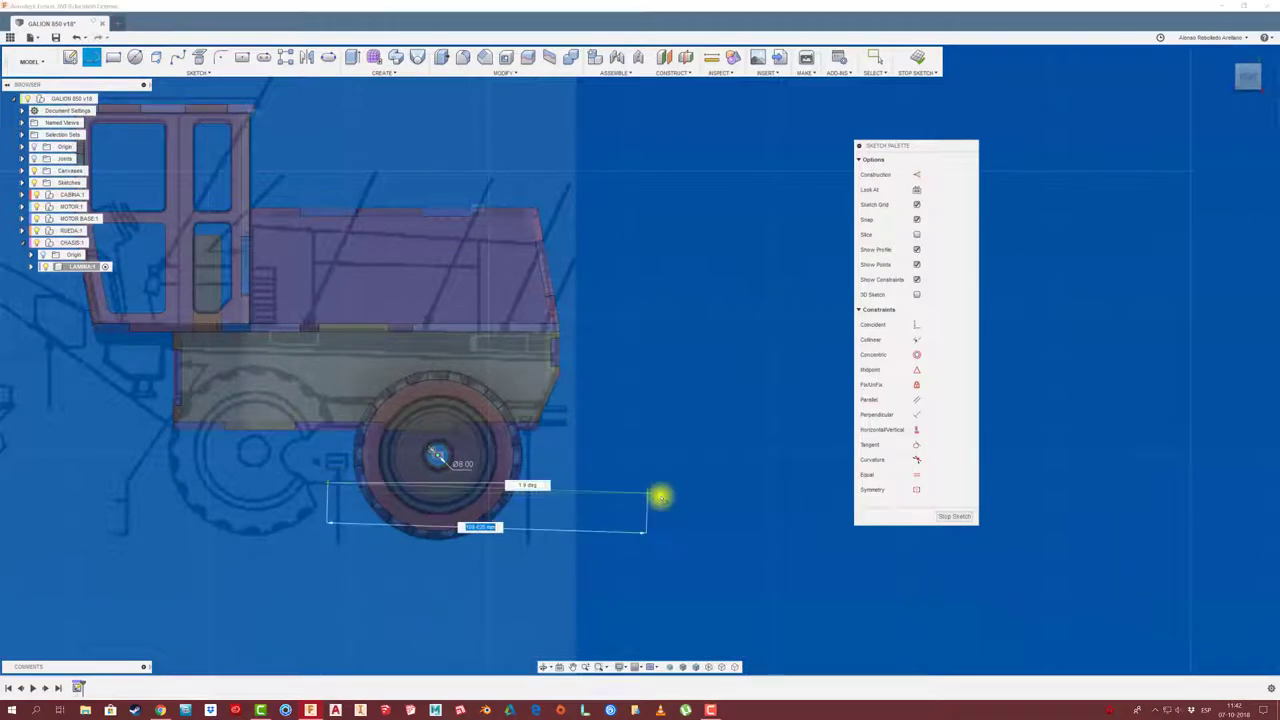
pyautogui.click(675, 484)
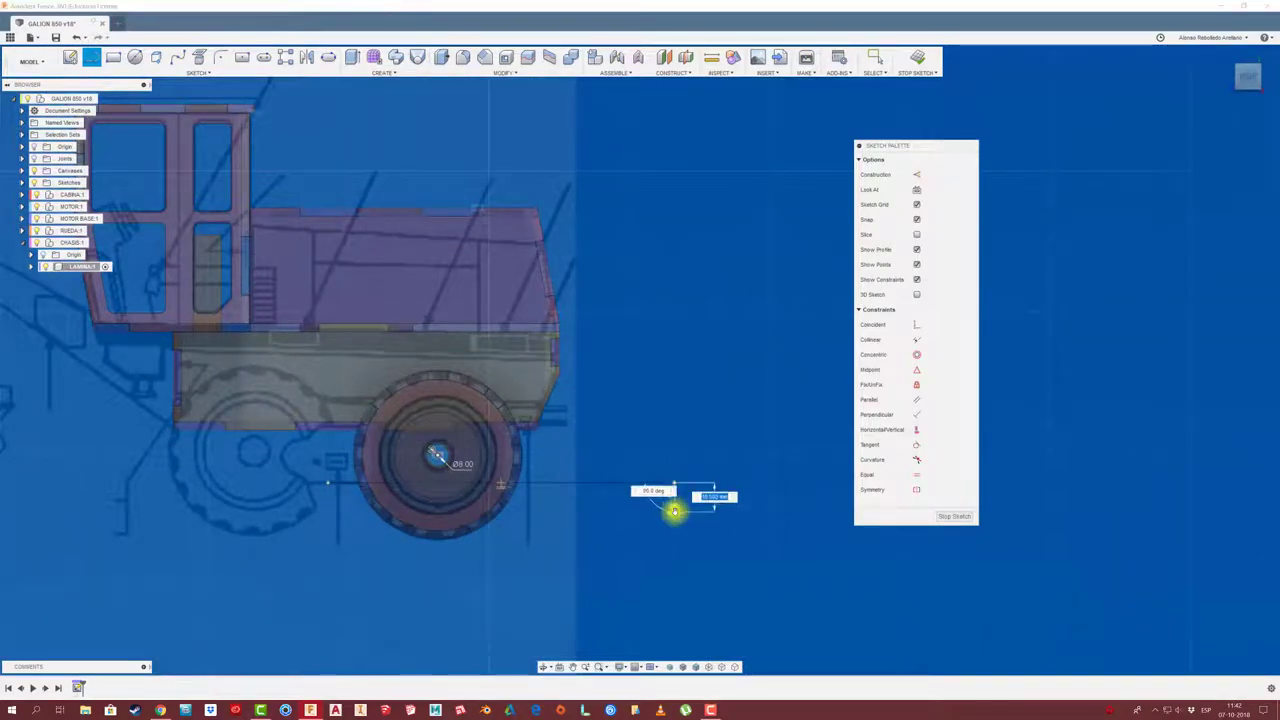
pyautogui.moveTo(614, 523); pyautogui.dragTo(643, 530, button='middle')
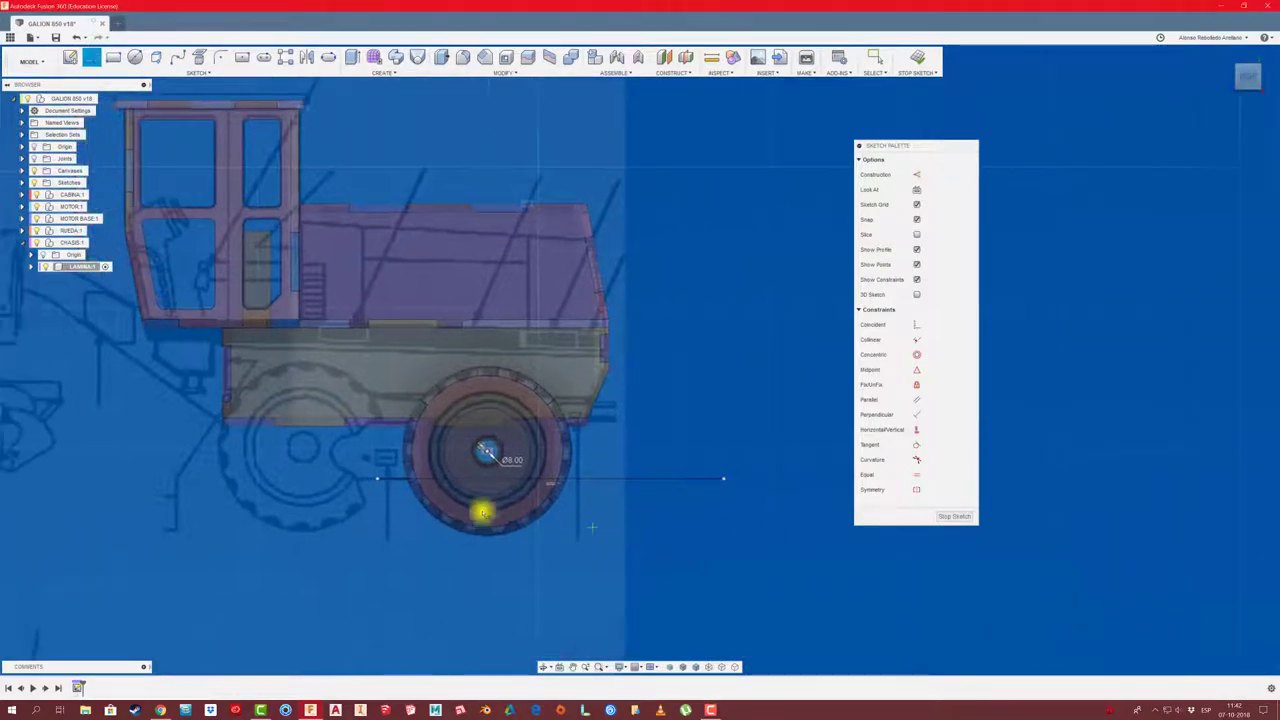
pyautogui.click(377, 479)
pyautogui.press('Escape')
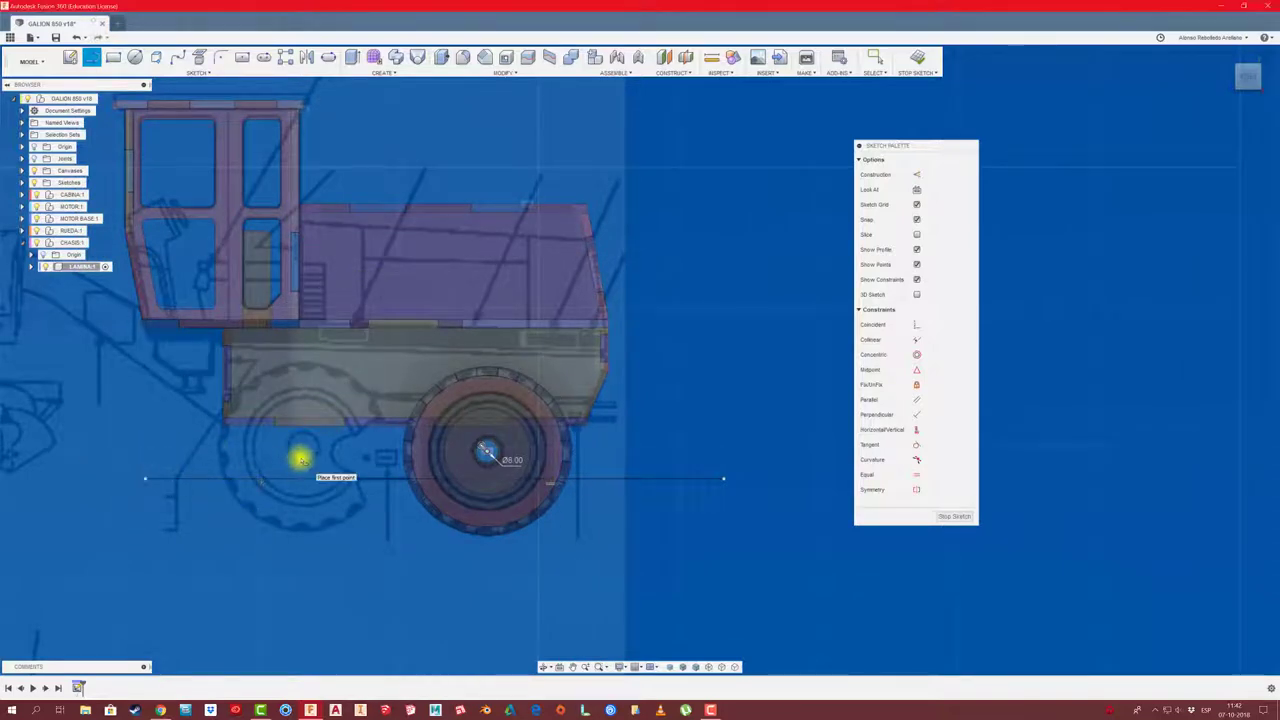
# Draw a horizontal construction line from the wheel centre toward the rear axle
pyautogui.click(486, 452)
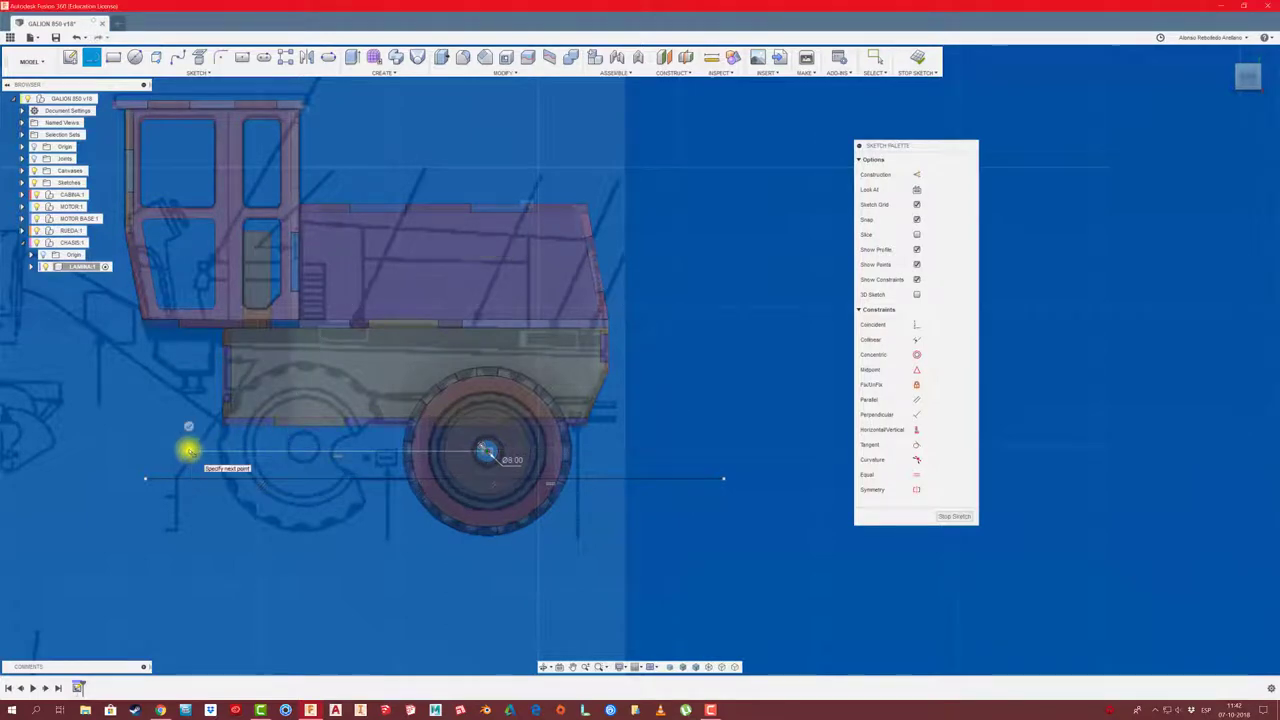
pyautogui.click(189, 451)
pyautogui.press('Escape')
pyautogui.click(305, 452)
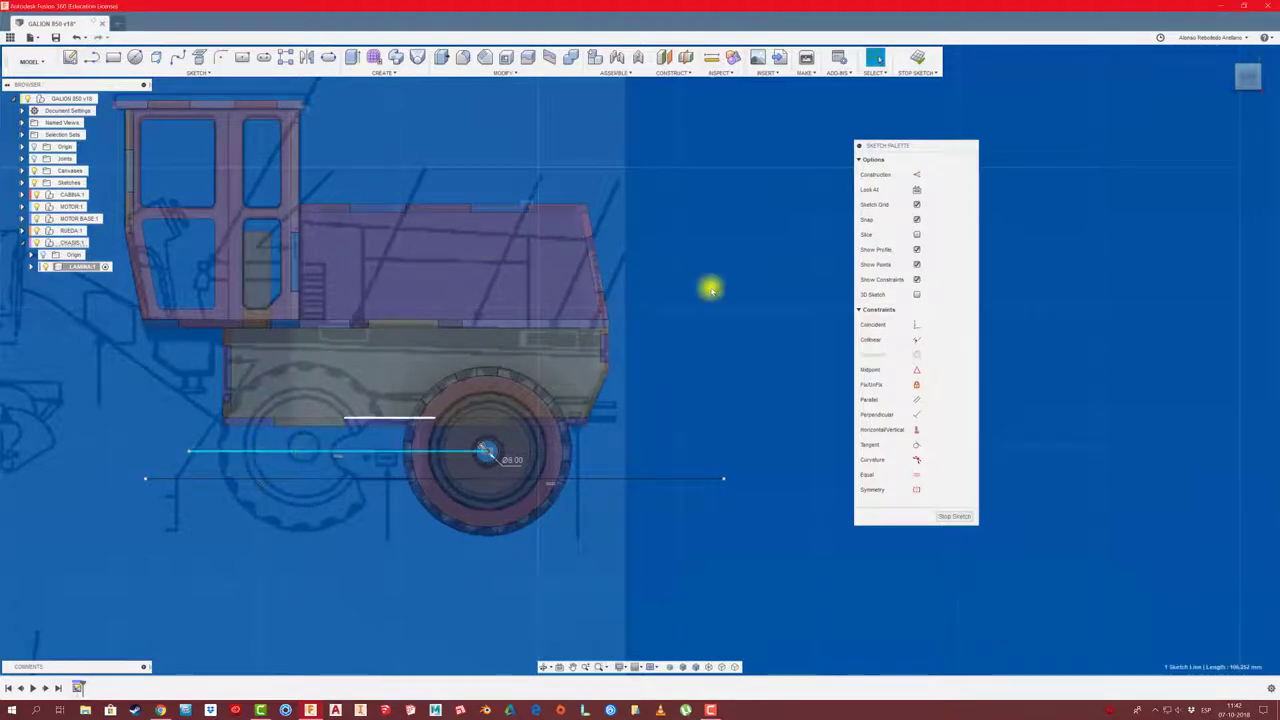
pyautogui.click(917, 175)
pyautogui.scroll(1, 263, 463)
pyautogui.scroll(2, 263, 463)
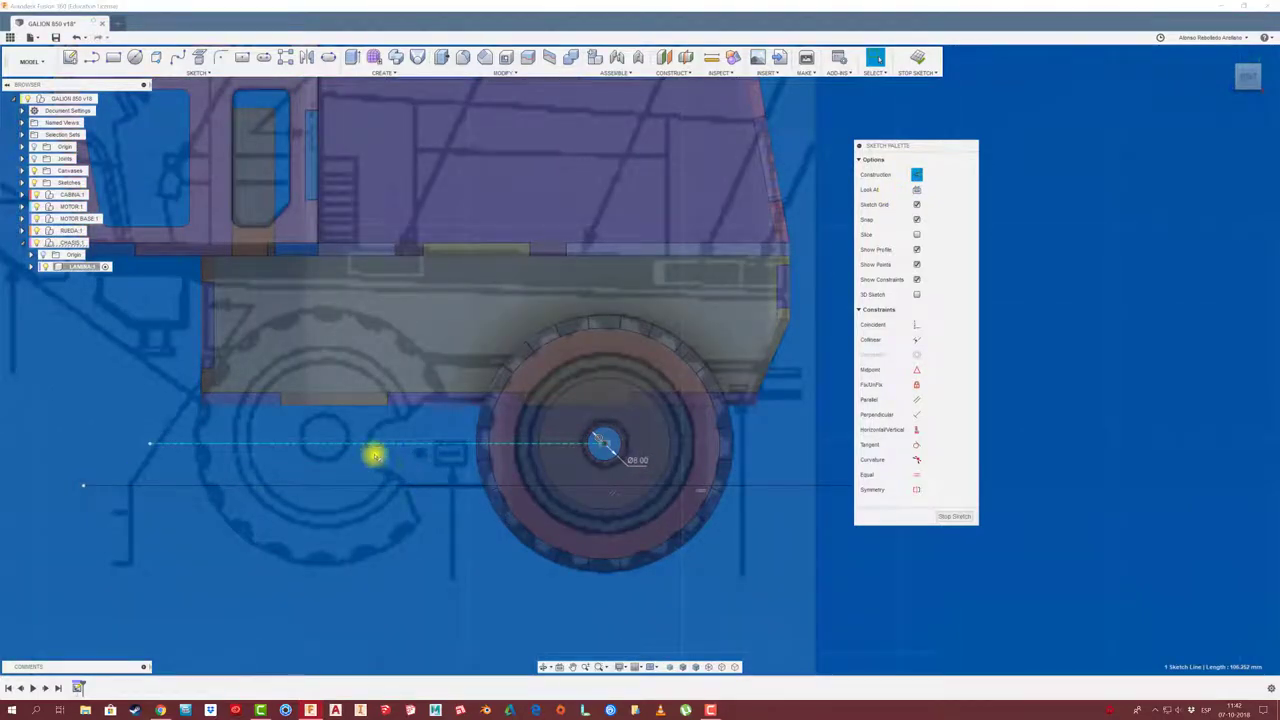
pyautogui.press('c')
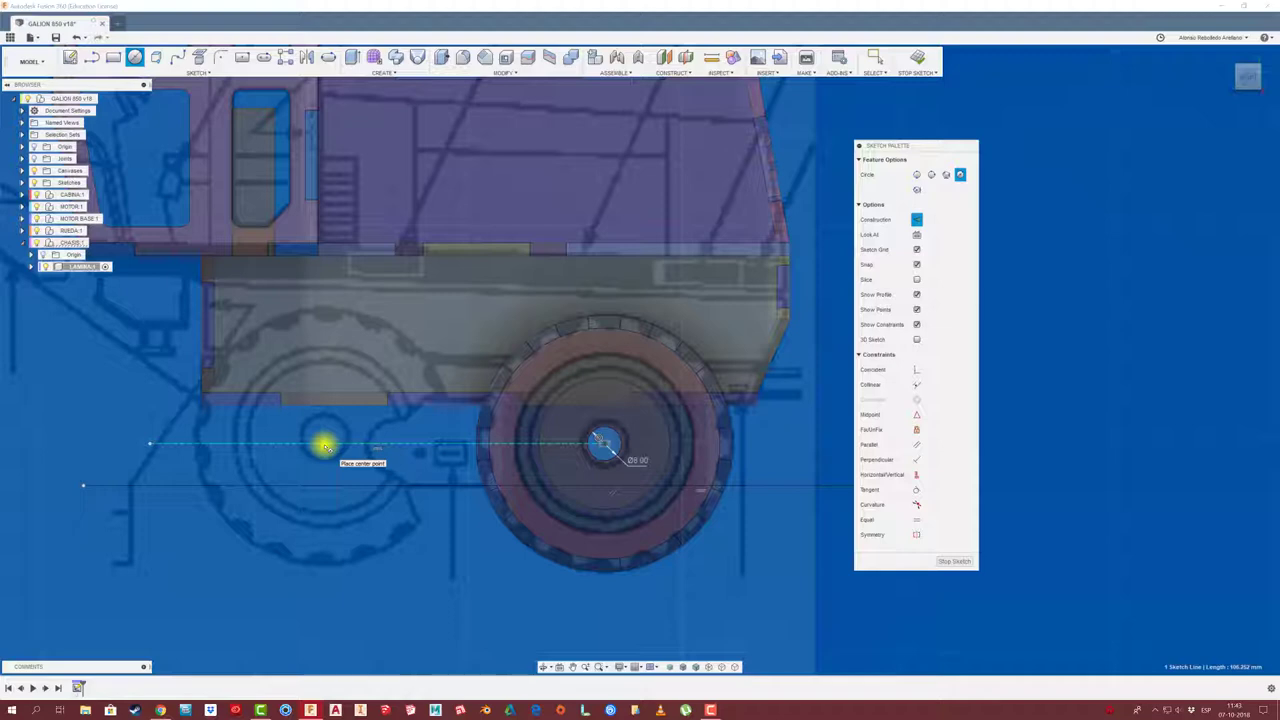
# Draw a small rear axle-hole circle centred on the construction line
pyautogui.click(326, 442)
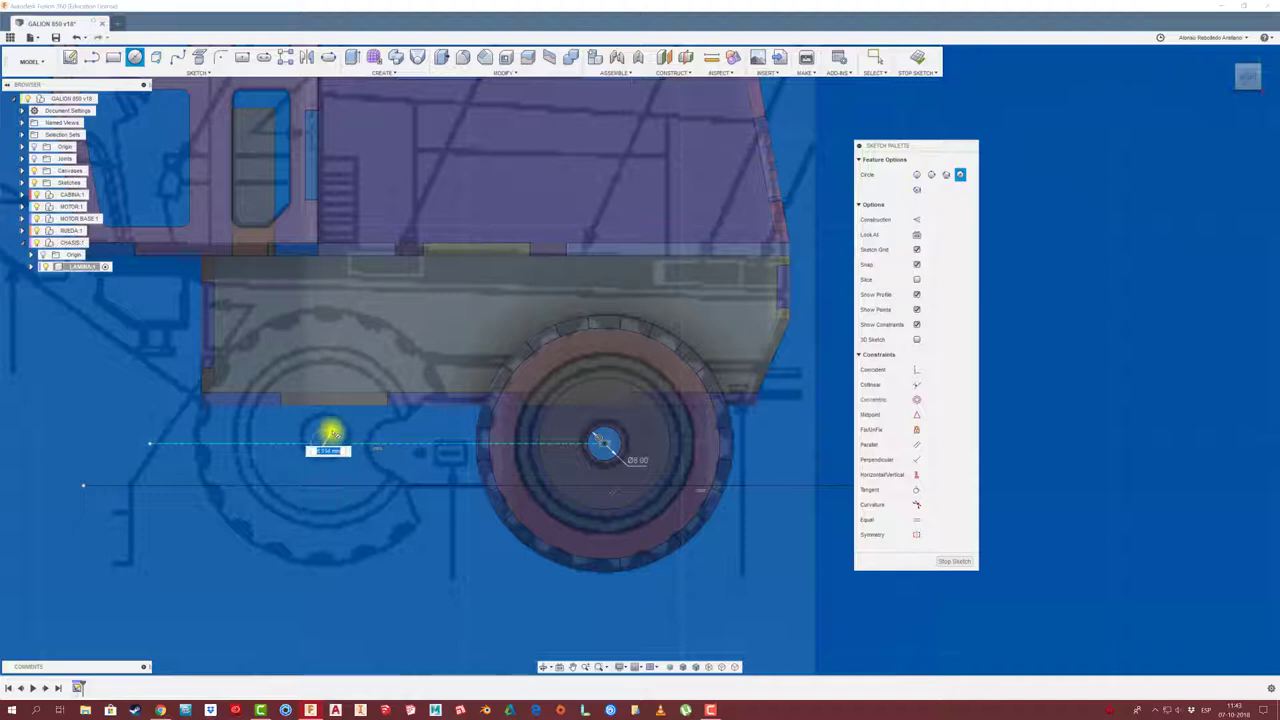
pyautogui.click(332, 432)
pyautogui.press('Escape')
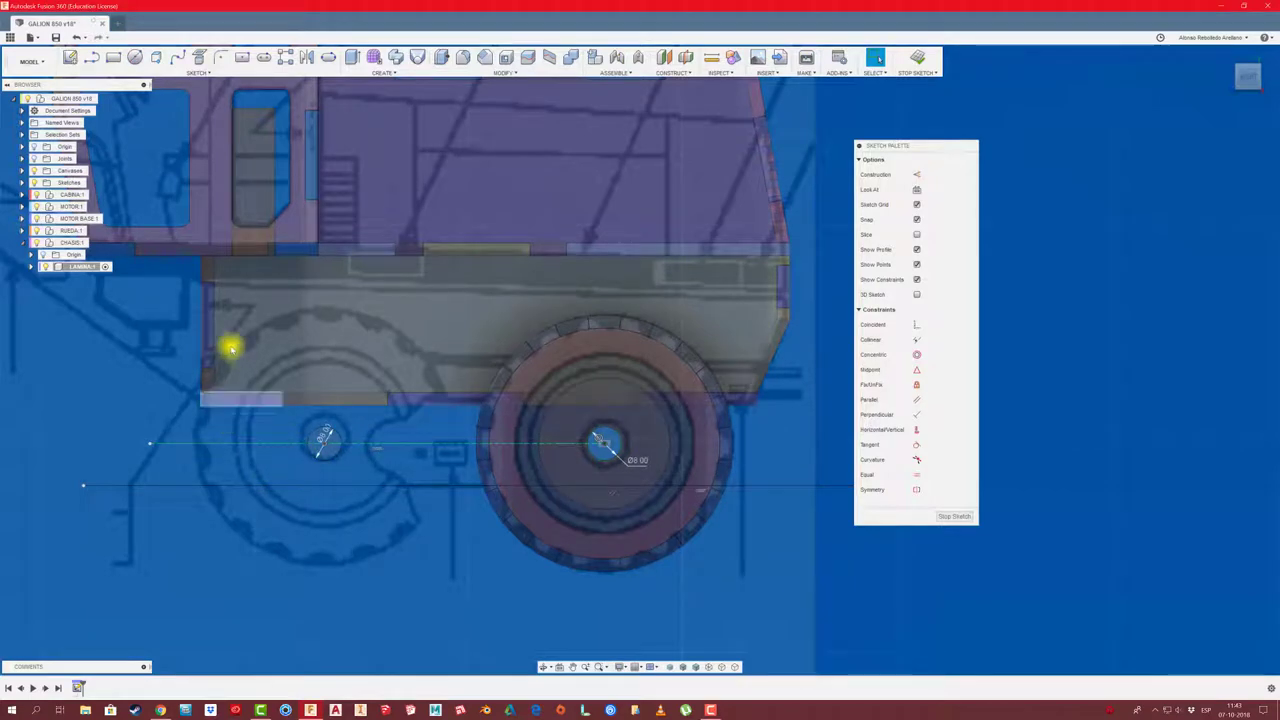
# Draw a vertical line from the chassis bottom edge straight down at the rear
pyautogui.press('l')
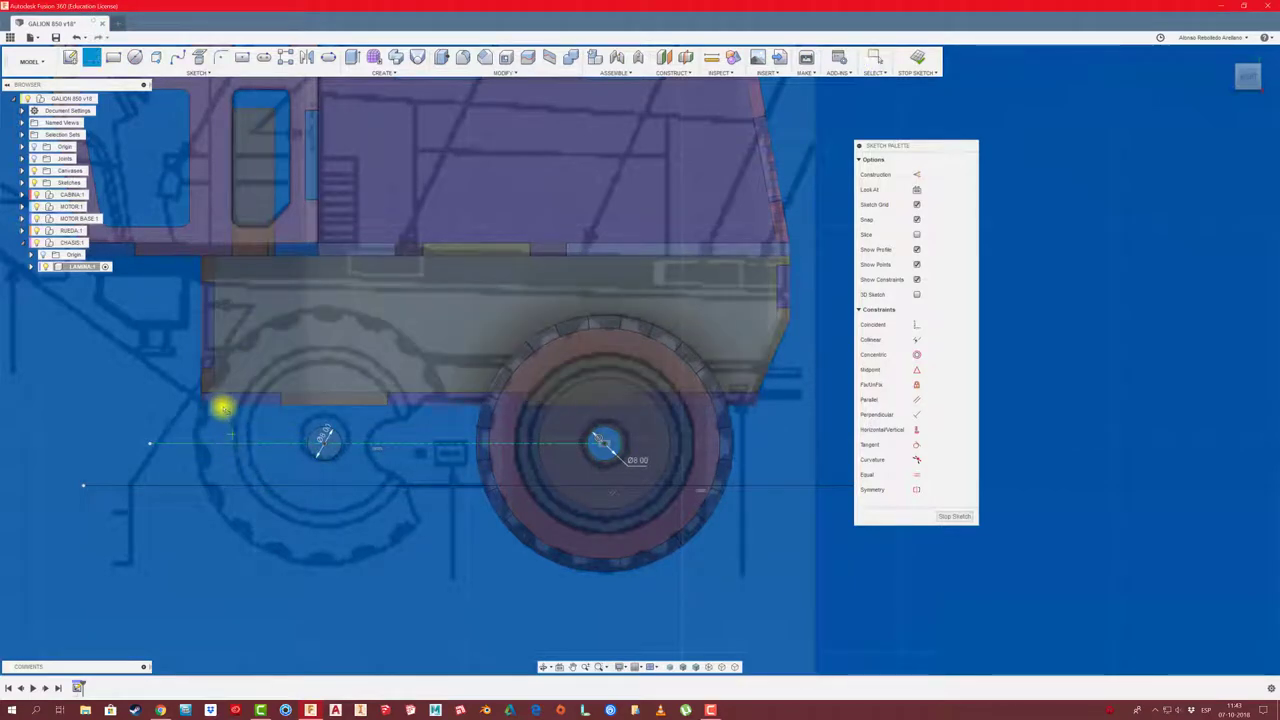
pyautogui.click(200, 331)
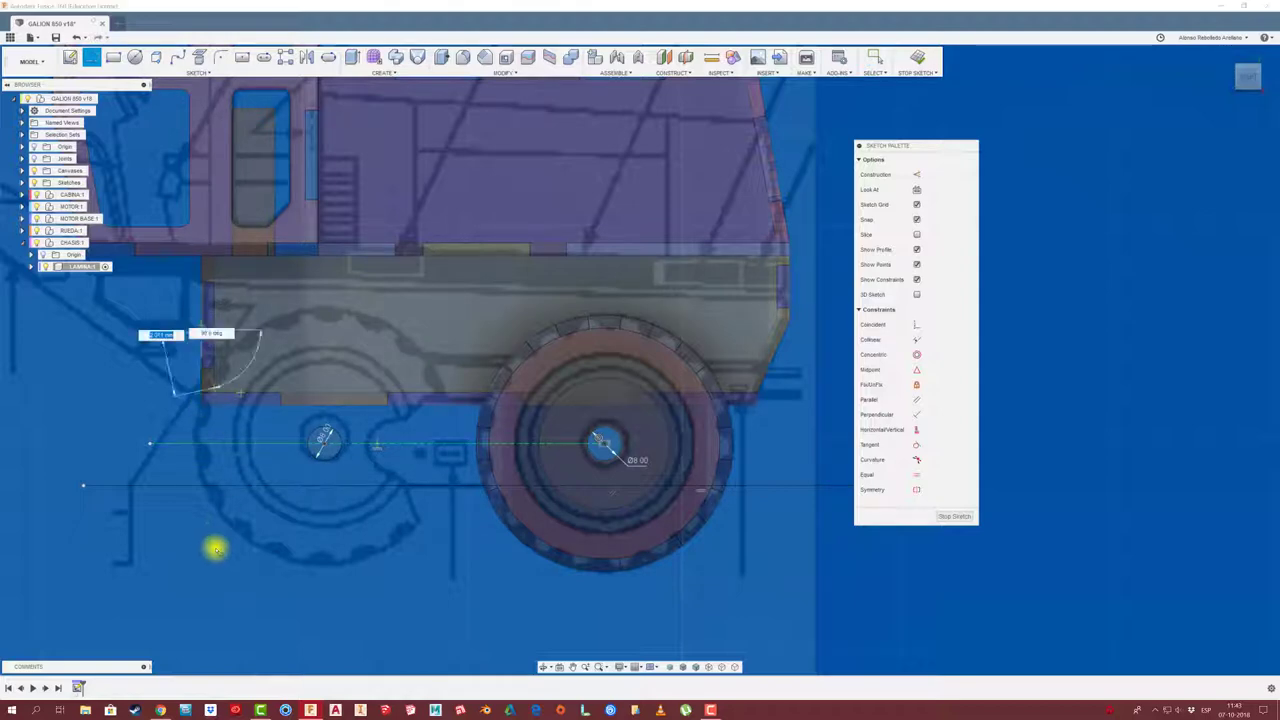
pyautogui.click(200, 569)
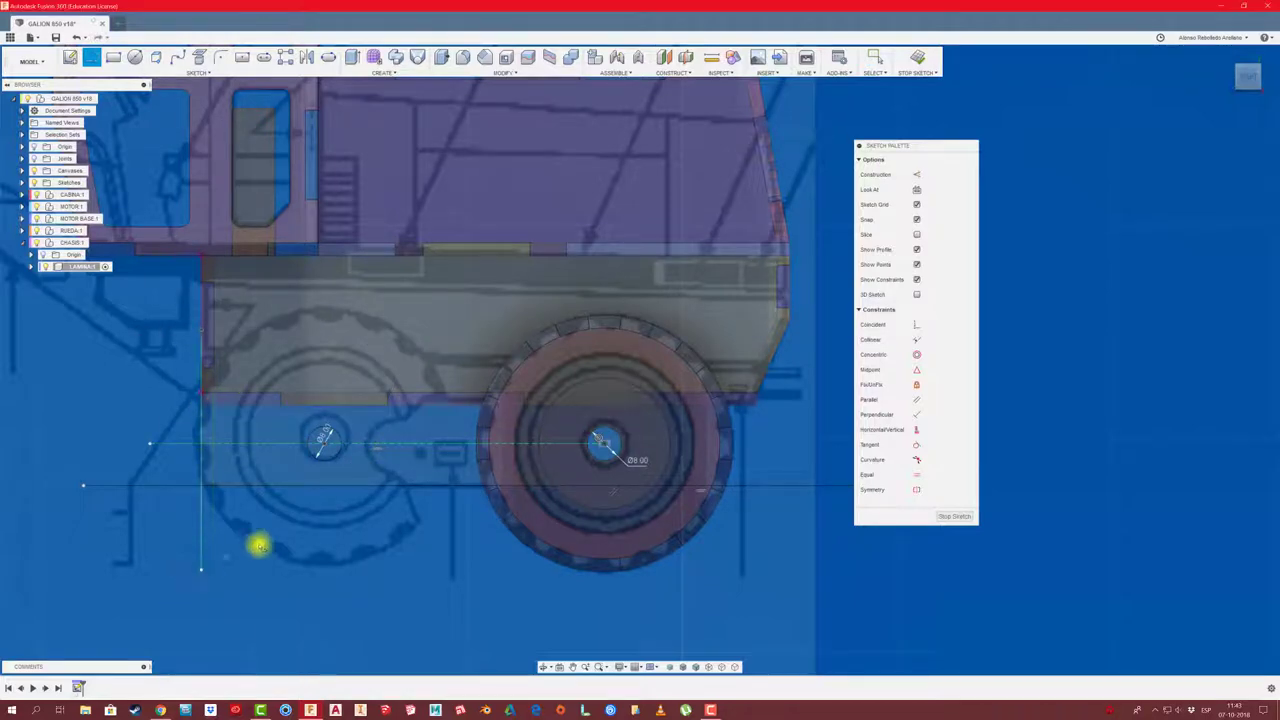
pyautogui.moveTo(514, 531); pyautogui.dragTo(420, 534, button='middle')
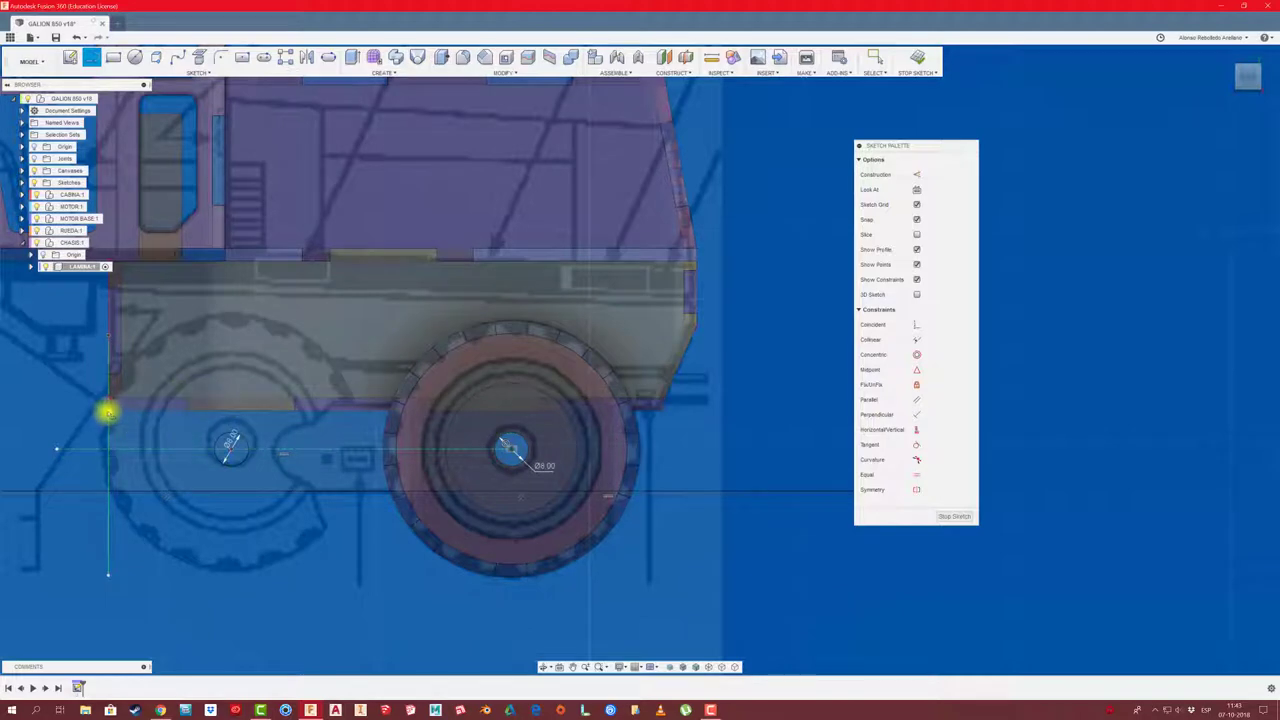
# Draw a horizontal line from the vertical line past the wheel, plus an arc near the wheel
pyautogui.click(108, 412)
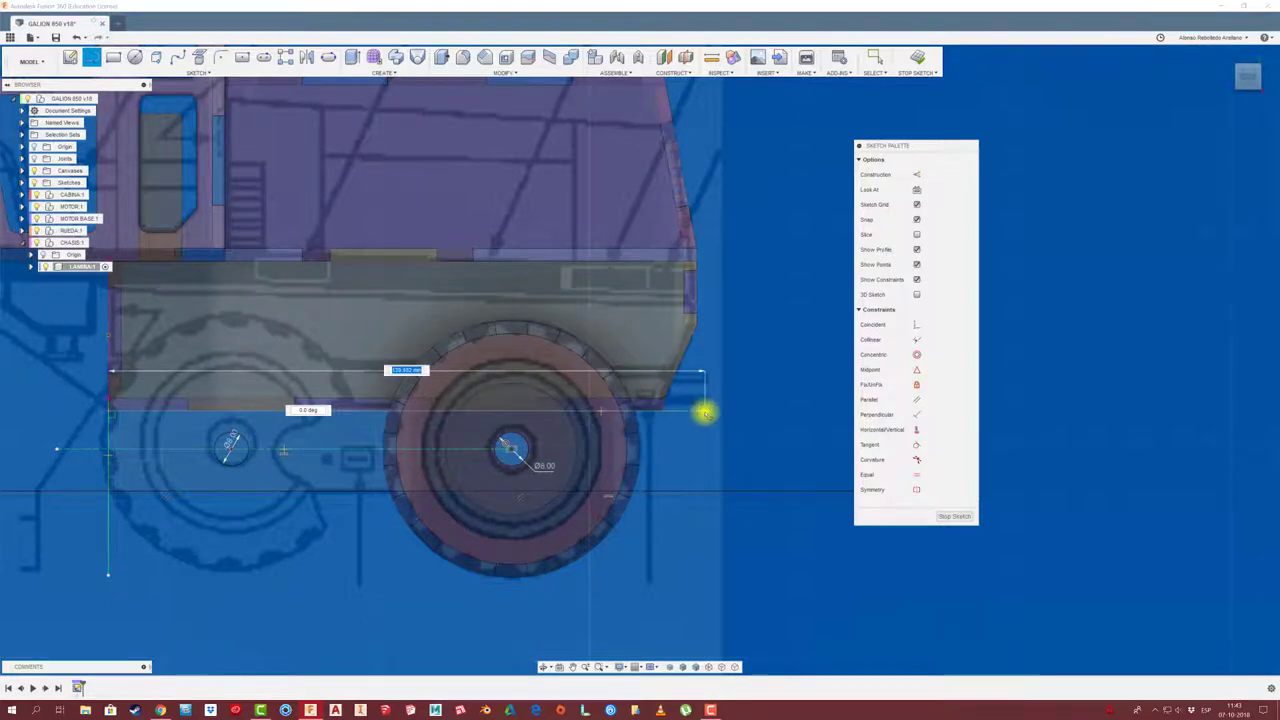
pyautogui.click(705, 412)
pyautogui.press('Escape')
pyautogui.scroll(1, 665, 455)
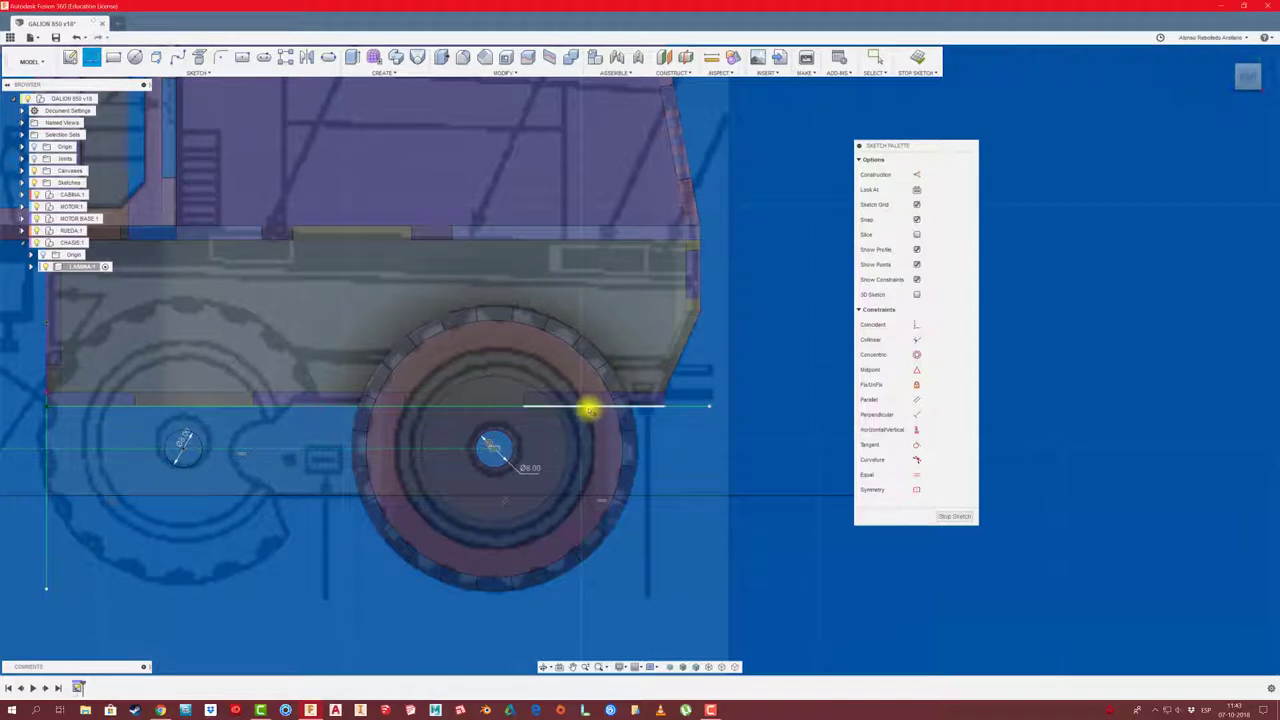
pyautogui.click(591, 409)
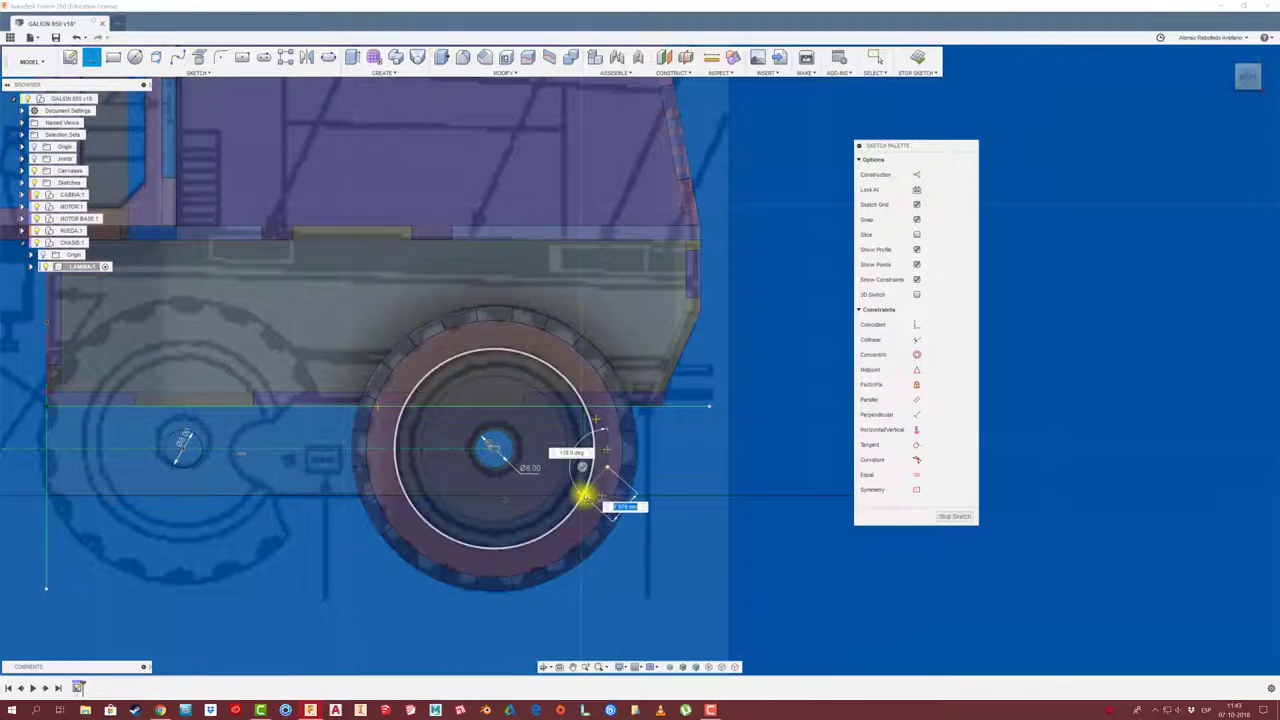
pyautogui.scroll(3, 585, 493)
pyautogui.scroll(2, 587, 494)
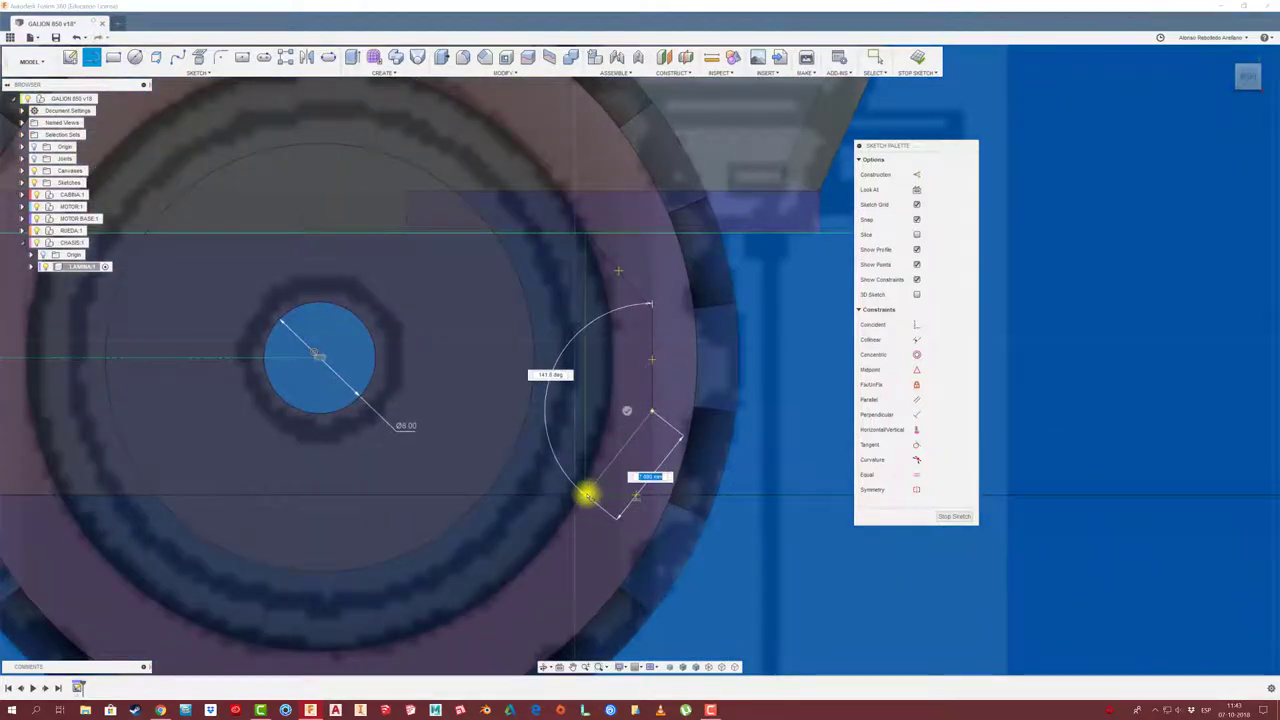
pyautogui.scroll(-3, 587, 494)
pyautogui.scroll(-1, 599, 489)
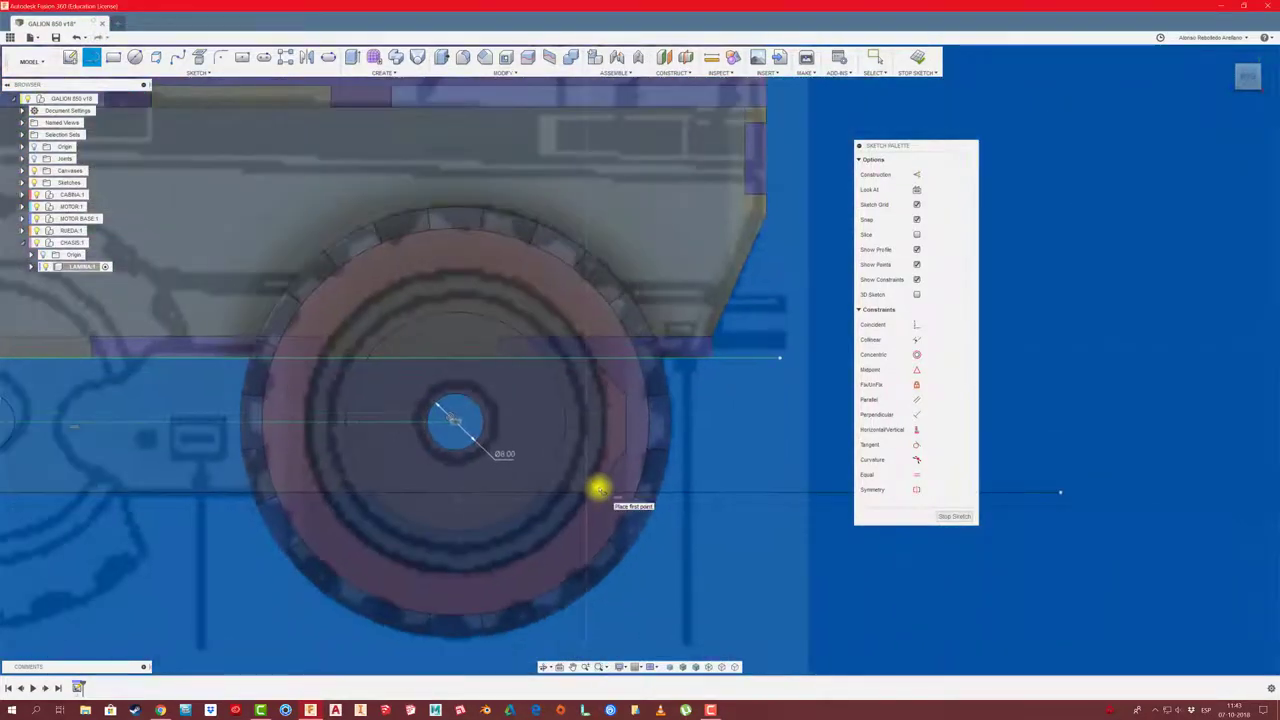
# Trim the overhanging right part and the lower horizontal line segment
pyautogui.press('t')
pyautogui.click(626, 357)
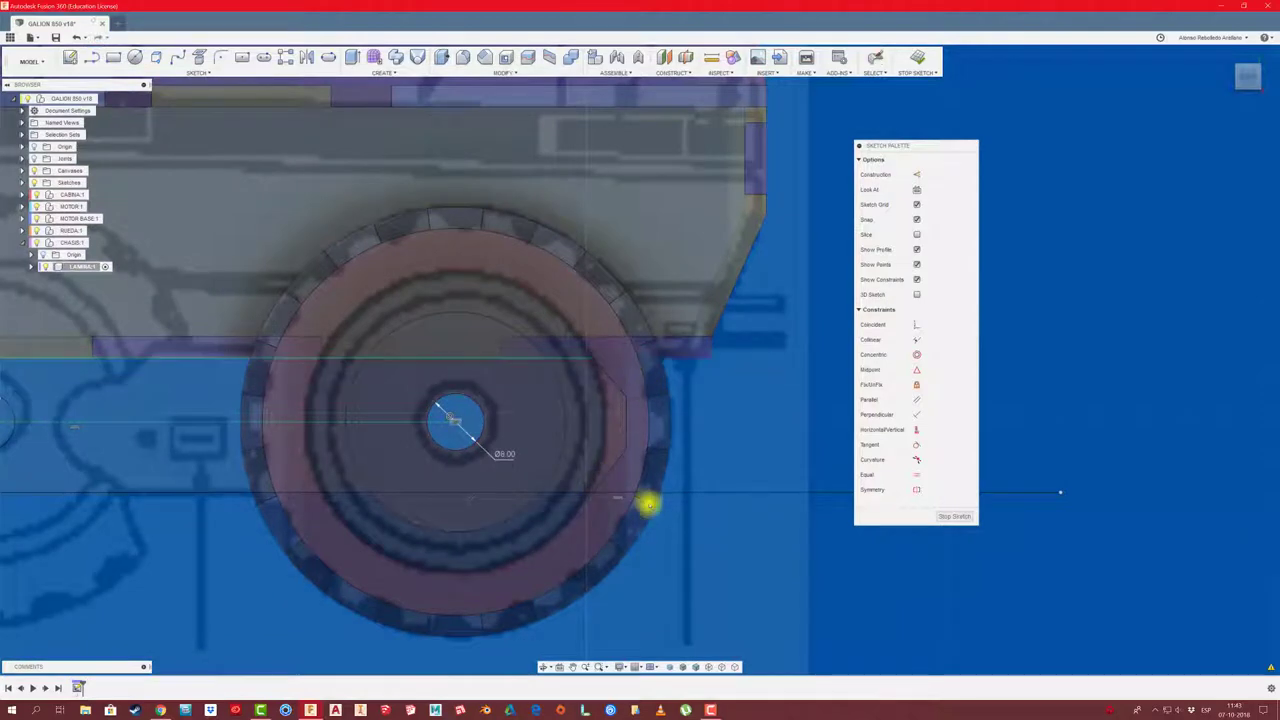
pyautogui.click(626, 491)
pyautogui.scroll(-3, 711, 503)
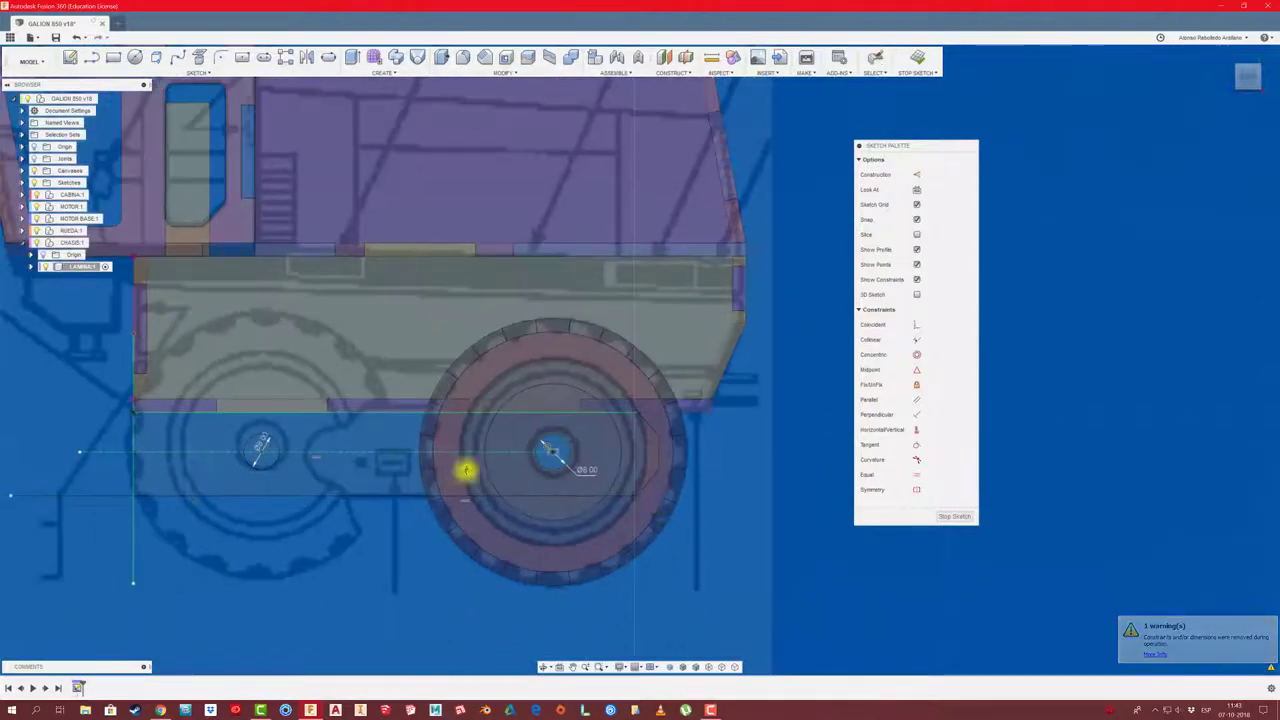
pyautogui.moveTo(262, 452); pyautogui.dragTo(374, 430, button='middle')
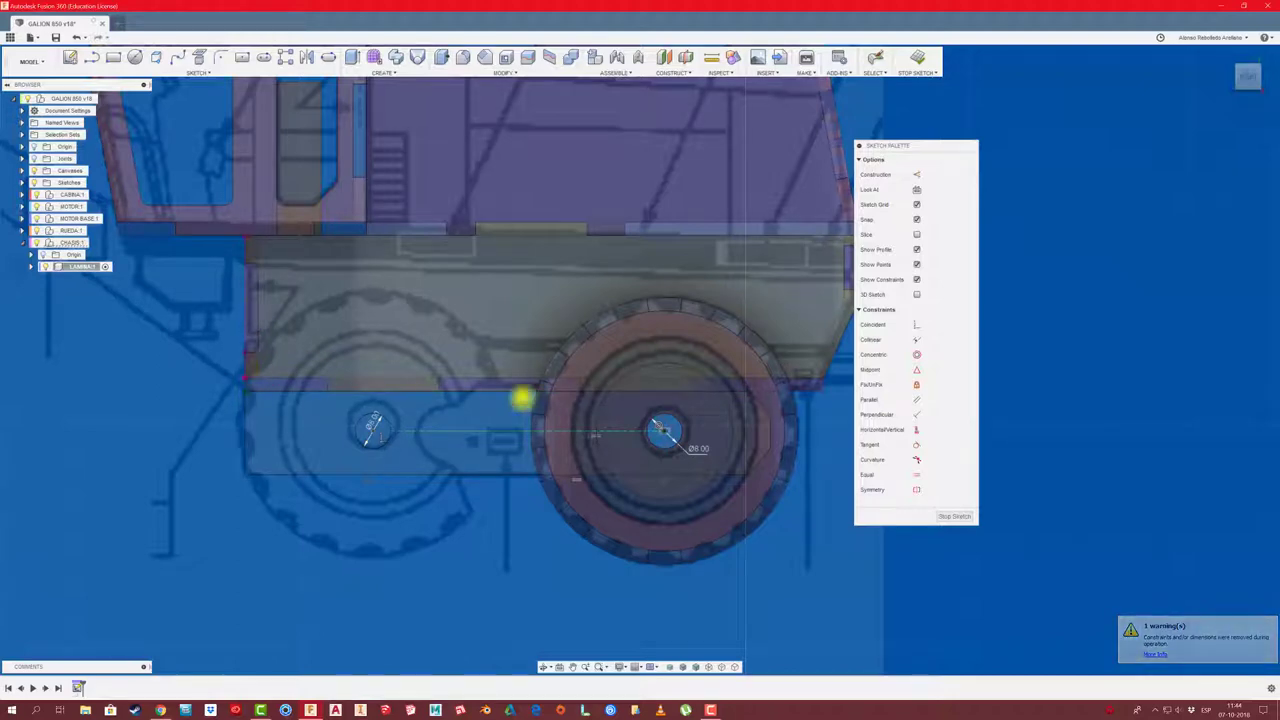
pyautogui.moveTo(537, 479); pyautogui.dragTo(513, 451, button='middle')
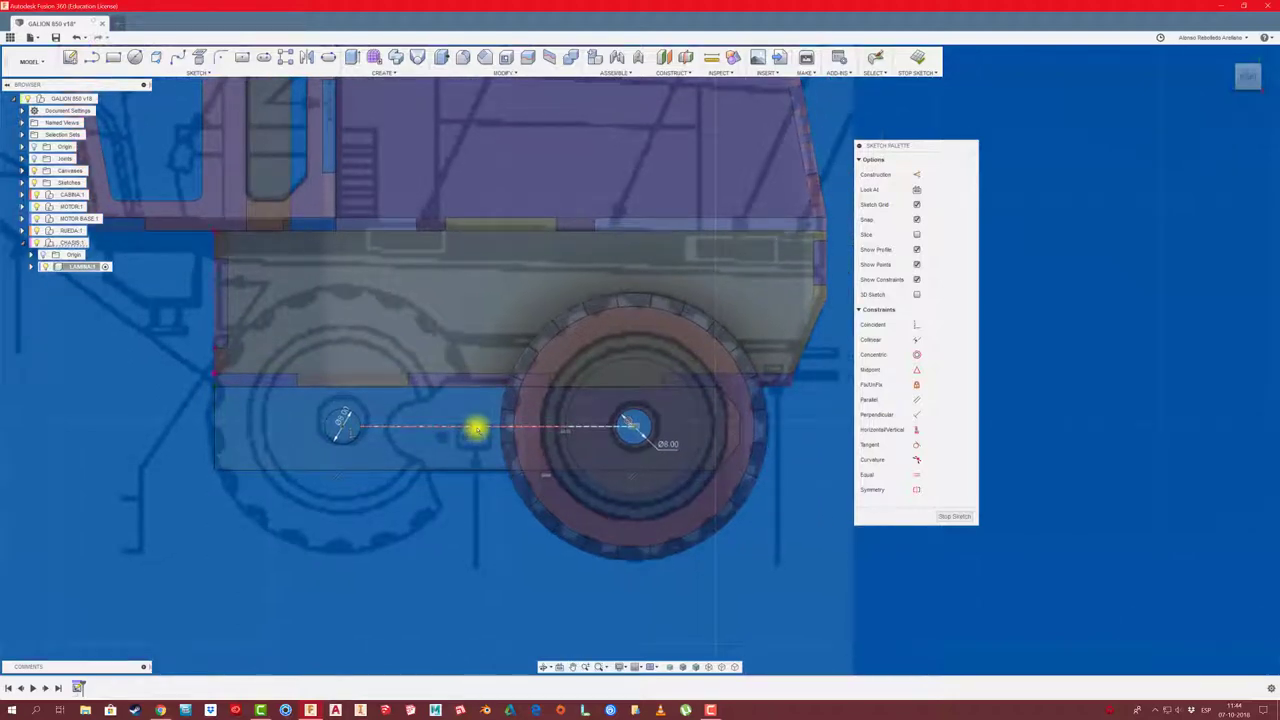
# Trim the dashed axle link and add a vertical construction line between the two axles
pyautogui.click(625, 428)
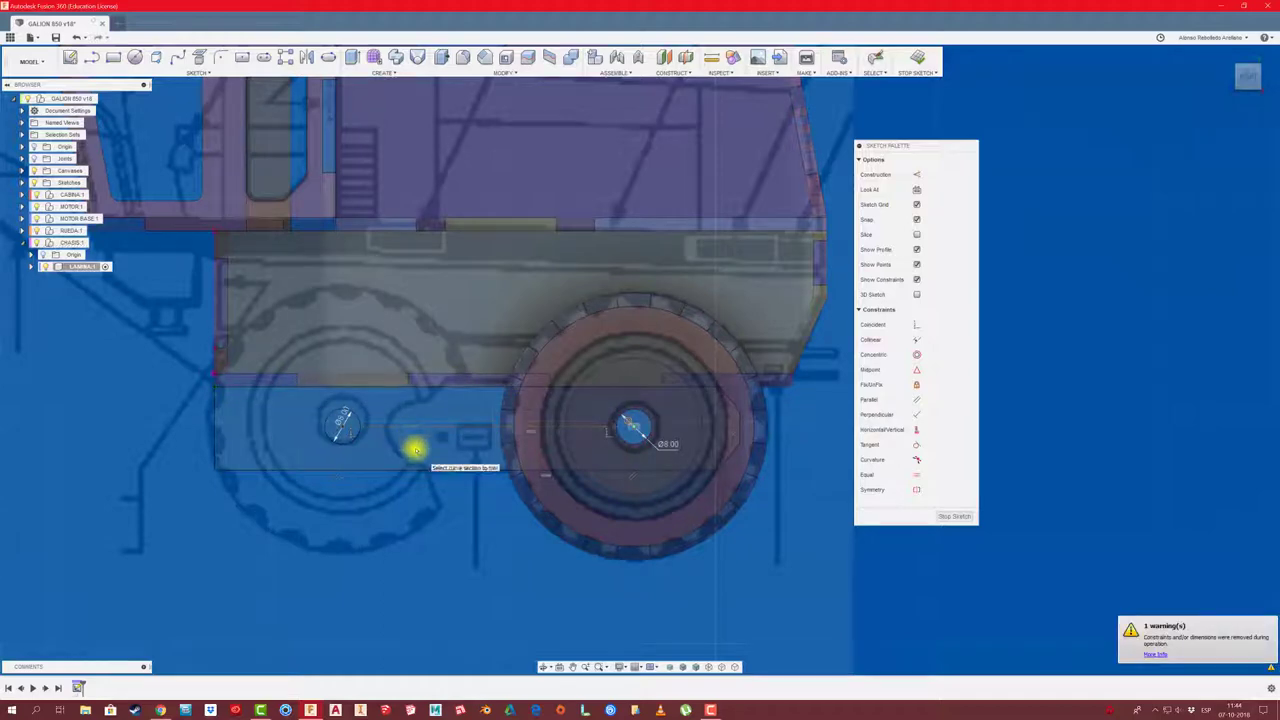
pyautogui.press('l')
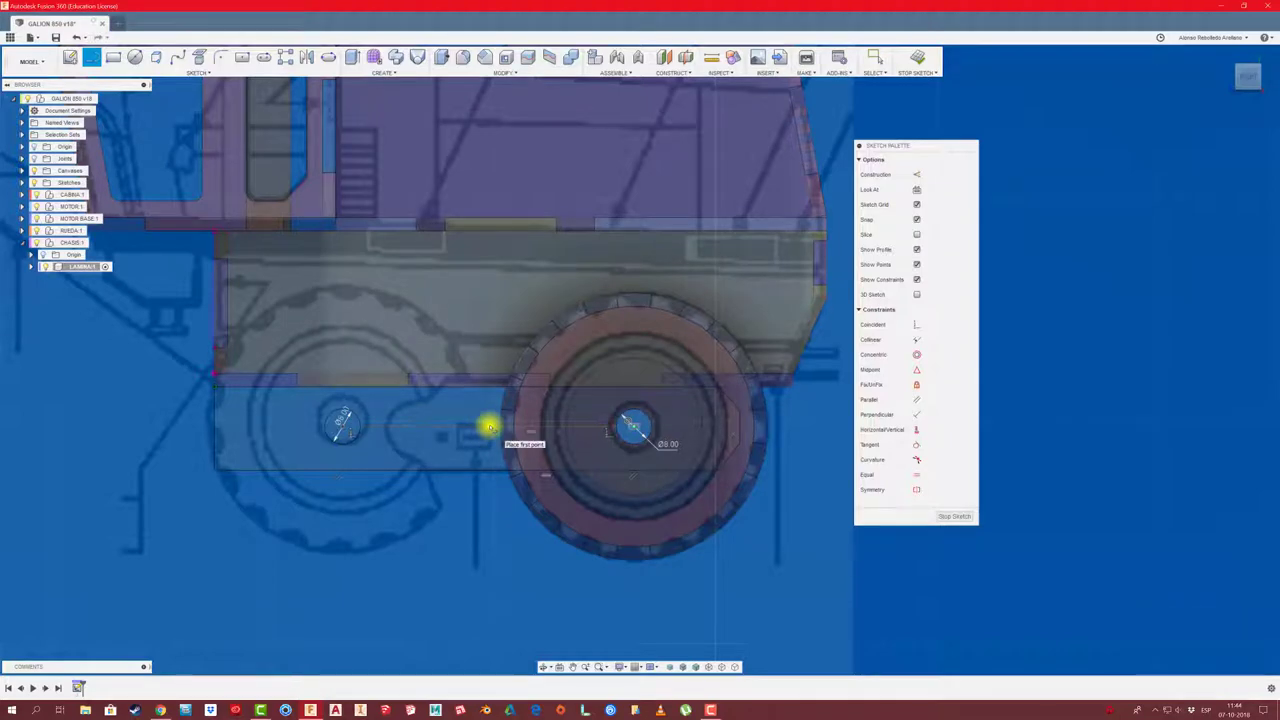
pyautogui.click(488, 428)
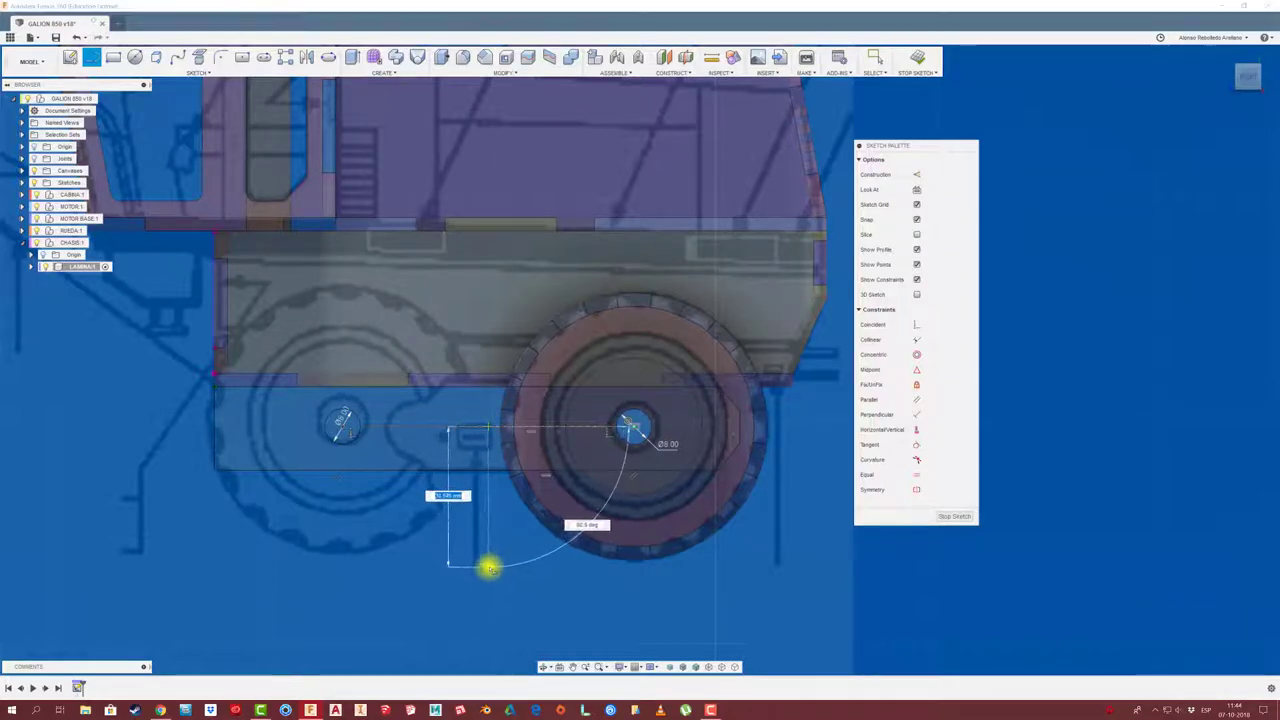
pyautogui.click(488, 567)
pyautogui.press('Escape')
pyautogui.click(488, 553)
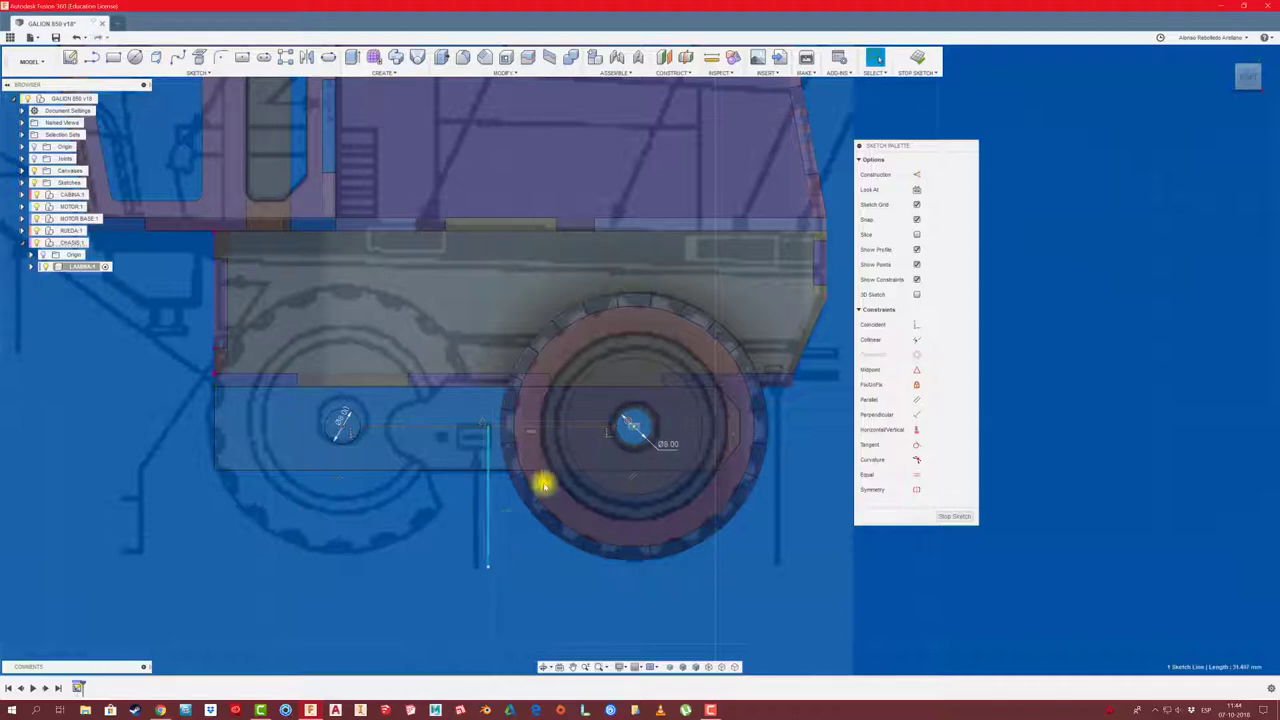
pyautogui.click(917, 175)
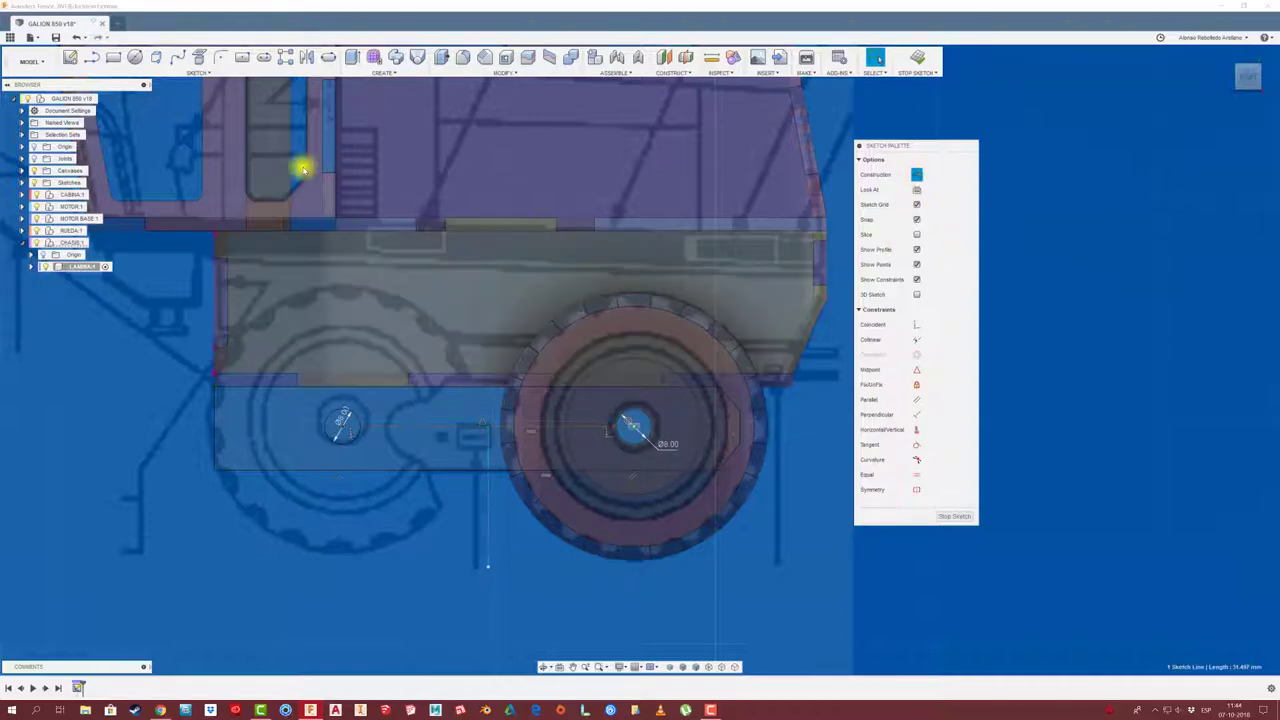
# Mirror the five arcs on the wheel's right side across the vertical construction line
pyautogui.click(307, 58)
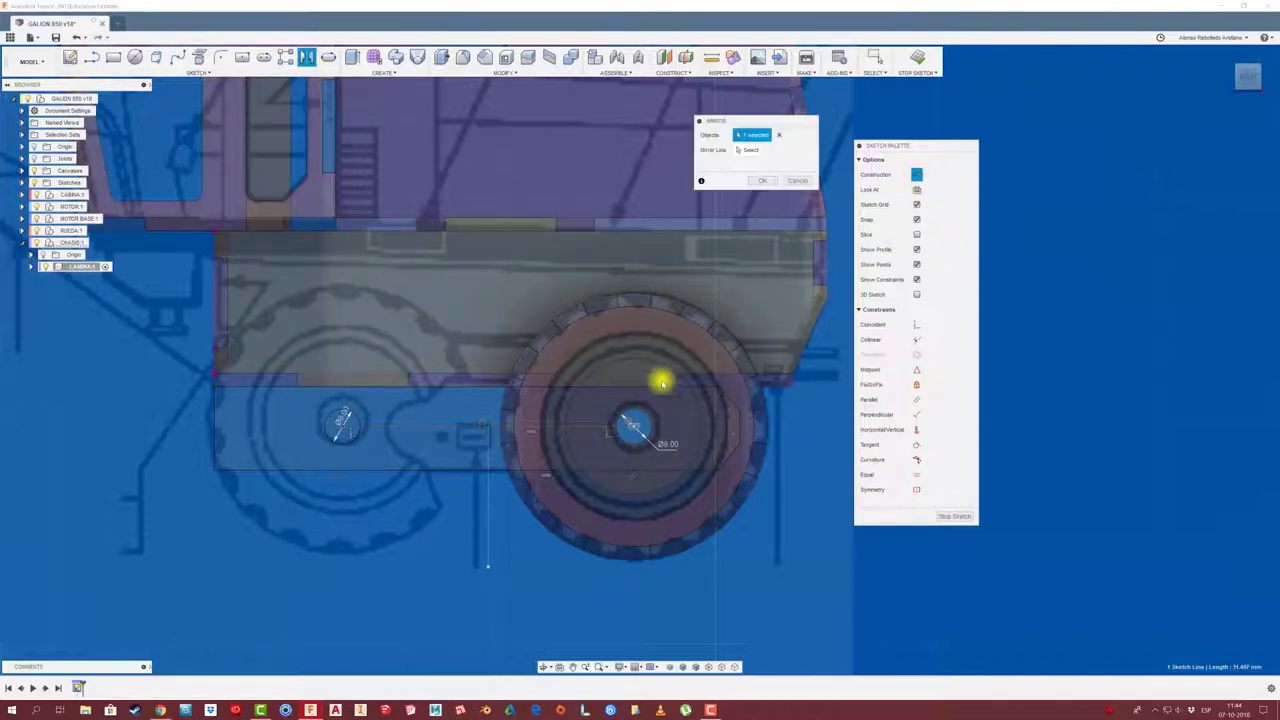
pyautogui.click(736, 455)
pyautogui.click(745, 150)
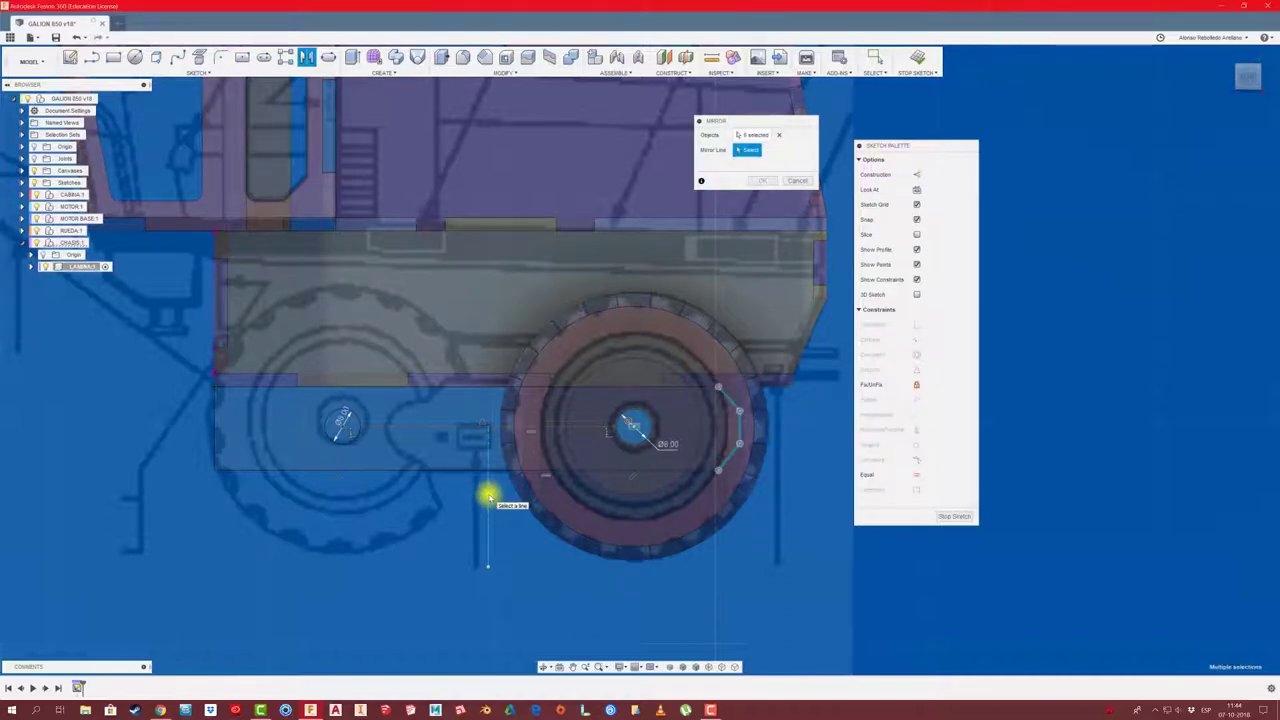
pyautogui.click(799, 181)
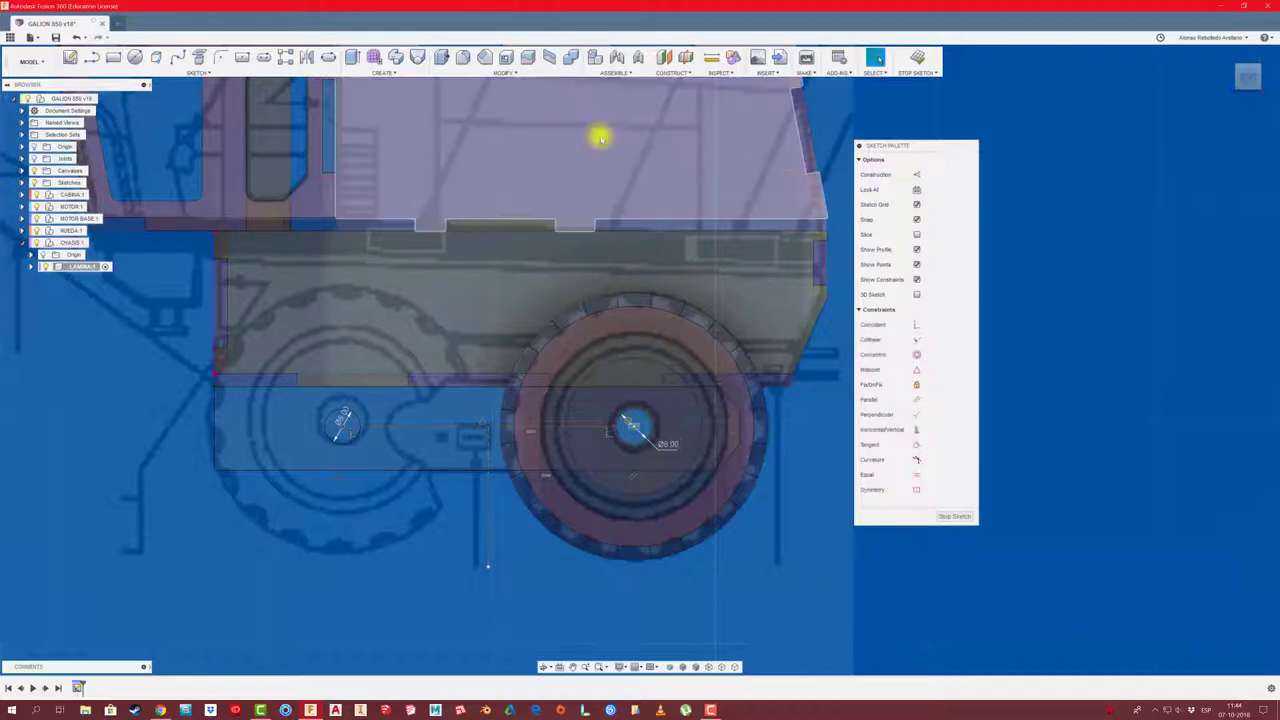
pyautogui.click(308, 57)
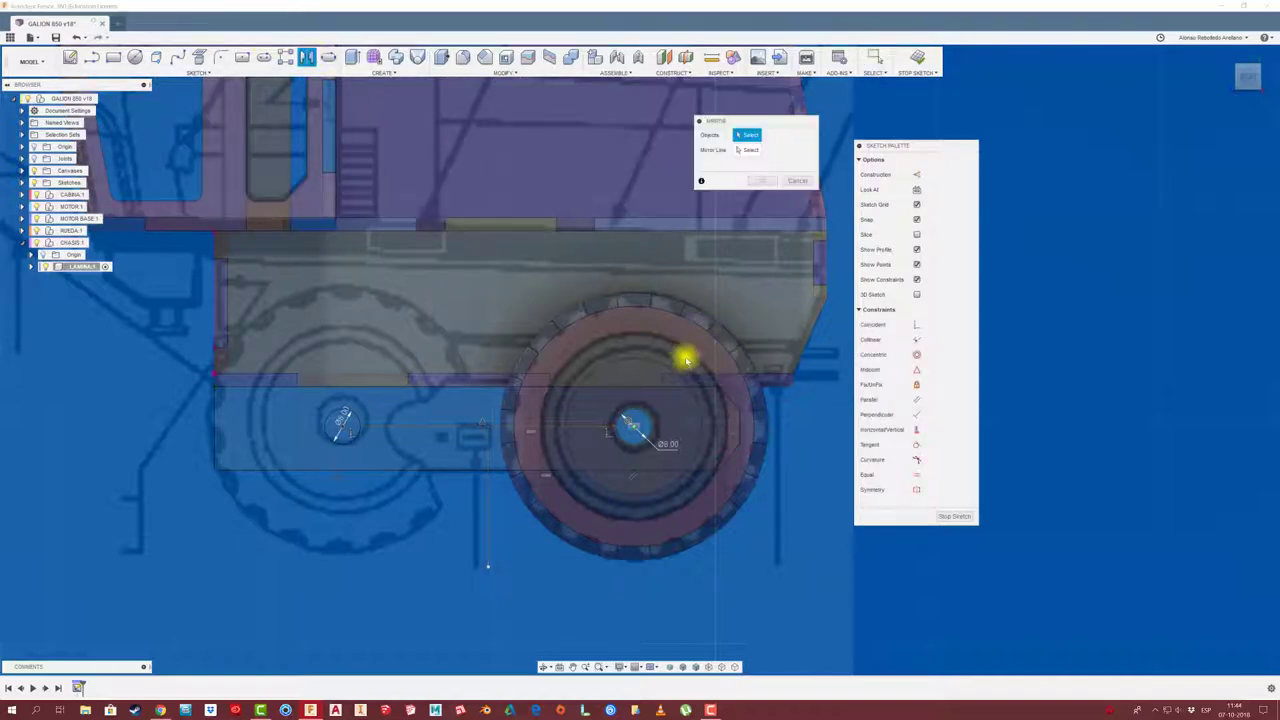
pyautogui.moveTo(685, 358); pyautogui.dragTo(810, 525)
pyautogui.click(750, 152)
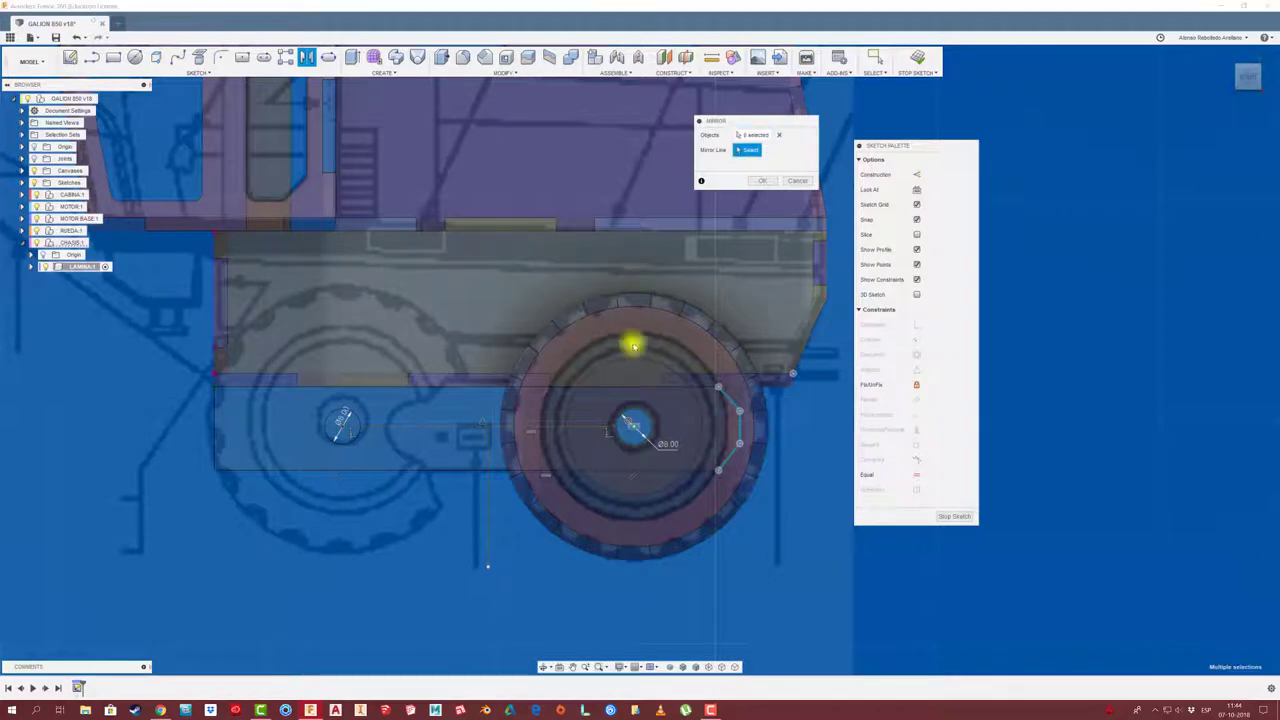
pyautogui.click(487, 483)
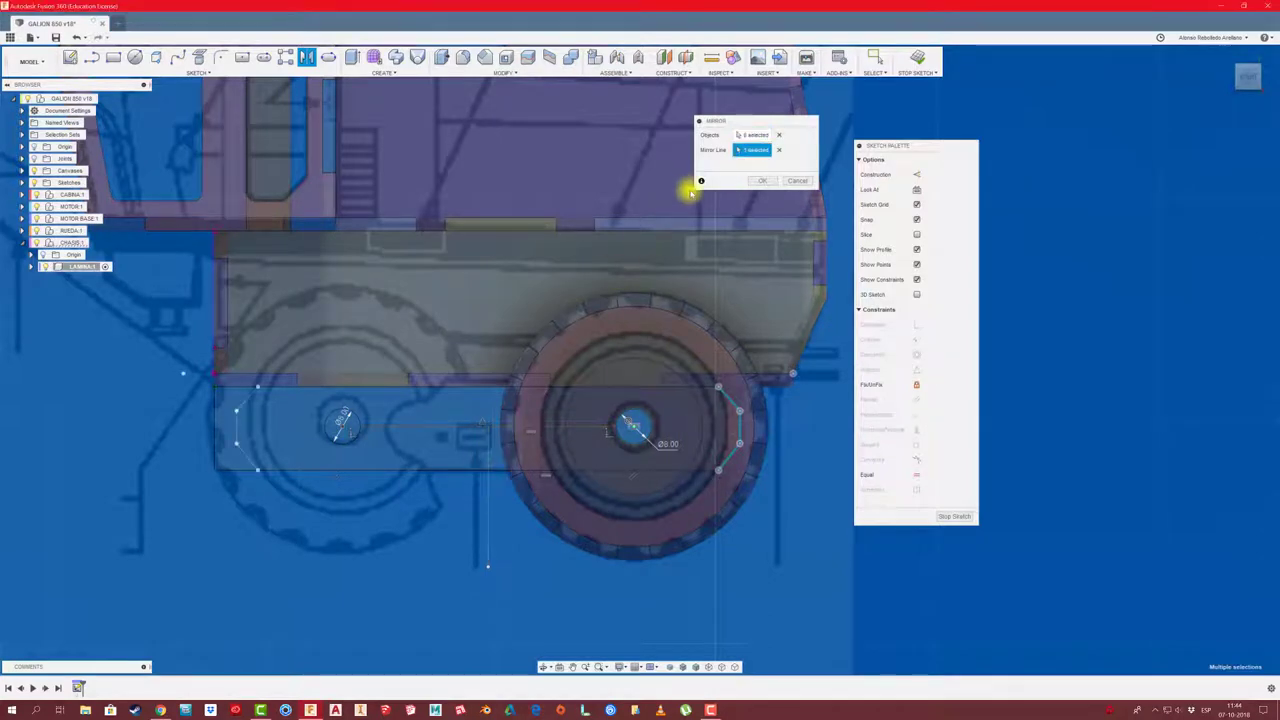
pyautogui.click(761, 182)
pyautogui.scroll(3, 257, 366)
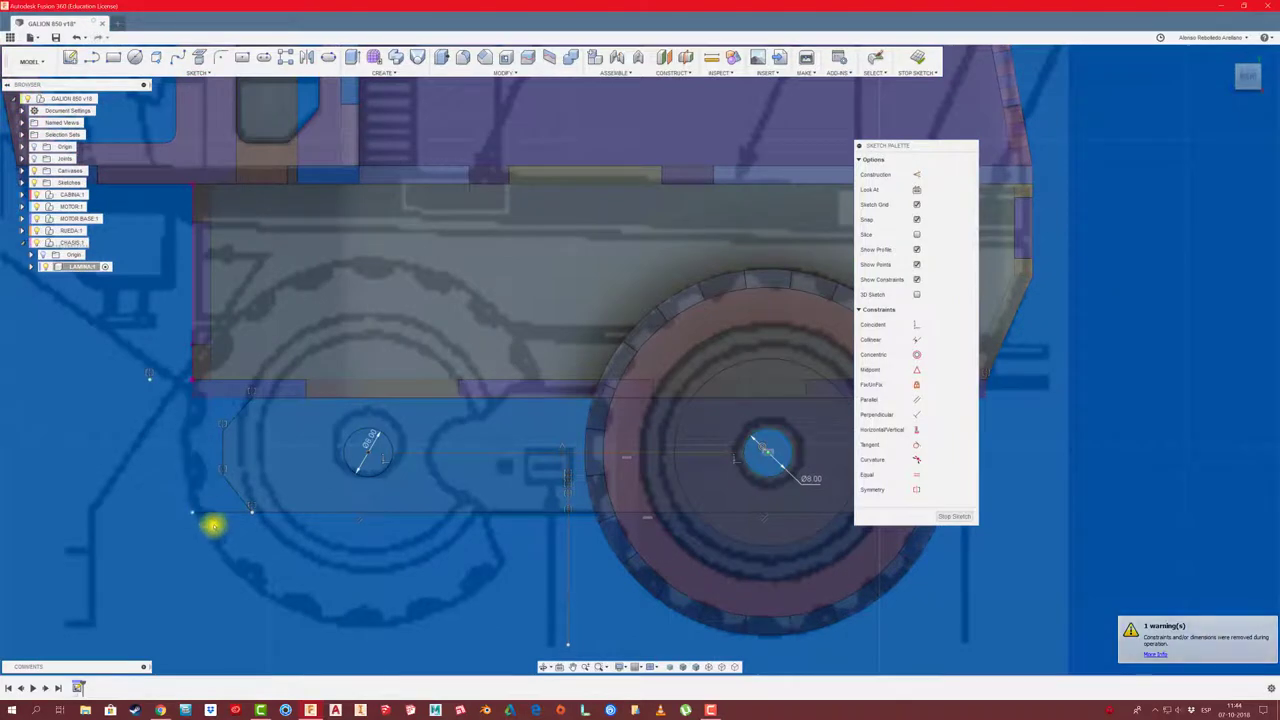
pyautogui.scroll(-2, 203, 489)
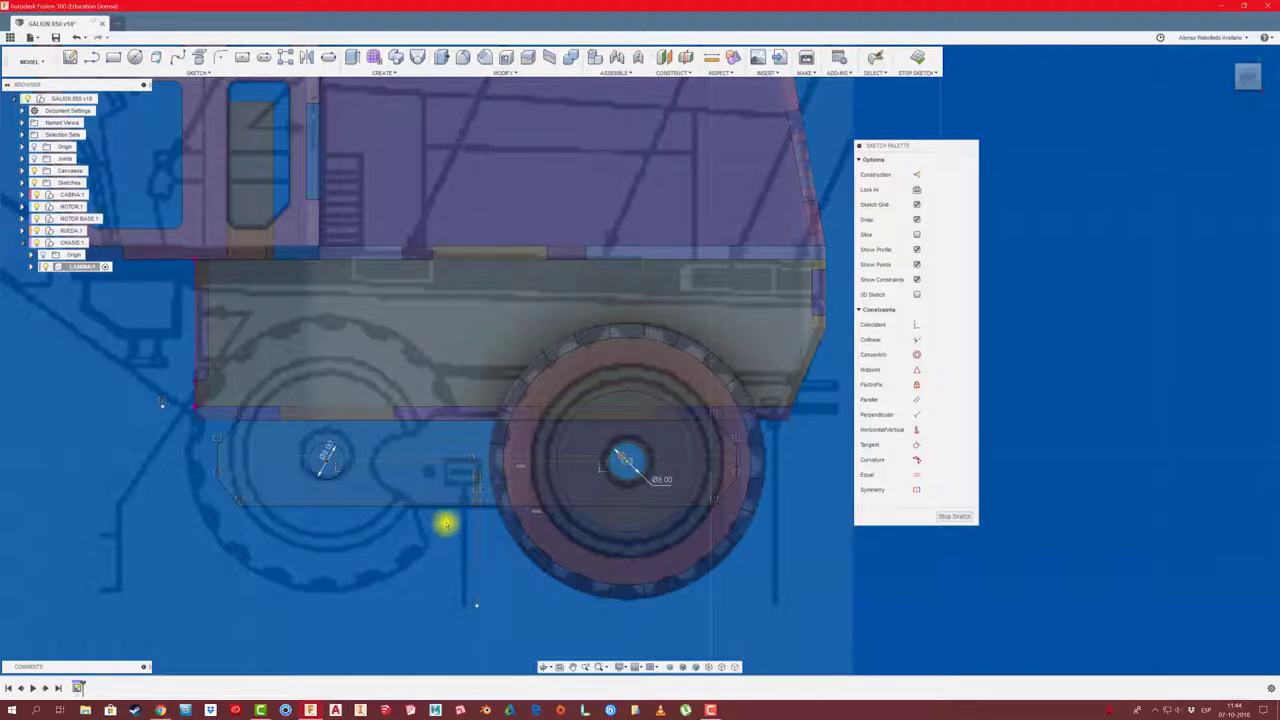
pyautogui.scroll(1, 456, 505)
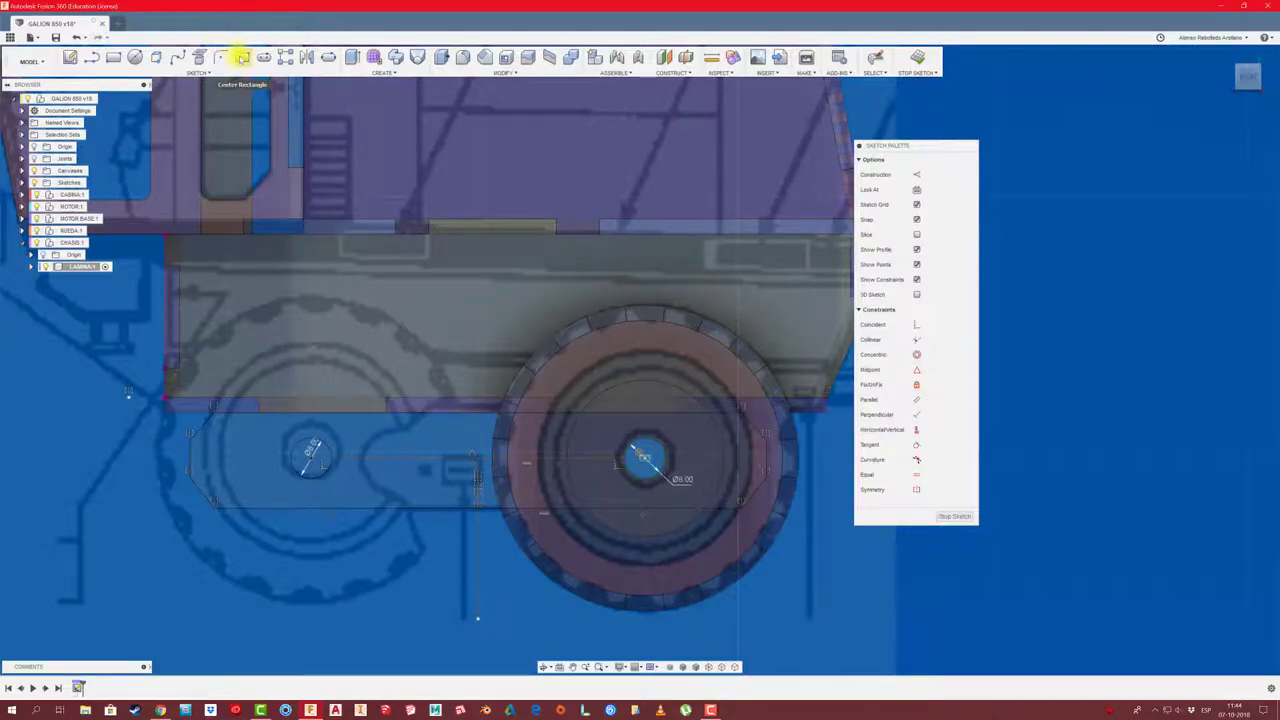
# Draw a center rectangle on the plate's top edge and set its width to 10
pyautogui.click(242, 57)
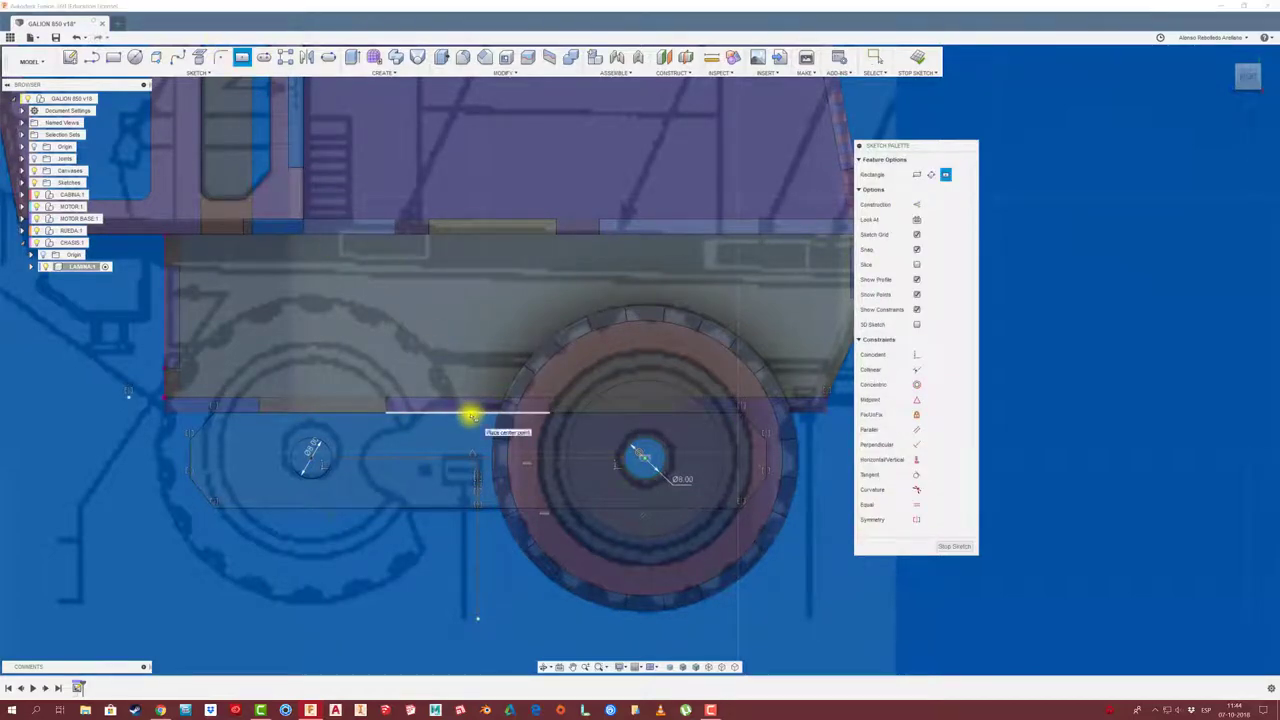
pyautogui.click(470, 420)
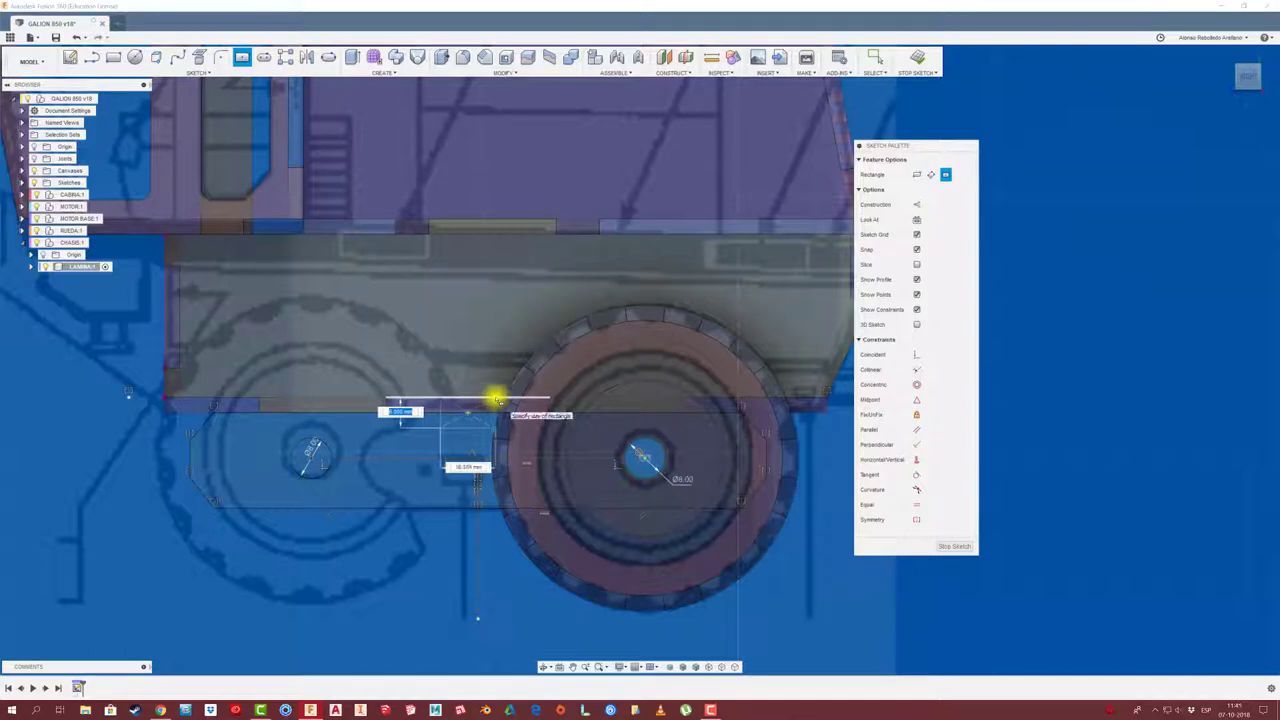
pyautogui.click(495, 400)
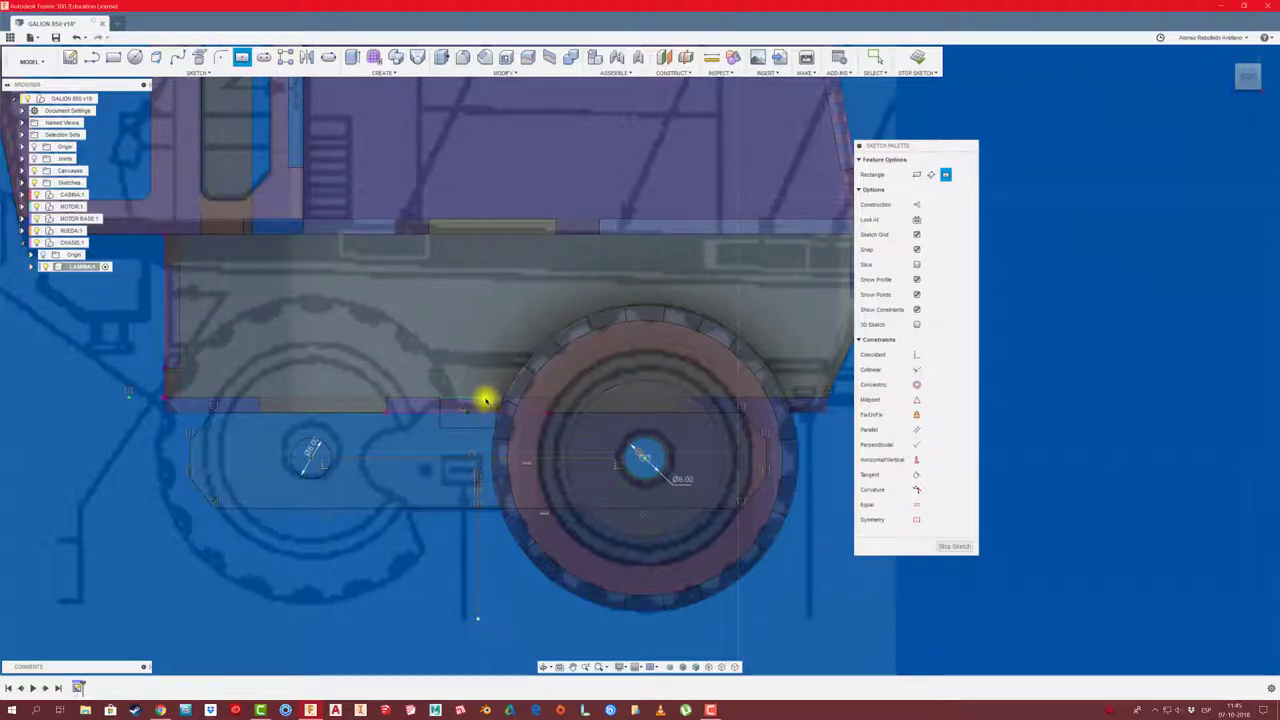
pyautogui.press('Escape')
pyautogui.doubleClick(475, 374)
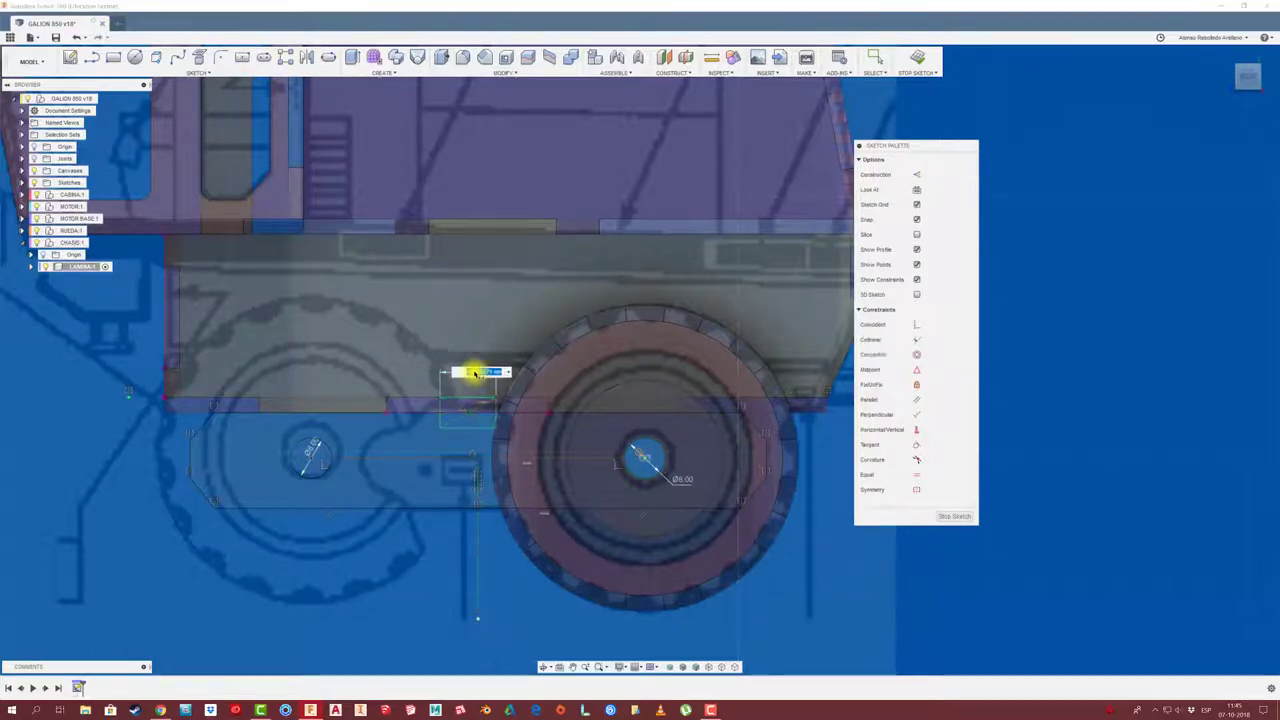
pyautogui.press('BackSpace')
pyautogui.press('Escape')
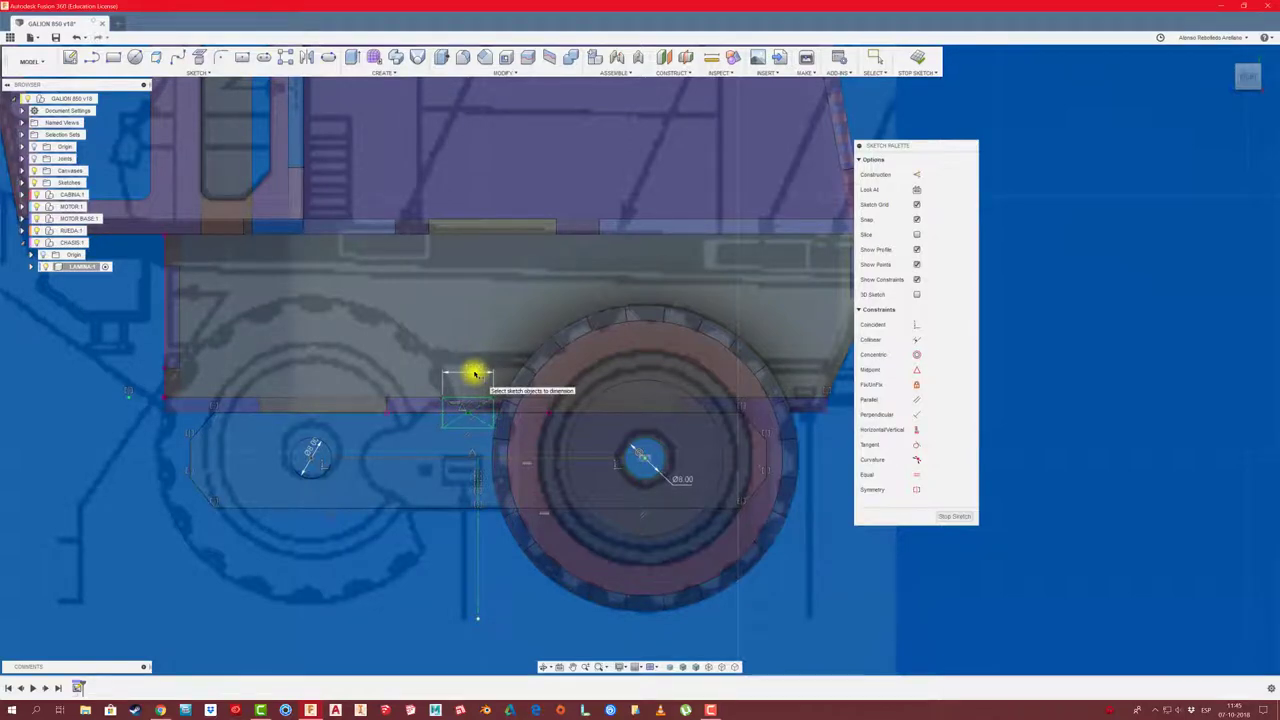
# Trim away the rectangle's bottom edge
pyautogui.scroll(3, 491, 420)
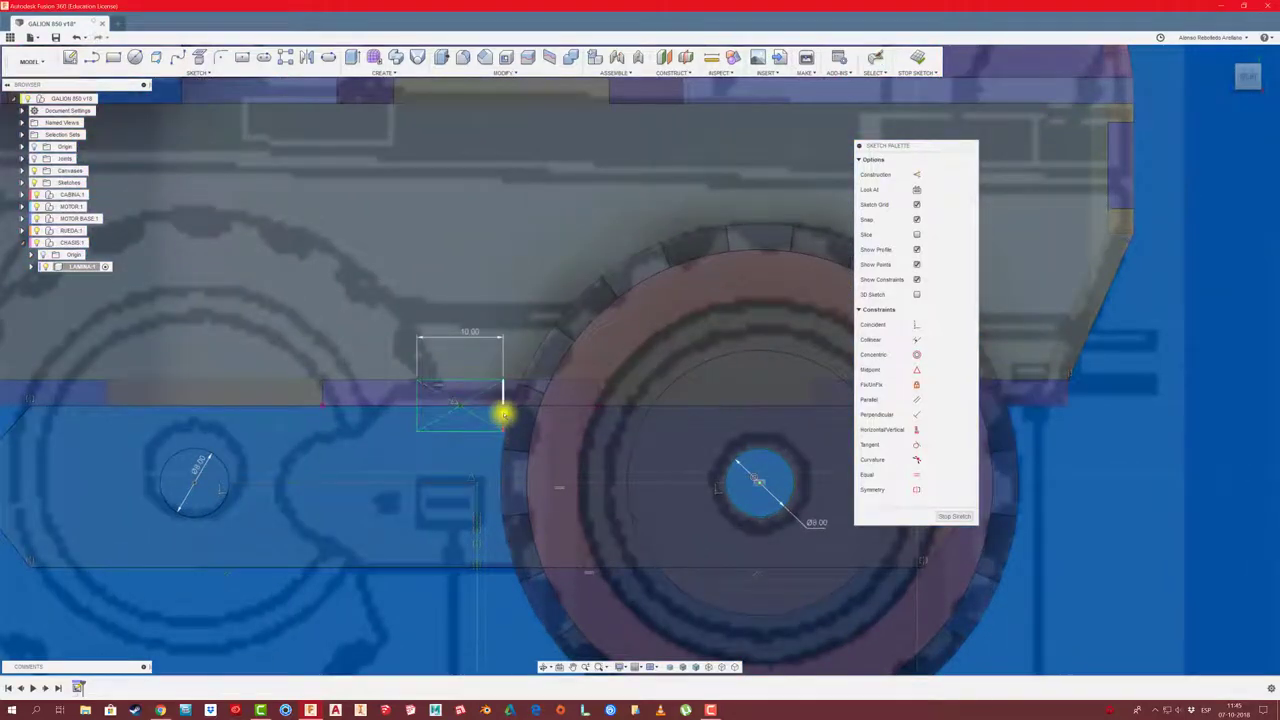
pyautogui.click(432, 412)
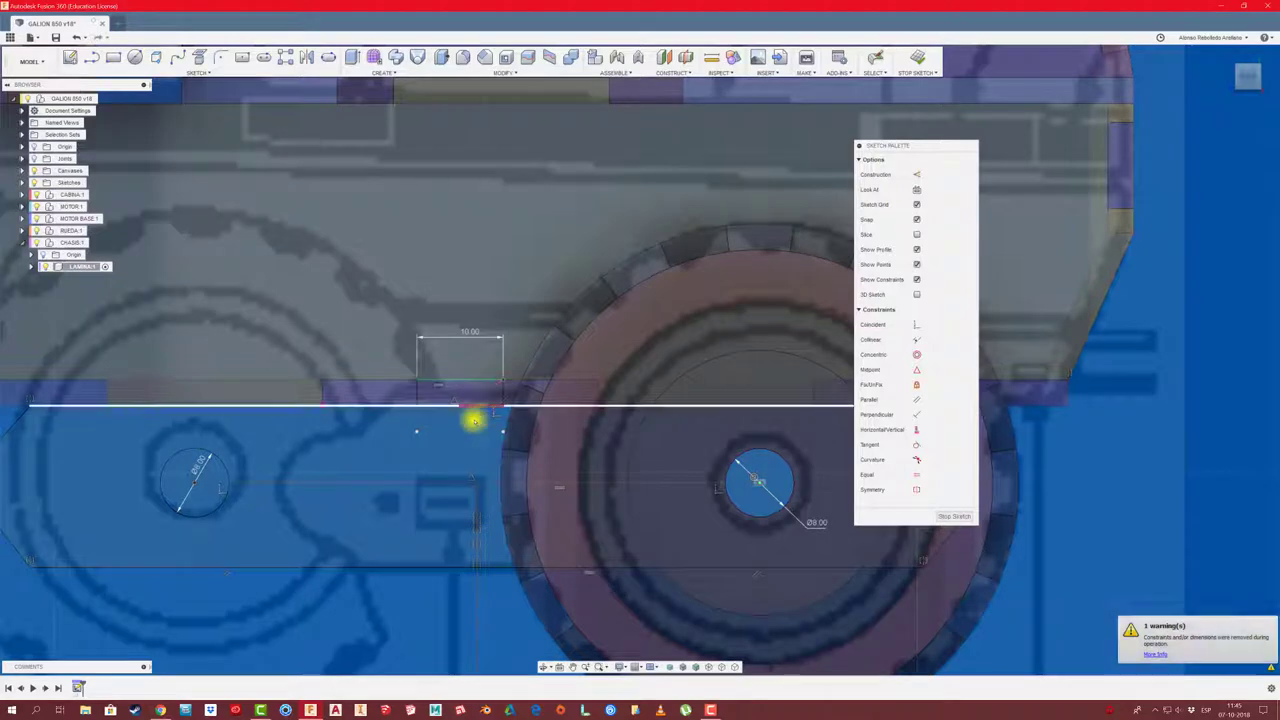
pyautogui.scroll(-3, 434, 432)
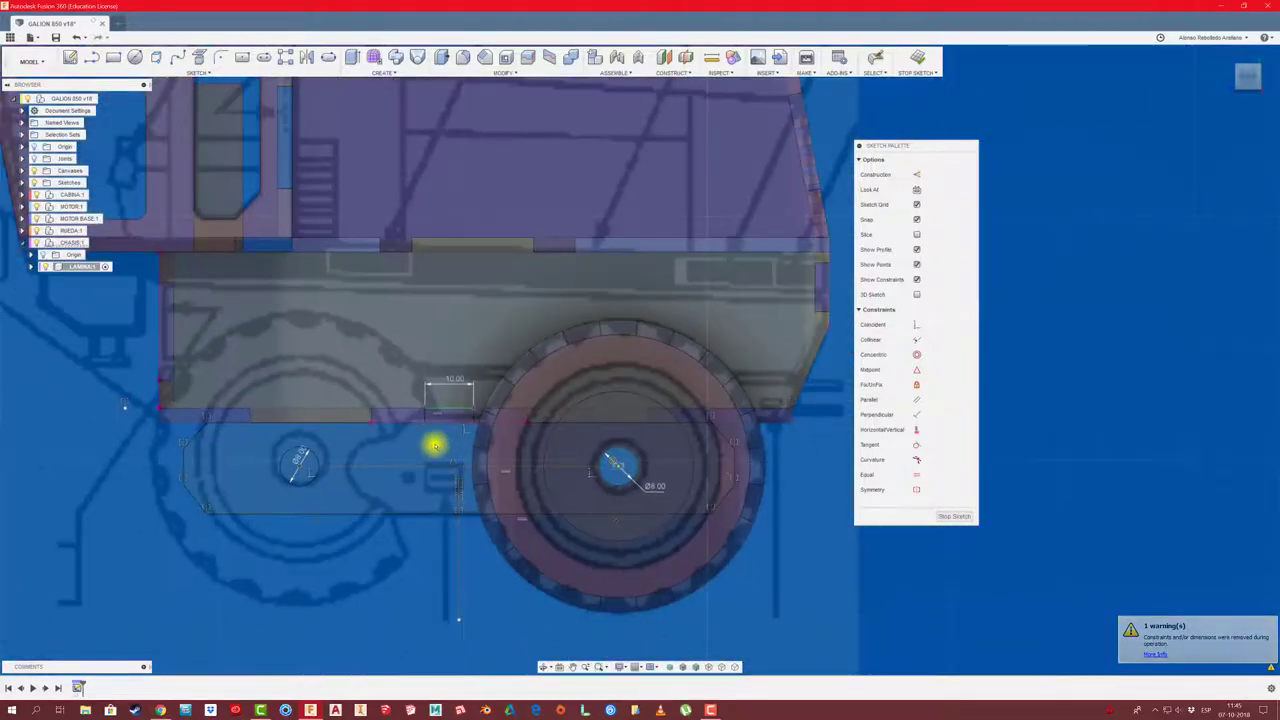
pyautogui.scroll(-2, 434, 444)
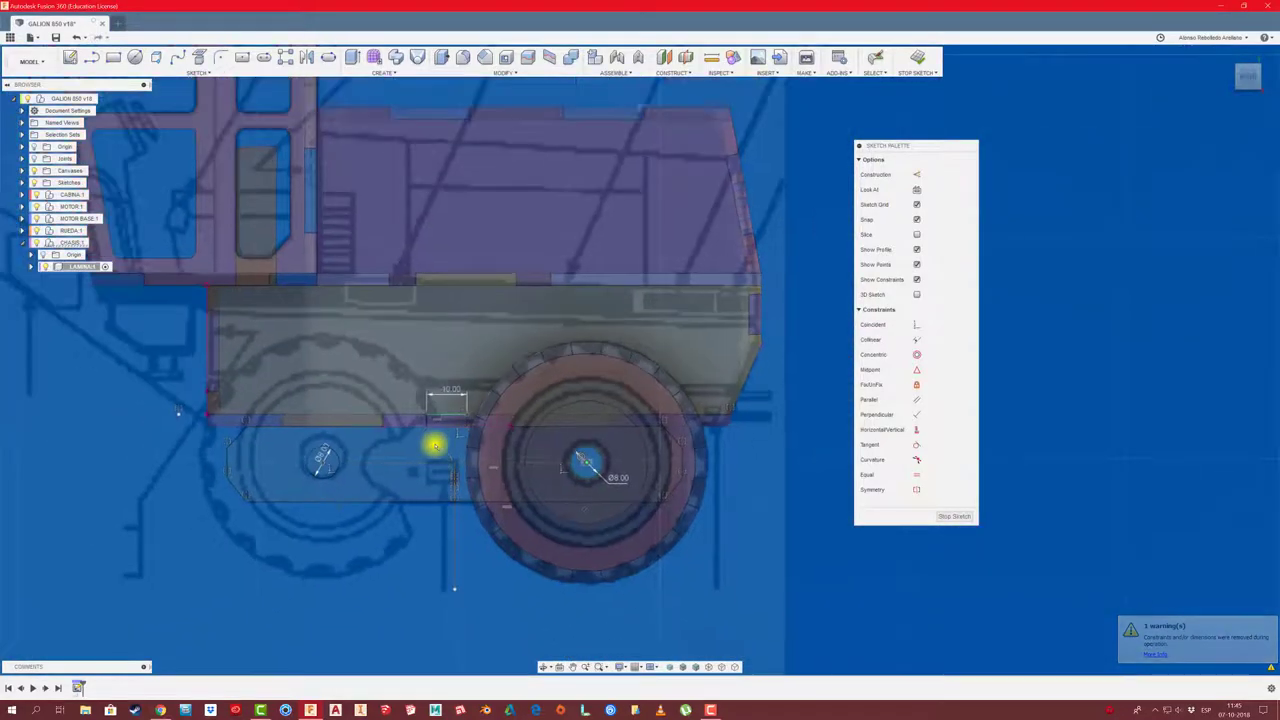
# Hide the vehicle reference canvas and the wheel, then view the plate at an angle
pyautogui.click(35, 171)
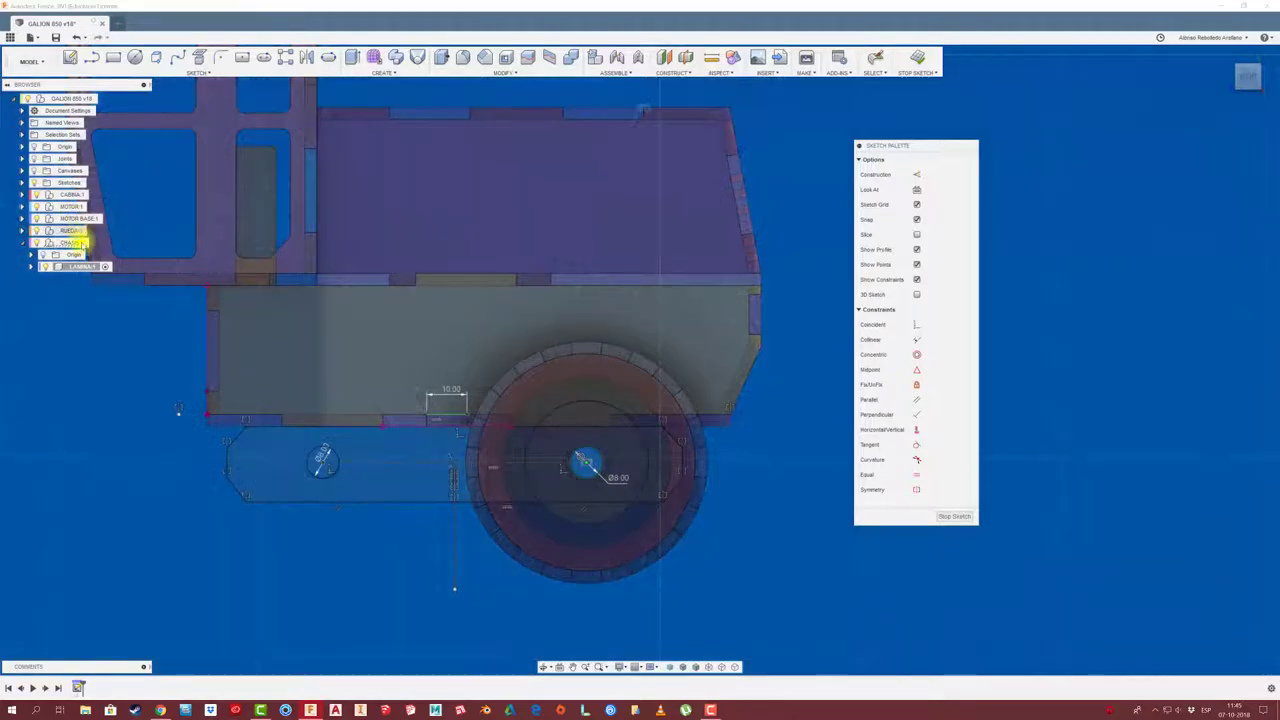
pyautogui.click(35, 231)
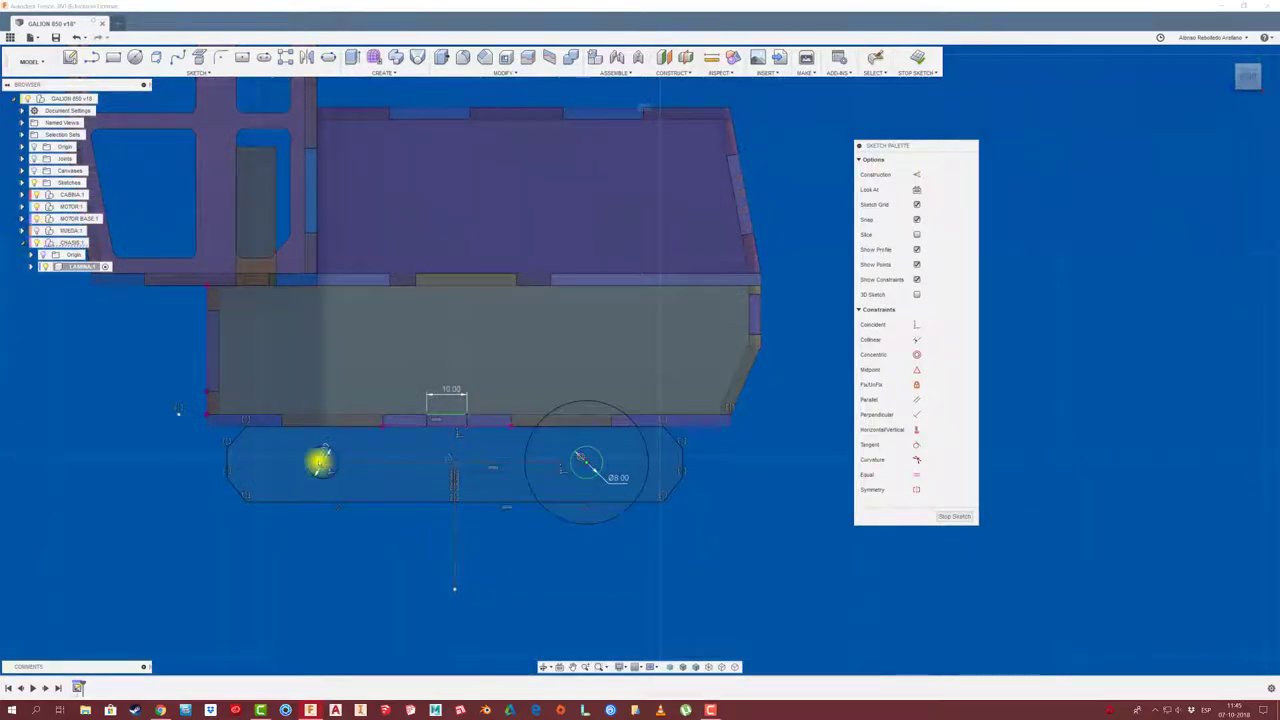
pyautogui.moveTo(443, 563)
pyautogui.keyDown('shift'); pyautogui.mouseDown(button='middle')
pyautogui.moveTo(545, 472)
pyautogui.moveTo(583, 523)
pyautogui.mouseUp(button='middle'); pyautogui.keyUp('shift')
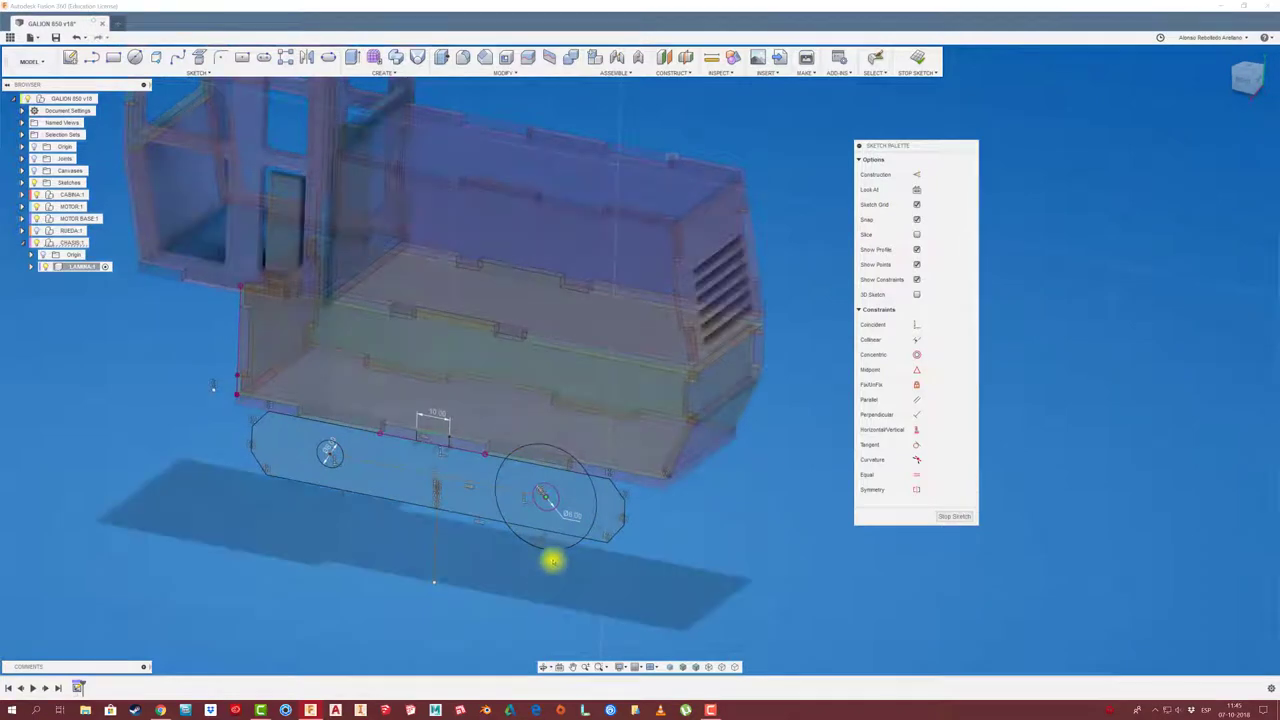
# Trim the leftover circle arcs and the plate edge under the tab
pyautogui.click(563, 547)
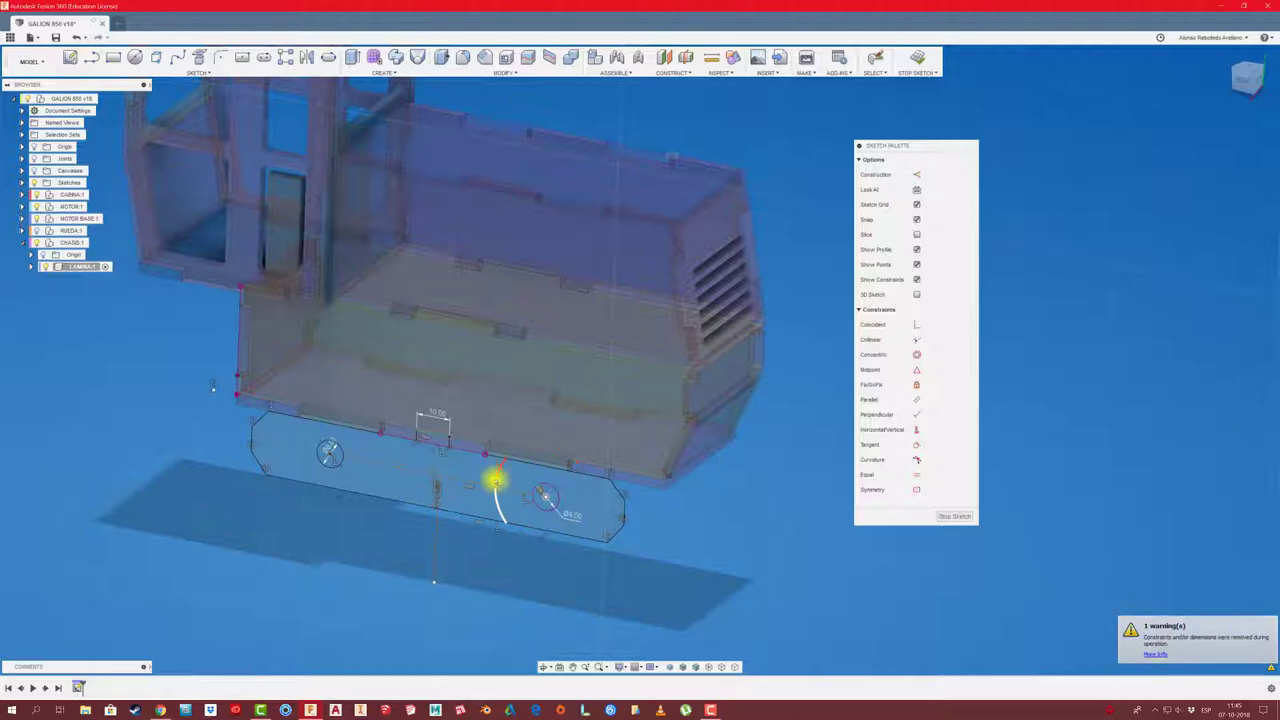
pyautogui.click(495, 490)
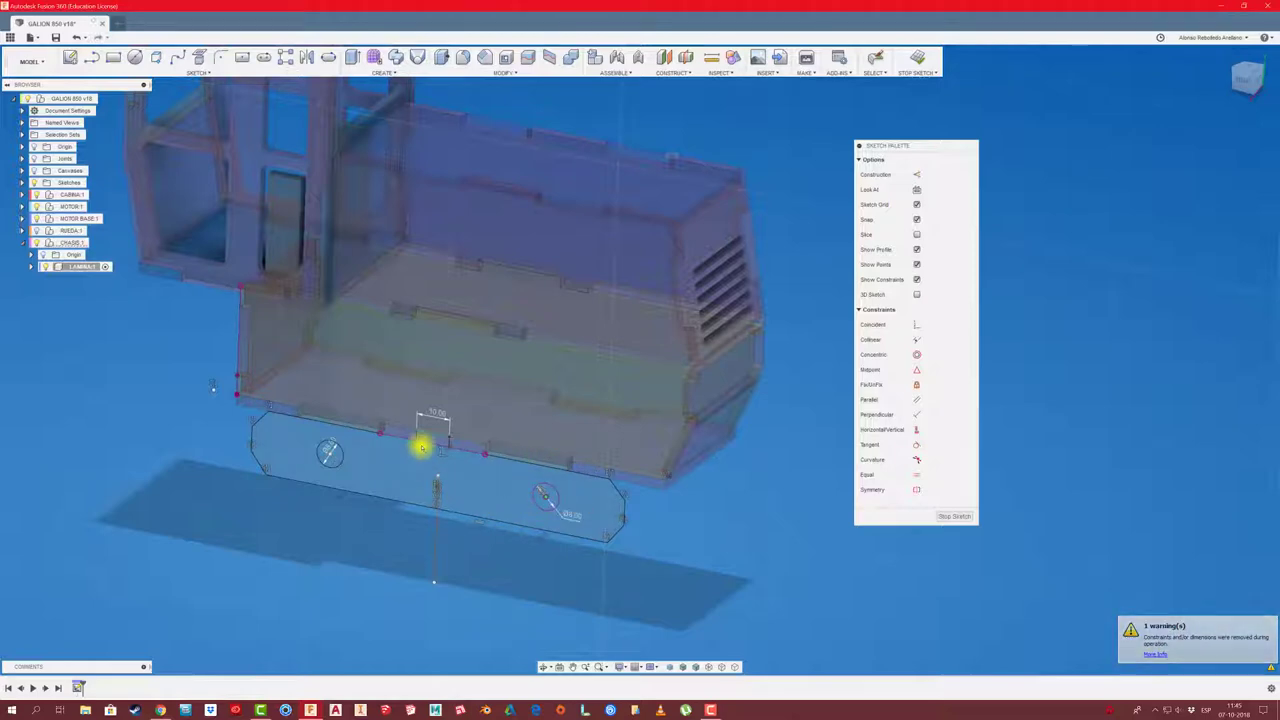
pyautogui.moveTo(420, 445)
pyautogui.keyDown('shift'); pyautogui.mouseDown(button='middle')
pyautogui.moveTo(443, 471)
pyautogui.moveTo(379, 505)
pyautogui.mouseUp(button='middle'); pyautogui.keyUp('shift')
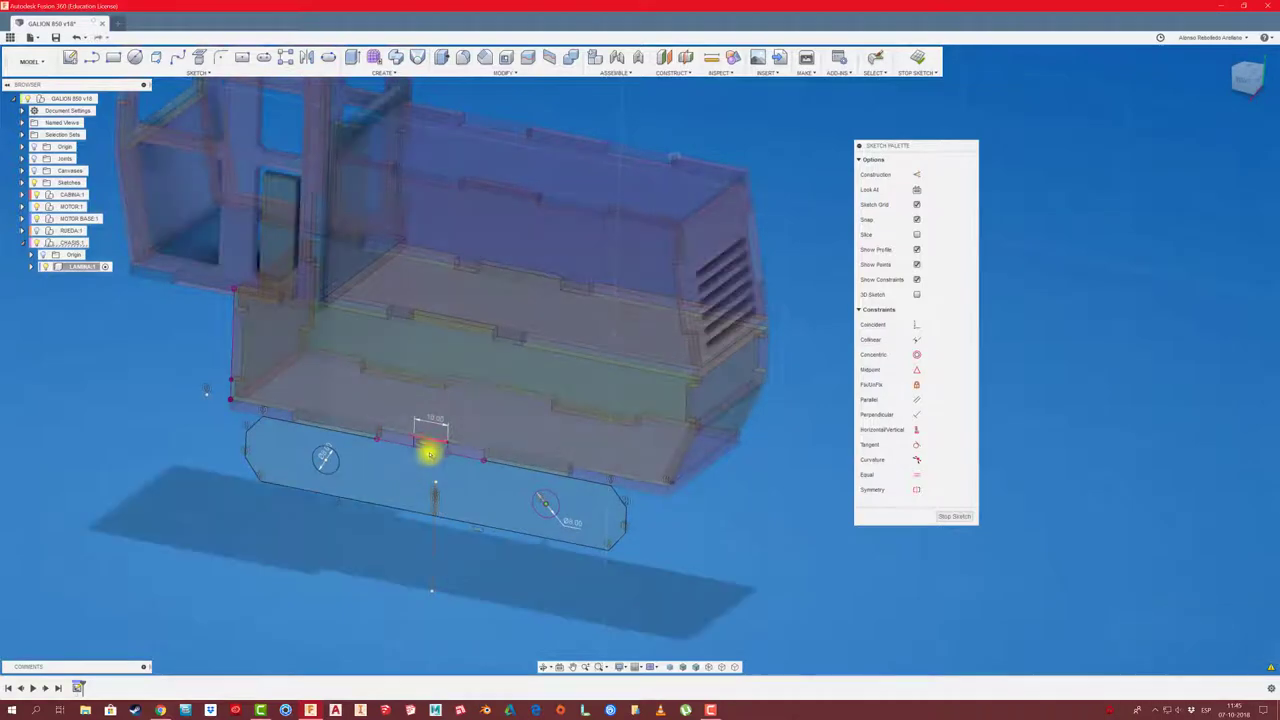
pyautogui.click(432, 450)
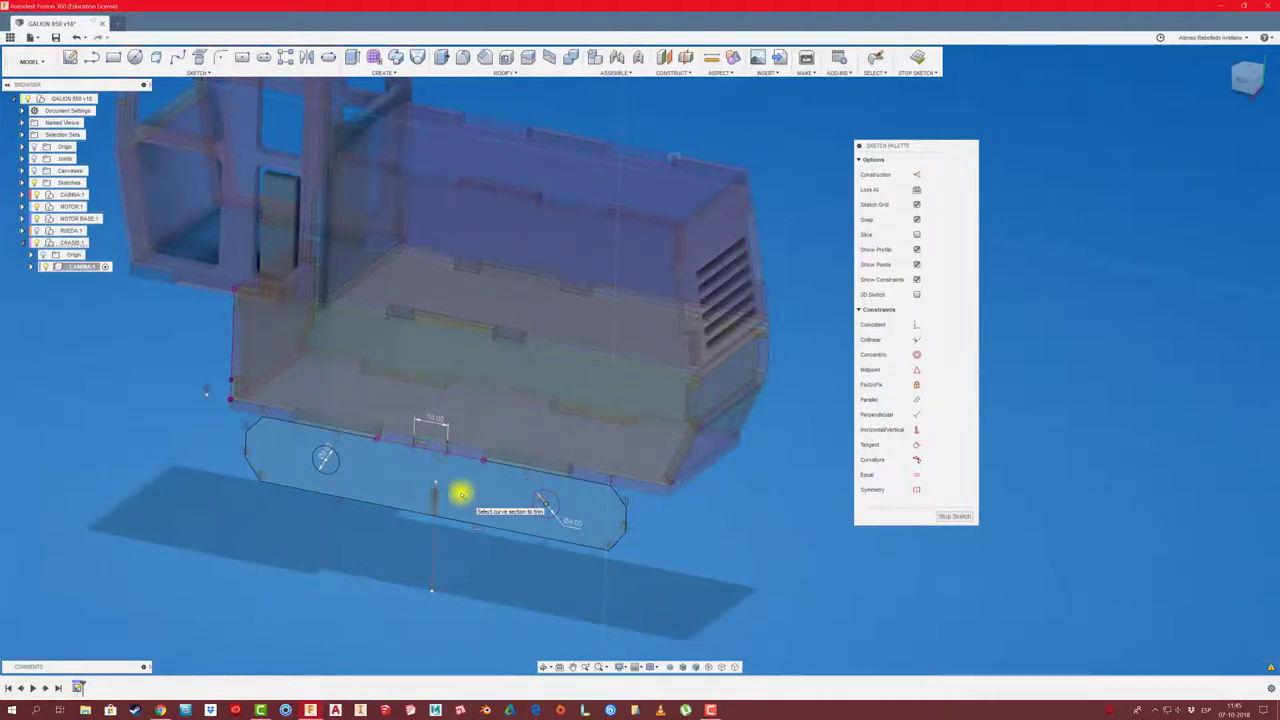
pyautogui.press('e')
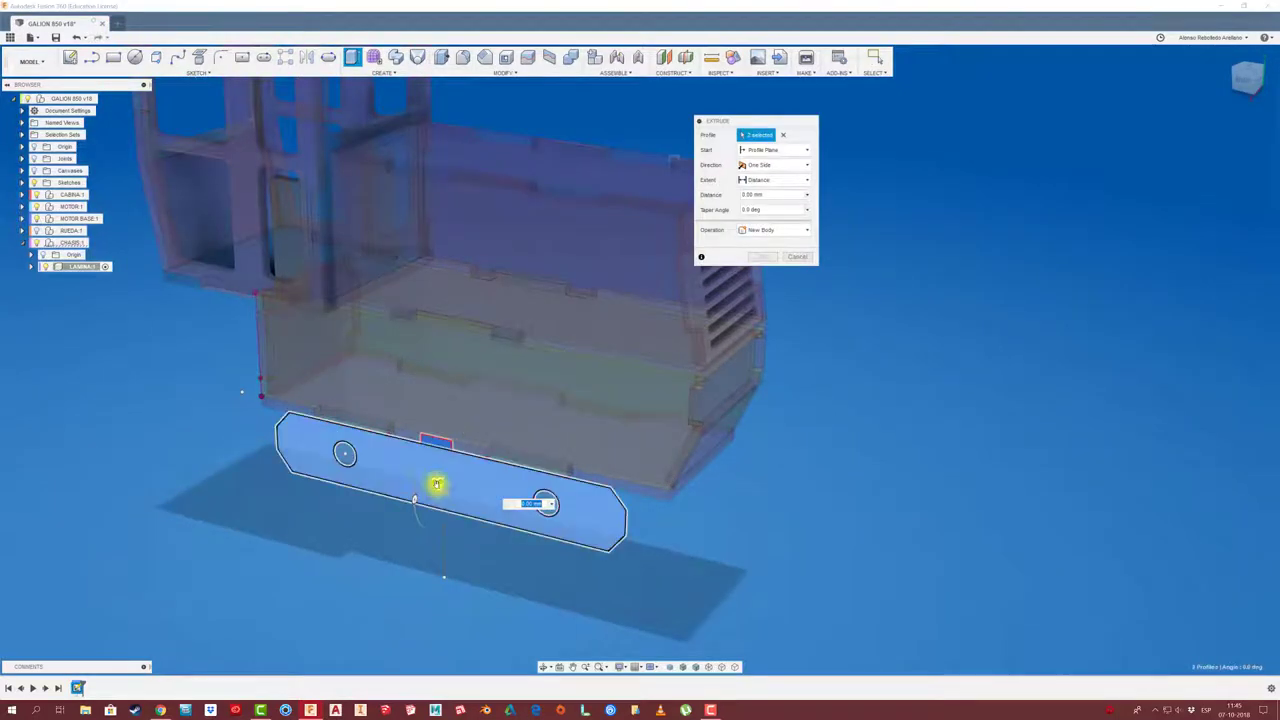
# Extrude the plate sketch -5 mm into a solid plate body
pyautogui.keyDown('shift'); pyautogui.moveTo(440, 497); pyautogui.dragTo(423, 440, button='middle'); pyautogui.keyUp('shift')
pyautogui.write('-5')
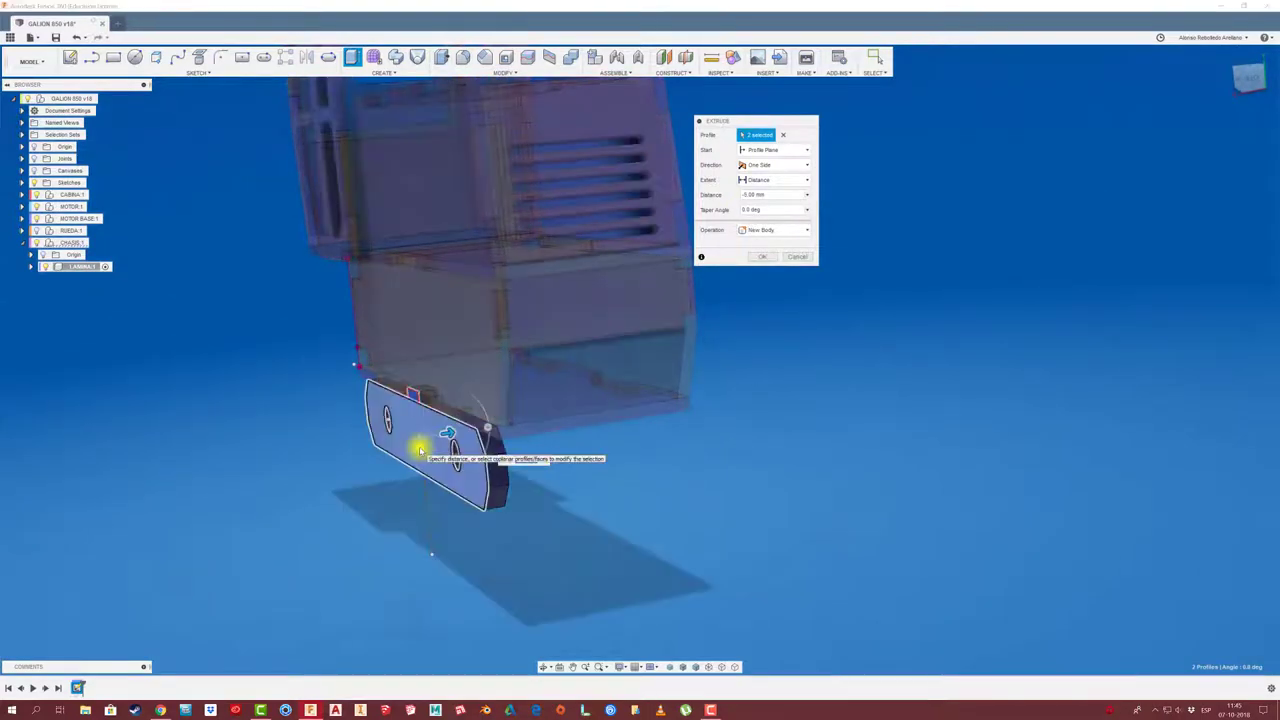
pyautogui.moveTo(420, 450)
pyautogui.keyDown('shift'); pyautogui.mouseDown(button='middle')
pyautogui.moveTo(523, 406)
pyautogui.moveTo(723, 277)
pyautogui.mouseUp(button='middle'); pyautogui.keyUp('shift')
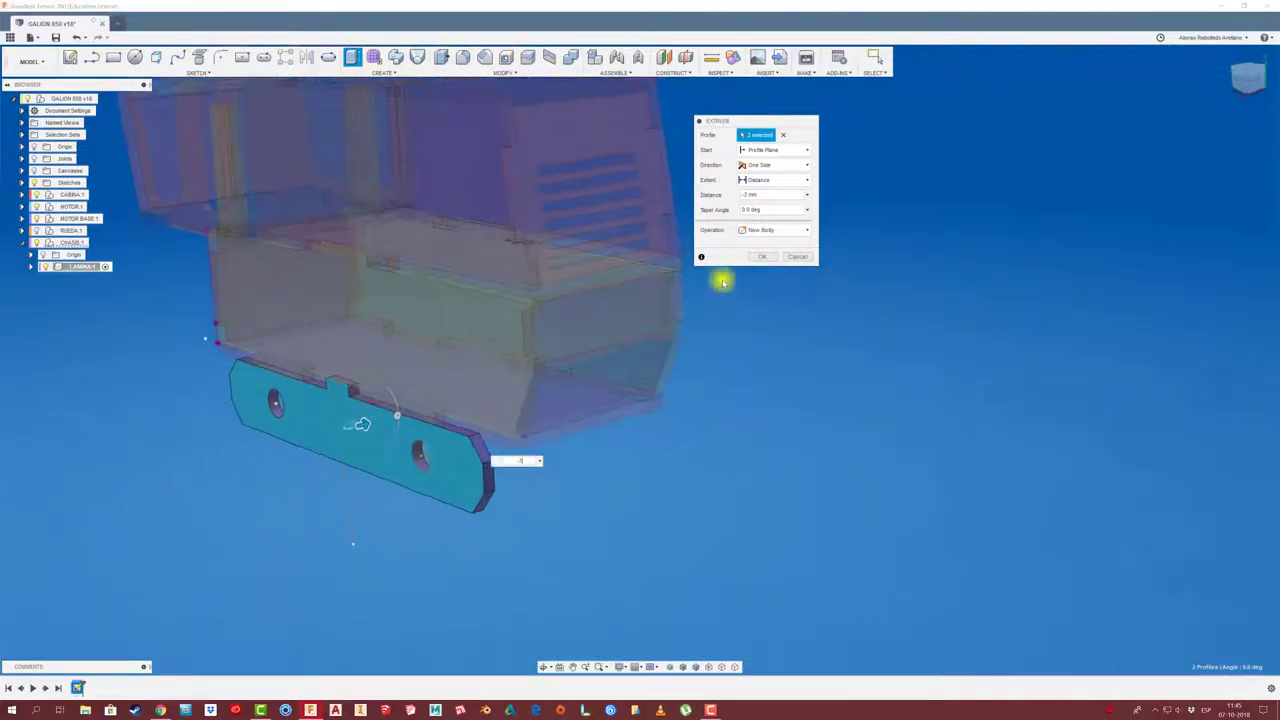
pyautogui.click(762, 256)
# Reactivate the top-level design and zoom in closer on the truck
pyautogui.moveTo(700, 337)
pyautogui.keyDown('shift'); pyautogui.mouseDown(button='middle')
pyautogui.moveTo(406, 363)
pyautogui.moveTo(89, 103)
pyautogui.mouseUp(button='middle'); pyautogui.keyUp('shift')
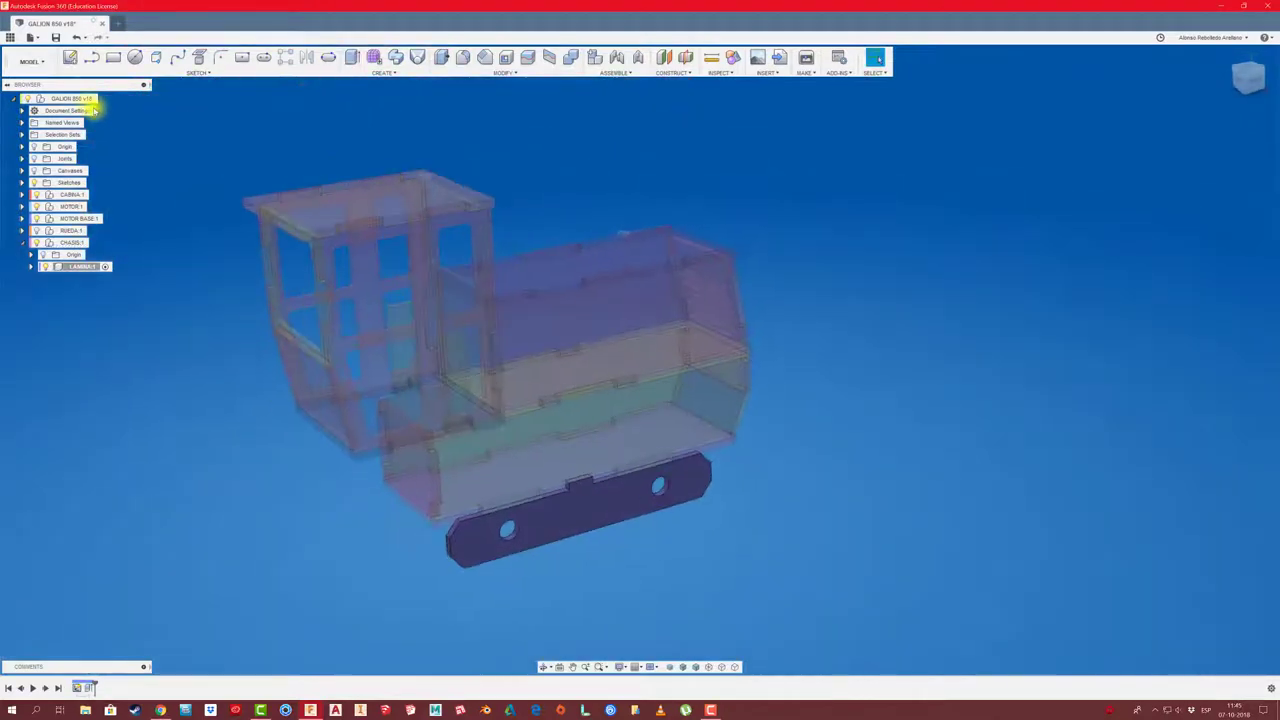
pyautogui.click(104, 99)
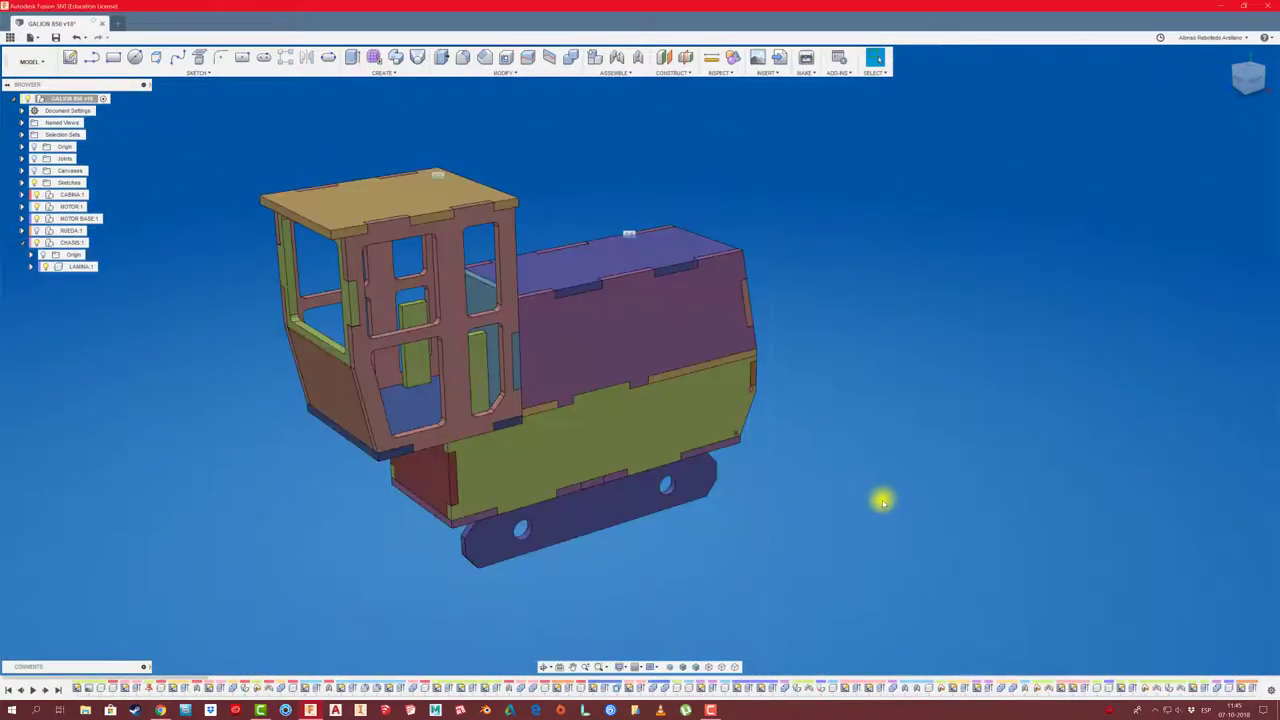
pyautogui.keyDown('shift'); pyautogui.moveTo(883, 500); pyautogui.dragTo(660, 494, button='middle'); pyautogui.keyUp('shift')
pyautogui.scroll(3, 777, 505)
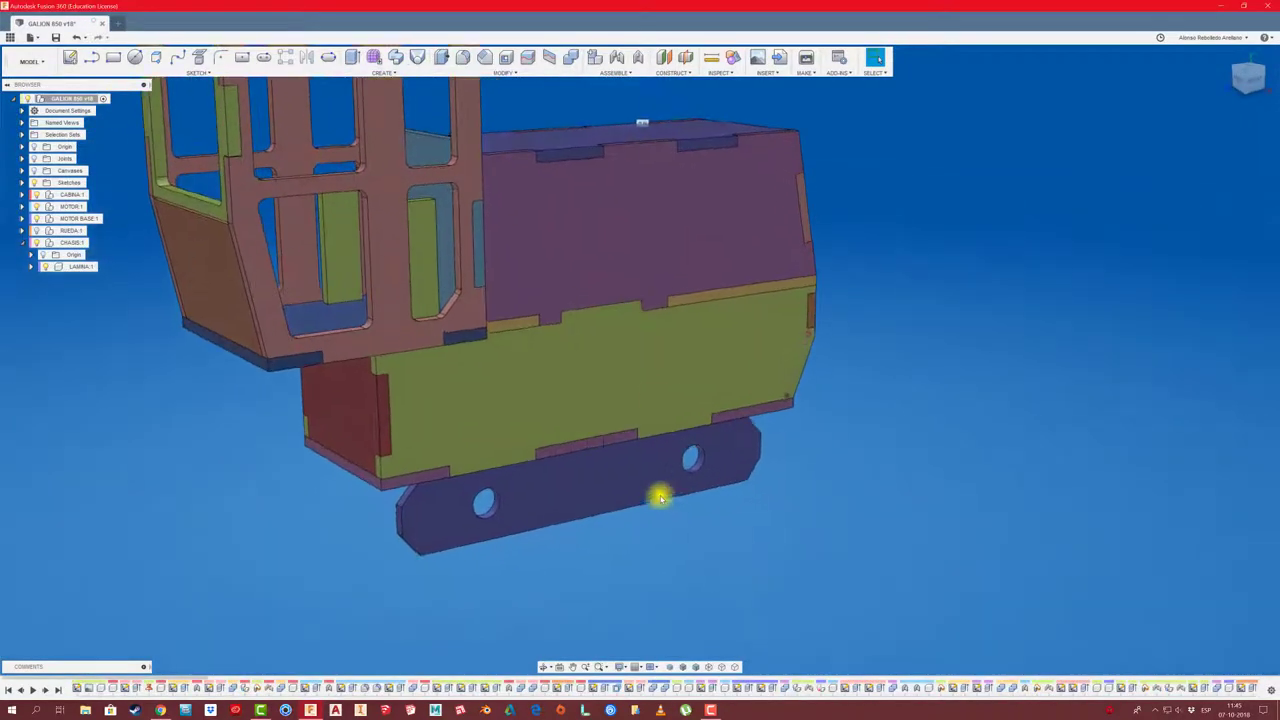
# Cut the lower plate out of the chassis floor panel with a Combine Cut, then inspect the result
pyautogui.click(577, 62)
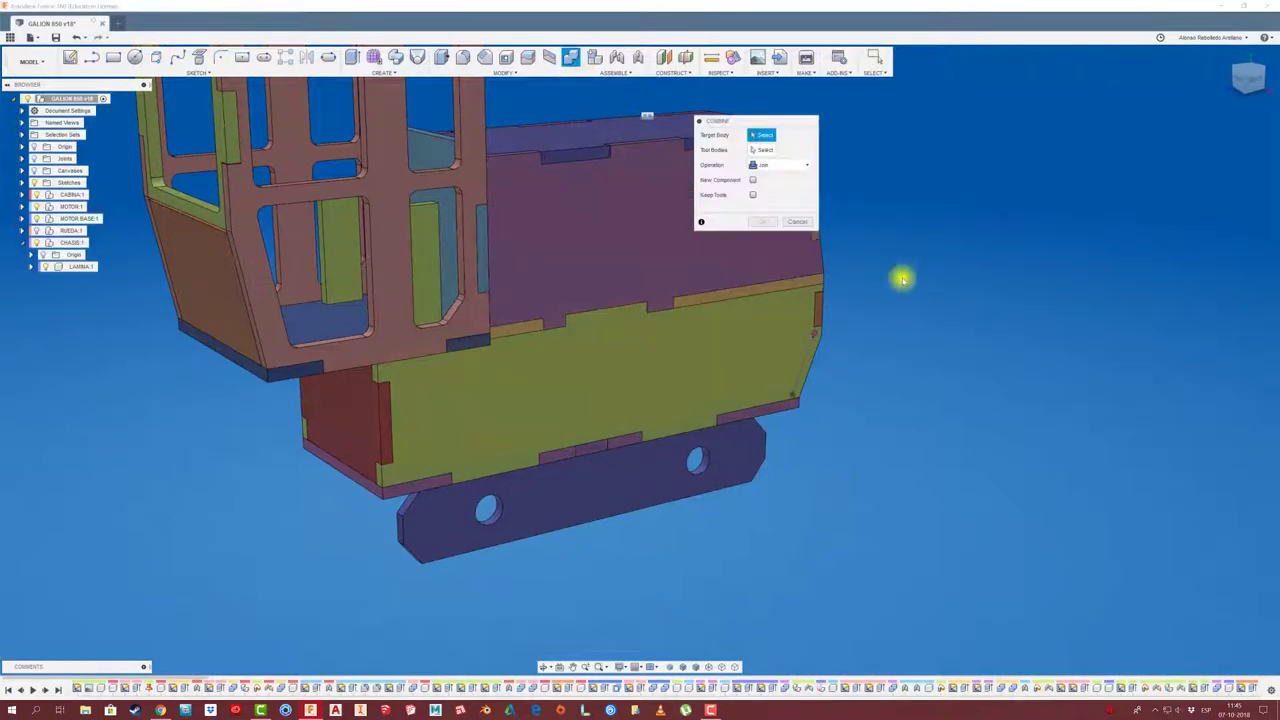
pyautogui.moveTo(758, 120); pyautogui.dragTo(968, 140)
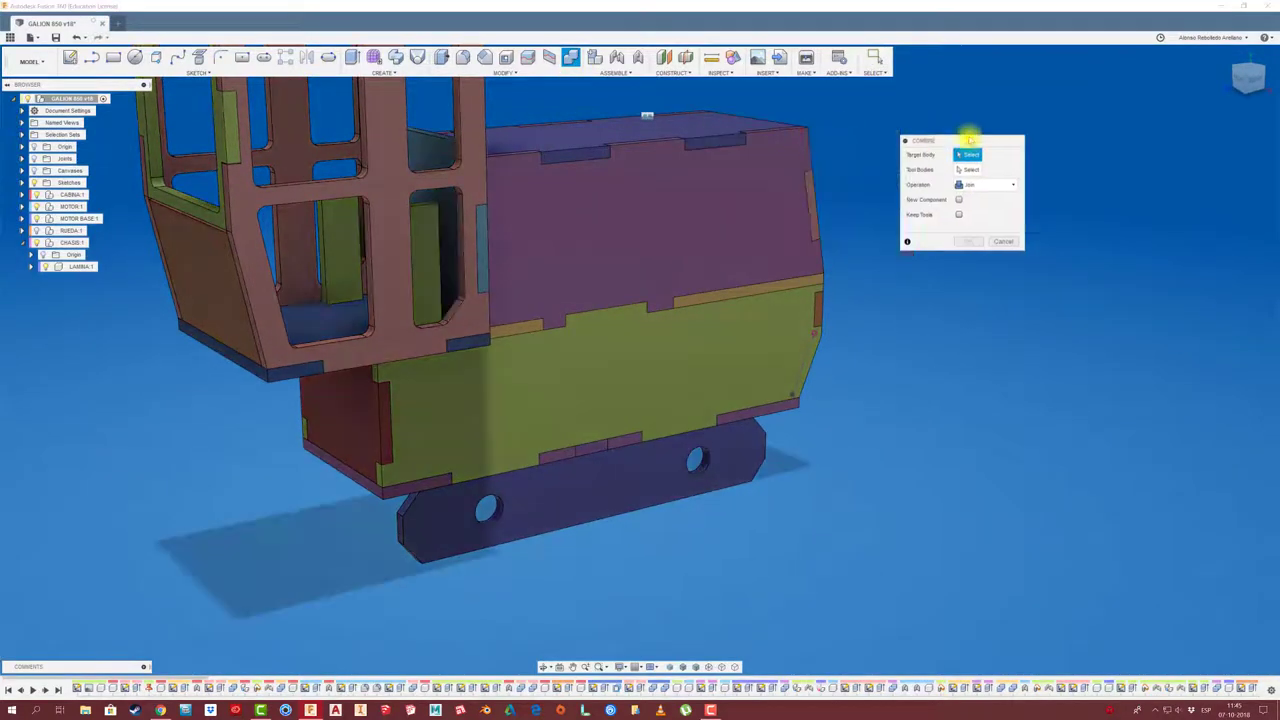
pyautogui.click(776, 410)
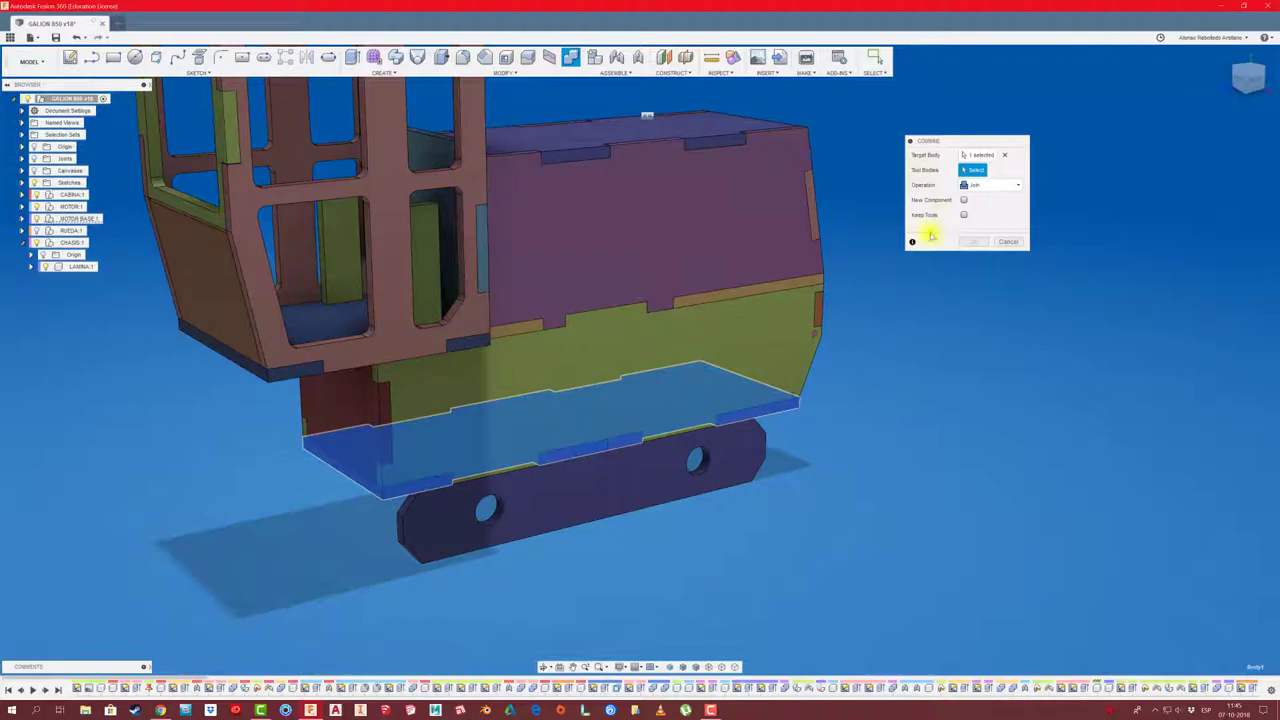
pyautogui.click(655, 452)
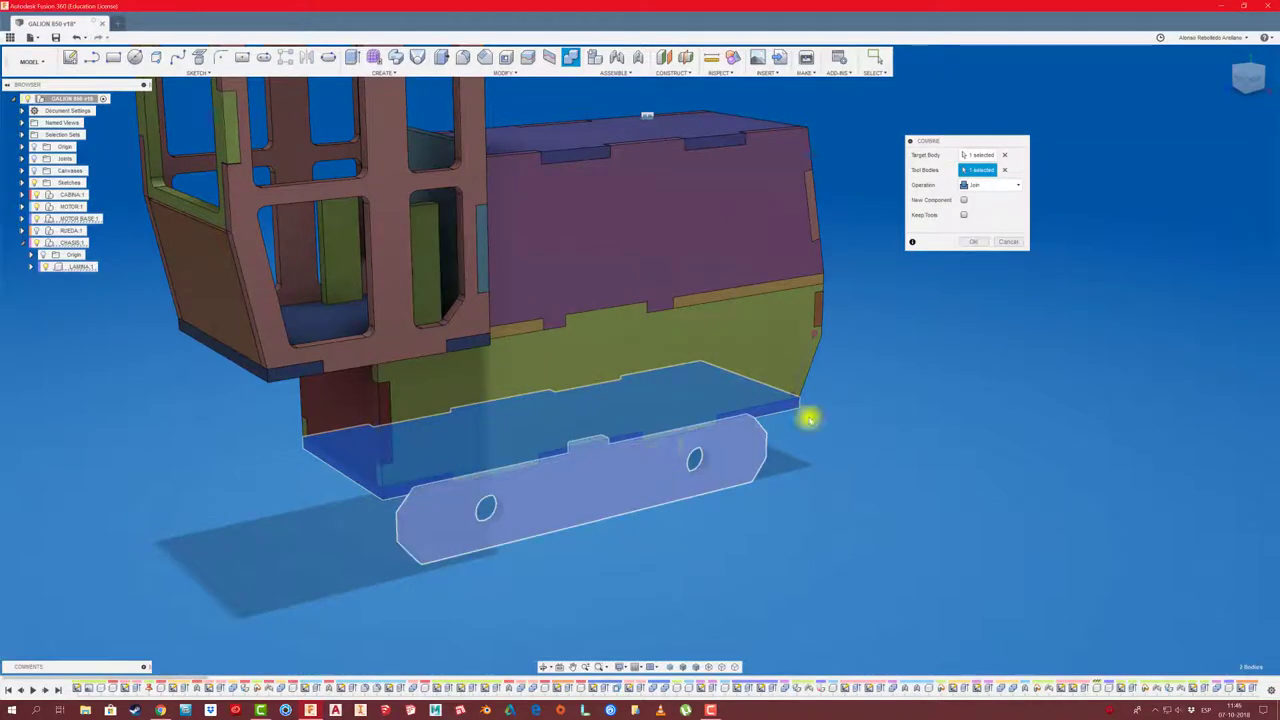
pyautogui.click(1012, 186)
pyautogui.click(982, 212)
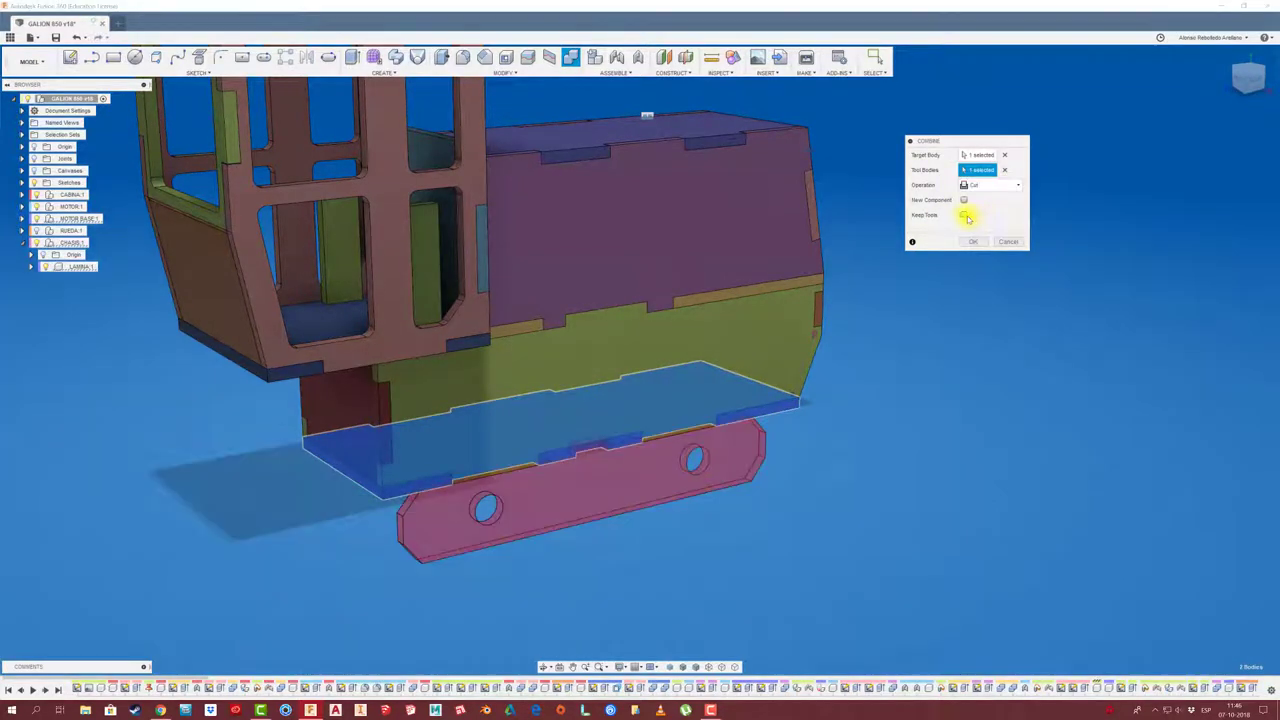
pyautogui.click(971, 249)
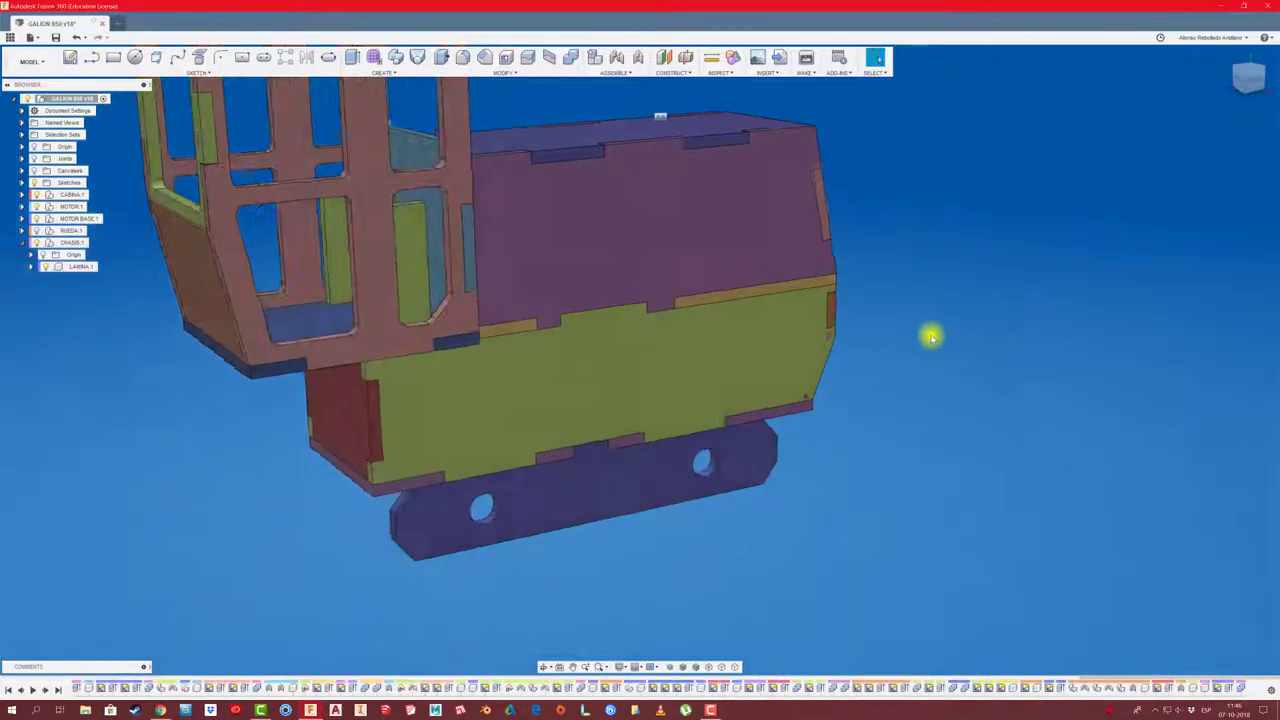
pyautogui.keyDown('shift'); pyautogui.moveTo(931, 334); pyautogui.dragTo(758, 390, button='middle'); pyautogui.keyUp('shift')
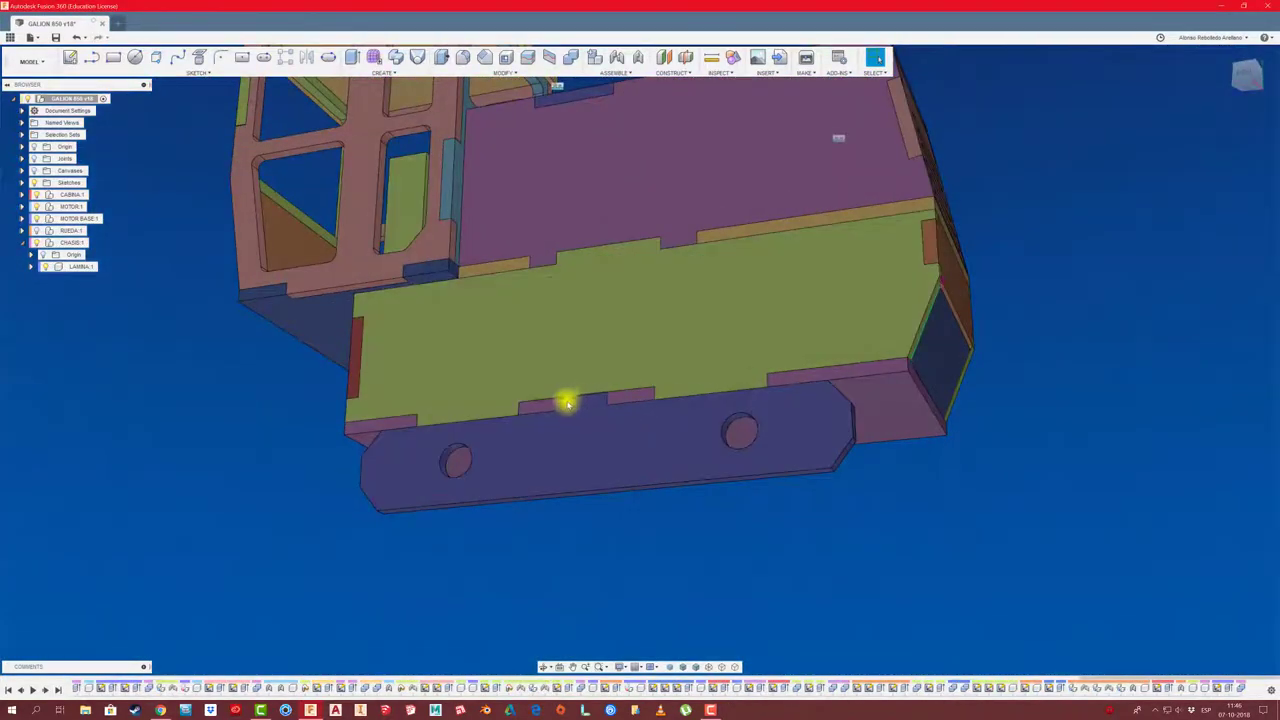
pyautogui.moveTo(593, 400)
pyautogui.keyDown('shift'); pyautogui.mouseDown(button='middle')
pyautogui.moveTo(574, 403)
pyautogui.moveTo(694, 535)
pyautogui.moveTo(654, 531)
pyautogui.moveTo(633, 455)
pyautogui.mouseUp(button='middle'); pyautogui.keyUp('shift')
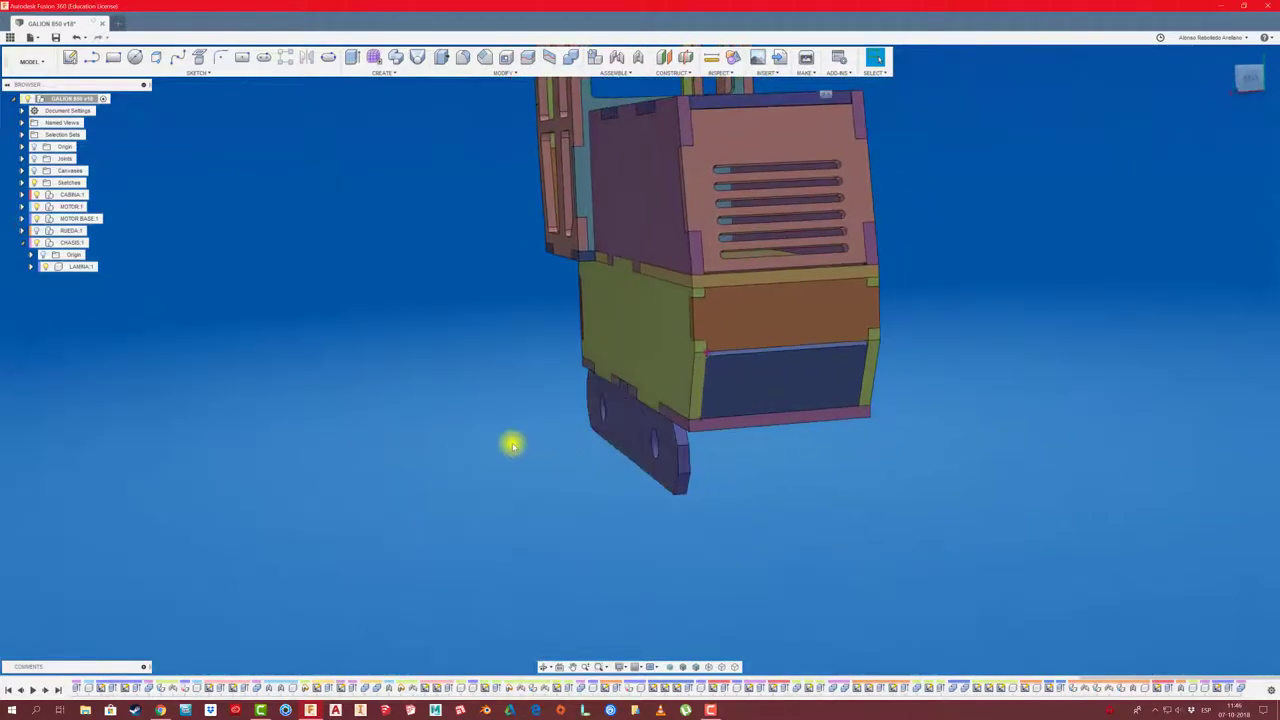
pyautogui.moveTo(503, 441)
pyautogui.keyDown('shift'); pyautogui.mouseDown(button='middle')
pyautogui.moveTo(571, 449)
pyautogui.moveTo(621, 424)
pyautogui.moveTo(614, 443)
pyautogui.moveTo(557, 454)
pyautogui.moveTo(355, 386)
pyautogui.moveTo(77, 263)
pyautogui.mouseUp(button='middle'); pyautogui.keyUp('shift')
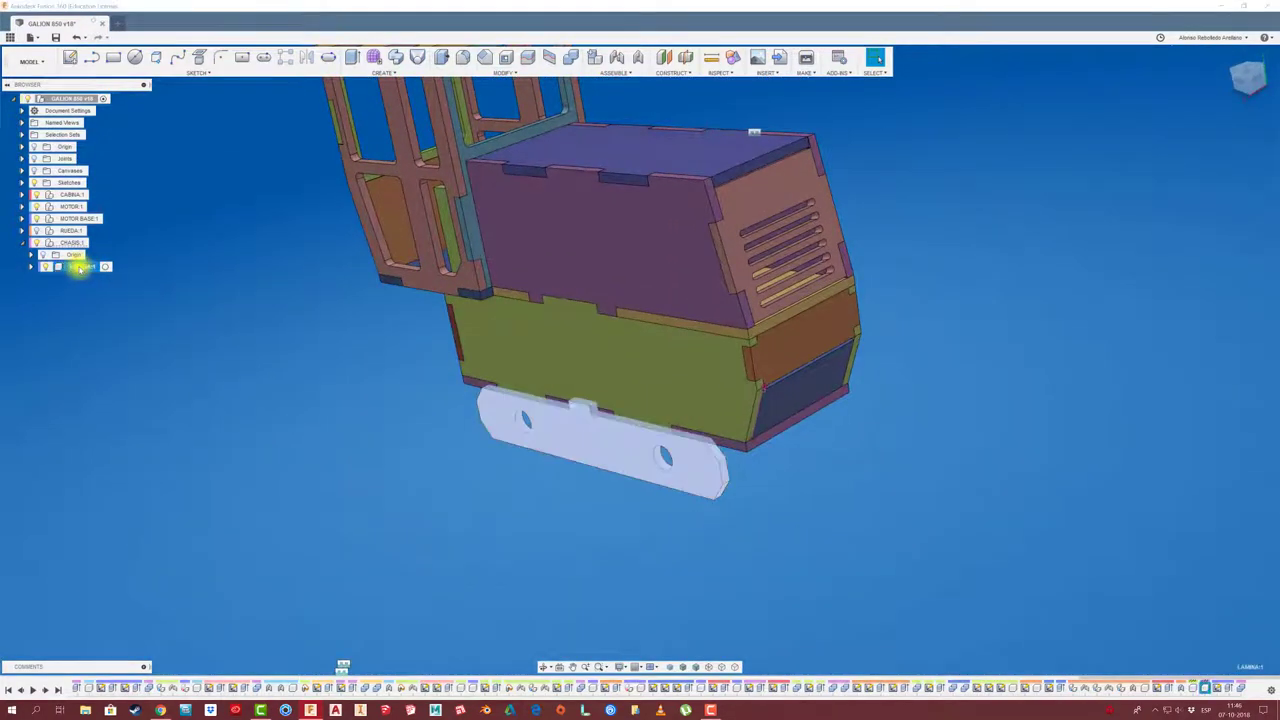
# Copy LAMINA:1 and paste a new copy into CHASIS, offset beside the first plate
pyautogui.rightClick(78, 268)
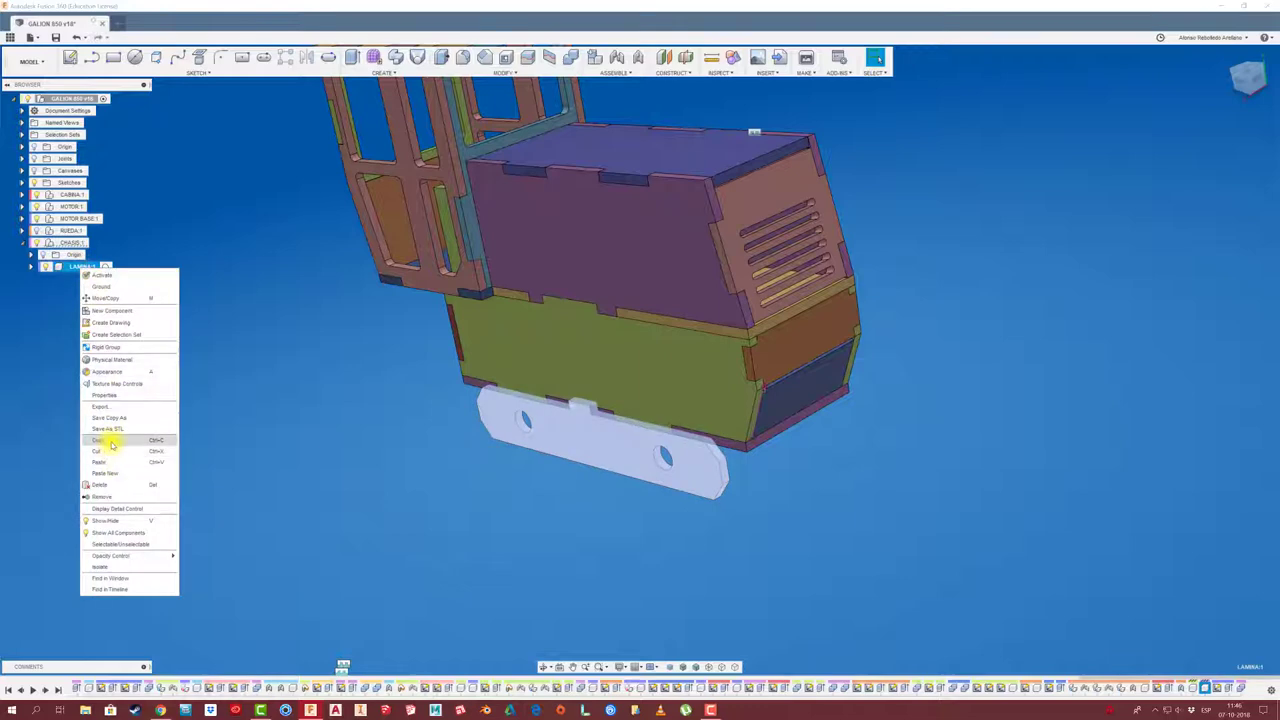
pyautogui.click(112, 442)
pyautogui.rightClick(74, 243)
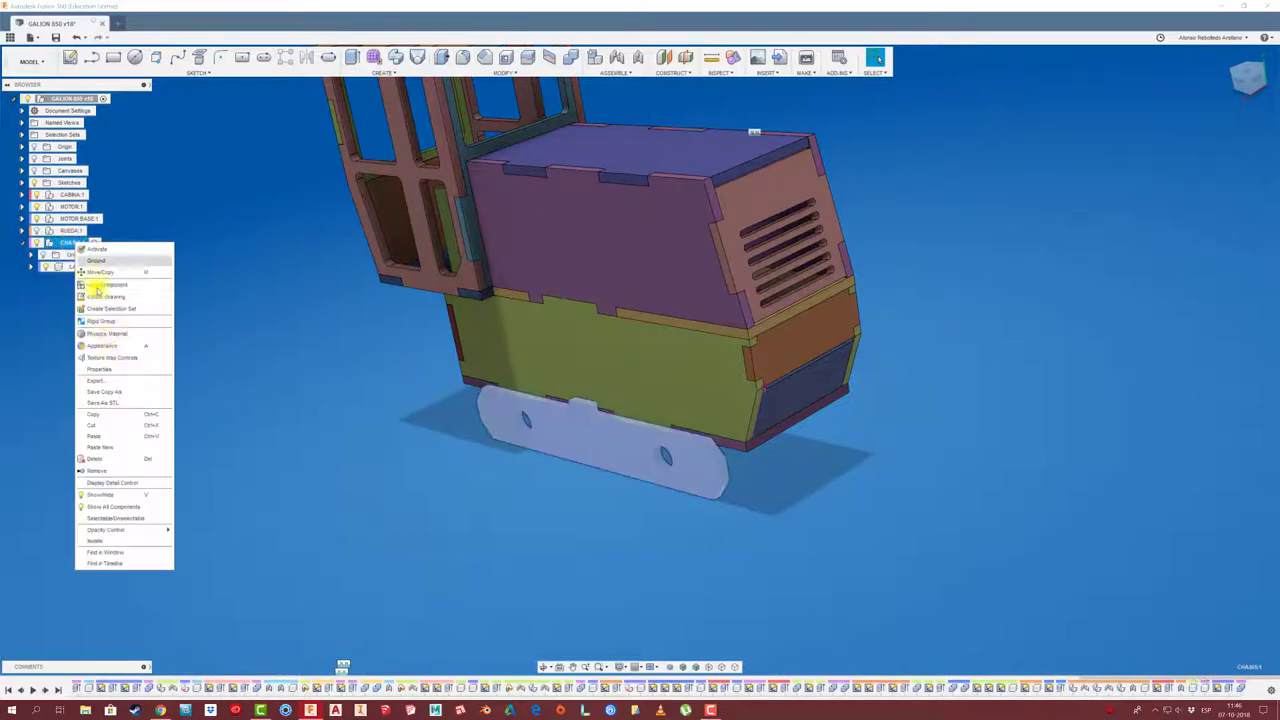
pyautogui.click(114, 435)
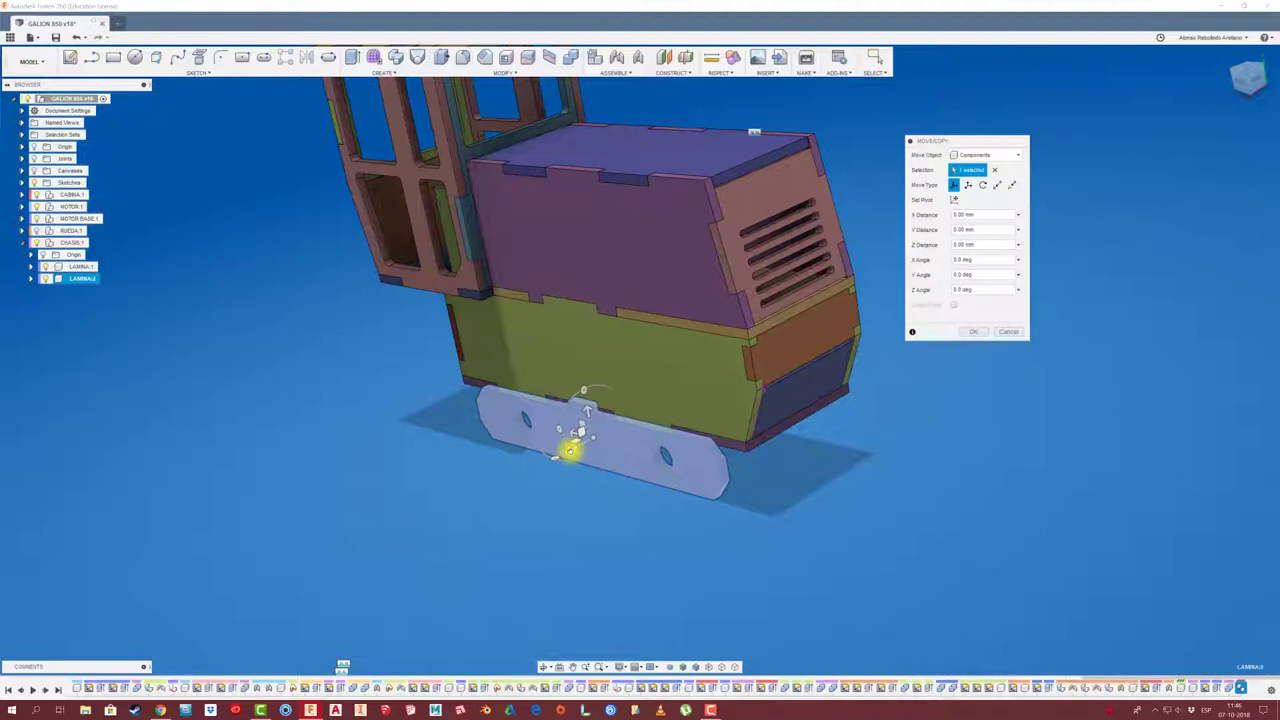
pyautogui.moveTo(569, 450); pyautogui.dragTo(561, 457)
pyautogui.press('Return')
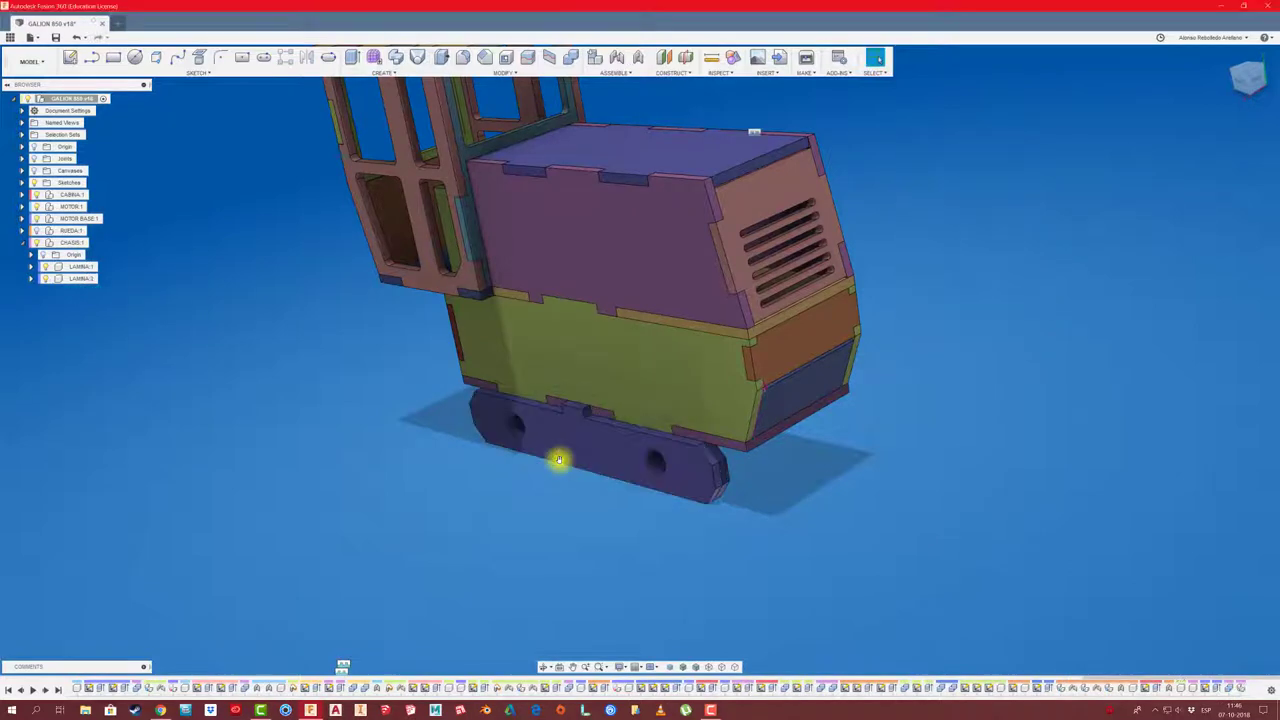
pyautogui.keyDown('shift'); pyautogui.moveTo(563, 457); pyautogui.dragTo(772, 475, button='middle'); pyautogui.keyUp('shift')
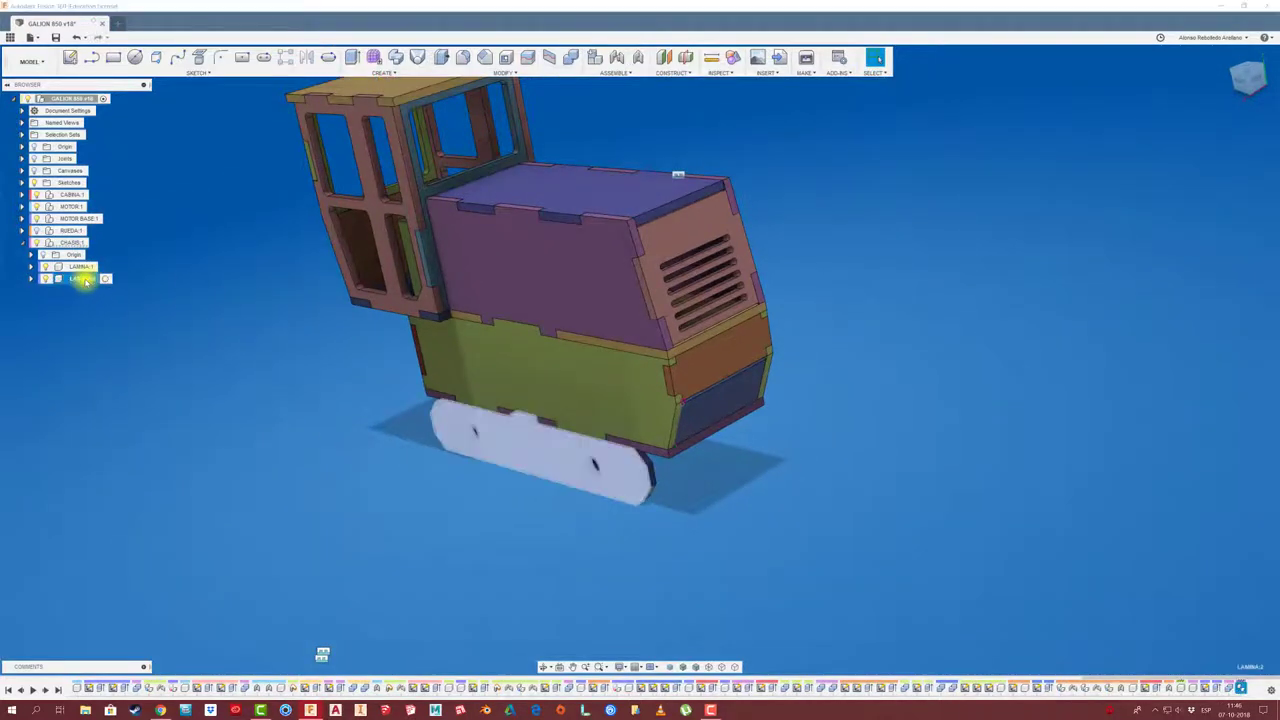
# Copy LAMINA:2 and paste LAMINA:3 into CHASIS:1, offset 3 mm
pyautogui.rightClick(82, 279)
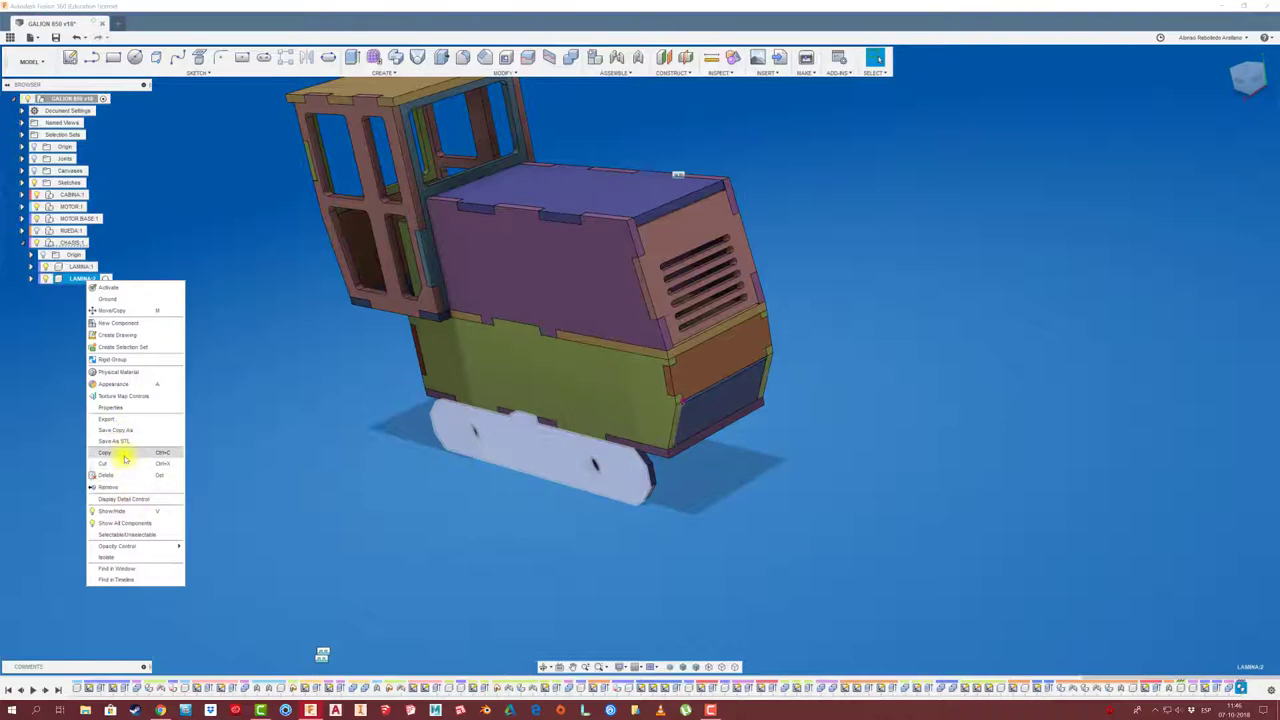
pyautogui.click(72, 243)
pyautogui.rightClick(82, 244)
pyautogui.click(102, 438)
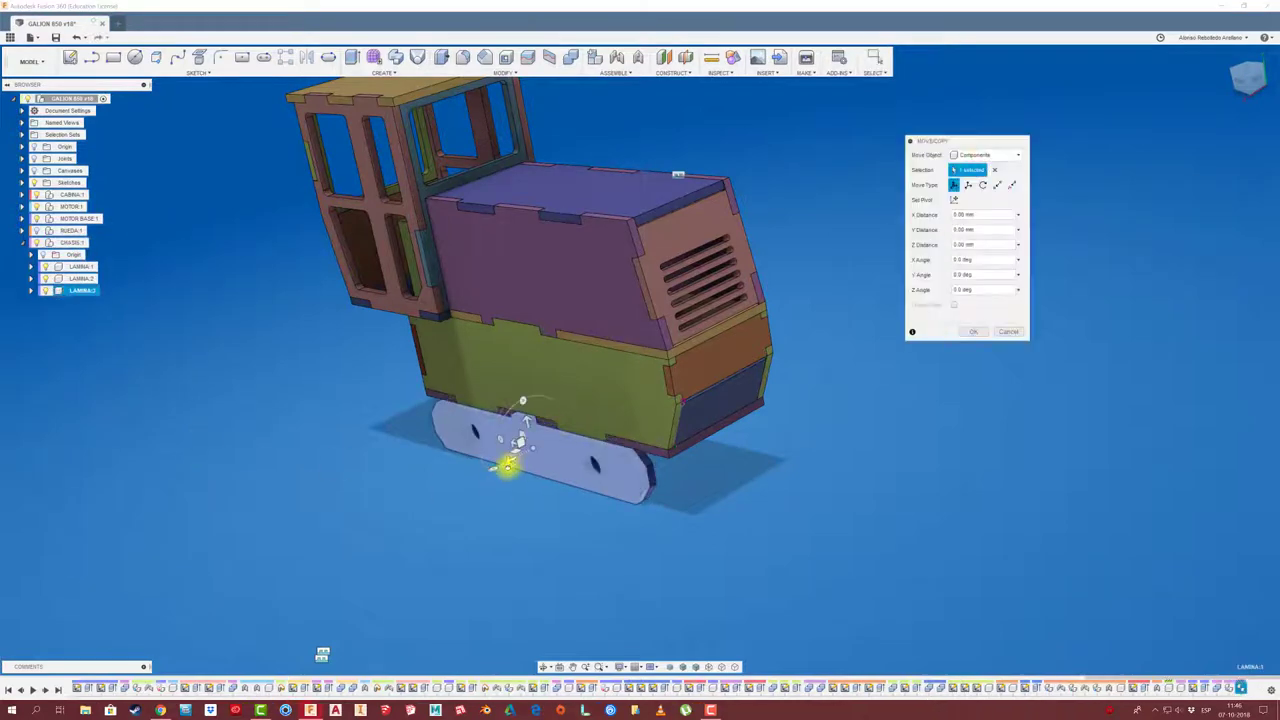
pyautogui.write('3')
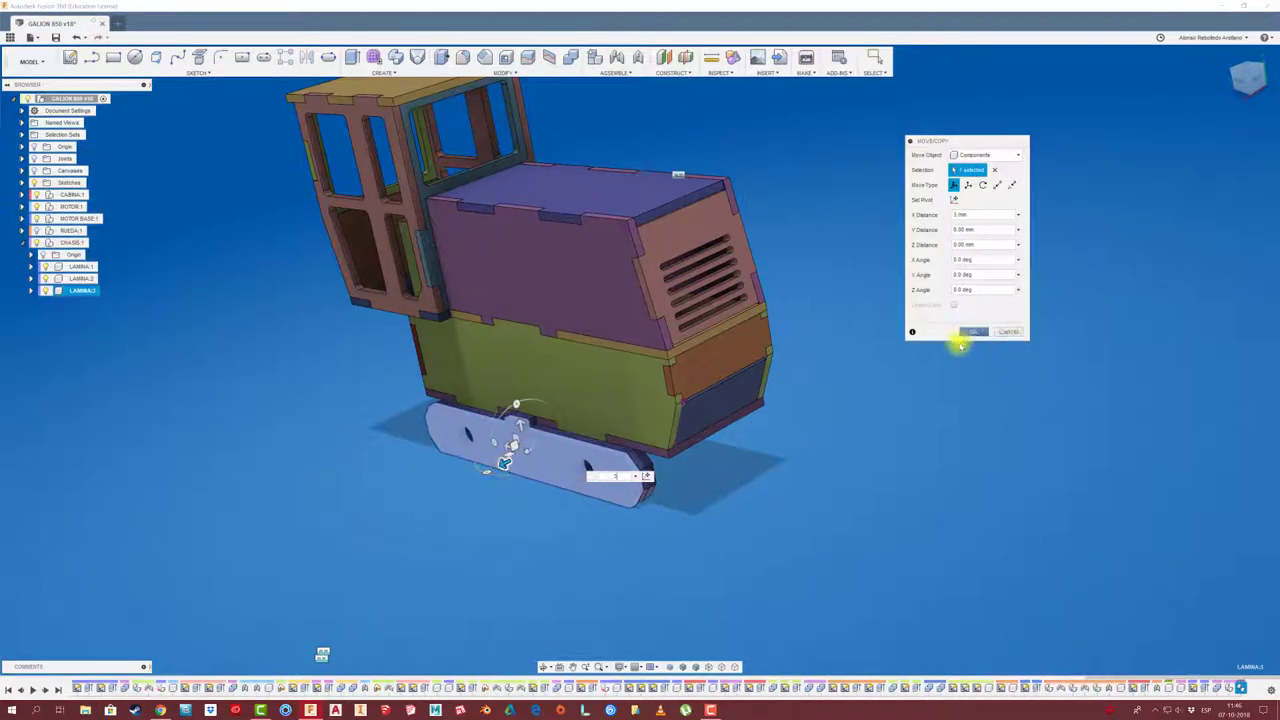
pyautogui.click(972, 333)
pyautogui.moveTo(786, 480)
pyautogui.keyDown('shift'); pyautogui.mouseDown(button='middle')
pyautogui.moveTo(717, 491)
pyautogui.moveTo(634, 466)
pyautogui.mouseUp(button='middle'); pyautogui.keyUp('shift')
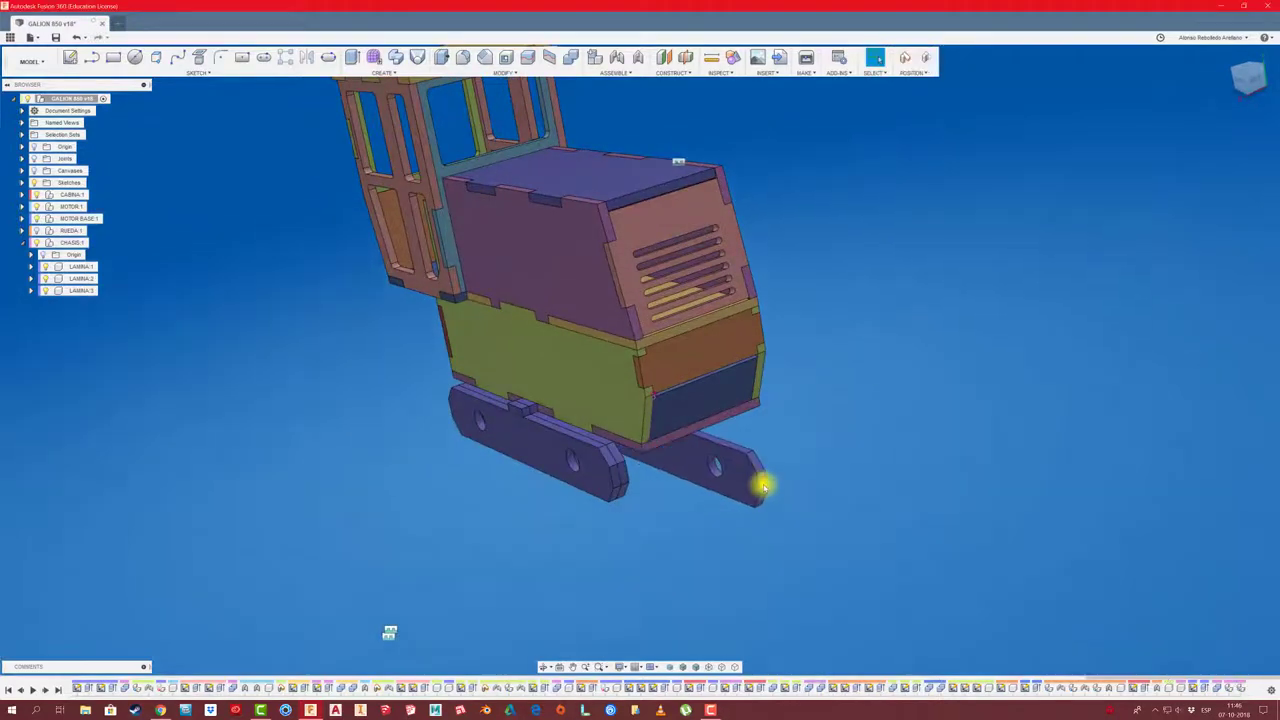
pyautogui.hotkey('ctrl', 'z')
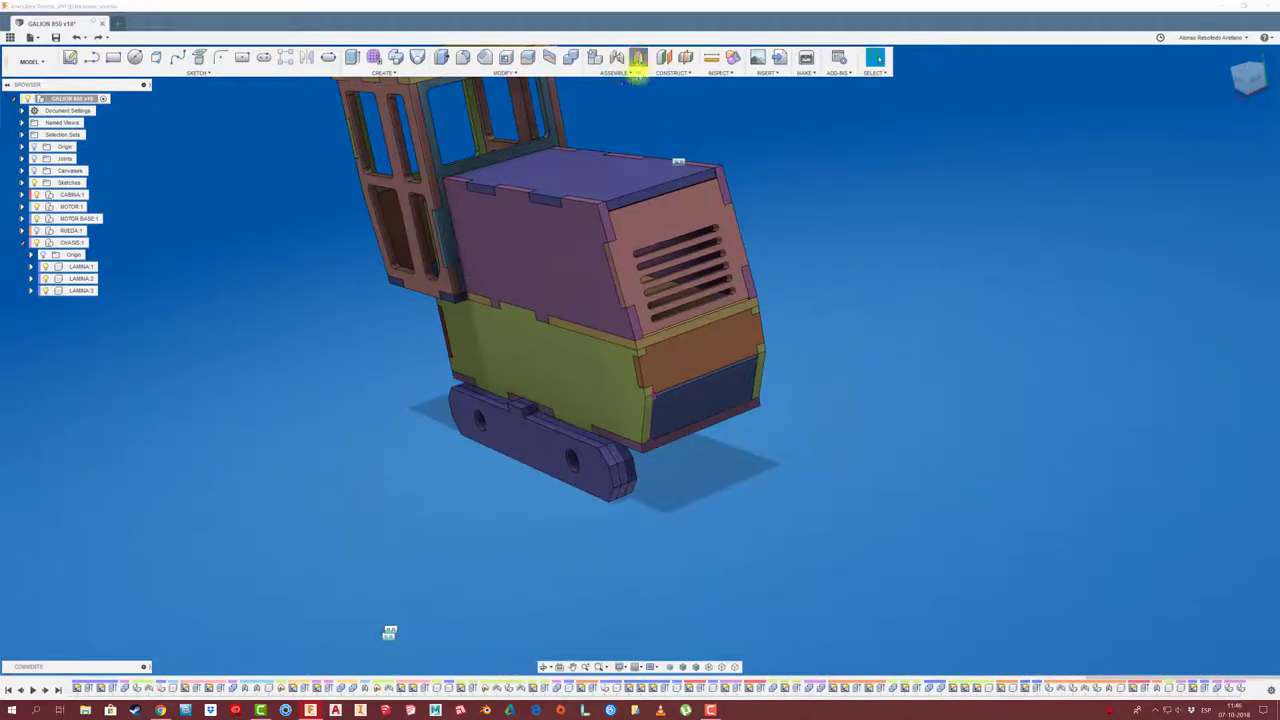
# Rigidly join the first two chassis parts with an as-built joint
pyautogui.click(638, 57)
pyautogui.scroll(3, 594, 477)
pyautogui.click(606, 448)
pyautogui.click(720, 384)
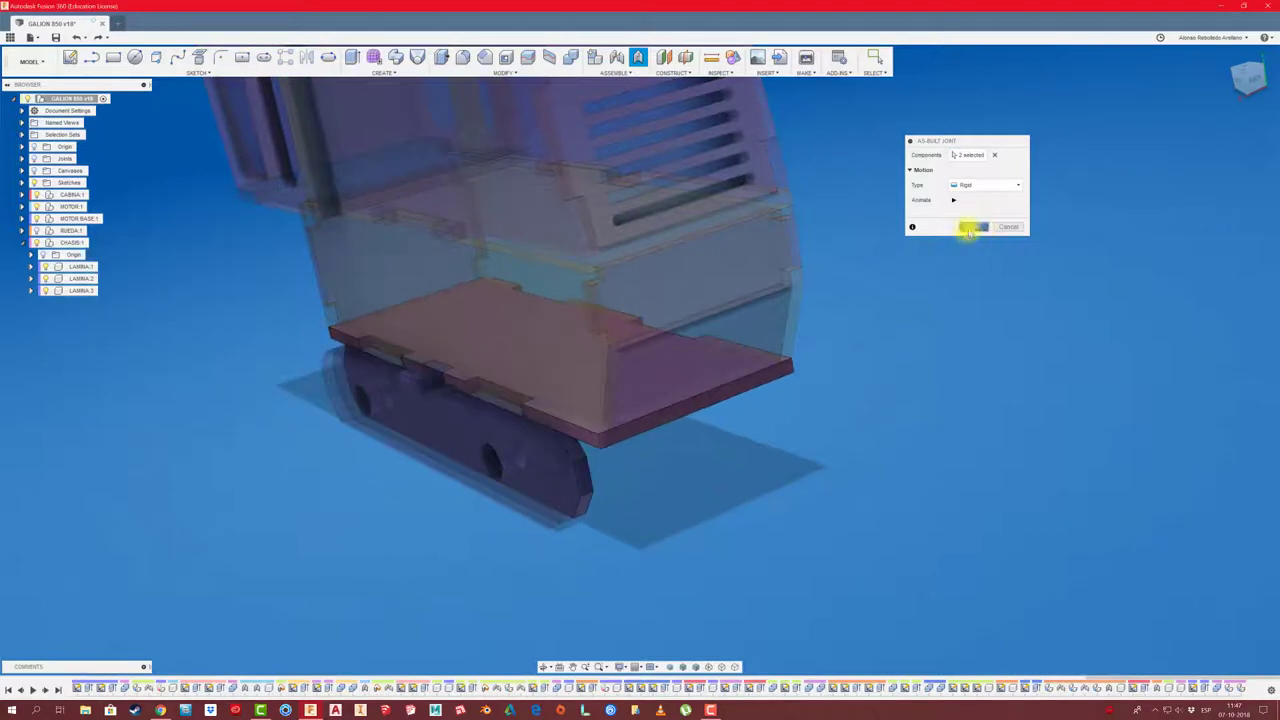
pyautogui.click(972, 227)
# Add two more rigid as-built joints fixing the track plate to the adjacent parts
pyautogui.click(638, 57)
pyautogui.click(566, 476)
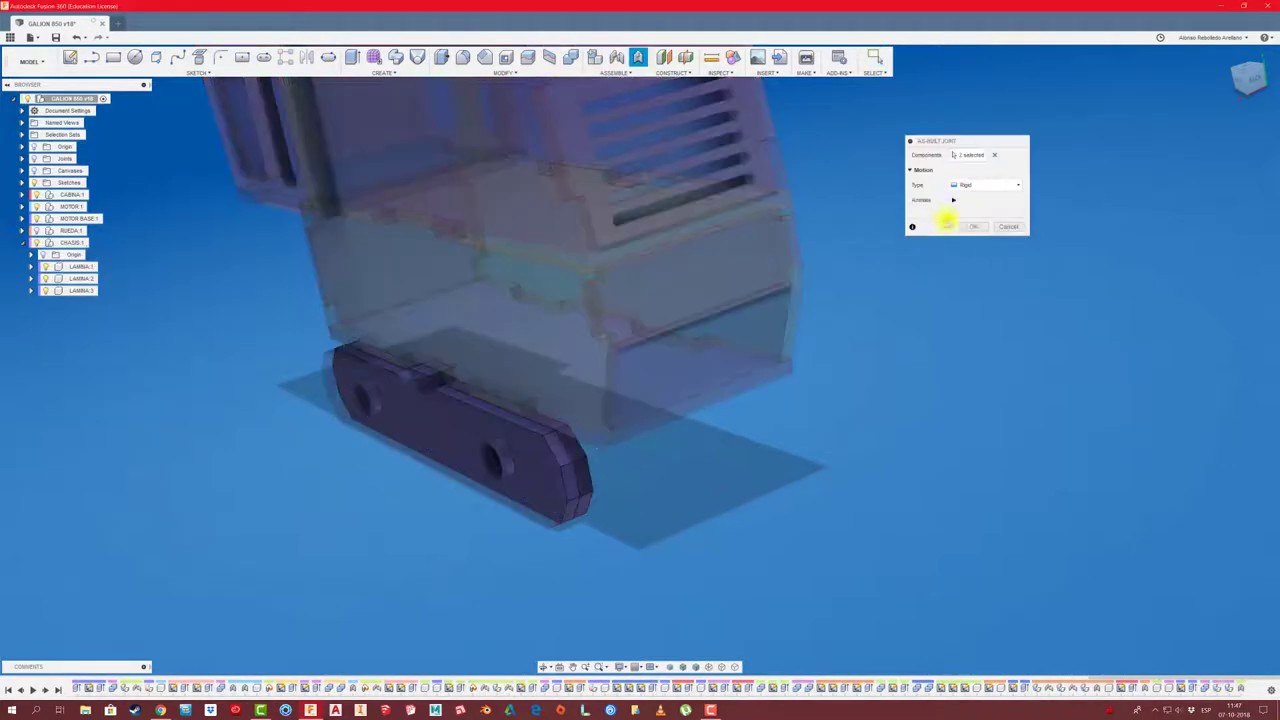
pyautogui.click(972, 227)
pyautogui.click(638, 57)
pyautogui.click(563, 494)
pyautogui.click(678, 412)
pyautogui.press('Return')
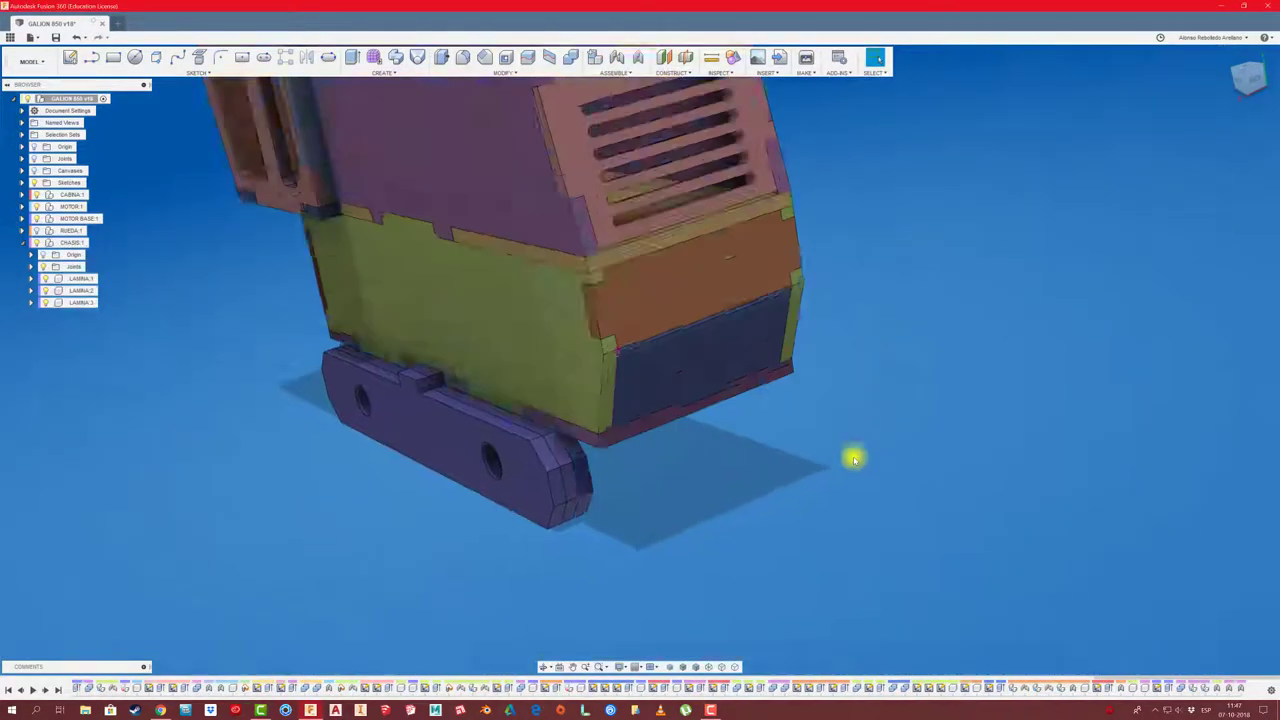
# Add another rigid as-built joint, testing that the track stays fixed and undoing test moves
pyautogui.keyDown('shift'); pyautogui.moveTo(854, 454); pyautogui.dragTo(614, 471, button='middle'); pyautogui.keyUp('shift')
pyautogui.moveTo(614, 471)
pyautogui.mouseDown()
pyautogui.moveTo(648, 480)
pyautogui.moveTo(648, 510)
pyautogui.mouseUp()
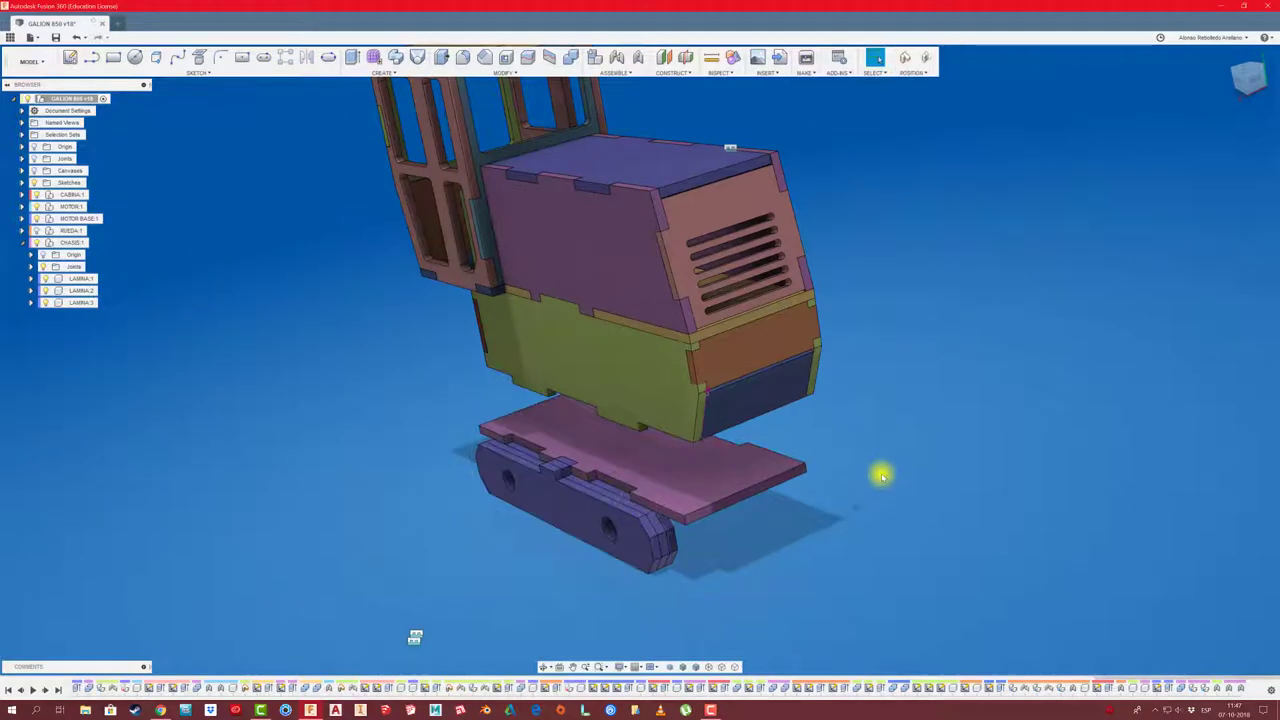
pyautogui.hotkey('ctrl', 'z')
pyautogui.click(648, 58)
pyautogui.click(743, 443)
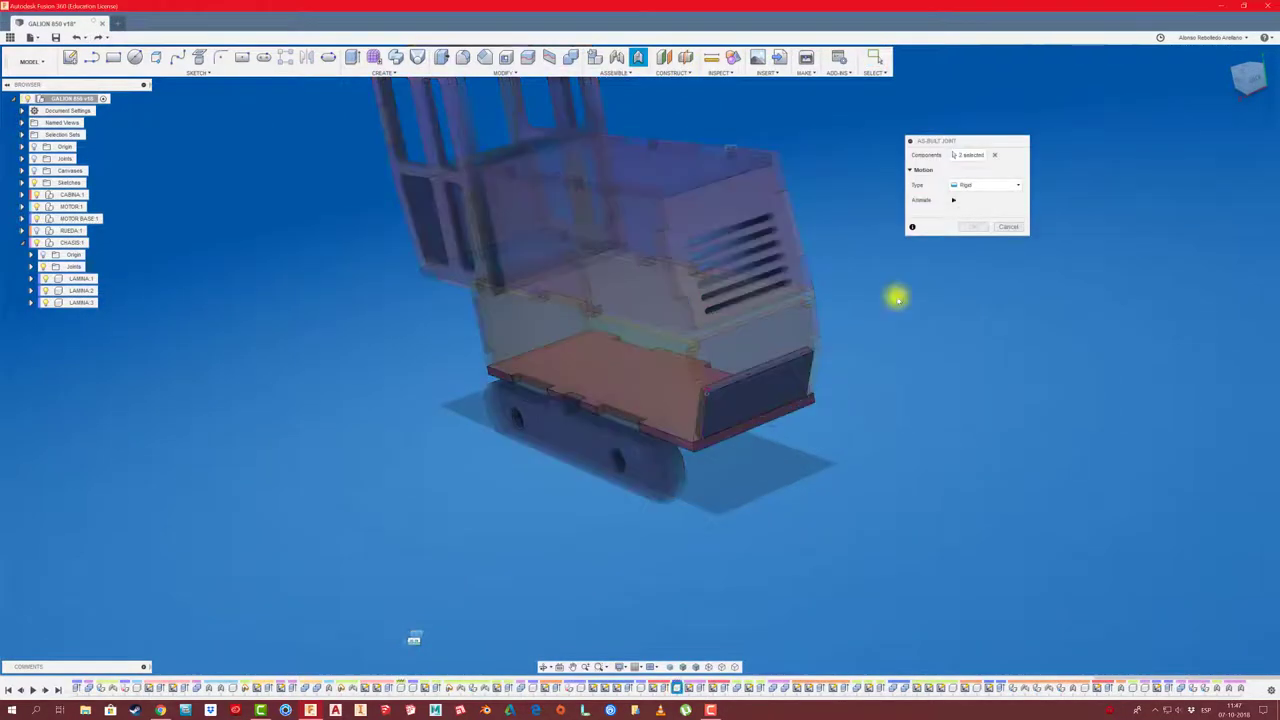
pyautogui.press('Return')
pyautogui.moveTo(641, 514); pyautogui.dragTo(671, 524)
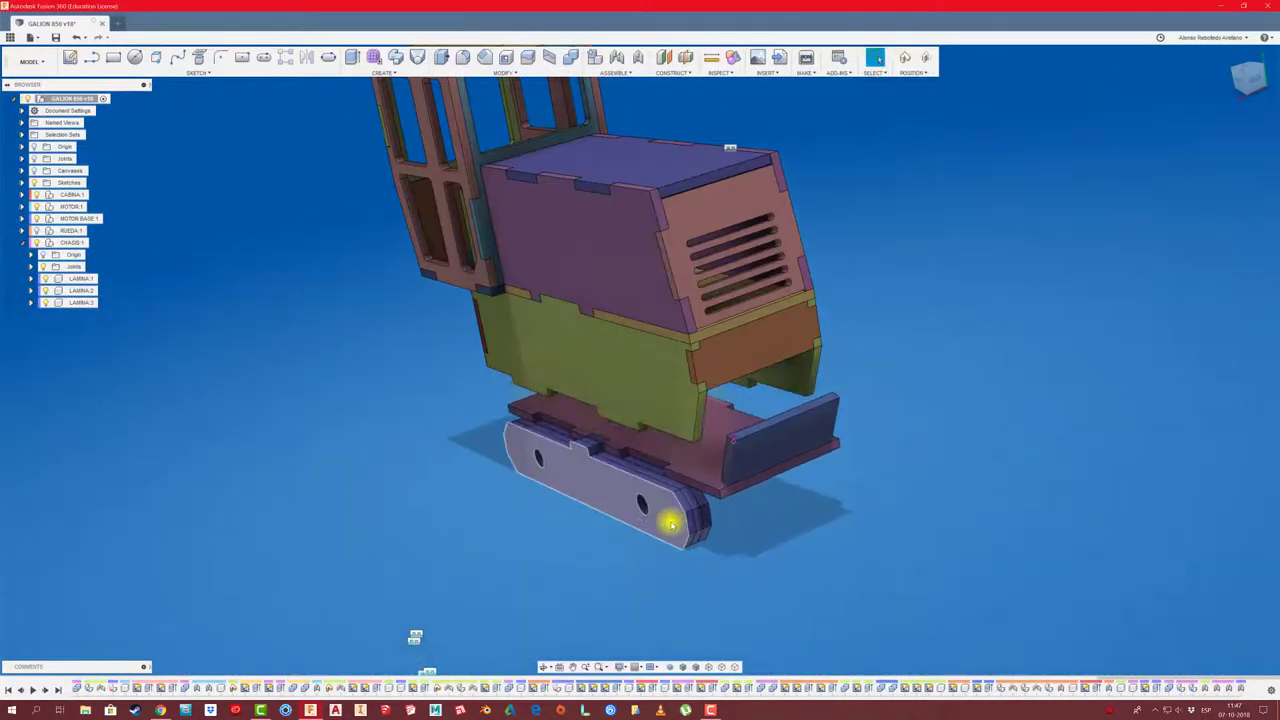
pyautogui.hotkey('ctrl', 'z')
# Rigidly join the side body panel to the plate as built
pyautogui.click(638, 57)
pyautogui.click(686, 452)
pyautogui.click(680, 406)
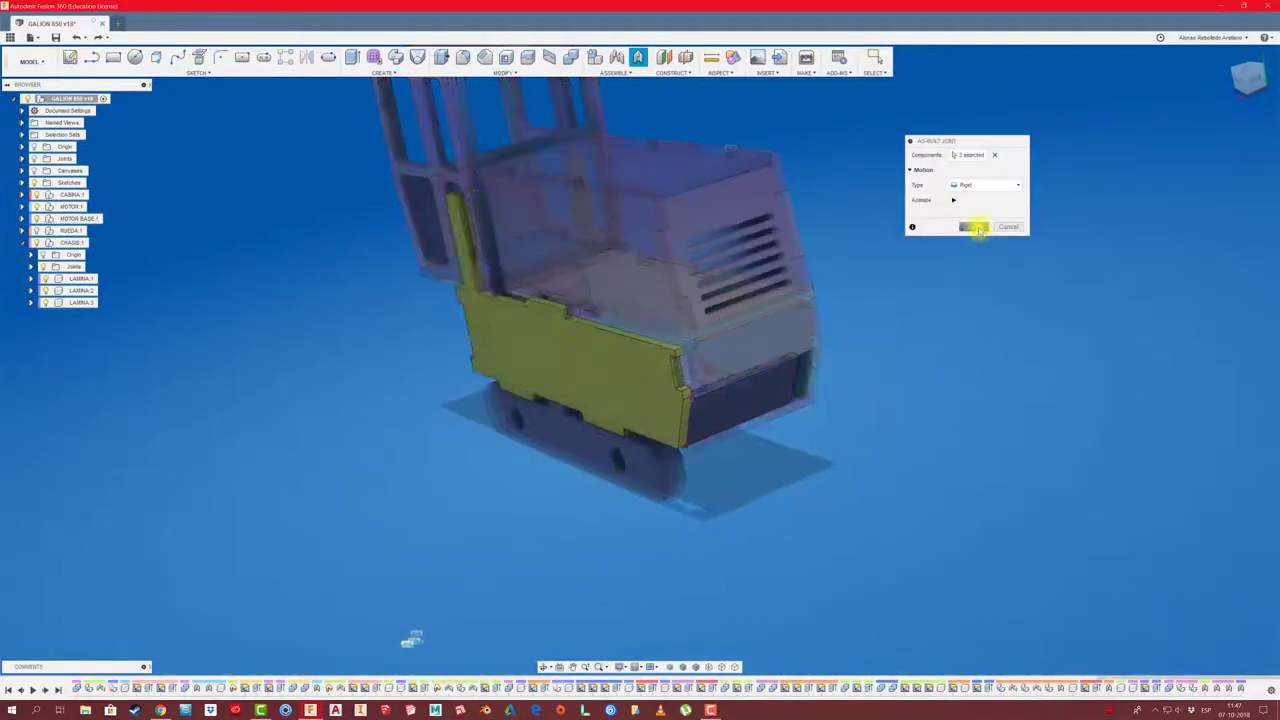
pyautogui.click(978, 228)
pyautogui.moveTo(471, 514)
pyautogui.keyDown('shift'); pyautogui.mouseDown(button='middle')
pyautogui.moveTo(118, 352)
pyautogui.moveTo(108, 260)
pyautogui.mouseUp(button='middle'); pyautogui.keyUp('shift')
pyautogui.keyDown('shift'); pyautogui.moveTo(47, 232); pyautogui.dragTo(757, 277, button='middle'); pyautogui.keyUp('shift')
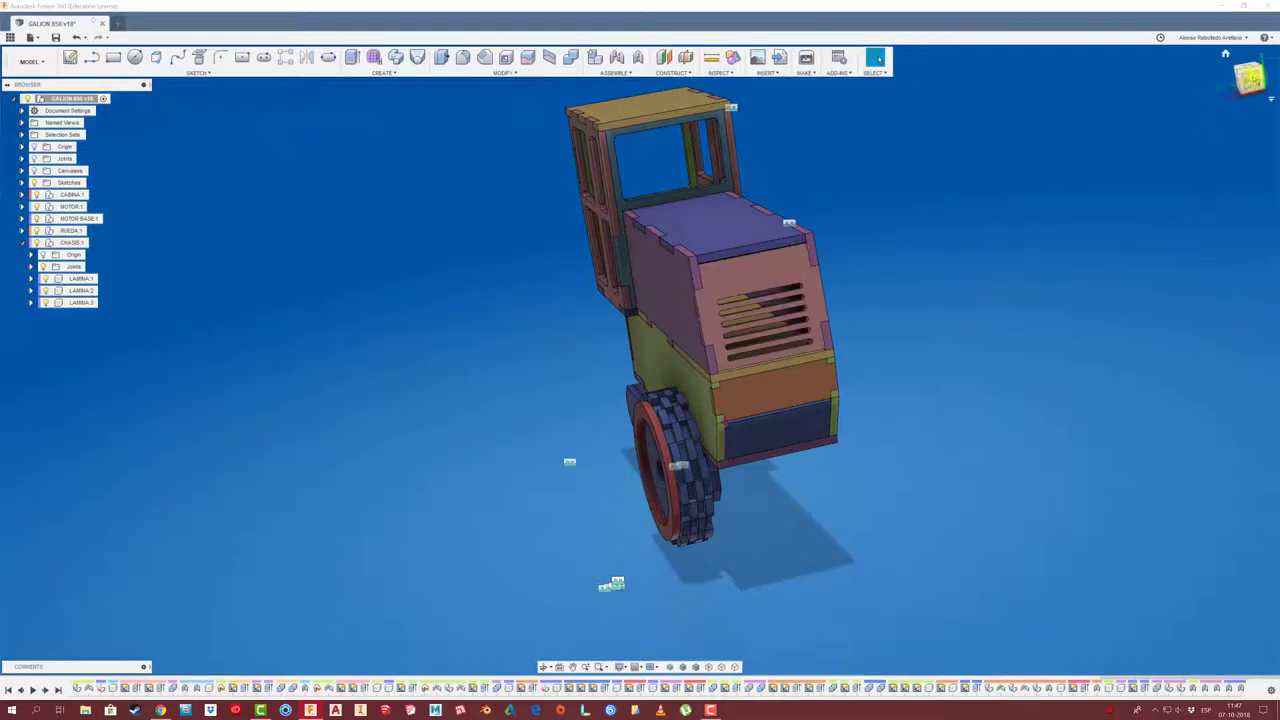
# Slide the wheel away from the chassis in a front view
pyautogui.click(1248, 78)
pyautogui.moveTo(561, 376)
pyautogui.mouseDown()
pyautogui.moveTo(540, 371)
pyautogui.moveTo(550, 380)
pyautogui.mouseUp()
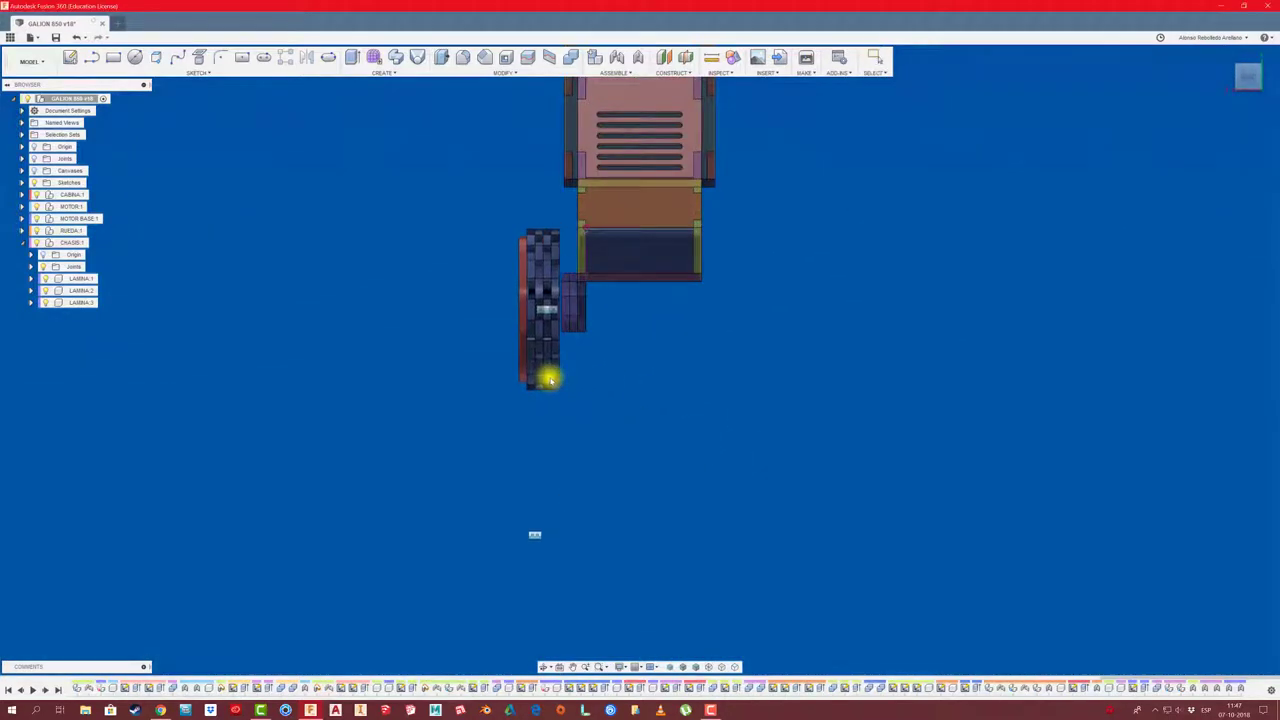
pyautogui.moveTo(737, 414)
pyautogui.keyDown('shift'); pyautogui.mouseDown(button='middle')
pyautogui.moveTo(808, 303)
pyautogui.moveTo(620, 420)
pyautogui.mouseUp(button='middle'); pyautogui.keyUp('shift')
pyautogui.keyDown('shift'); pyautogui.moveTo(541, 310); pyautogui.dragTo(480, 302, button='middle'); pyautogui.keyUp('shift')
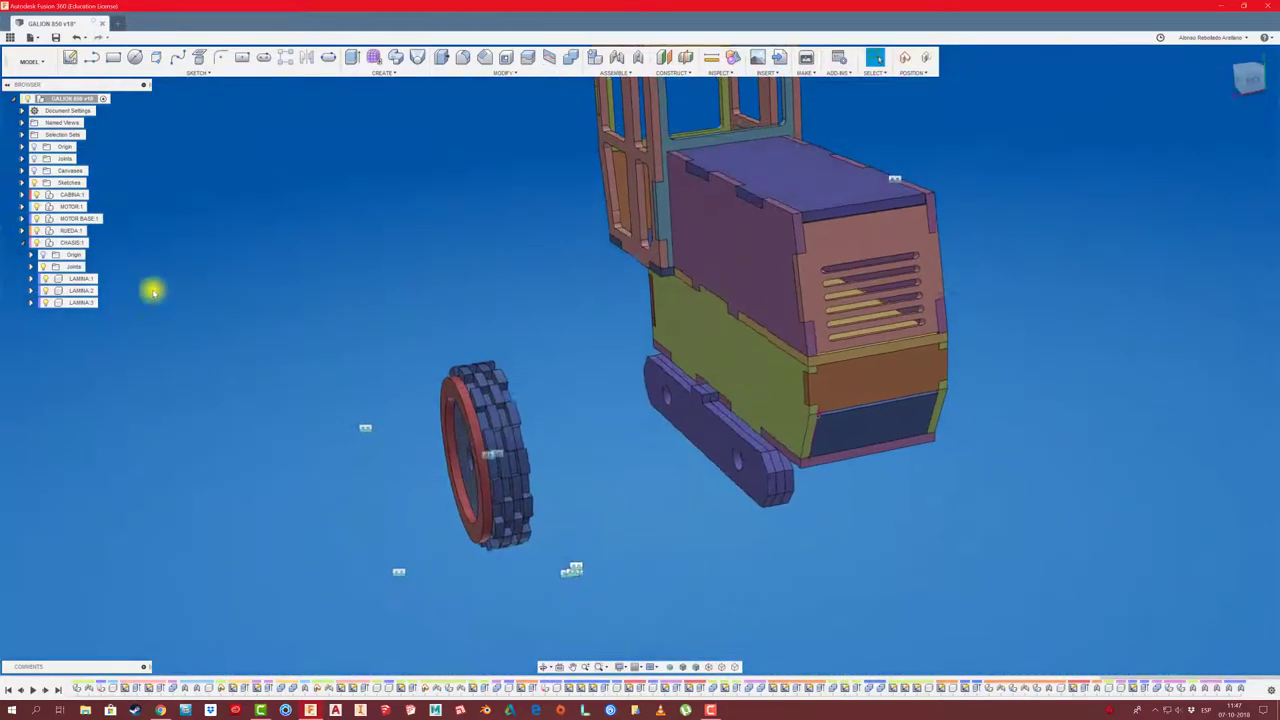
# Copy LAMINA:3 and paste it as LAMINA:4, offset 10 mm outward
pyautogui.click(84, 303)
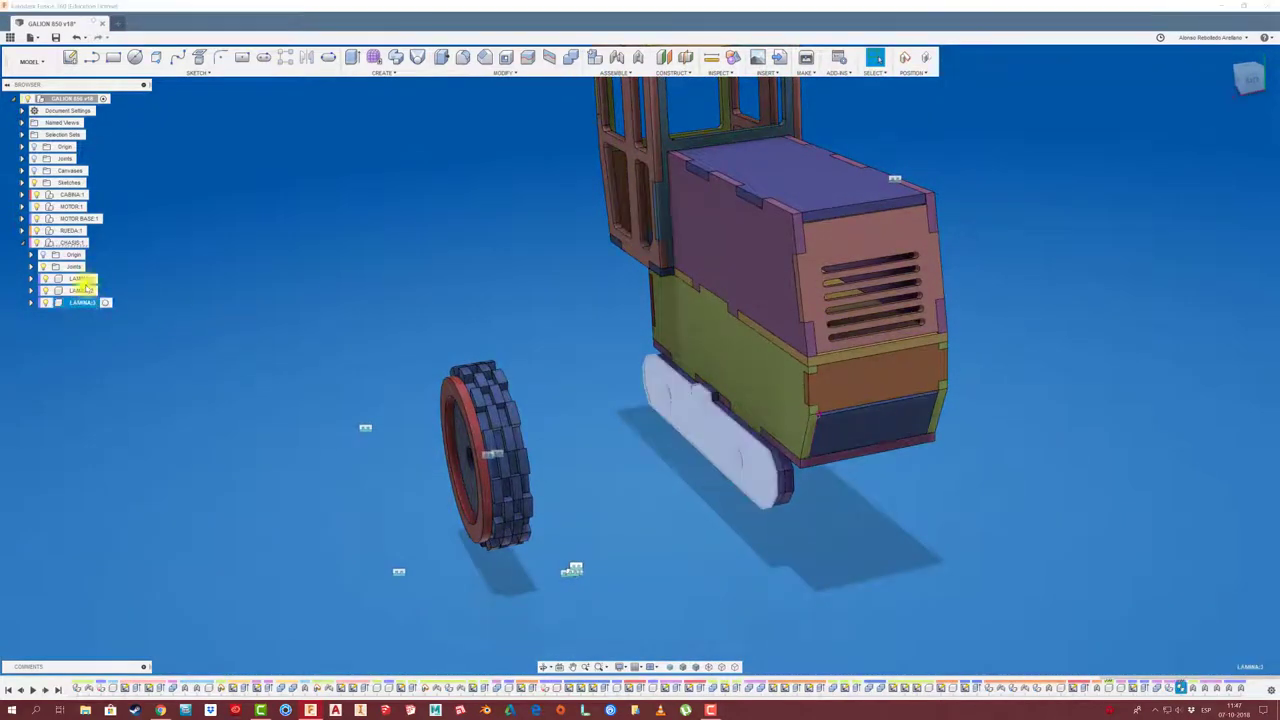
pyautogui.hotkey('ctrl', 'c')
pyautogui.hotkey('ctrl', 'v')
pyautogui.moveTo(649, 446); pyautogui.dragTo(645, 435)
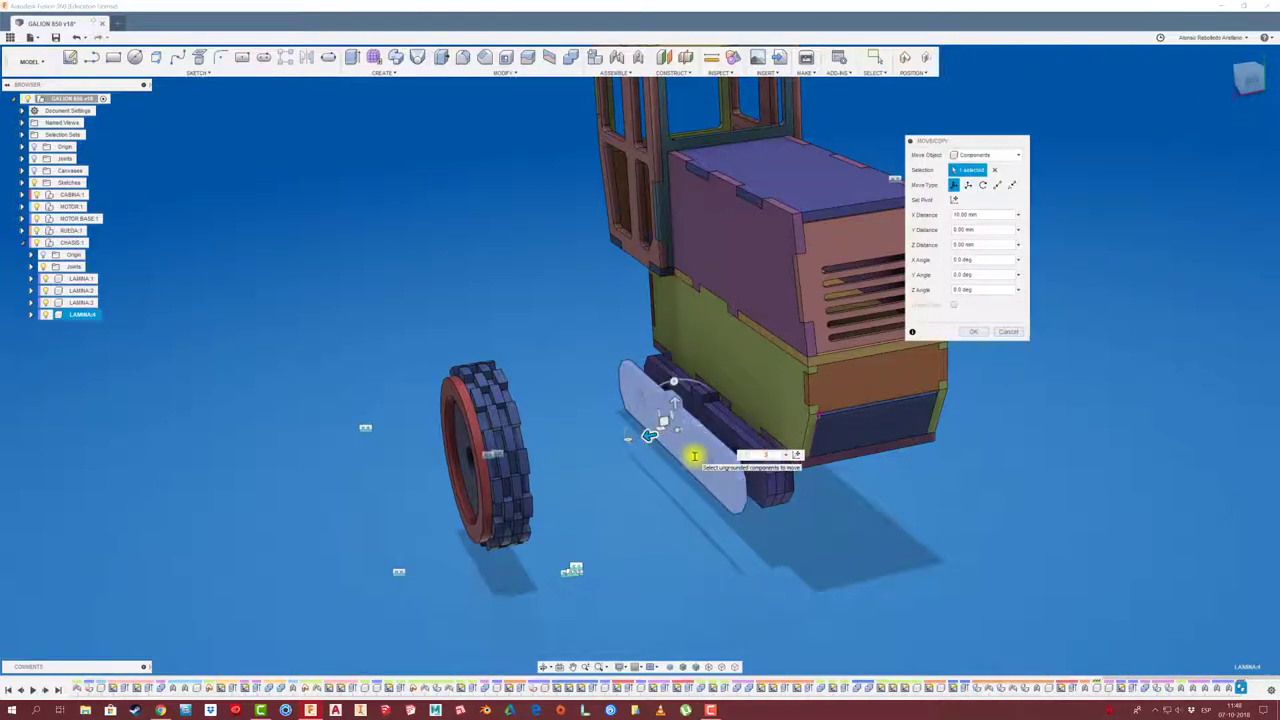
pyautogui.click(973, 331)
# Capture the position and rigidly join LAMINA:4 with an as-built joint
pyautogui.click(638, 62)
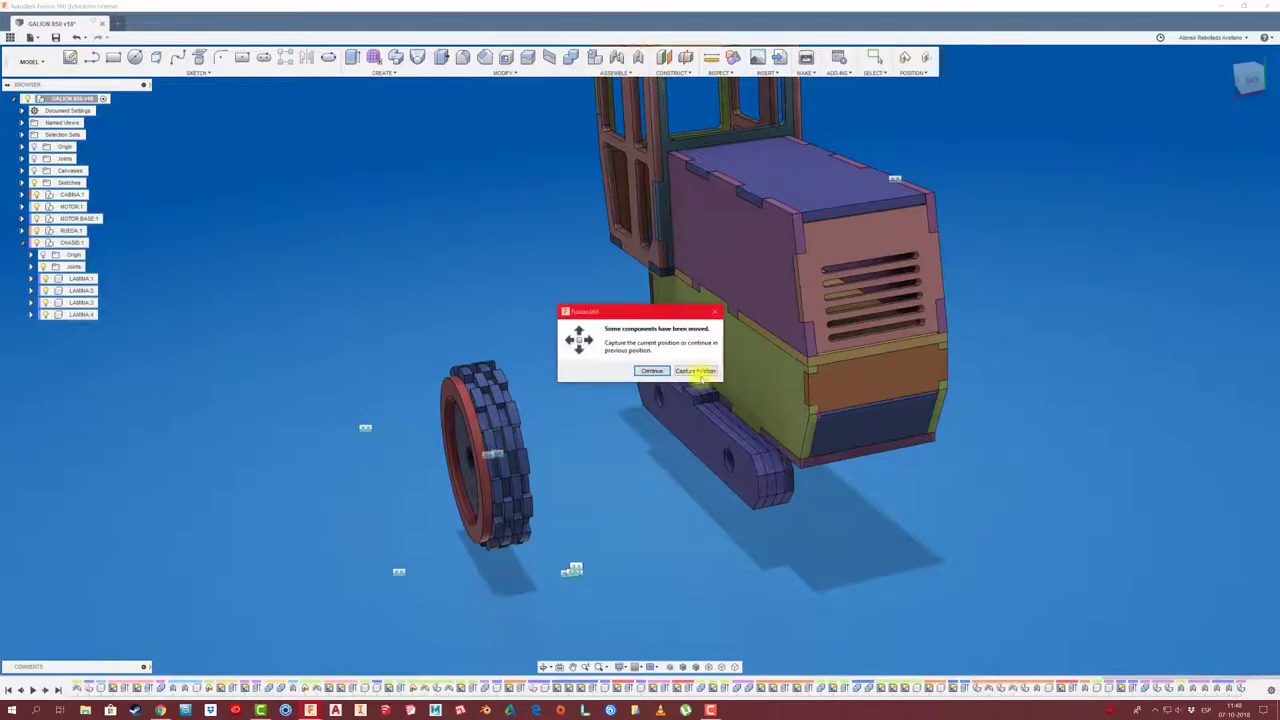
pyautogui.click(703, 371)
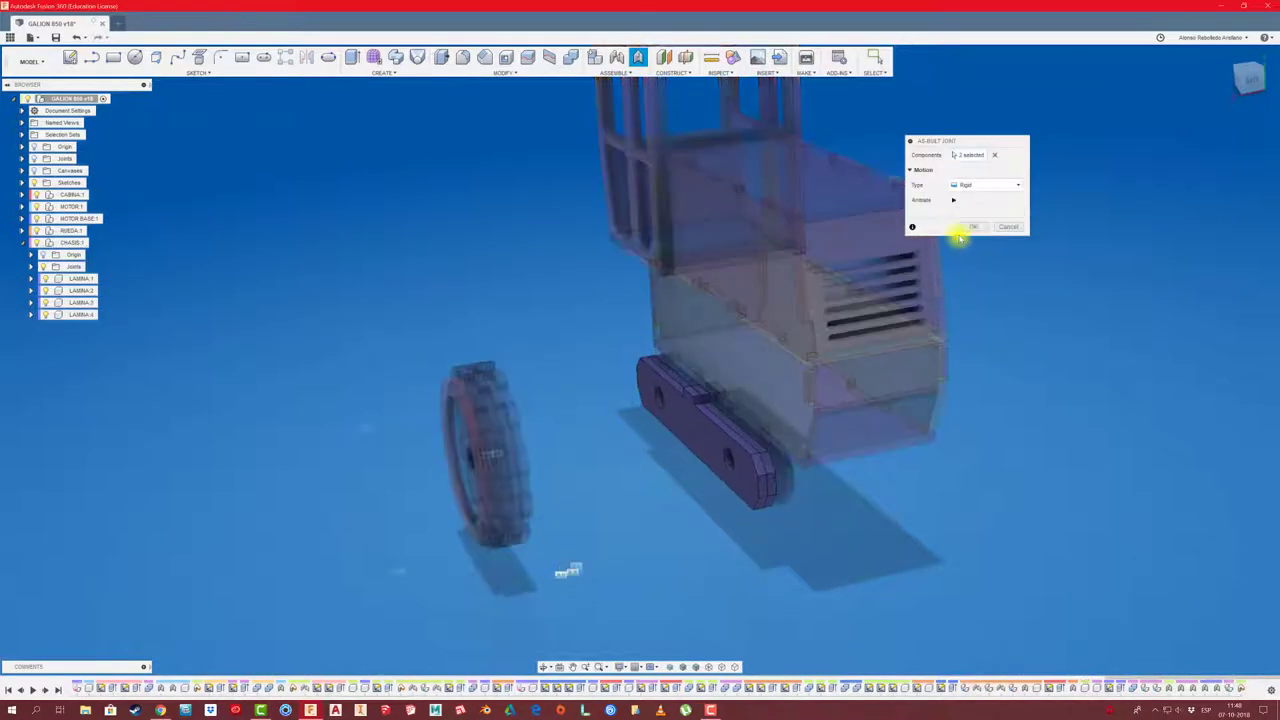
pyautogui.click(966, 229)
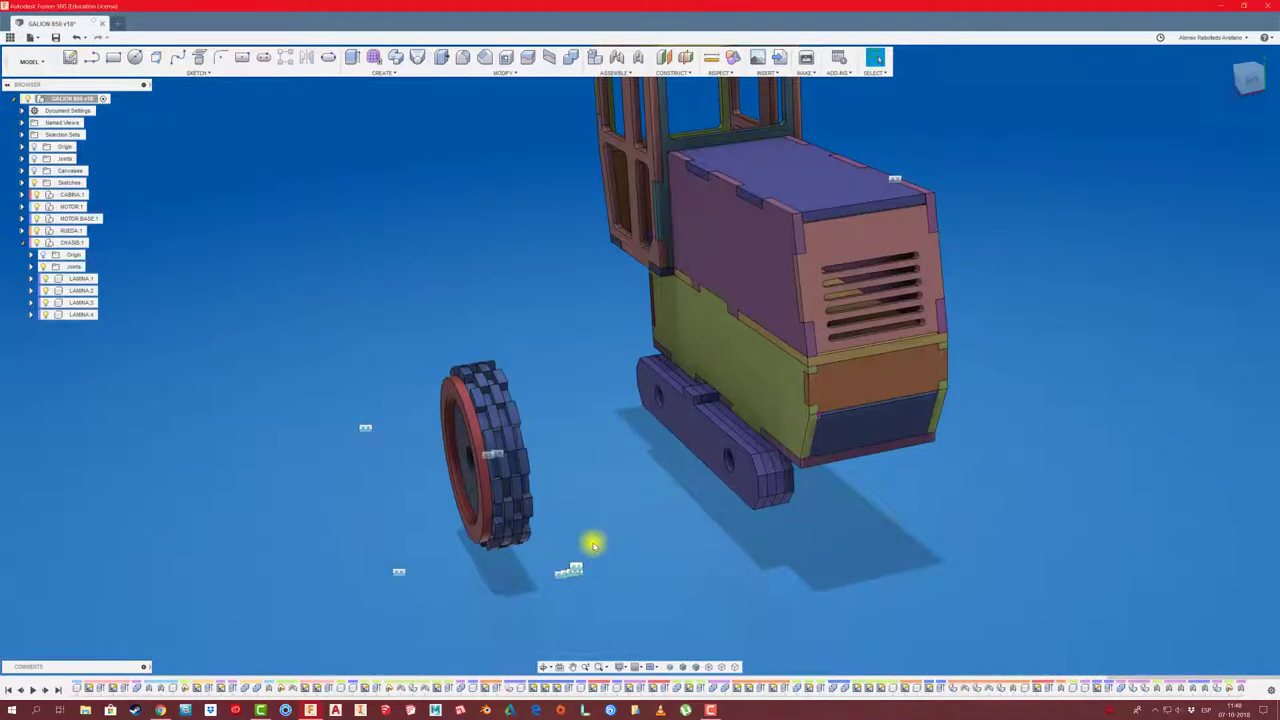
# Create a new component named LAMINA BETA inside CHASIS:1
pyautogui.moveTo(593, 545)
pyautogui.keyDown('shift'); pyautogui.mouseDown(button='middle')
pyautogui.moveTo(708, 525)
pyautogui.moveTo(711, 443)
pyautogui.moveTo(653, 408)
pyautogui.moveTo(689, 454)
pyautogui.moveTo(694, 400)
pyautogui.moveTo(654, 400)
pyautogui.moveTo(720, 398)
pyautogui.moveTo(720, 457)
pyautogui.moveTo(651, 409)
pyautogui.moveTo(611, 449)
pyautogui.moveTo(491, 441)
pyautogui.moveTo(226, 364)
pyautogui.mouseUp(button='middle'); pyautogui.keyUp('shift')
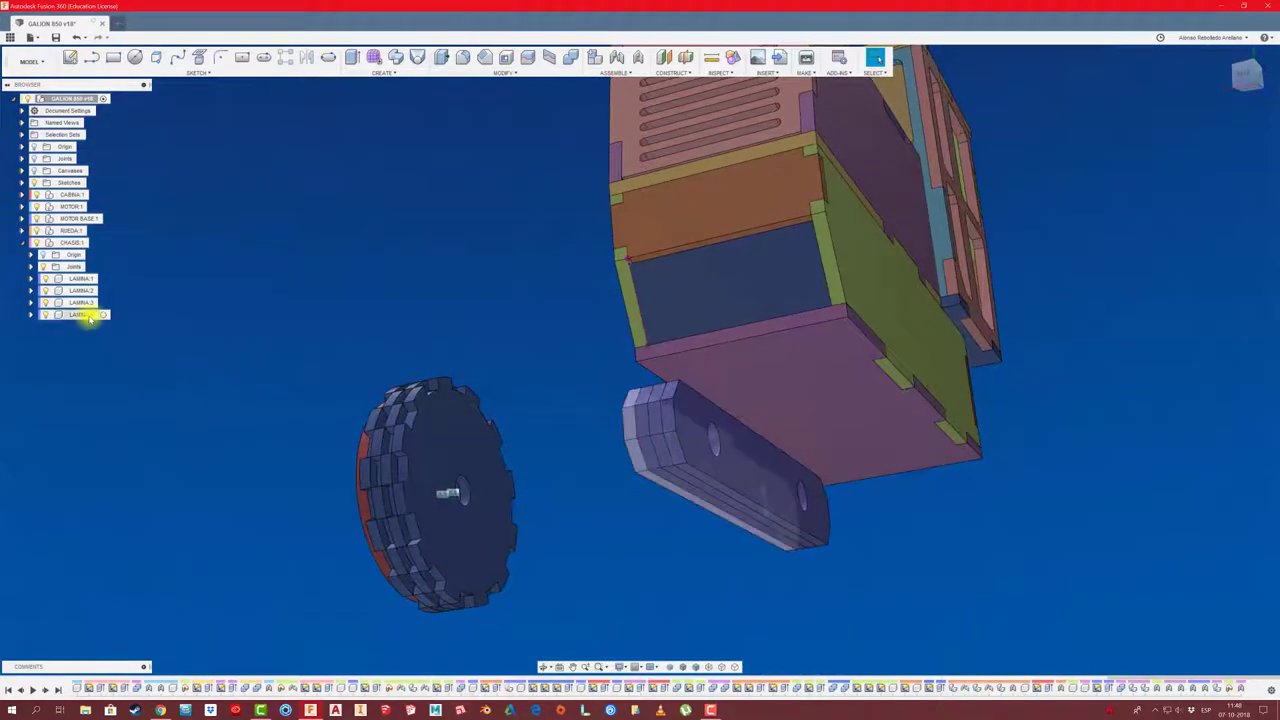
pyautogui.rightClick(72, 243)
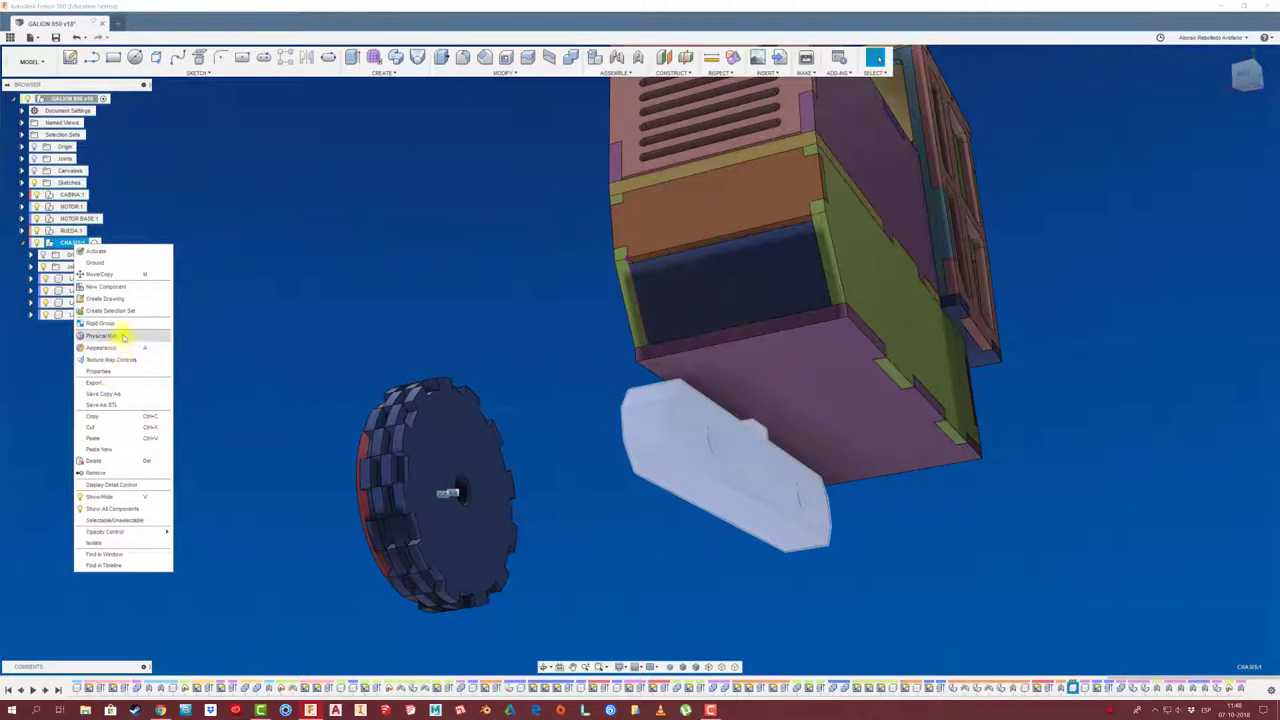
pyautogui.click(126, 288)
pyautogui.write('LAMINA BETA')
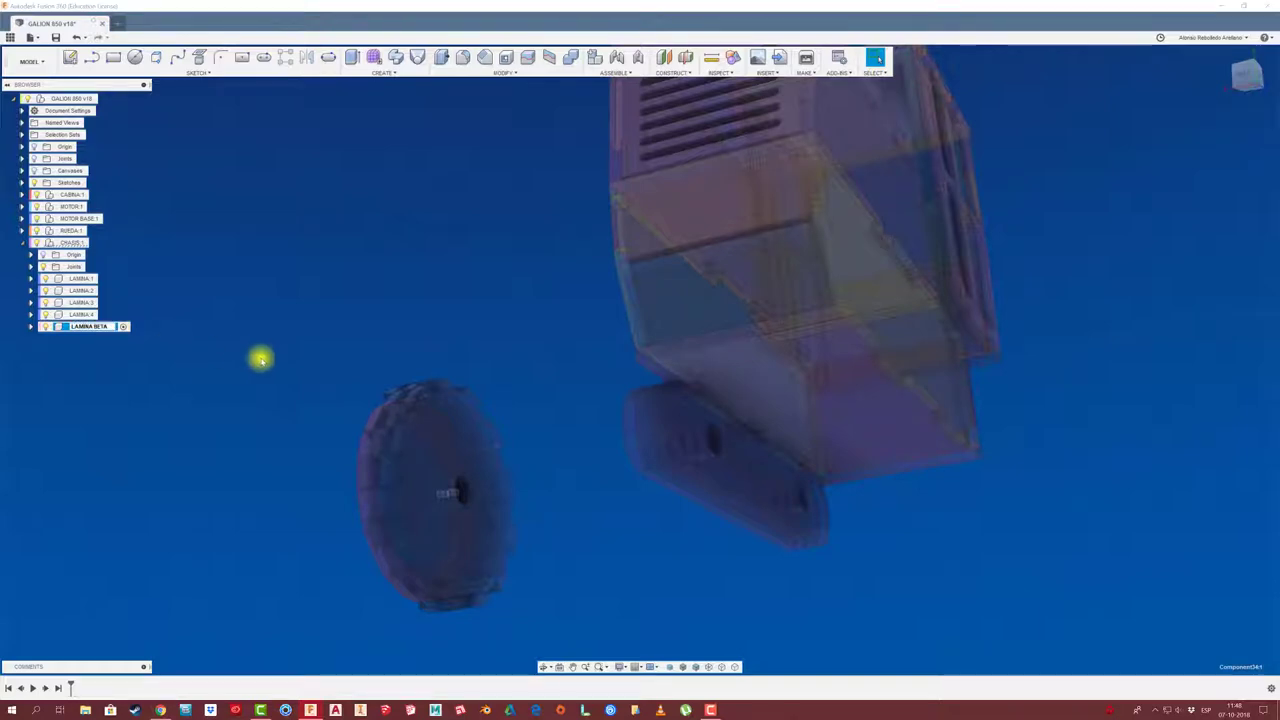
pyautogui.press('Return')
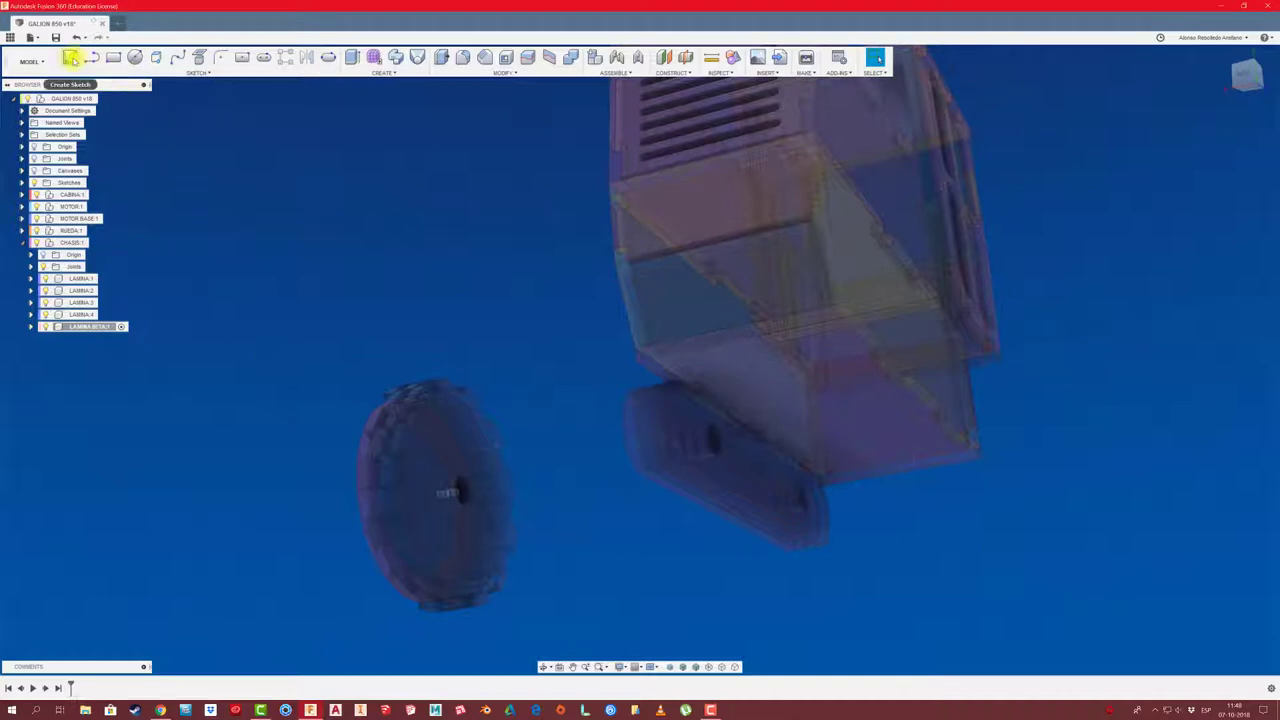
# Start a sketch on the plate face and hide the RUEDA:1 gear
pyautogui.click(70, 57)
pyautogui.click(694, 434)
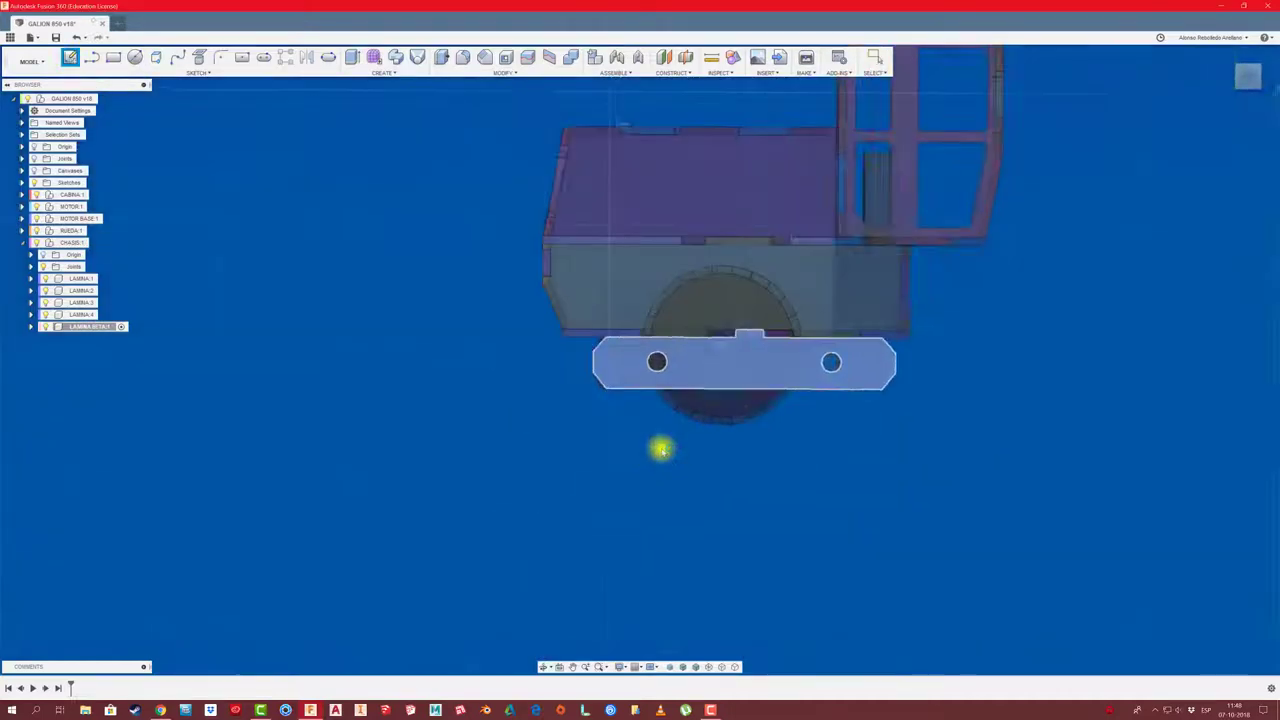
pyautogui.moveTo(655, 449); pyautogui.dragTo(378, 482, button='middle')
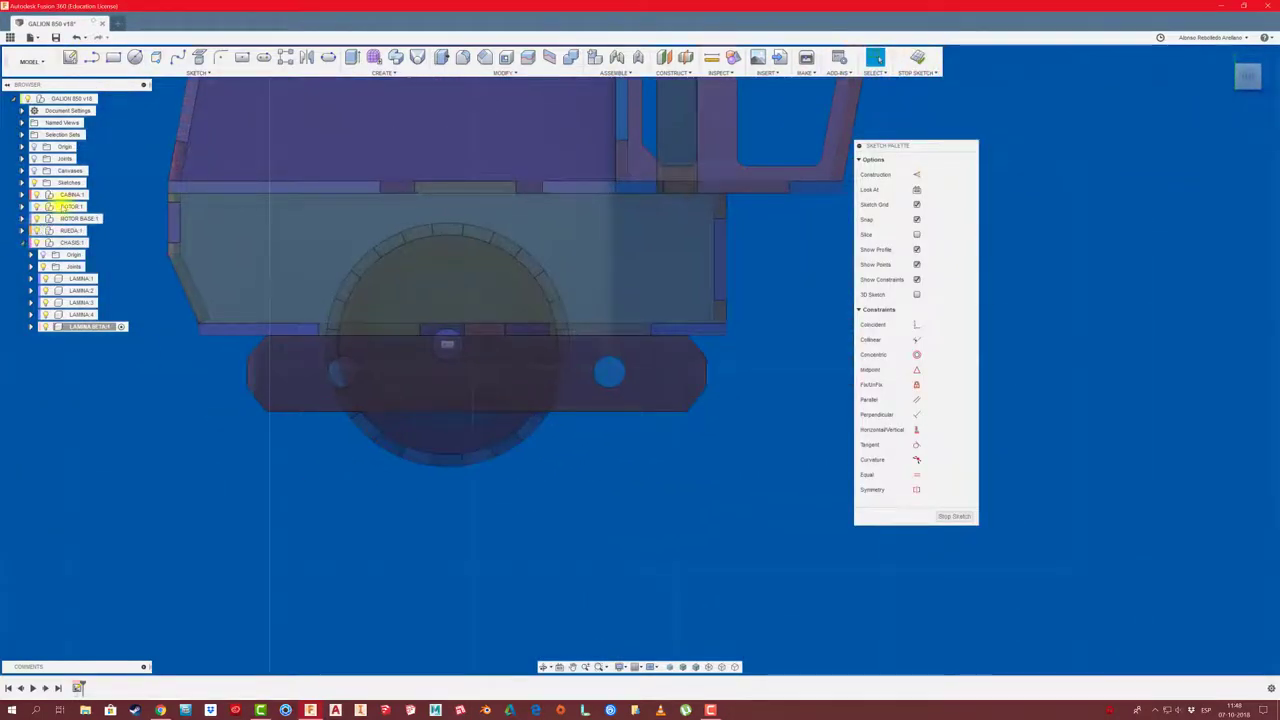
pyautogui.click(65, 231)
pyautogui.click(36, 231)
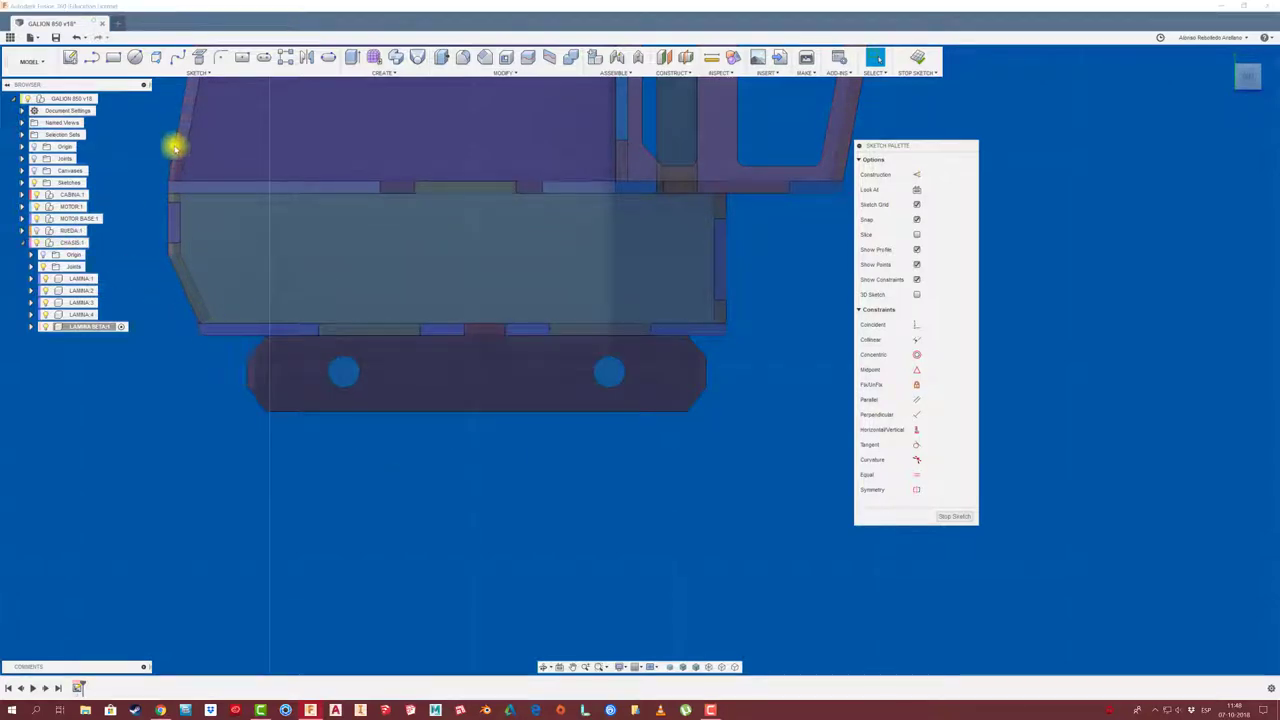
# Project the plate's outline and axle holes into the sketch
pyautogui.click(196, 72)
pyautogui.moveTo(92, 330)
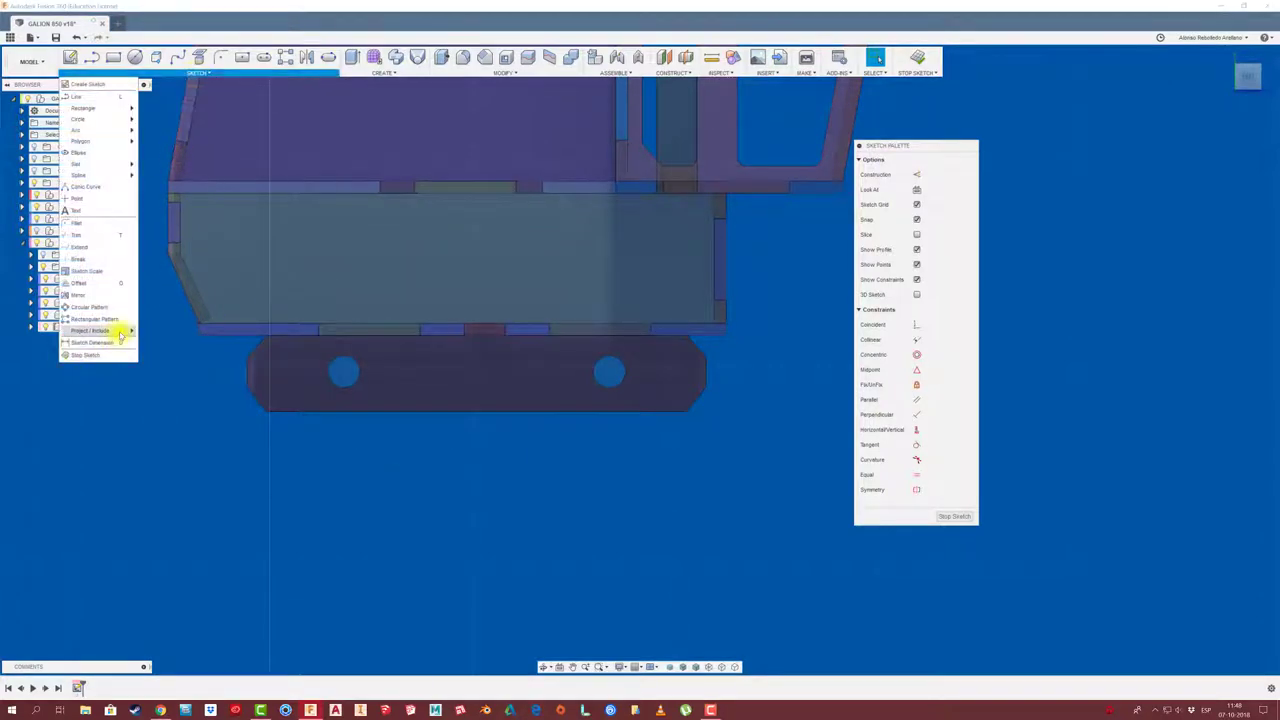
pyautogui.click(155, 332)
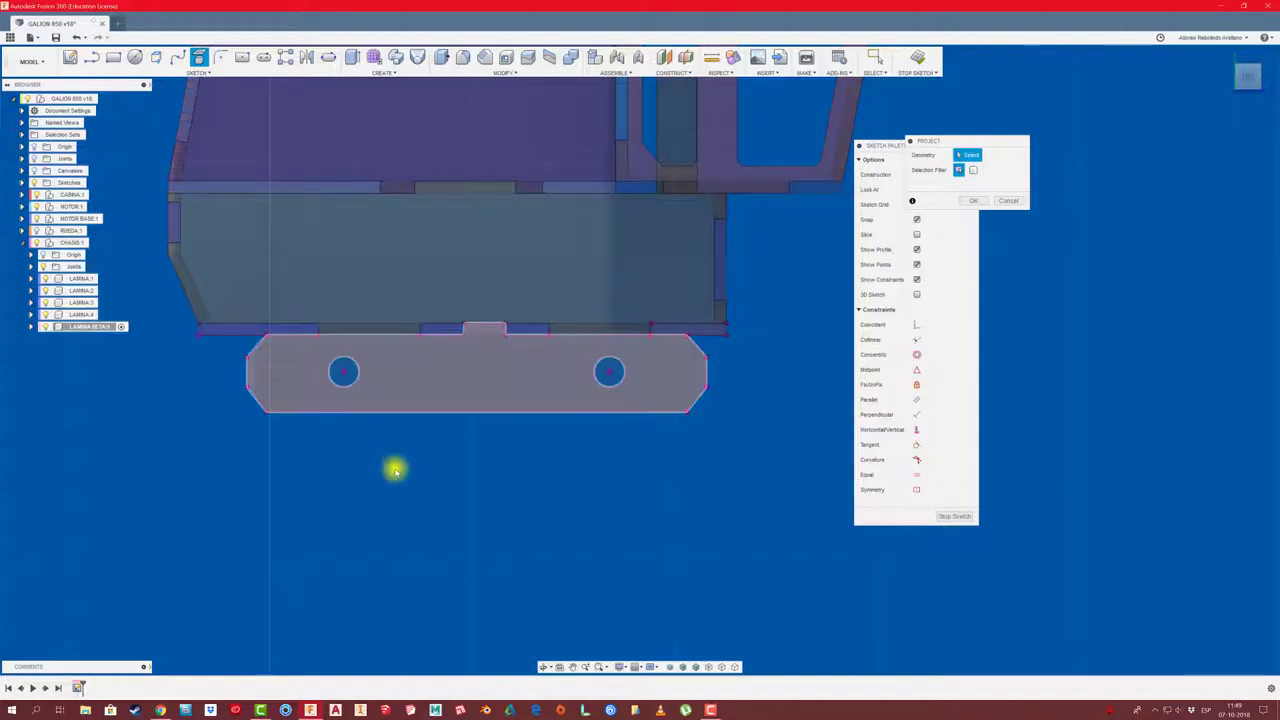
pyautogui.press('F6')
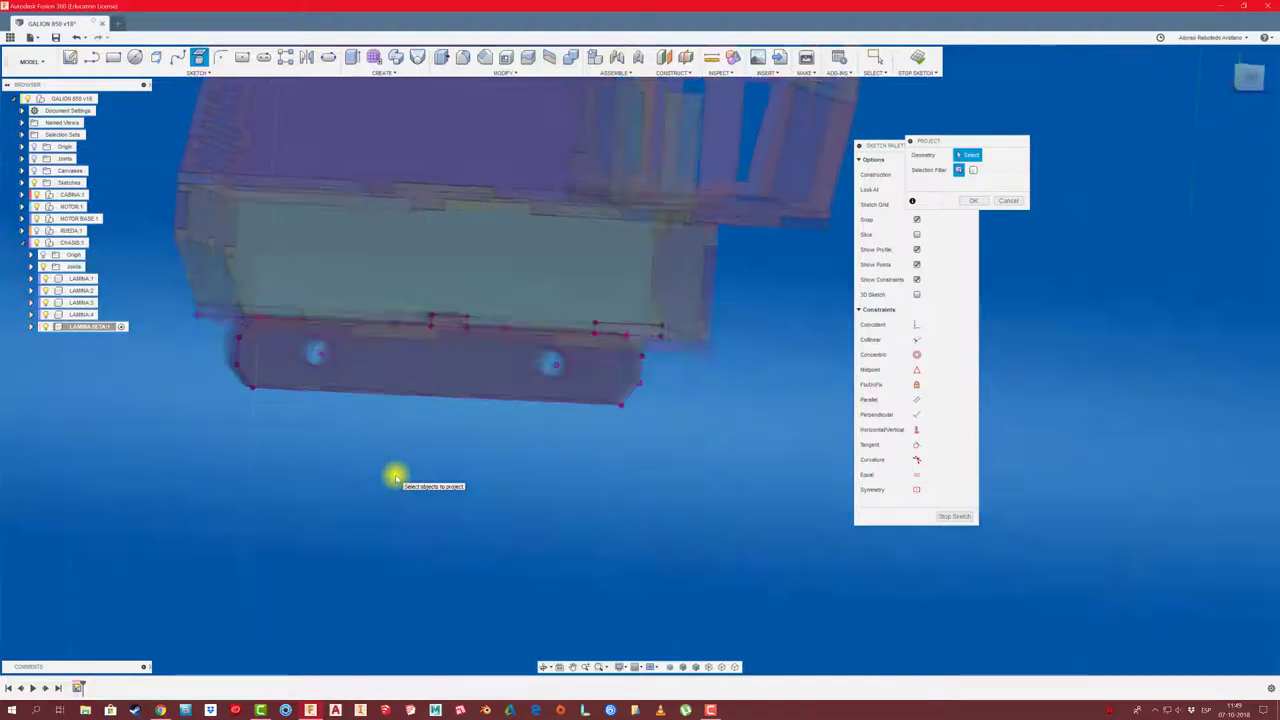
pyautogui.press('e')
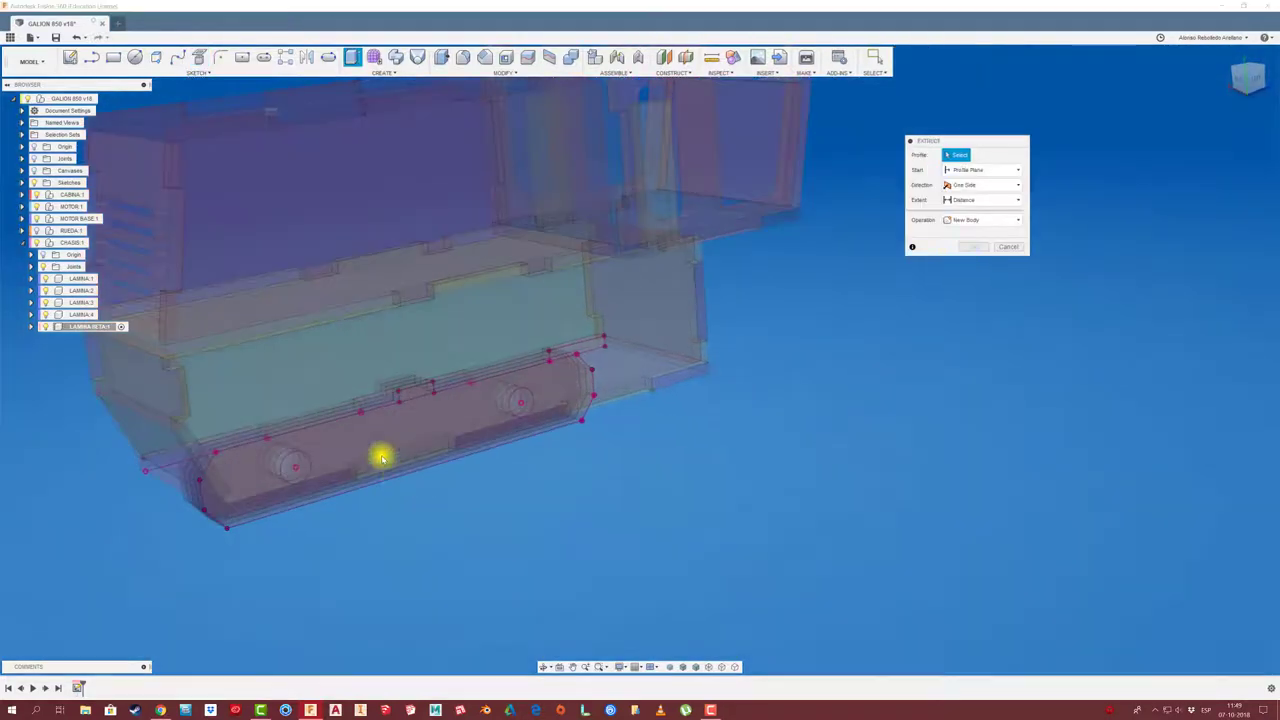
# Extrude the projected outline 3 mm into the LAMINA BETA plate and reactivate the top-level GALION assembly
pyautogui.click(398, 464)
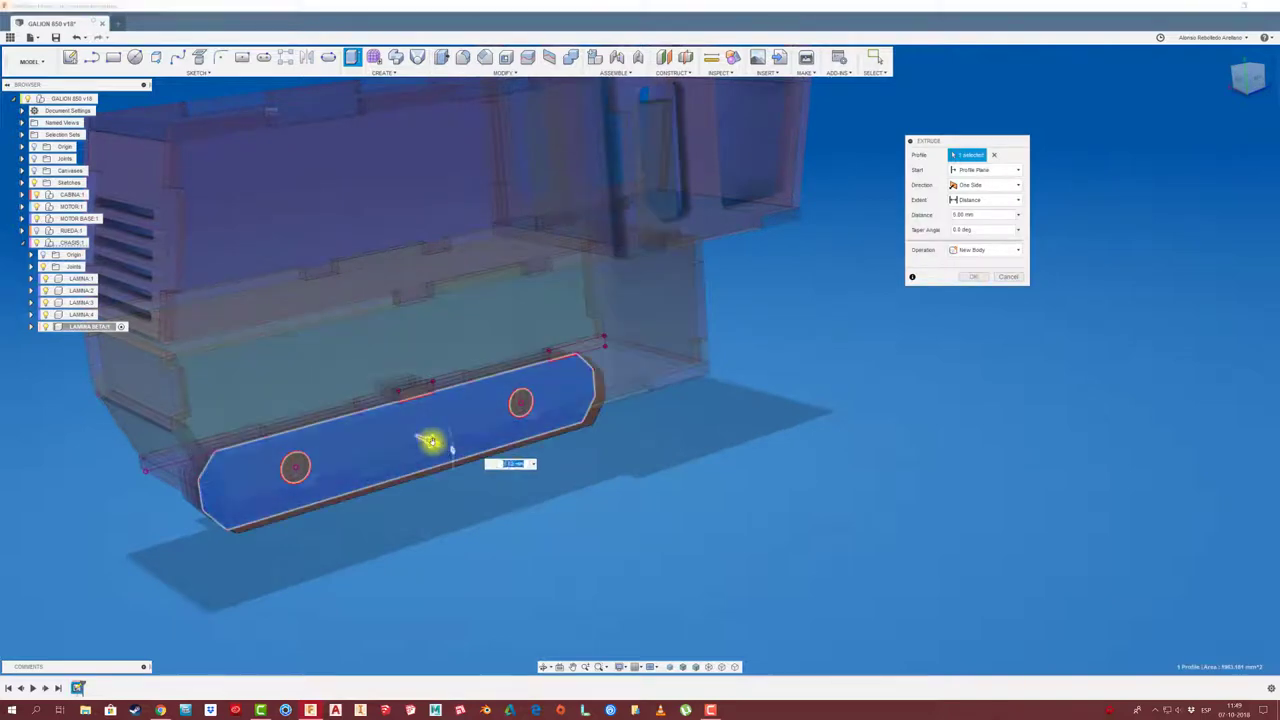
pyautogui.write('3')
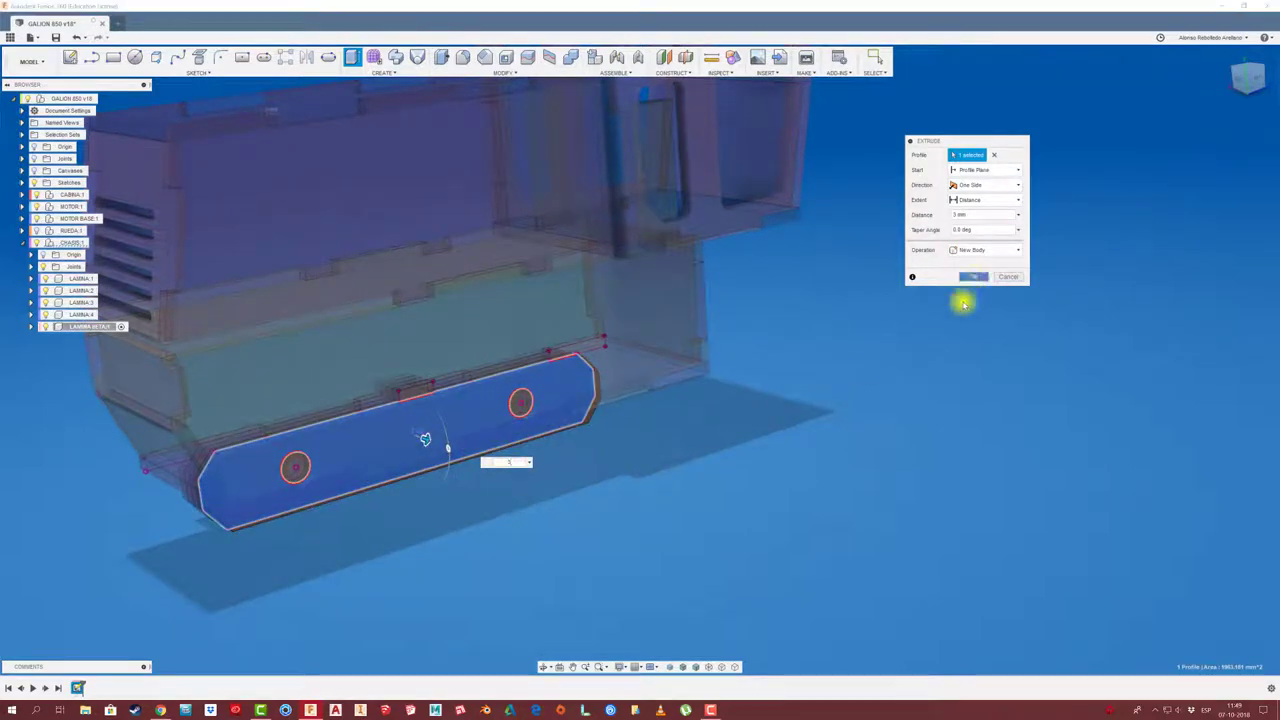
pyautogui.press('Return')
pyautogui.click(100, 98)
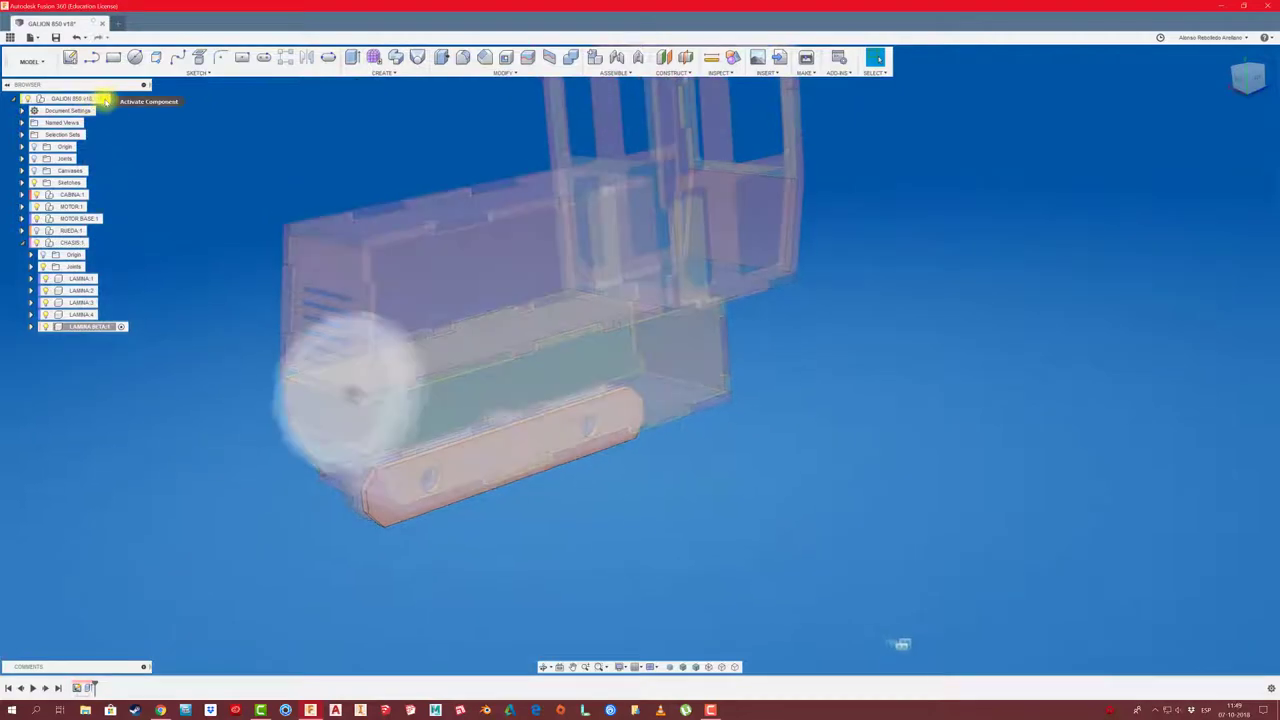
pyautogui.keyDown('shift'); pyautogui.moveTo(405, 549); pyautogui.dragTo(554, 451, button='middle'); pyautogui.keyUp('shift')
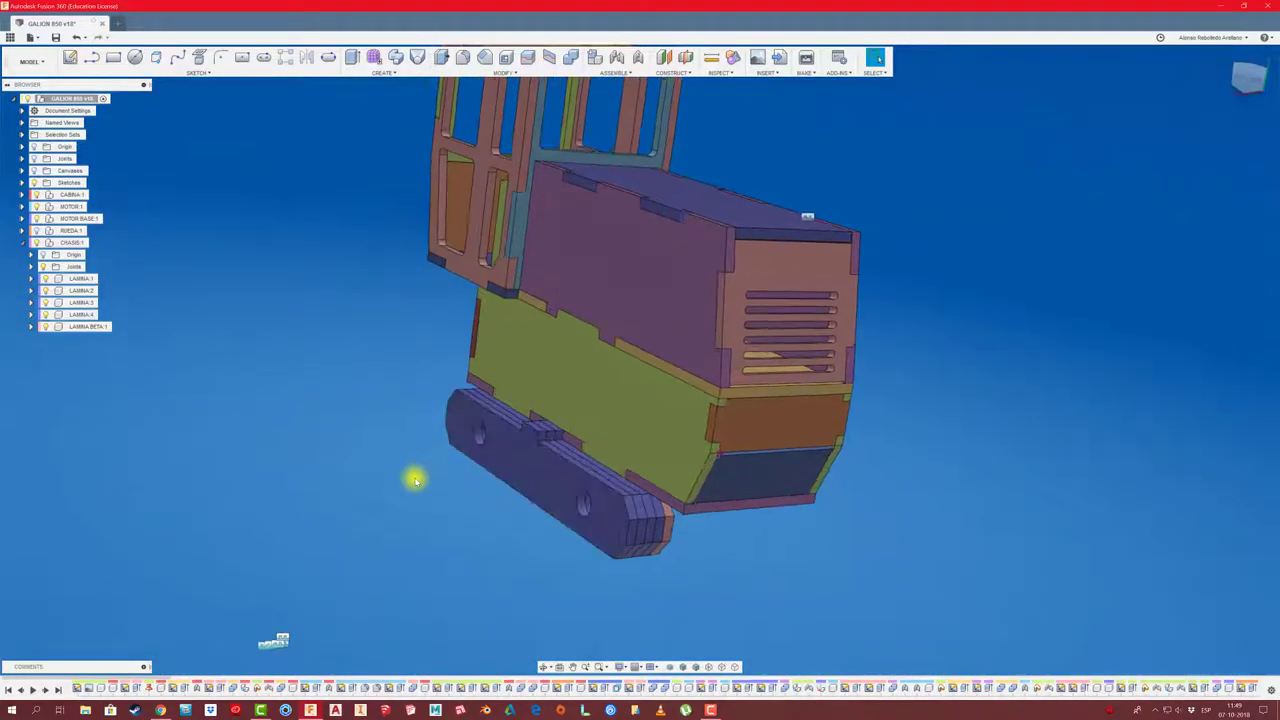
pyautogui.keyDown('shift'); pyautogui.moveTo(415, 480); pyautogui.dragTo(606, 531, button='middle'); pyautogui.keyUp('shift')
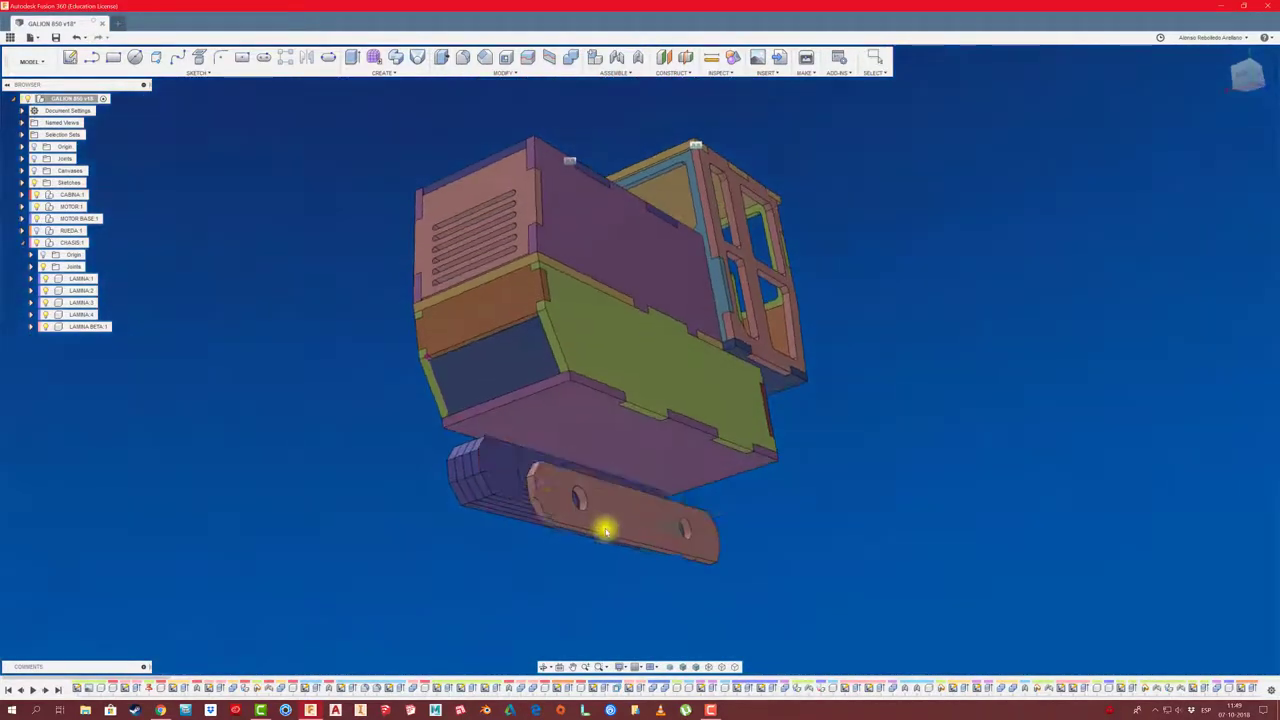
# Rigidly join LAMINA BETA to the chassis part with an as-built joint, then check the model
pyautogui.moveTo(606, 531); pyautogui.dragTo(600, 541)
pyautogui.hotkey('ctrl', 'z')
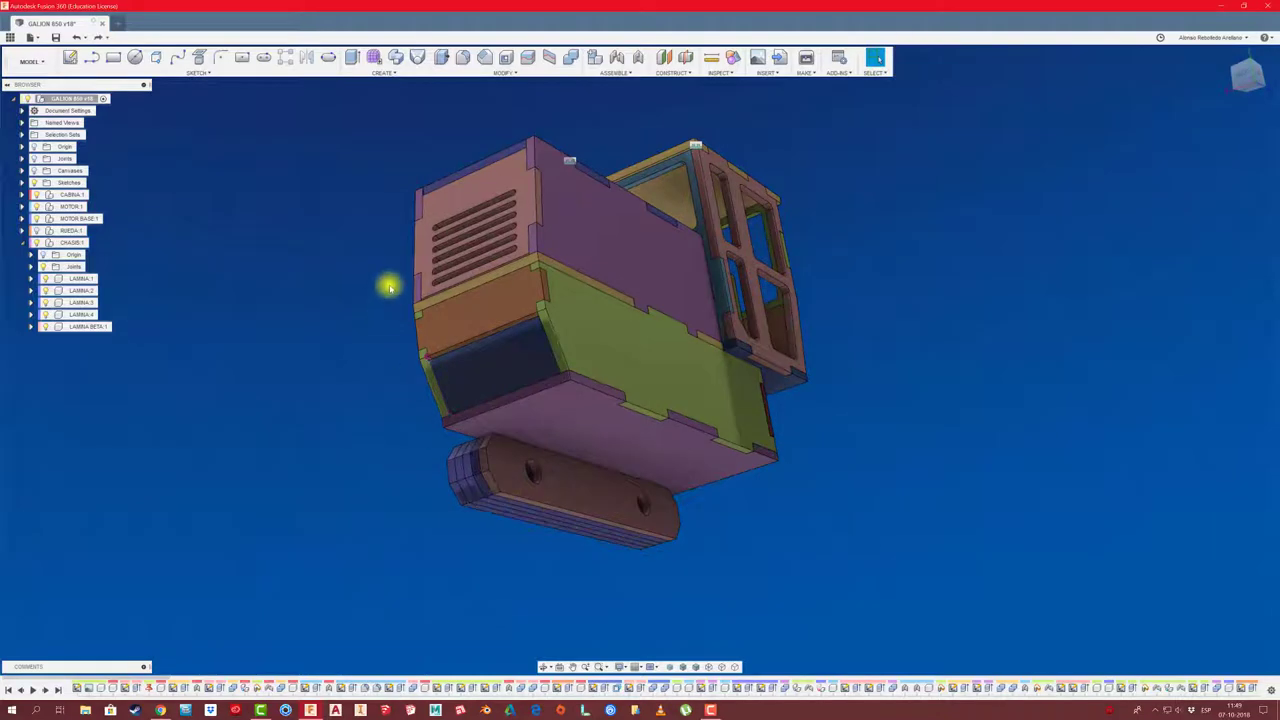
pyautogui.click(639, 58)
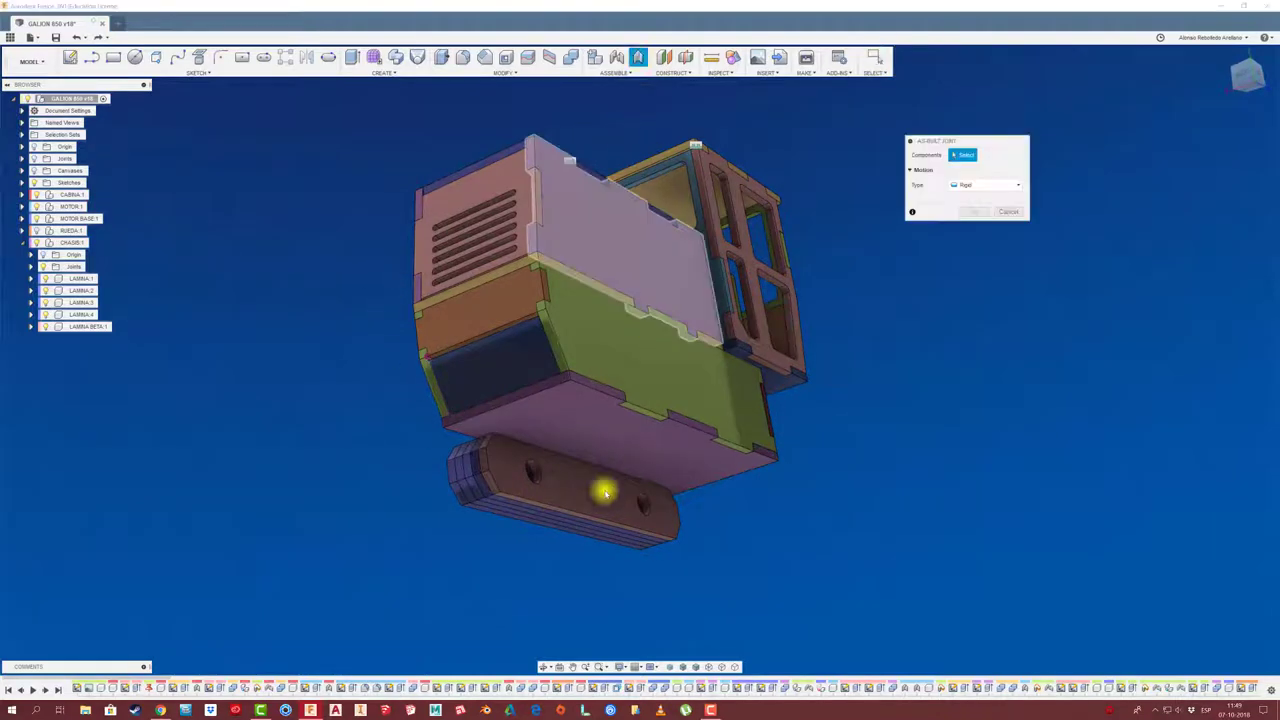
pyautogui.click(584, 496)
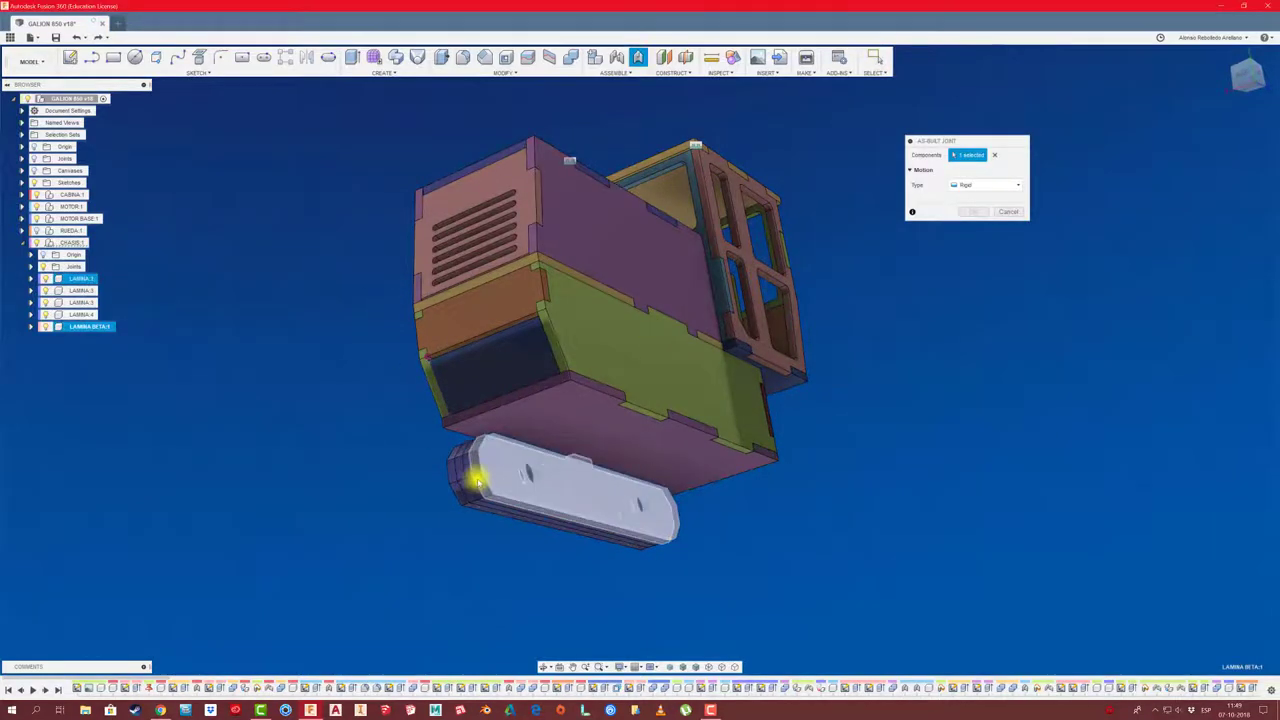
pyautogui.click(720, 375)
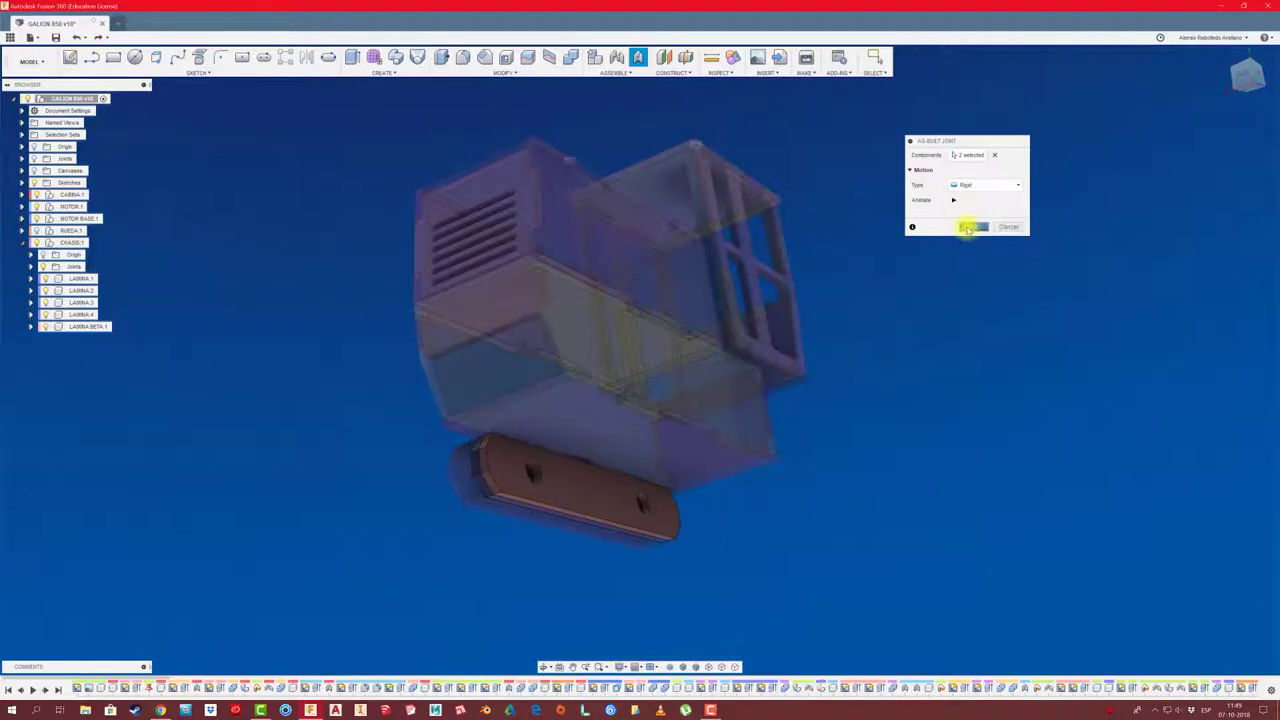
pyautogui.click(970, 227)
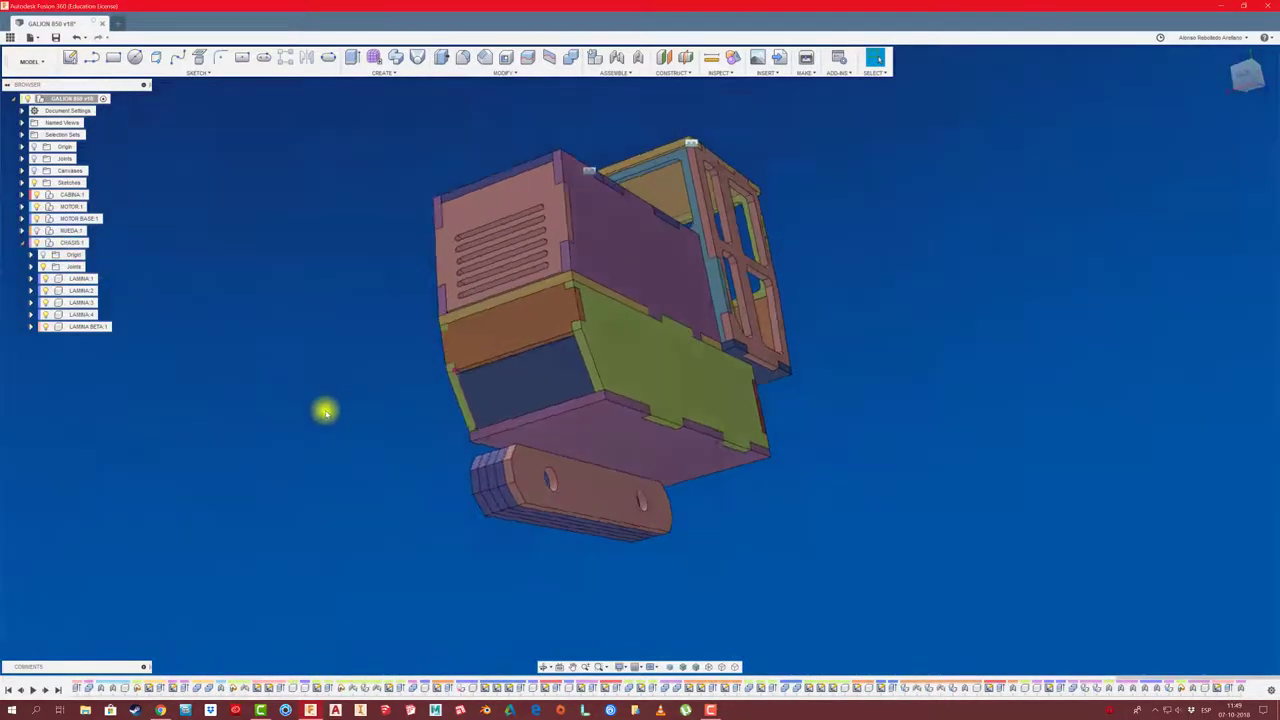
pyautogui.moveTo(326, 408)
pyautogui.keyDown('shift'); pyautogui.mouseDown(button='middle')
pyautogui.moveTo(532, 543)
pyautogui.moveTo(569, 517)
pyautogui.moveTo(771, 483)
pyautogui.moveTo(743, 509)
pyautogui.moveTo(382, 482)
pyautogui.mouseUp(button='middle'); pyautogui.keyUp('shift')
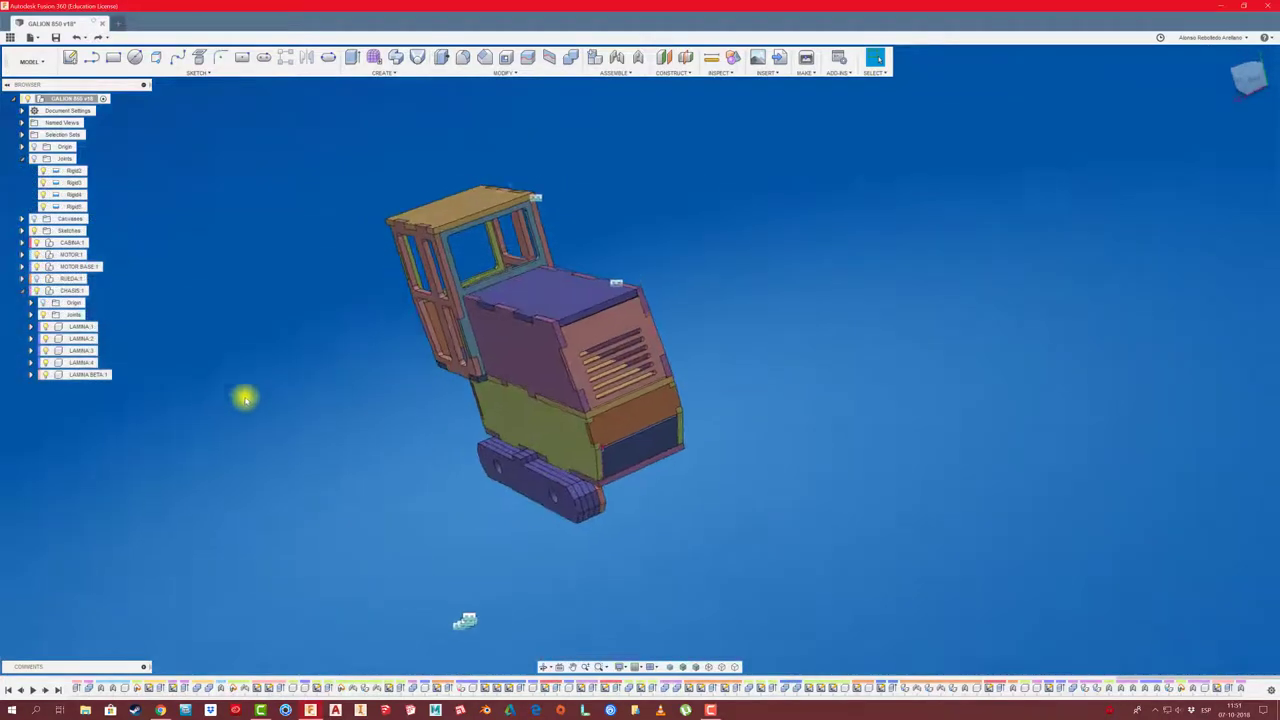
pyautogui.keyDown('shift'); pyautogui.moveTo(245, 398); pyautogui.dragTo(500, 486, button='middle'); pyautogui.keyUp('shift')
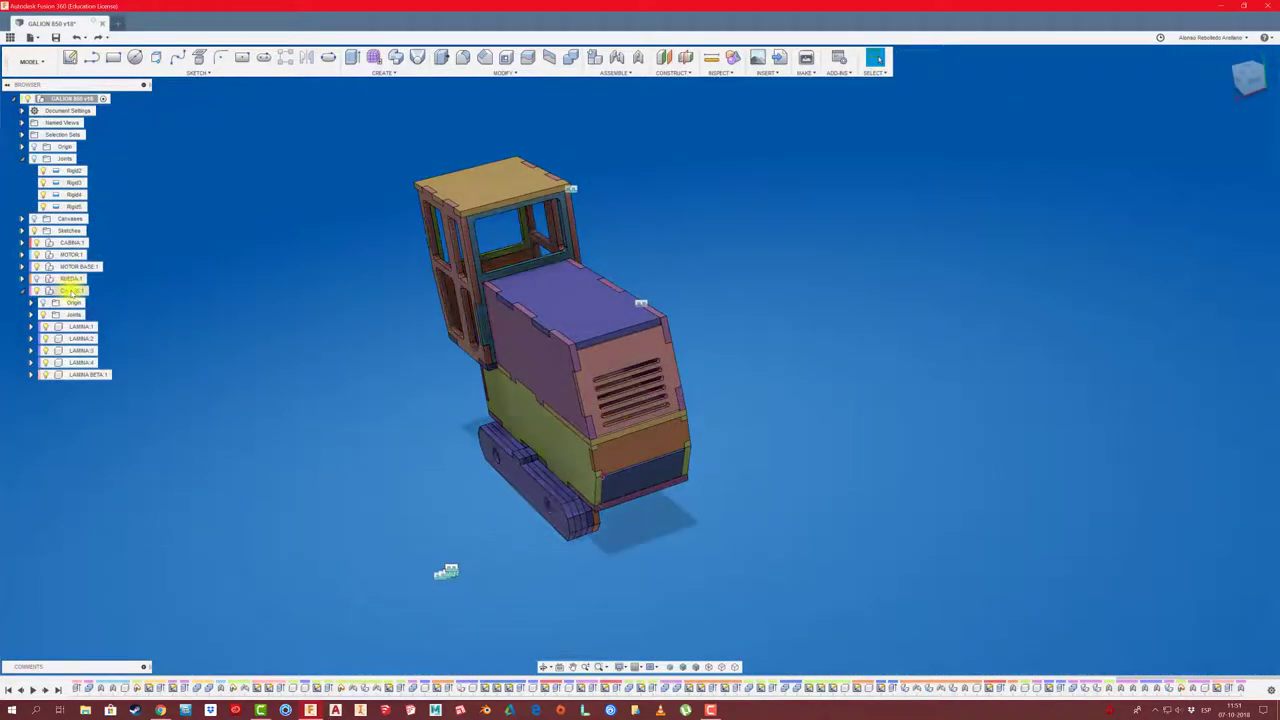
pyautogui.keyDown('shift'); pyautogui.moveTo(338, 412); pyautogui.dragTo(340, 417, button='middle'); pyautogui.keyUp('shift')
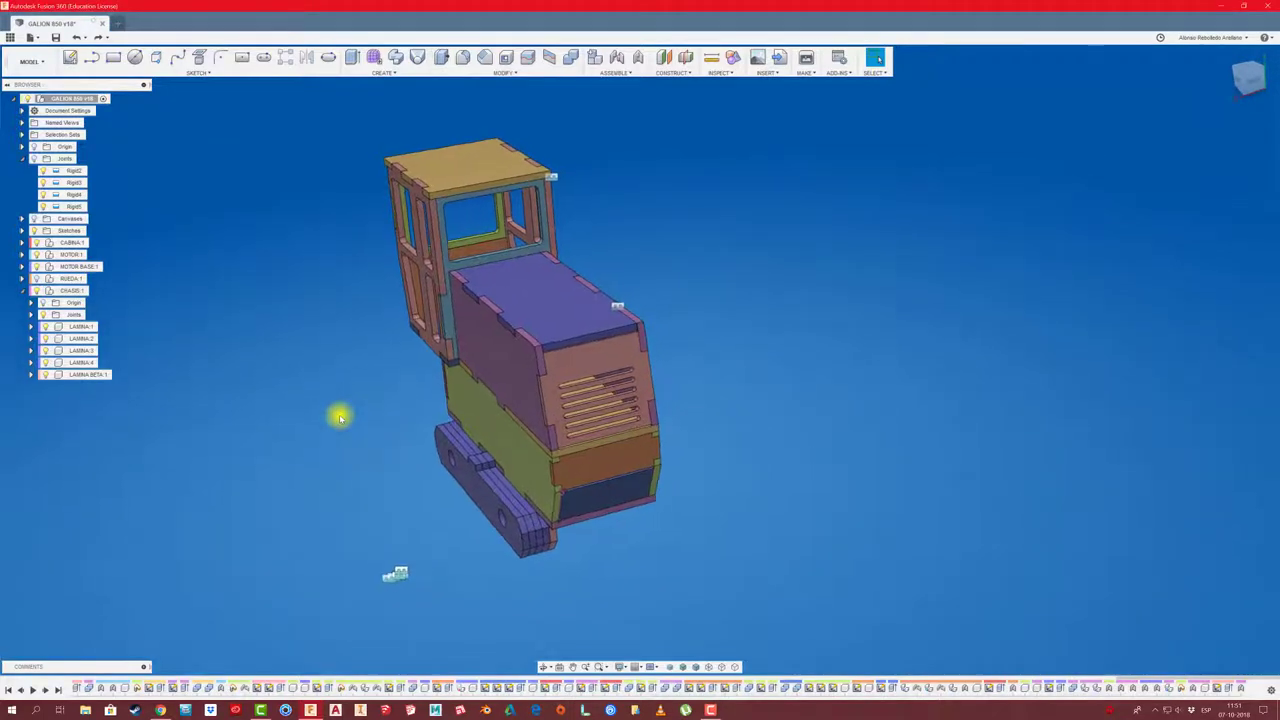
# Create a midplane between the truck body's two side faces
pyautogui.click(686, 58)
pyautogui.click(514, 364)
pyautogui.moveTo(514, 363)
pyautogui.keyDown('shift'); pyautogui.mouseDown(button='middle')
pyautogui.moveTo(512, 342)
pyautogui.moveTo(737, 346)
pyautogui.moveTo(889, 300)
pyautogui.mouseUp(button='middle'); pyautogui.keyUp('shift')
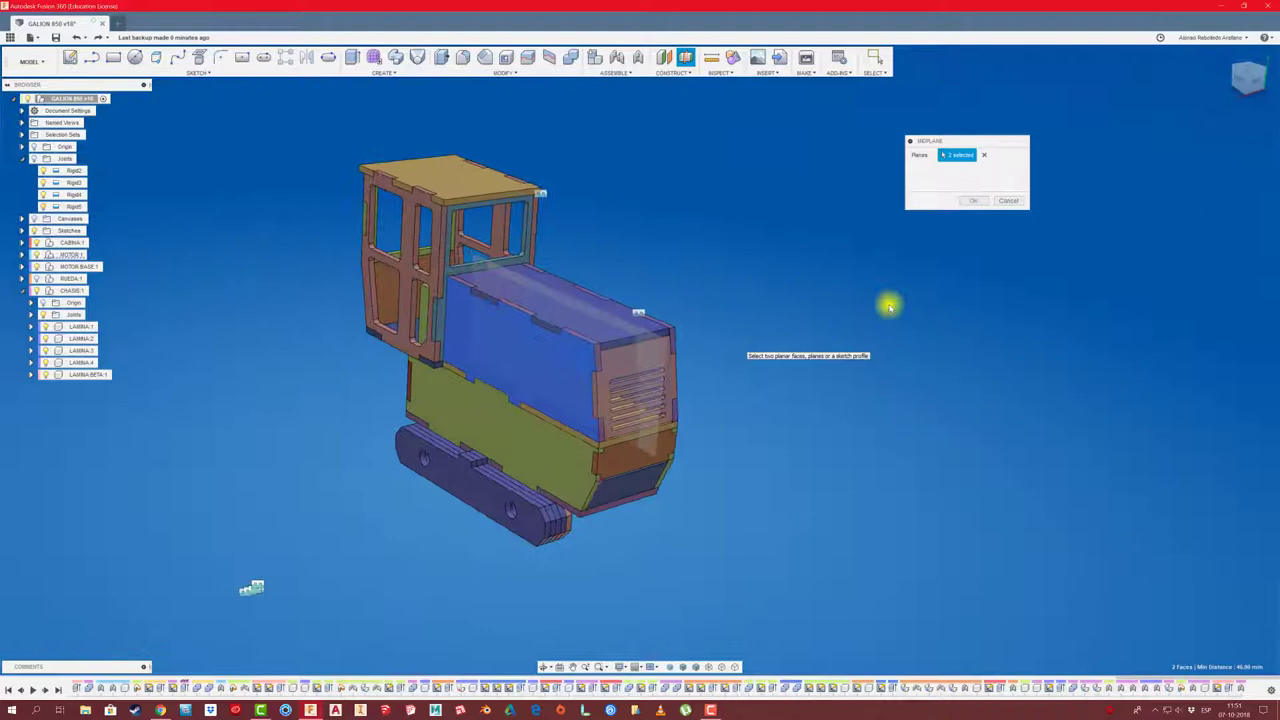
pyautogui.click(973, 200)
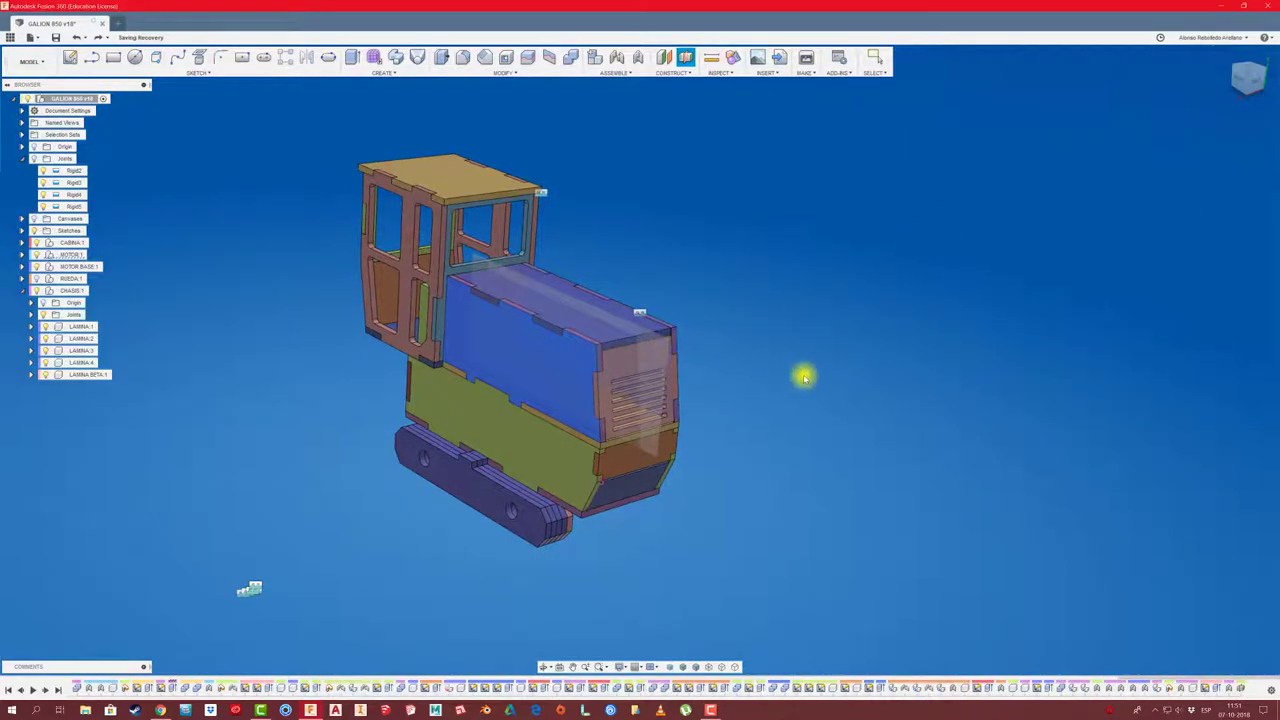
pyautogui.keyDown('shift'); pyautogui.moveTo(803, 371); pyautogui.dragTo(766, 314, button='middle'); pyautogui.keyUp('shift')
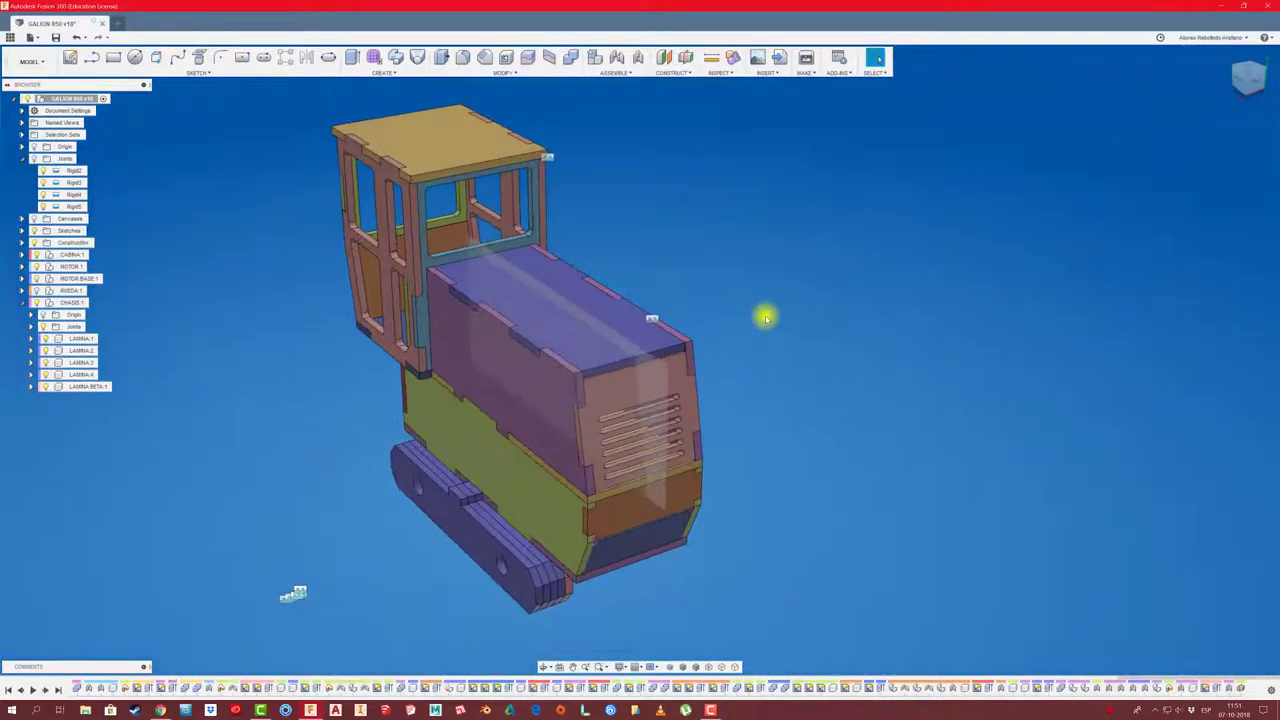
# Mirror the CHASIS component across the midplane to create CHASIS(Mirror):1
pyautogui.click(398, 75)
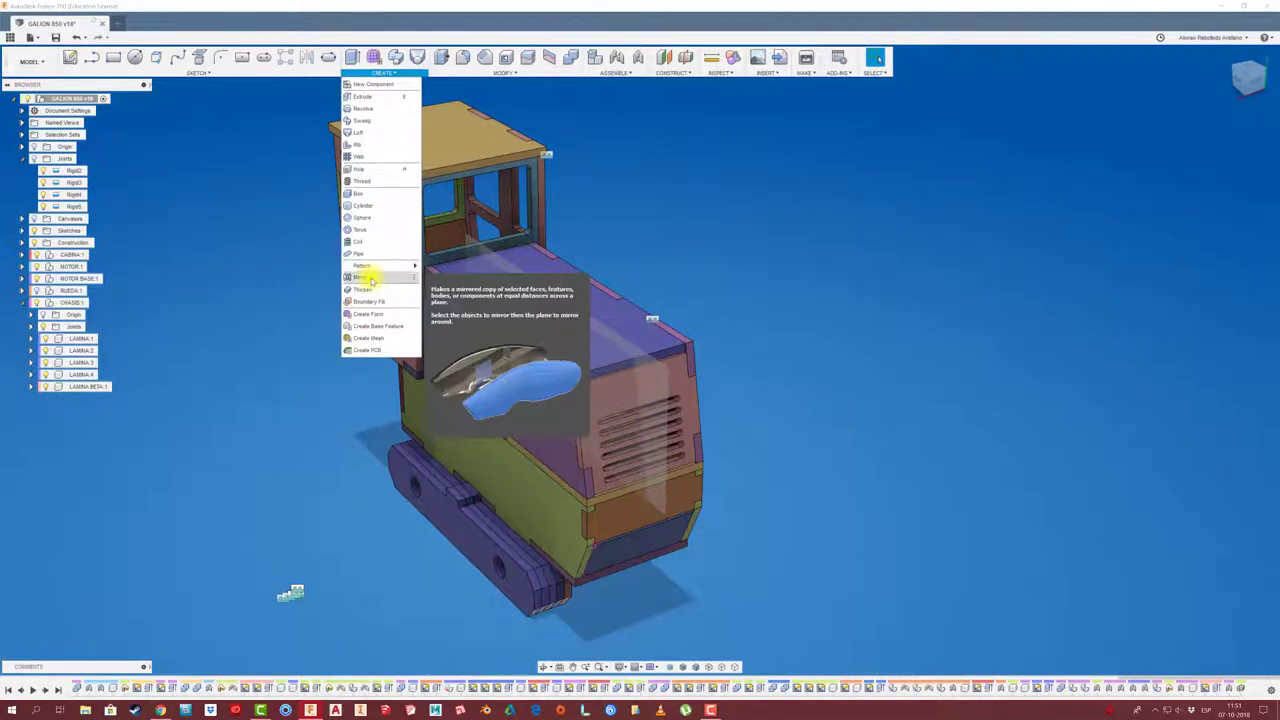
pyautogui.click(366, 277)
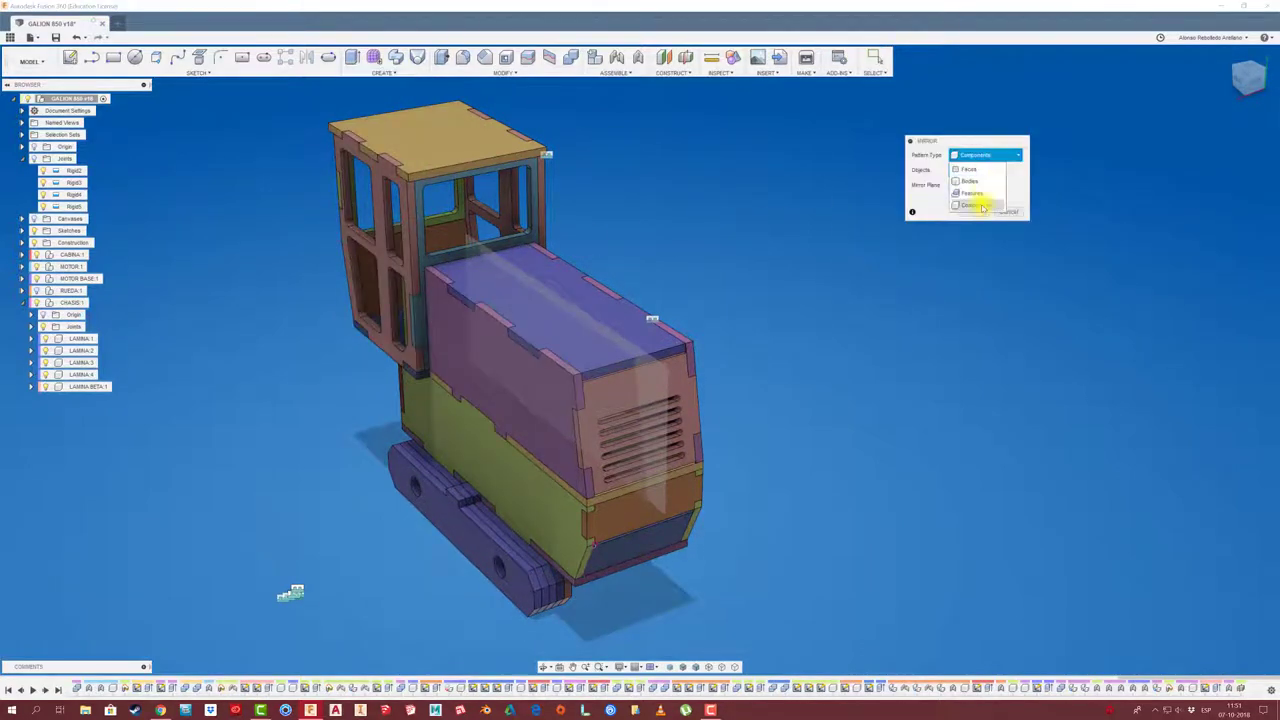
pyautogui.click(978, 205)
pyautogui.click(74, 303)
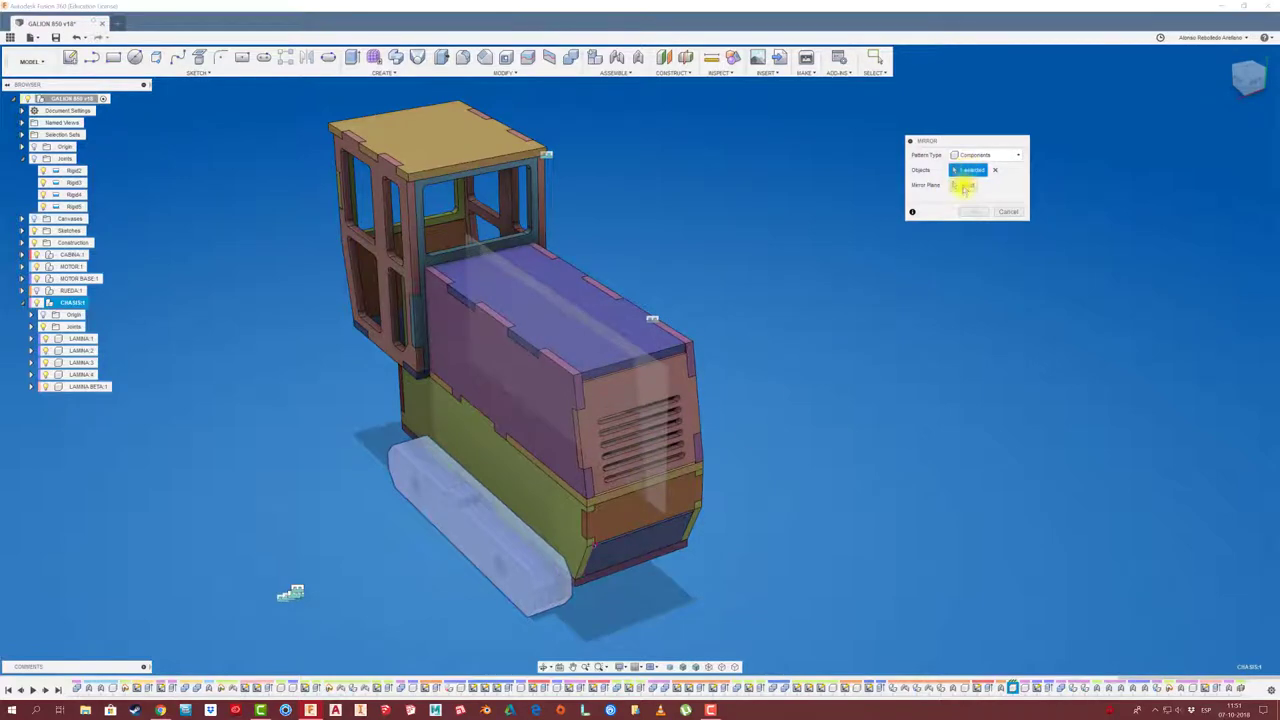
pyautogui.click(690, 500)
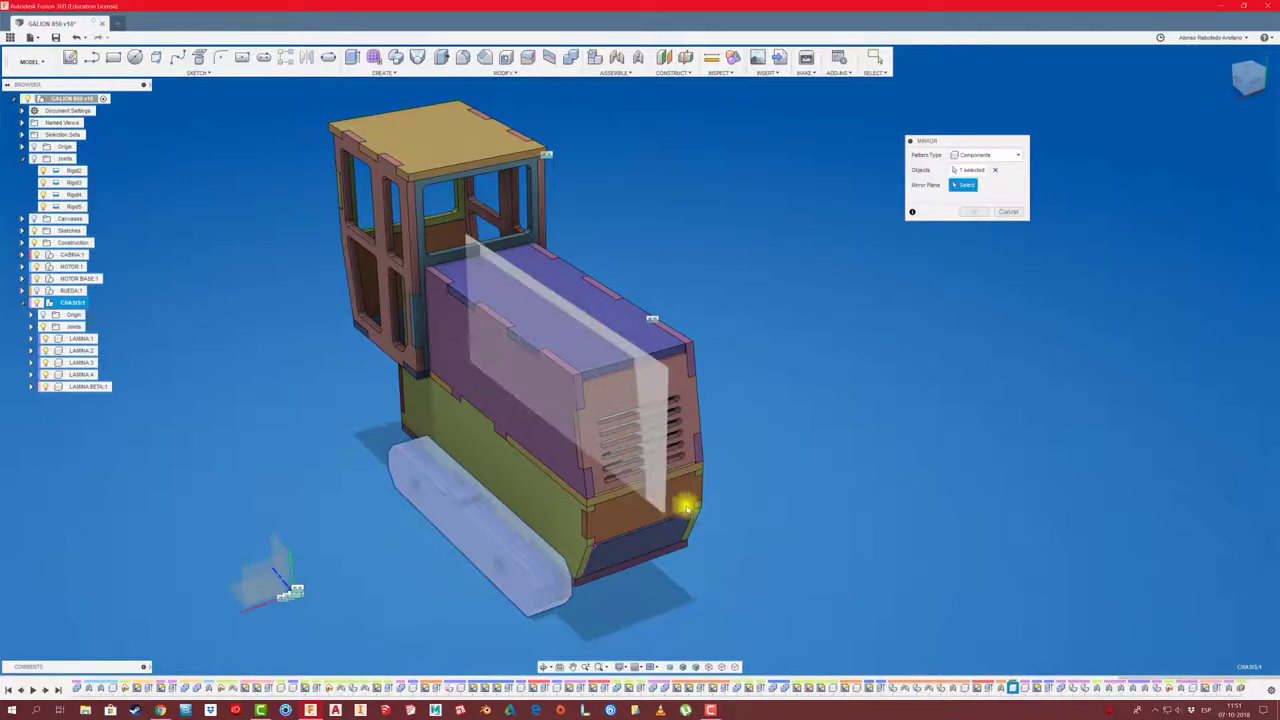
pyautogui.moveTo(686, 503)
pyautogui.keyDown('shift'); pyautogui.mouseDown(button='middle')
pyautogui.moveTo(786, 497)
pyautogui.moveTo(900, 380)
pyautogui.mouseUp(button='middle'); pyautogui.keyUp('shift')
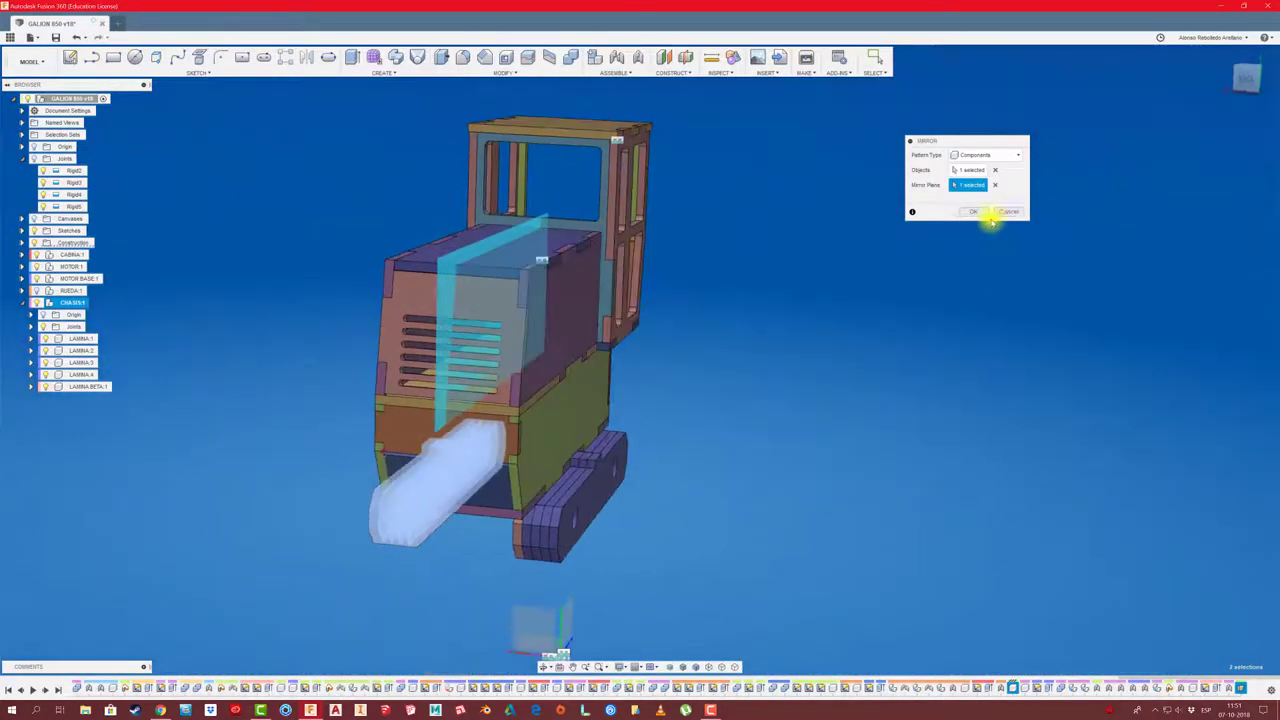
pyautogui.click(973, 211)
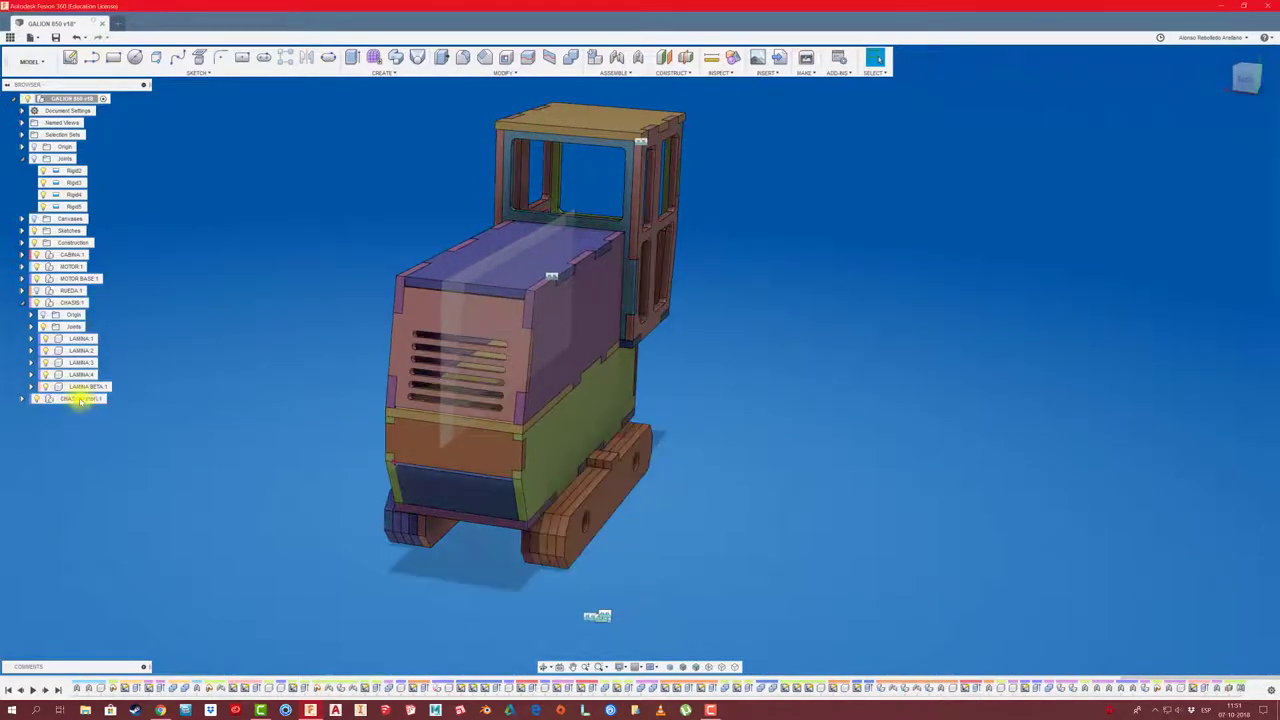
pyautogui.moveTo(88, 398)
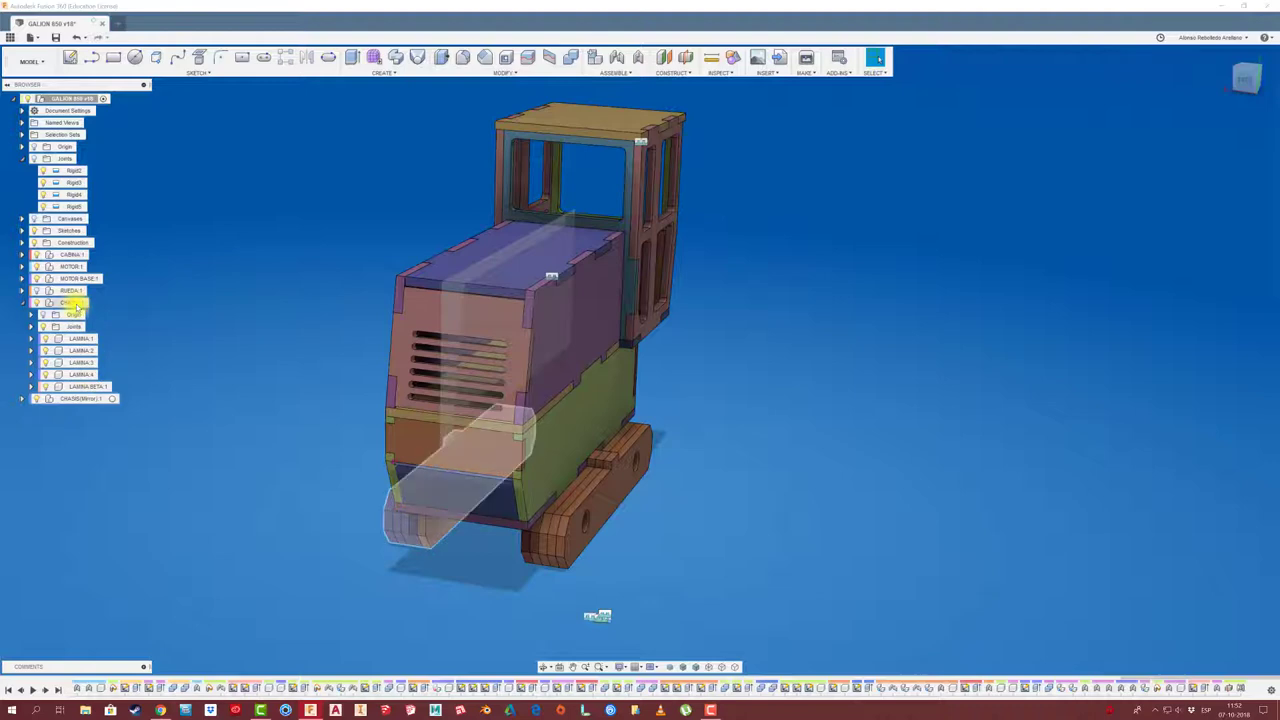
pyautogui.moveTo(72, 302)
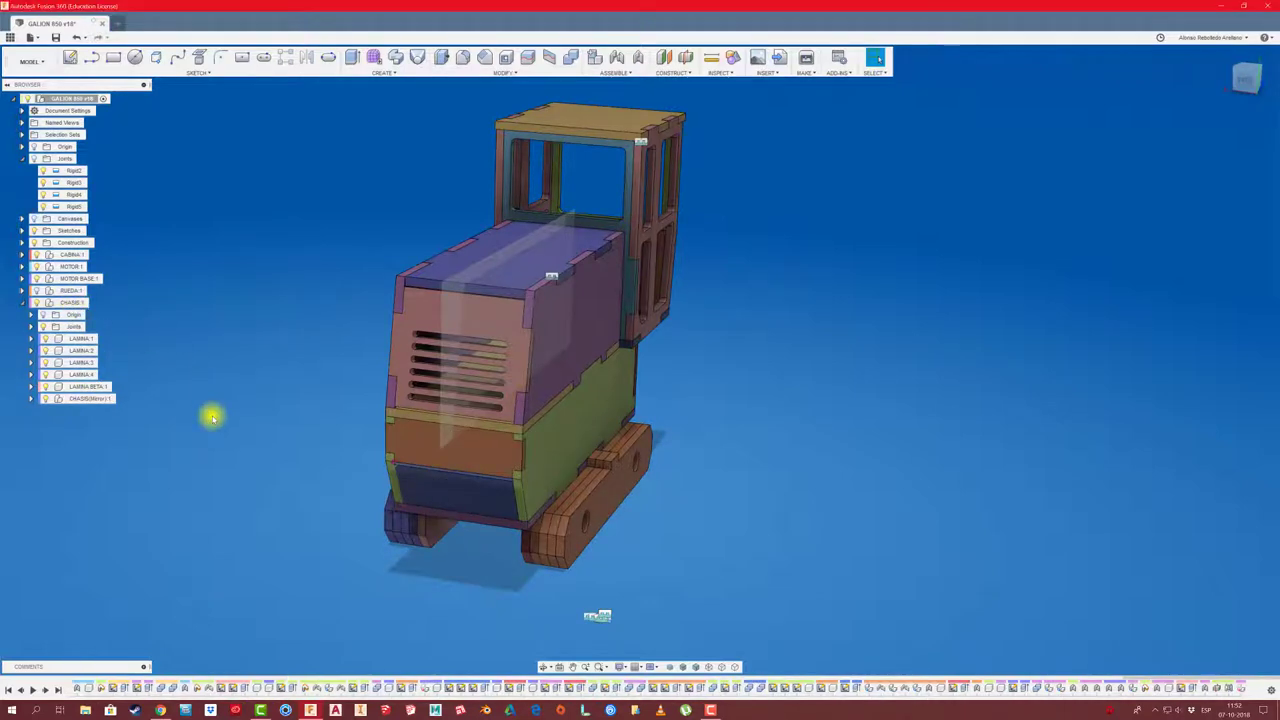
# Check the mirrored chassis component's plates, then orbit to a low view of both tracks
pyautogui.click(31, 398)
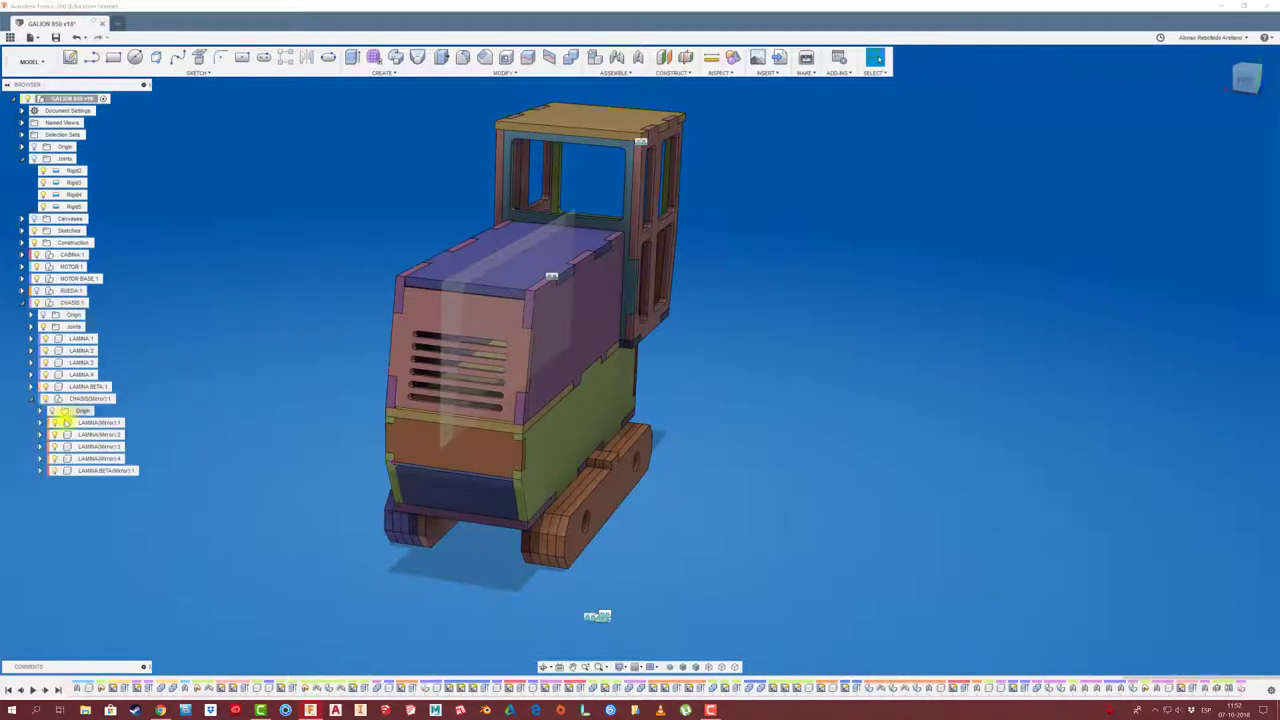
pyautogui.click(31, 398)
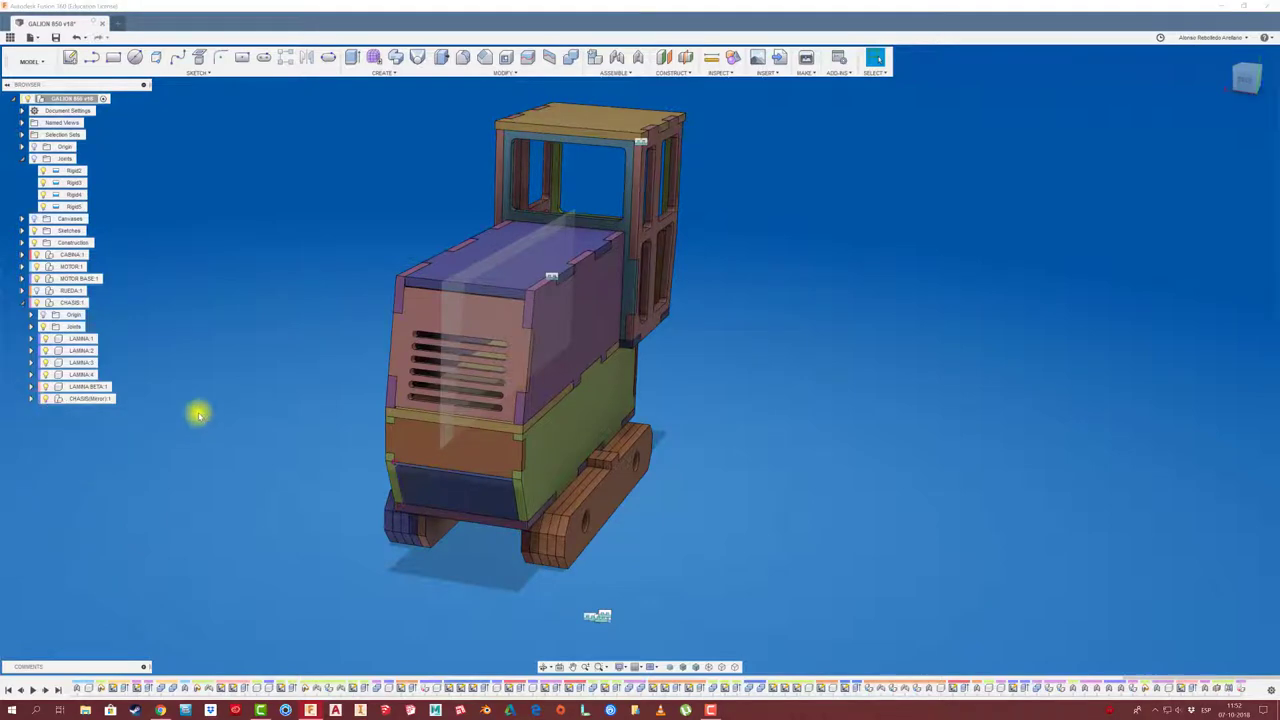
pyautogui.scroll(3, 211, 423)
pyautogui.scroll(3, 619, 479)
pyautogui.moveTo(619, 479)
pyautogui.keyDown('shift'); pyautogui.mouseDown(button='middle')
pyautogui.moveTo(585, 470)
pyautogui.moveTo(746, 303)
pyautogui.moveTo(526, 449)
pyautogui.moveTo(566, 420)
pyautogui.mouseUp(button='middle'); pyautogui.keyUp('shift')
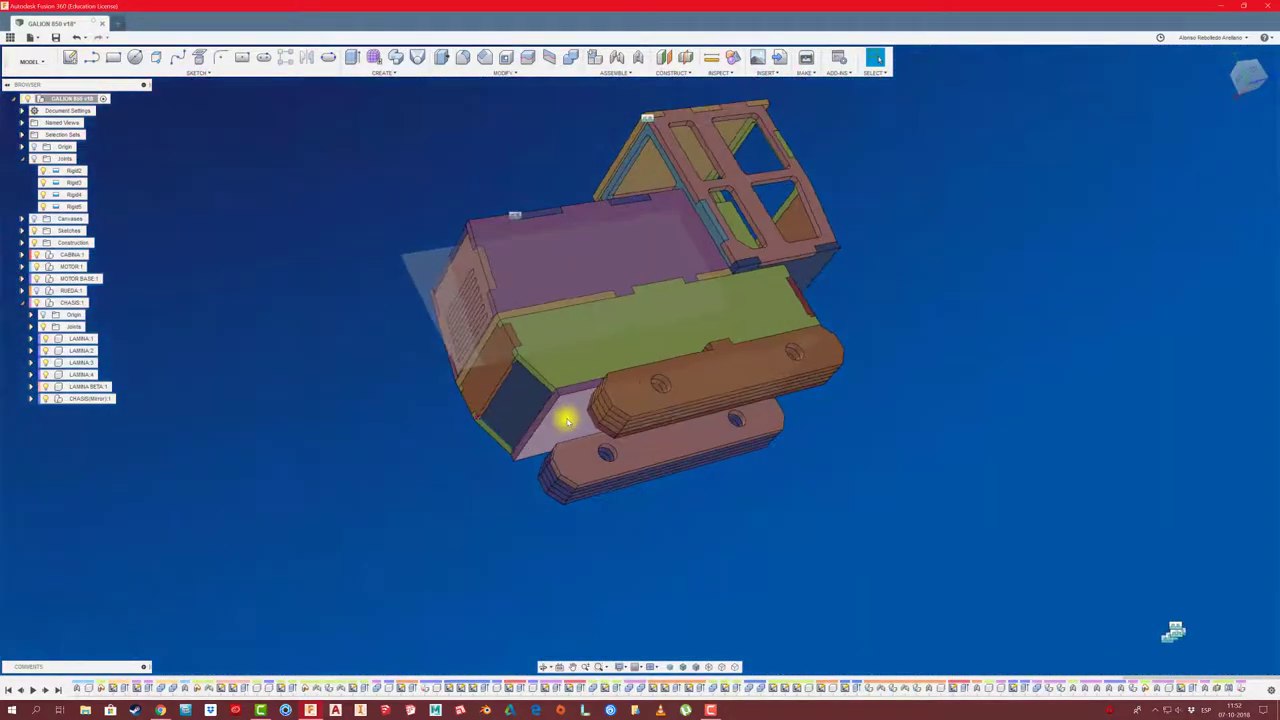
# Expand MOTOR BASE:1 and isolate its BASE plate to inspect it face-on
pyautogui.click(22, 280)
pyautogui.rightClick(88, 375)
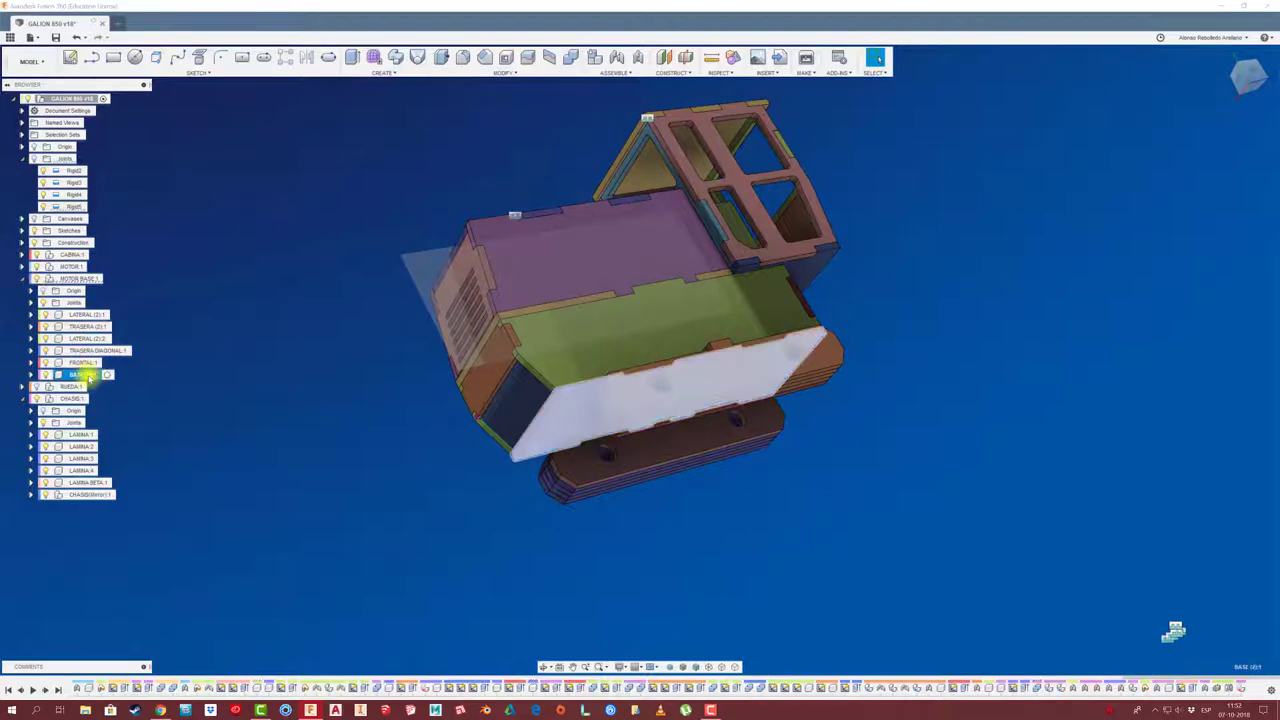
pyautogui.click(125, 666)
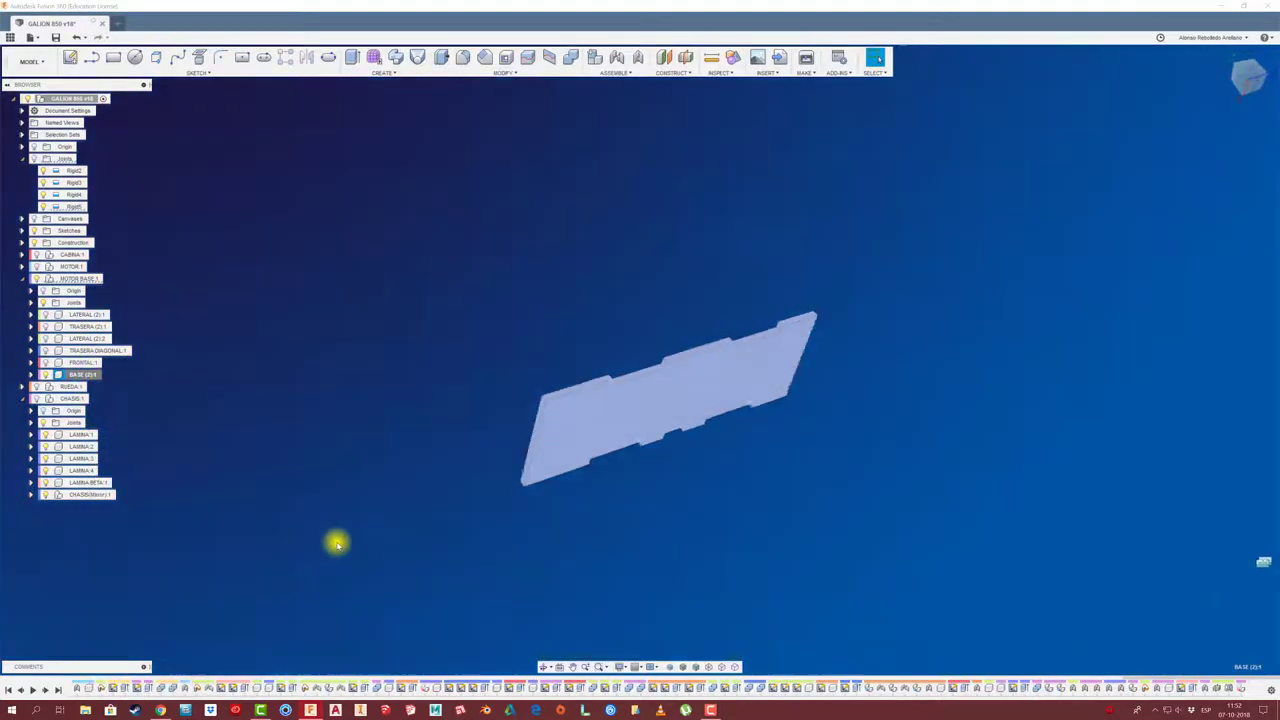
pyautogui.keyDown('shift'); pyautogui.moveTo(206, 623); pyautogui.dragTo(571, 446, button='middle'); pyautogui.keyUp('shift')
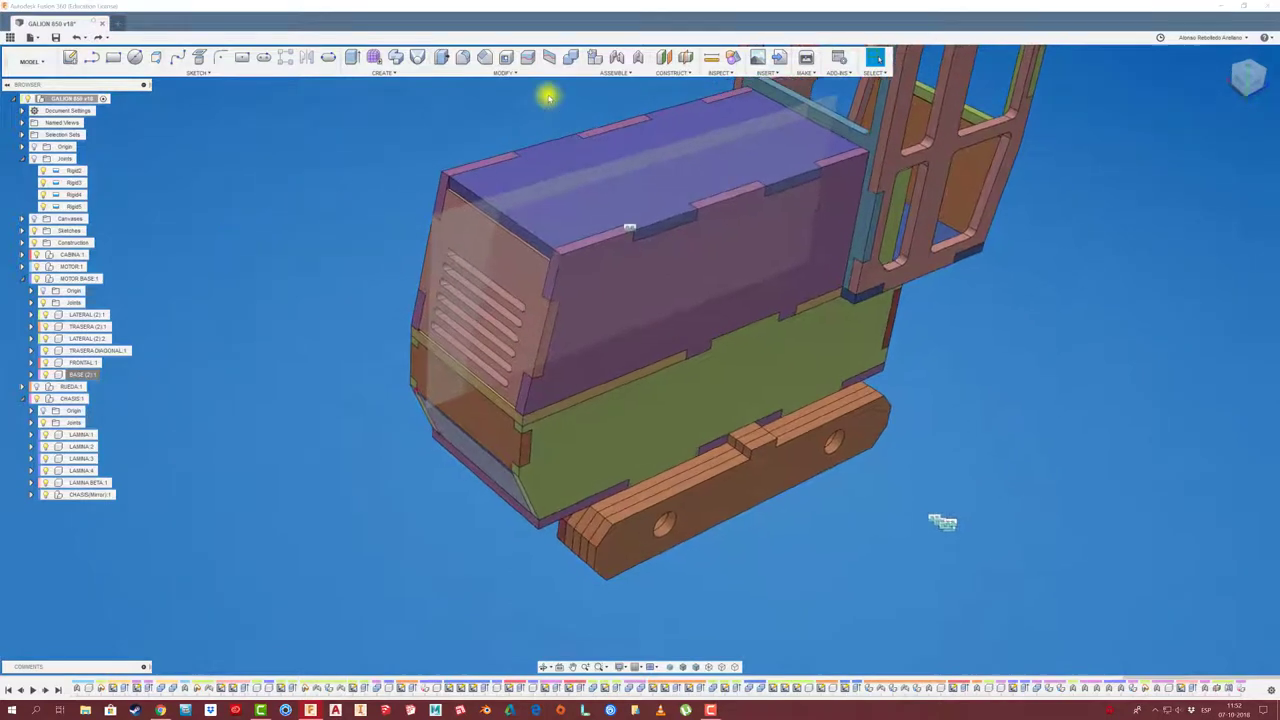
# Combine-cut the motor base plate with the track as tool body, keeping the track
pyautogui.click(570, 57)
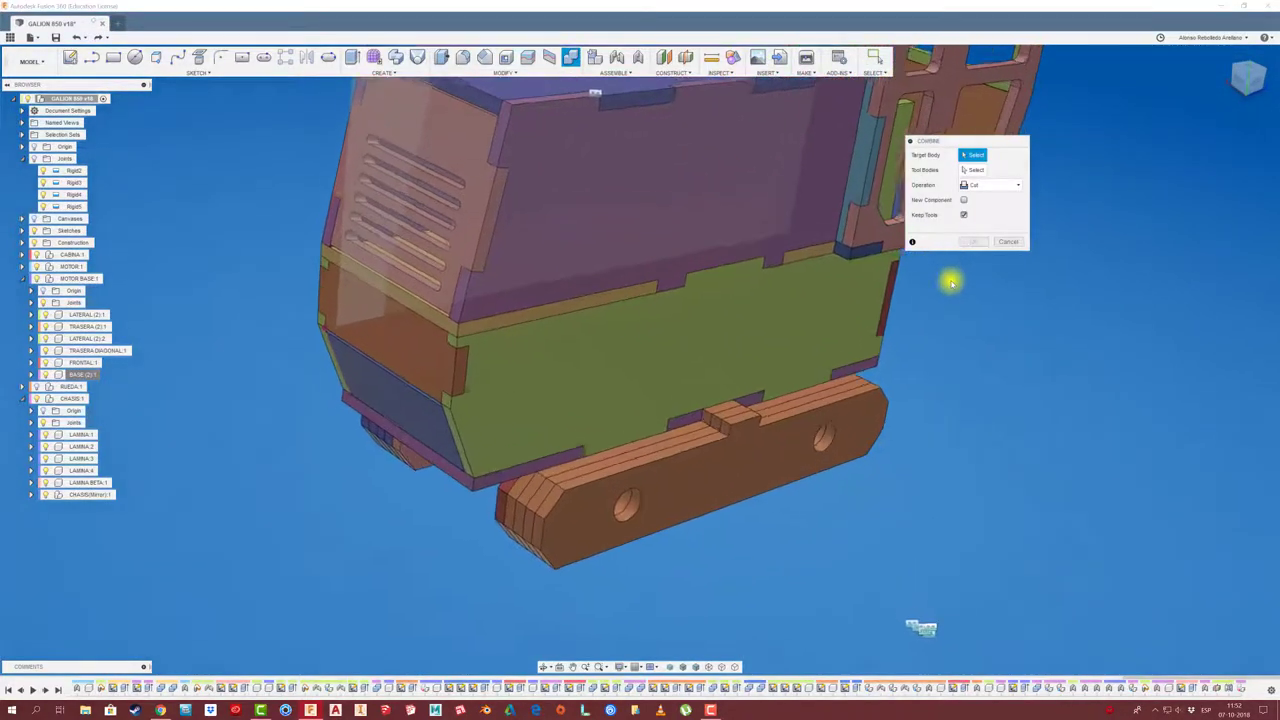
pyautogui.click(530, 477)
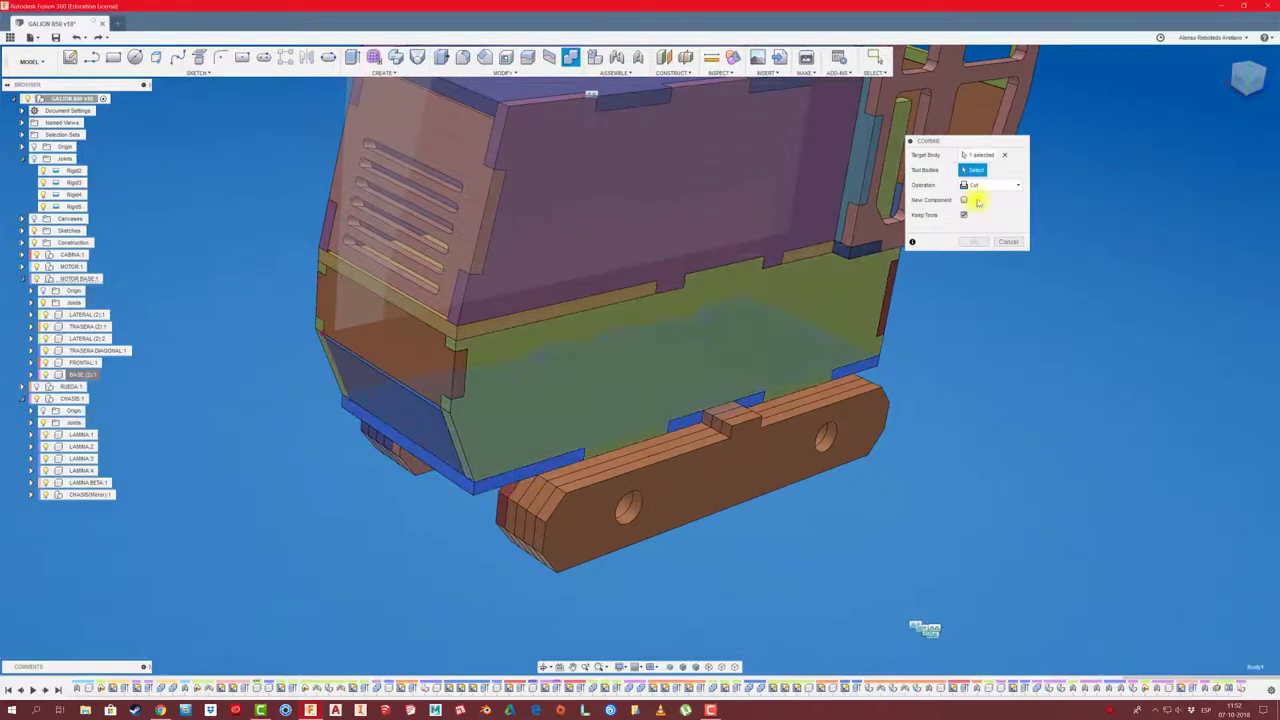
pyautogui.keyDown('shift'); pyautogui.moveTo(734, 443); pyautogui.dragTo(670, 498, button='middle'); pyautogui.keyUp('shift')
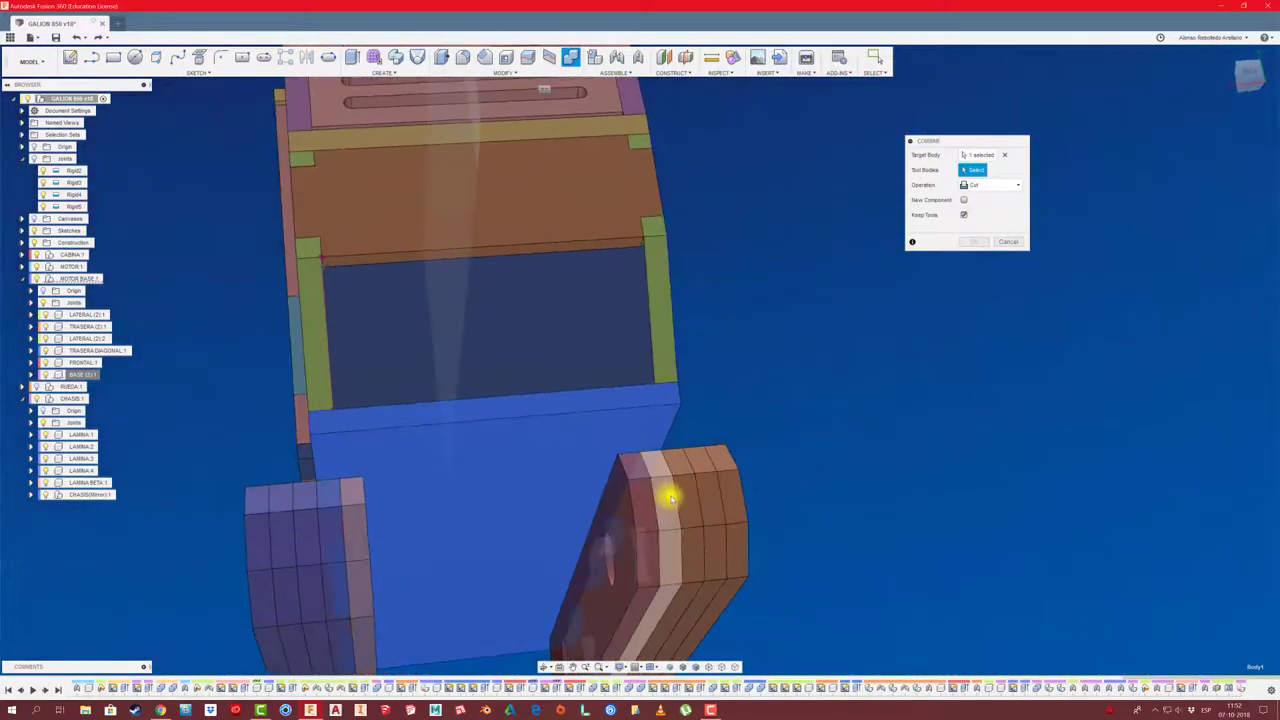
pyautogui.click(669, 498)
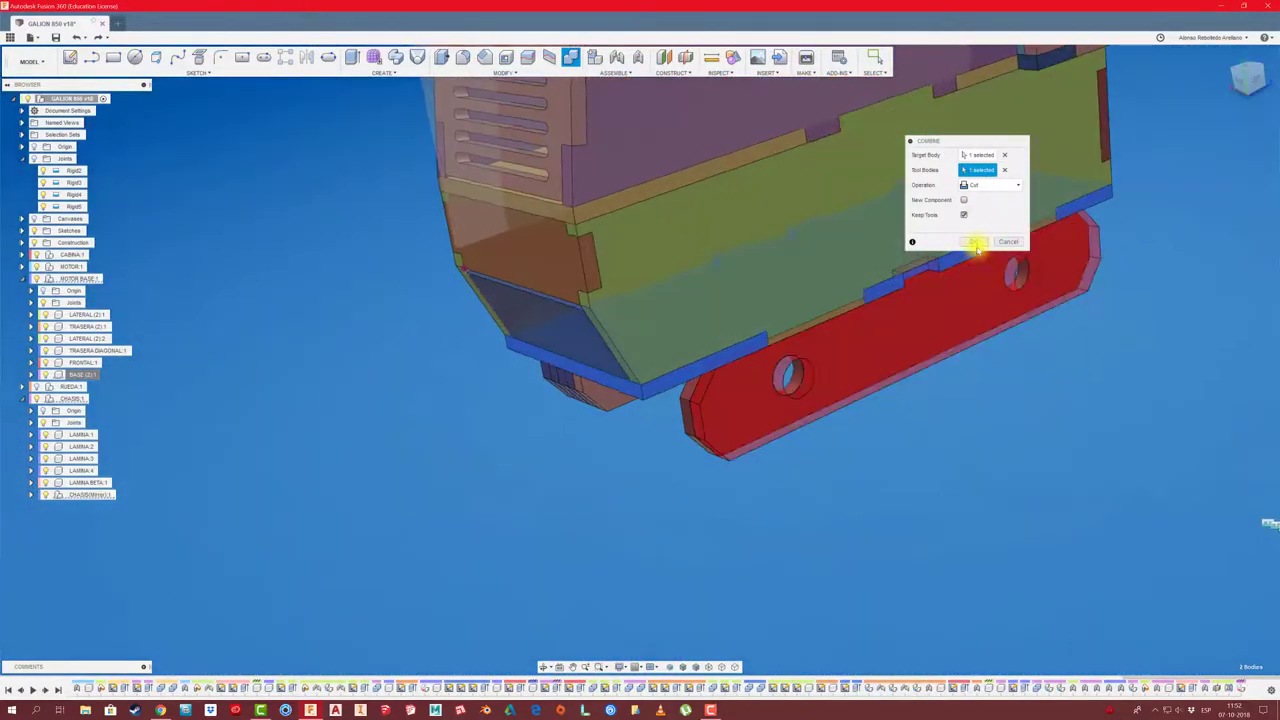
pyautogui.click(975, 242)
# Pull the track pieces out to check the notch, then revert their positions
pyautogui.moveTo(628, 486)
pyautogui.keyDown('shift'); pyautogui.mouseDown(button='middle')
pyautogui.moveTo(615, 470)
pyautogui.moveTo(643, 503)
pyautogui.moveTo(611, 531)
pyautogui.moveTo(574, 497)
pyautogui.moveTo(749, 411)
pyautogui.moveTo(826, 423)
pyautogui.mouseUp(button='middle'); pyautogui.keyUp('shift')
pyautogui.moveTo(826, 423); pyautogui.dragTo(877, 443)
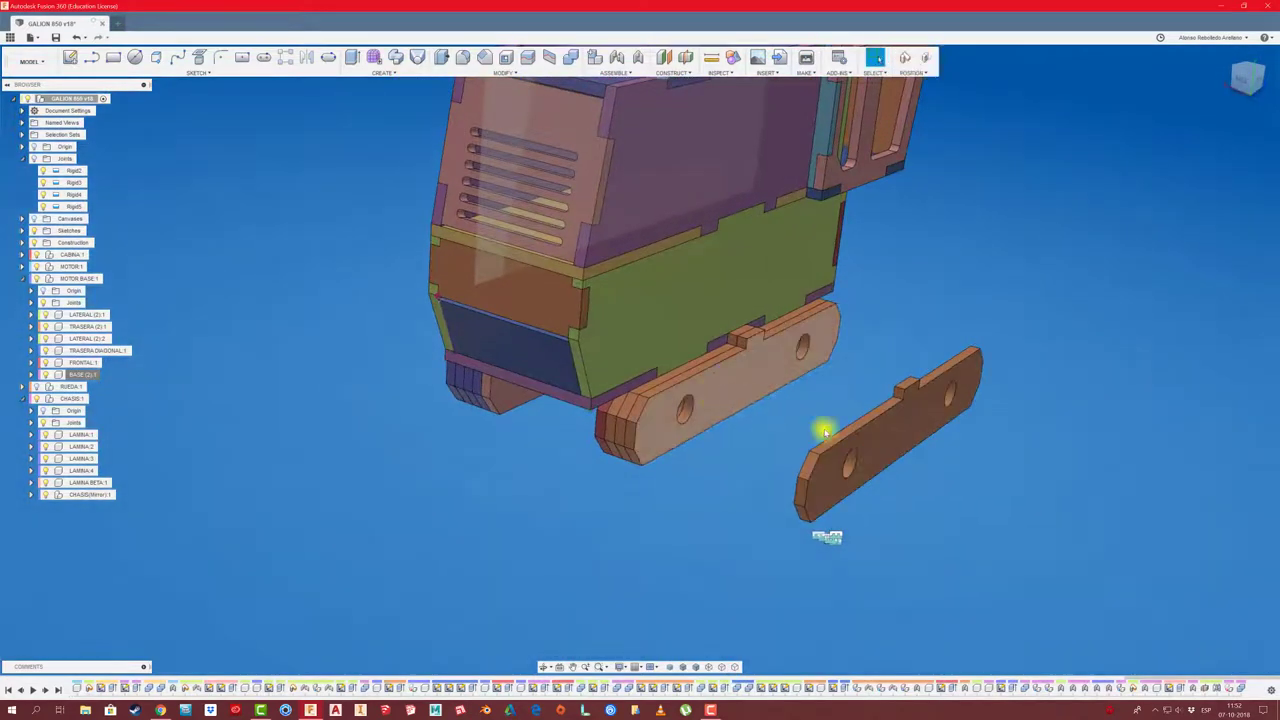
pyautogui.moveTo(732, 393); pyautogui.dragTo(810, 205)
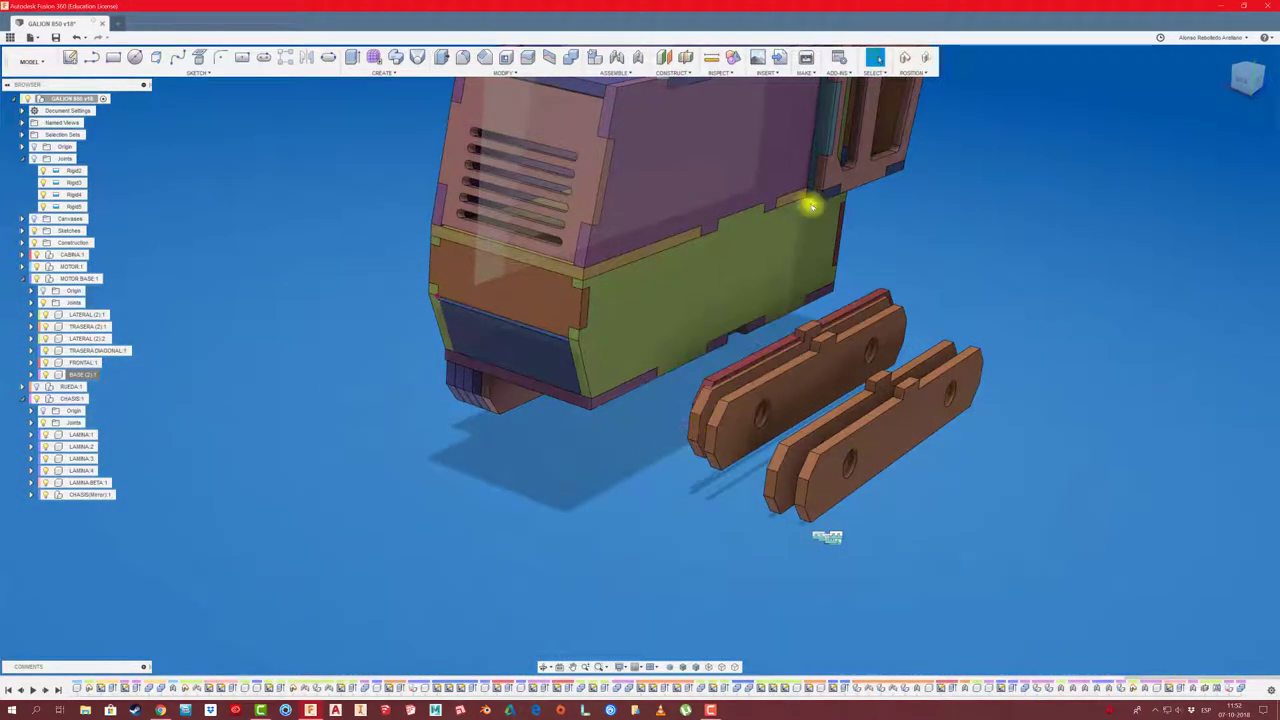
pyautogui.click(928, 58)
# Rigidly join the first two track plates to the green side panel
pyautogui.scroll(-2, 875, 355)
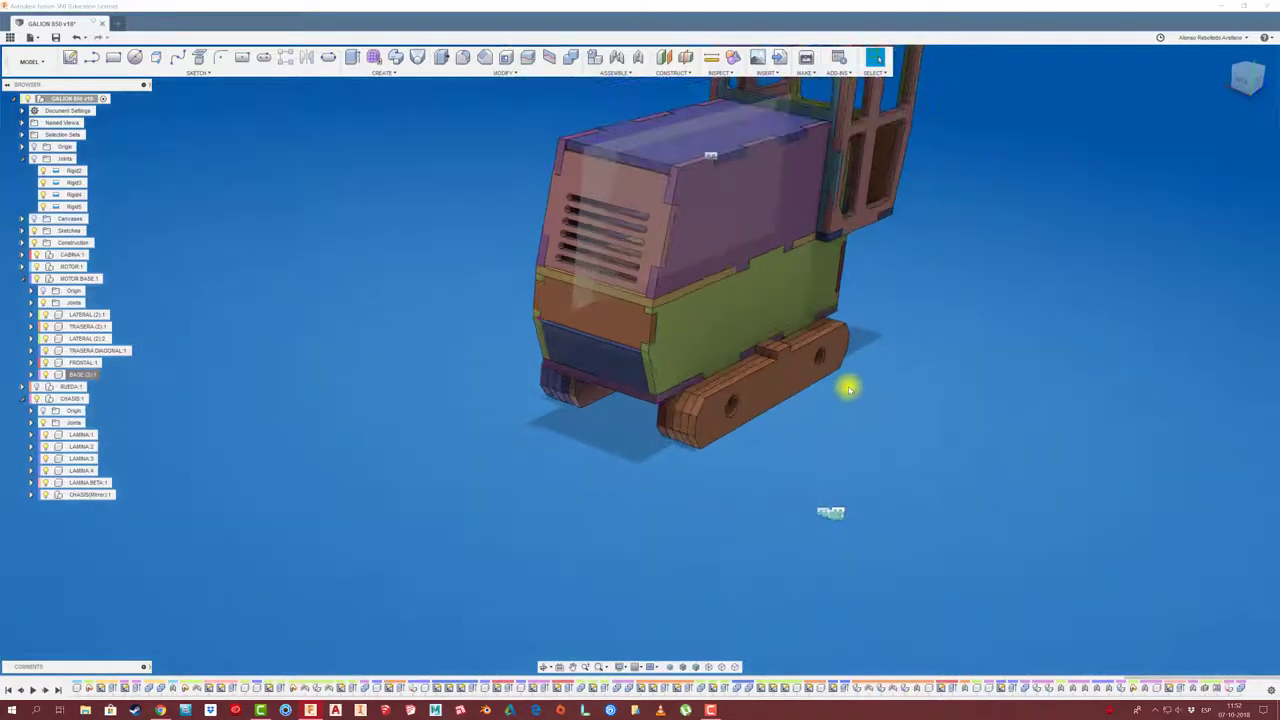
pyautogui.scroll(4, 849, 386)
pyautogui.click(623, 451)
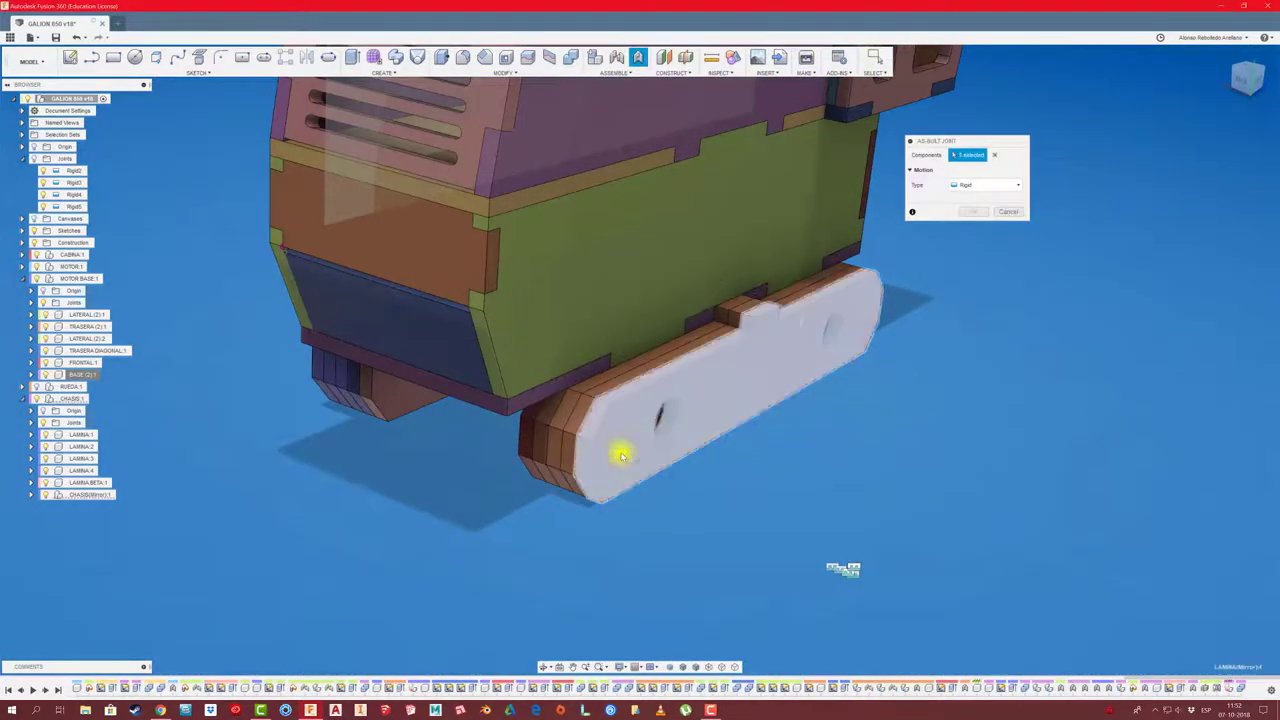
pyautogui.click(523, 451)
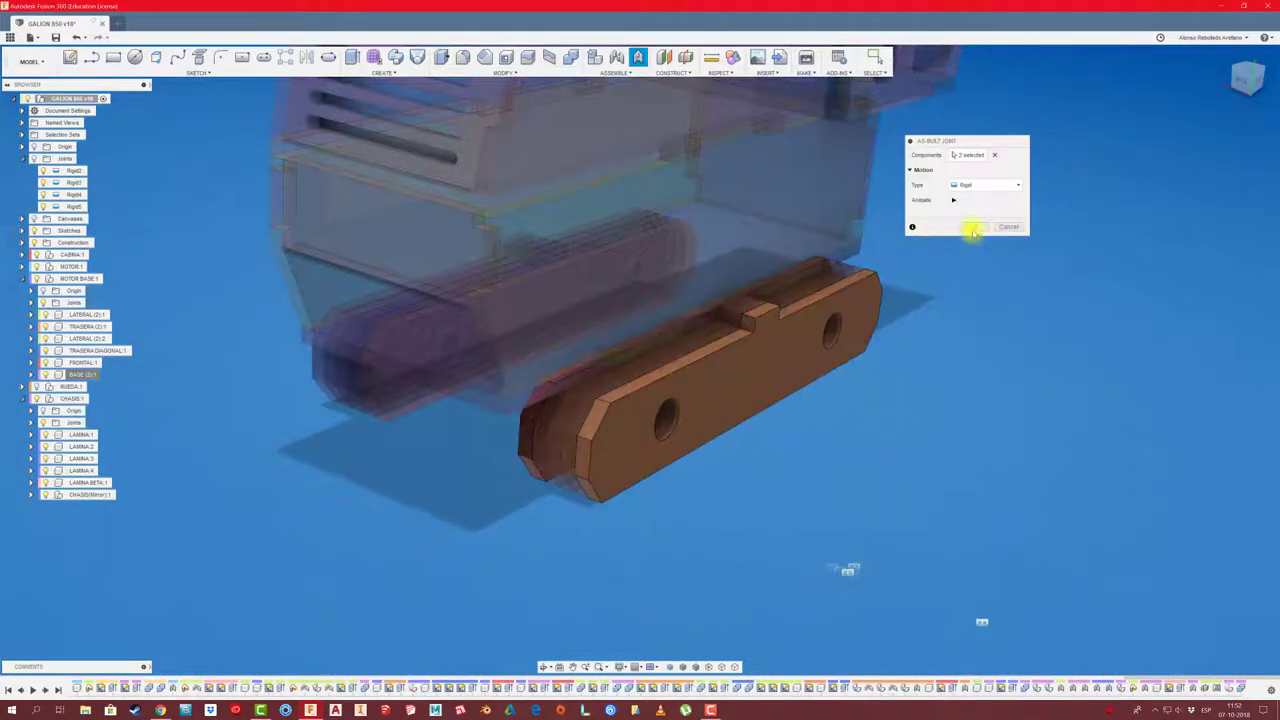
pyautogui.click(972, 228)
pyautogui.hotkey('shift', 'j')
pyautogui.click(543, 434)
pyautogui.click(551, 366)
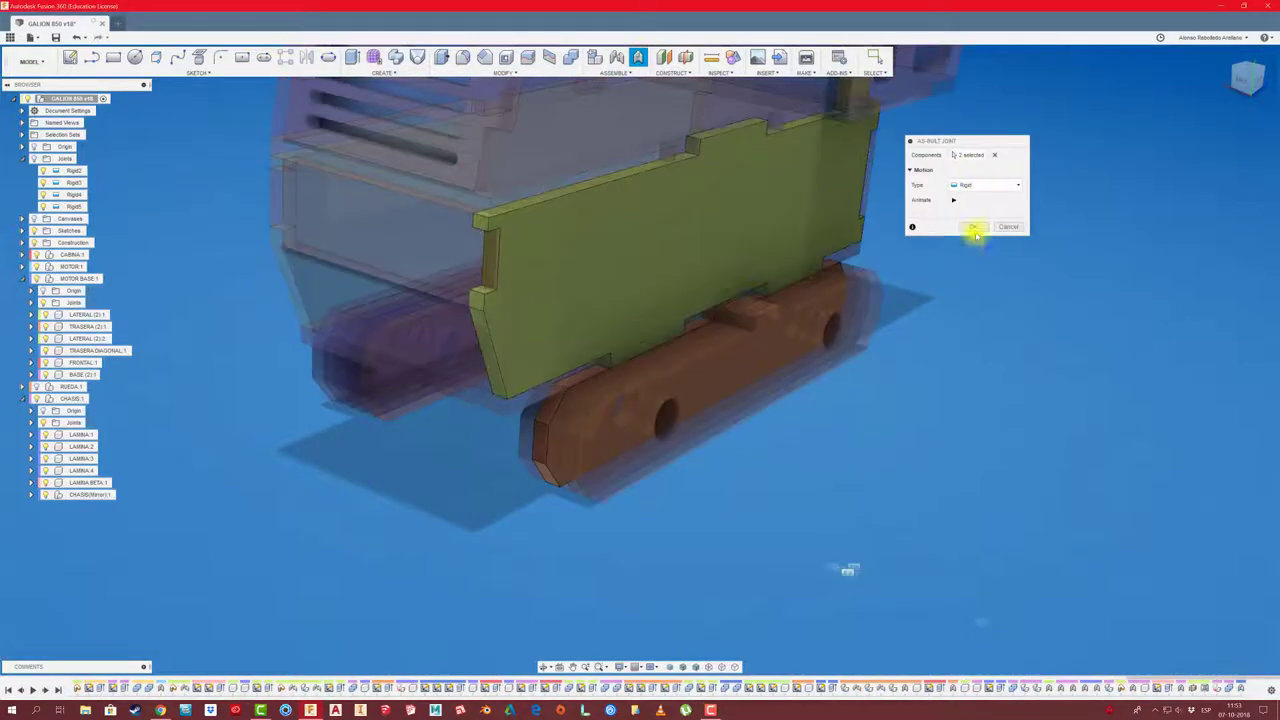
pyautogui.click(975, 233)
# Rigidly join two more track plates to the green side panel, then test for loose pieces
pyautogui.hotkey('shift', 'j')
pyautogui.click(549, 449)
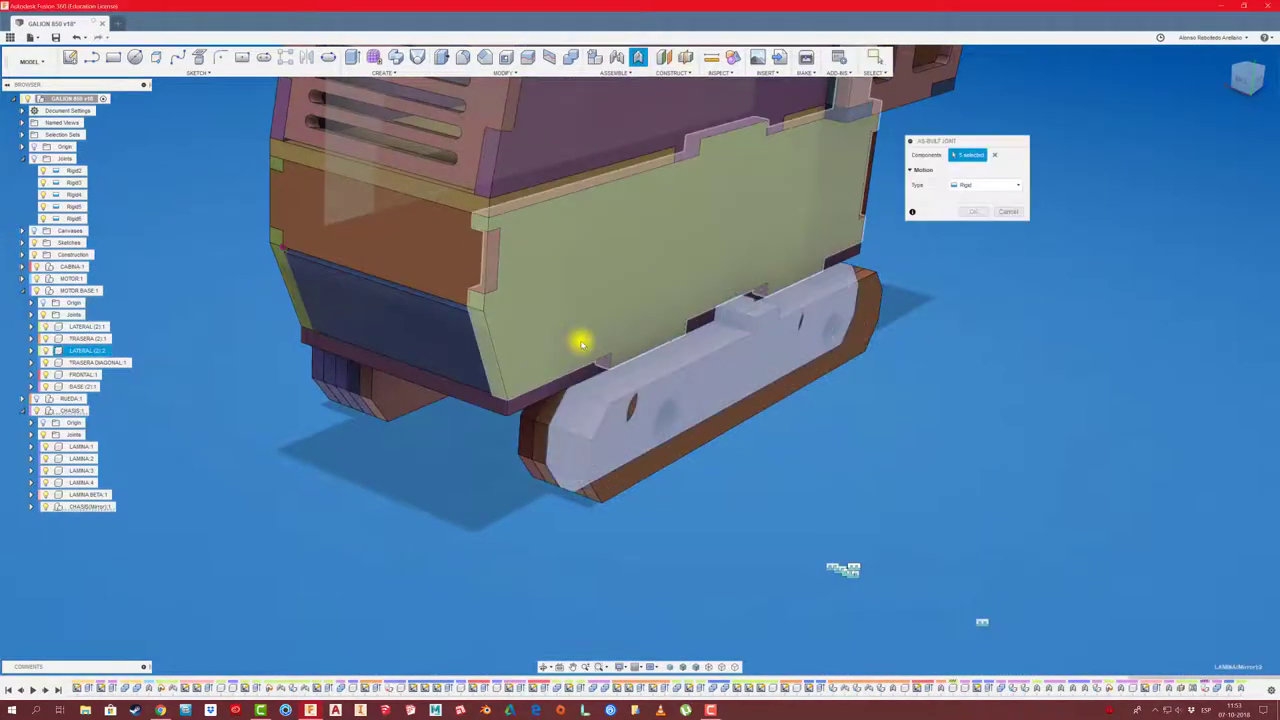
pyautogui.click(581, 343)
pyautogui.click(971, 226)
pyautogui.hotkey('shift', 'j')
pyautogui.click(560, 440)
pyautogui.click(589, 343)
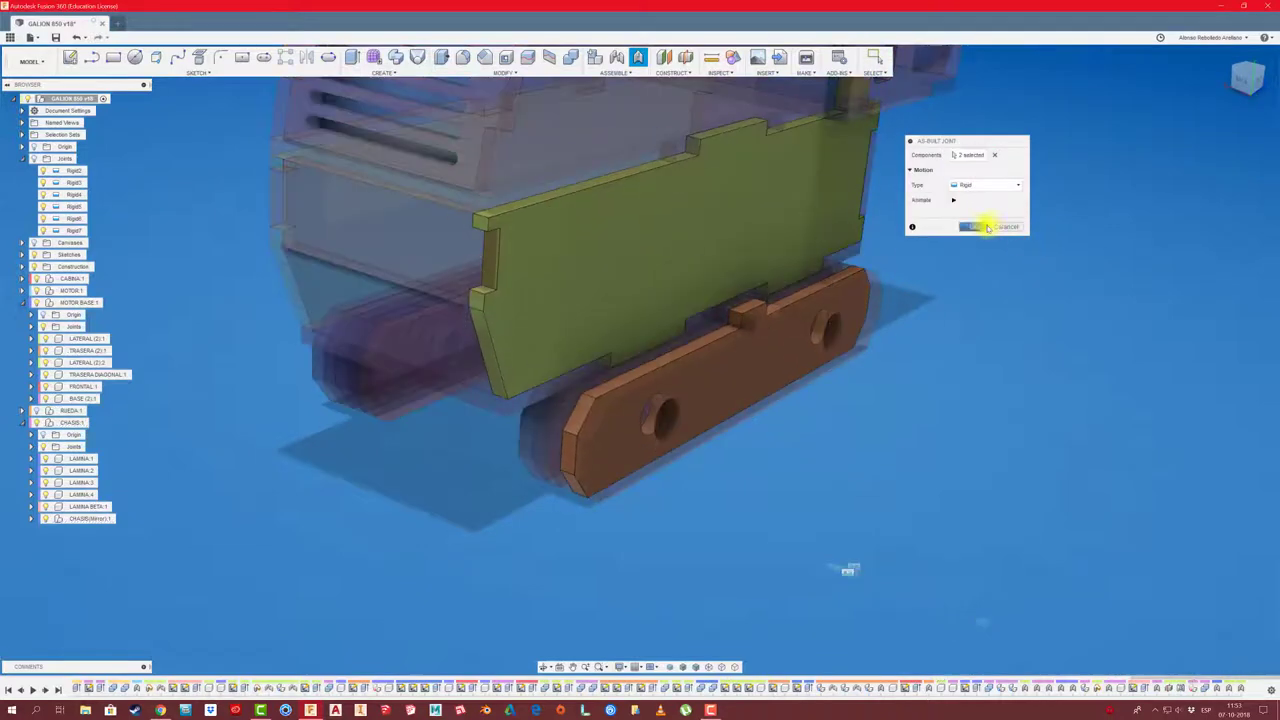
pyautogui.click(987, 228)
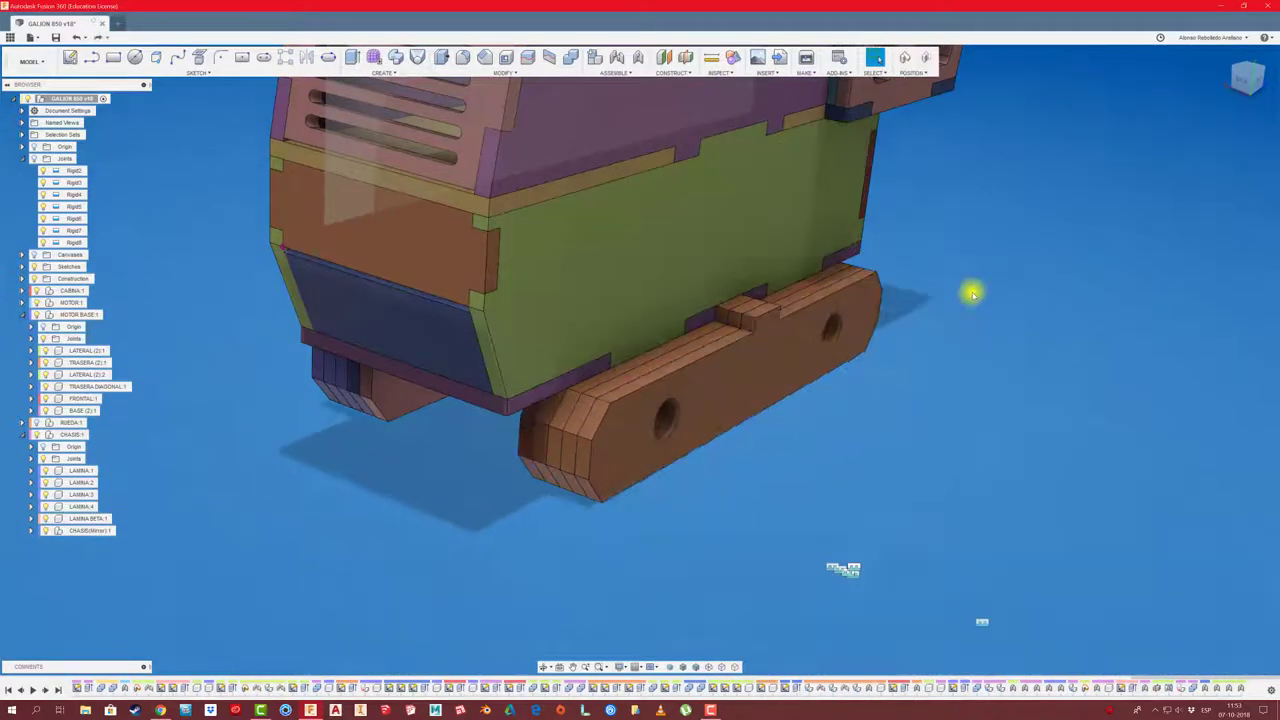
pyautogui.moveTo(586, 417)
pyautogui.mouseDown()
pyautogui.moveTo(491, 434)
pyautogui.moveTo(514, 508)
pyautogui.moveTo(487, 562)
pyautogui.mouseUp()
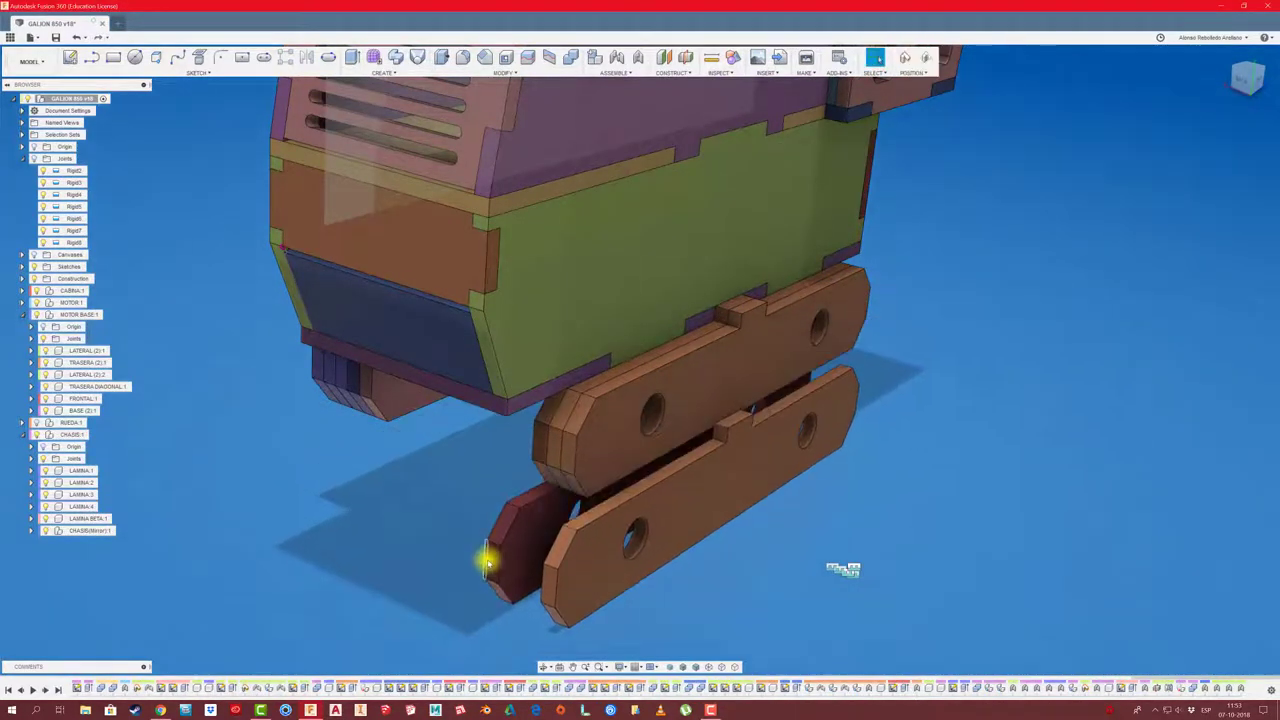
# Fix the loose track plate with another rigid joint and view the whole model
pyautogui.click(638, 57)
pyautogui.click(529, 443)
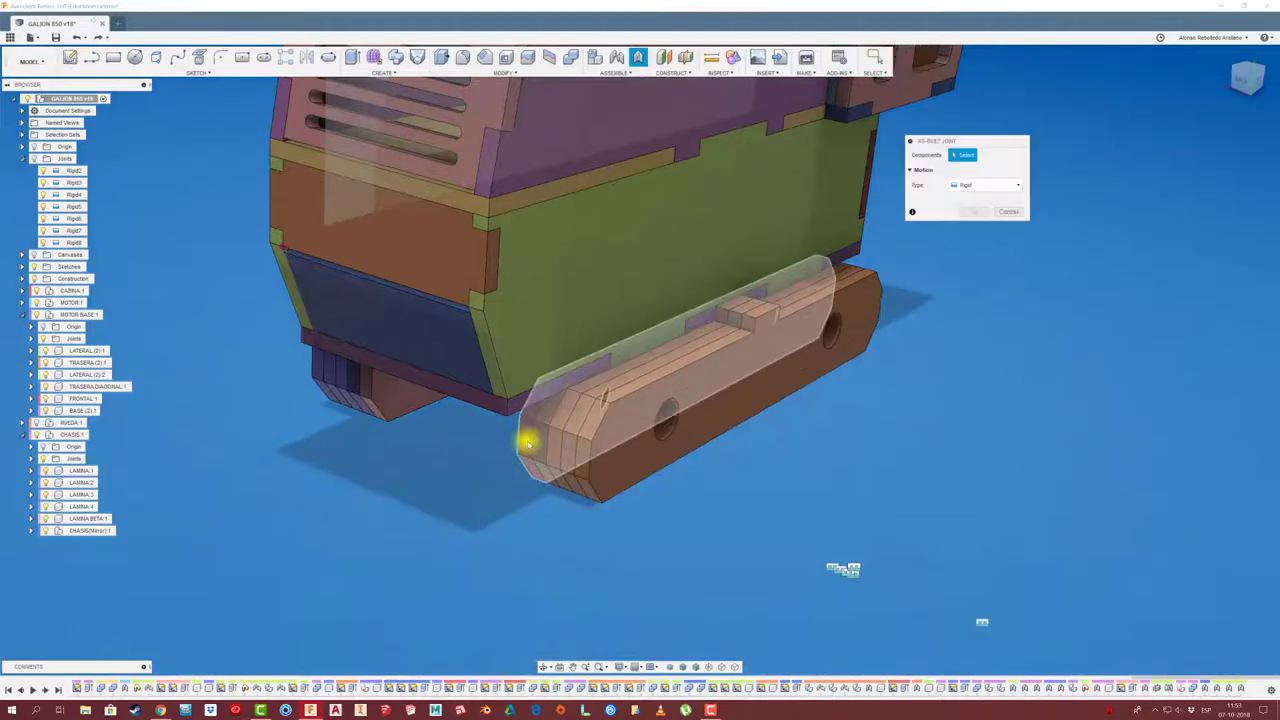
pyautogui.click(509, 409)
pyautogui.click(977, 223)
pyautogui.moveTo(725, 509)
pyautogui.keyDown('shift'); pyautogui.mouseDown(button='middle')
pyautogui.moveTo(651, 463)
pyautogui.moveTo(766, 463)
pyautogui.moveTo(712, 428)
pyautogui.moveTo(983, 486)
pyautogui.moveTo(966, 486)
pyautogui.mouseUp(button='middle'); pyautogui.keyUp('shift')
pyautogui.scroll(5, 353, 390)
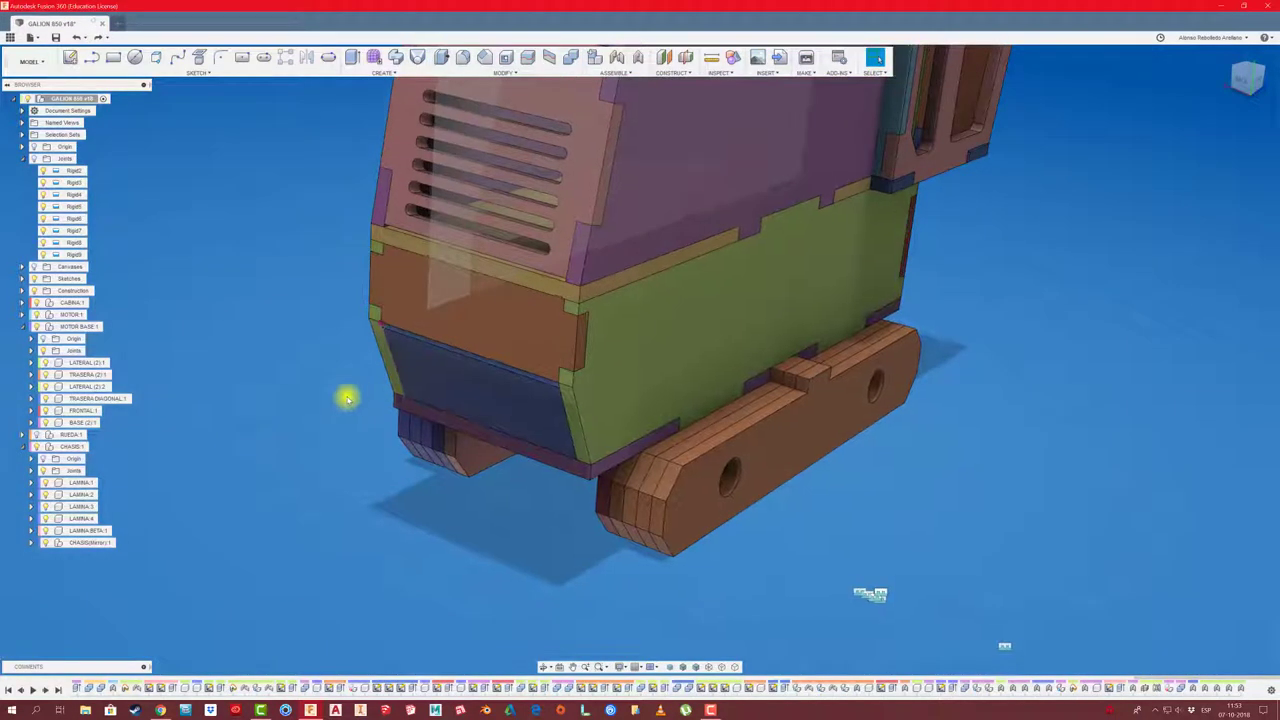
# Begin a rigid joint between the orange track plate and the green side panel
pyautogui.click(638, 57)
pyautogui.click(551, 357)
pyautogui.click(720, 320)
# Finish the orange plate's rigid joint and collapse MOTOR BASE:1 and CHASIS:1 in the browser
pyautogui.click(972, 230)
pyautogui.scroll(-5, 289, 389)
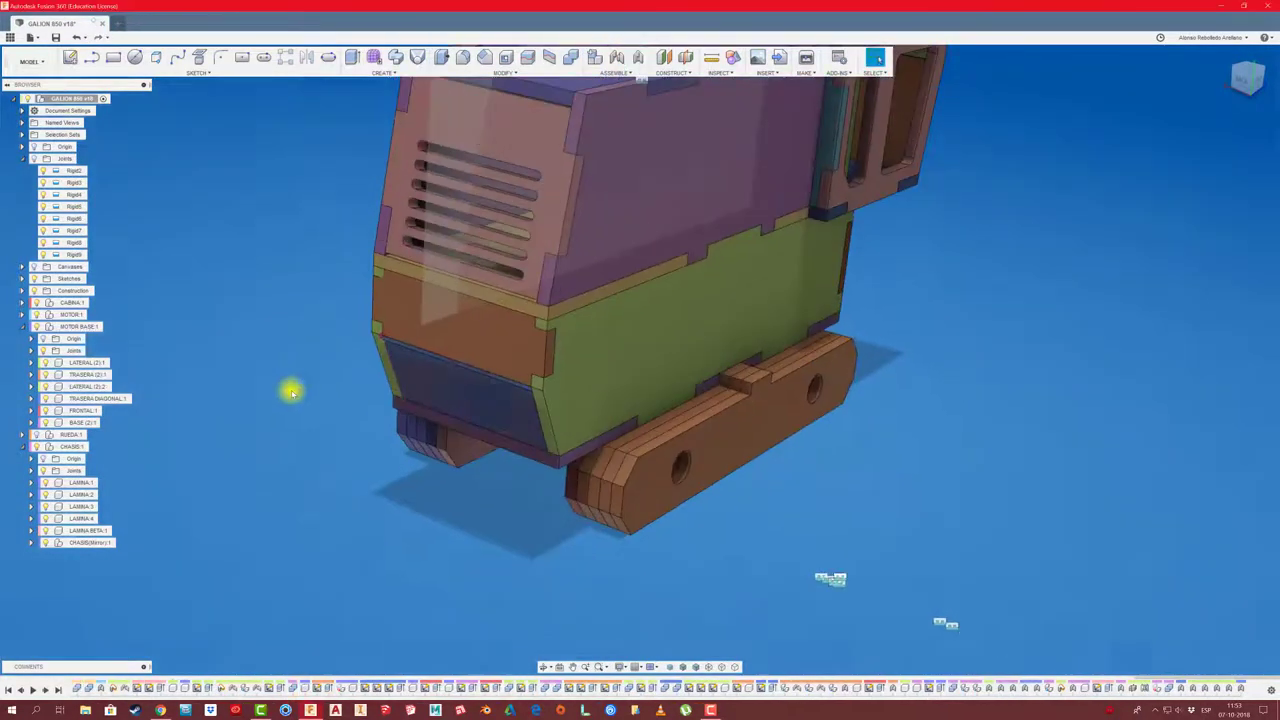
pyautogui.keyDown('shift'); pyautogui.moveTo(289, 389); pyautogui.dragTo(175, 302, button='middle'); pyautogui.keyUp('shift')
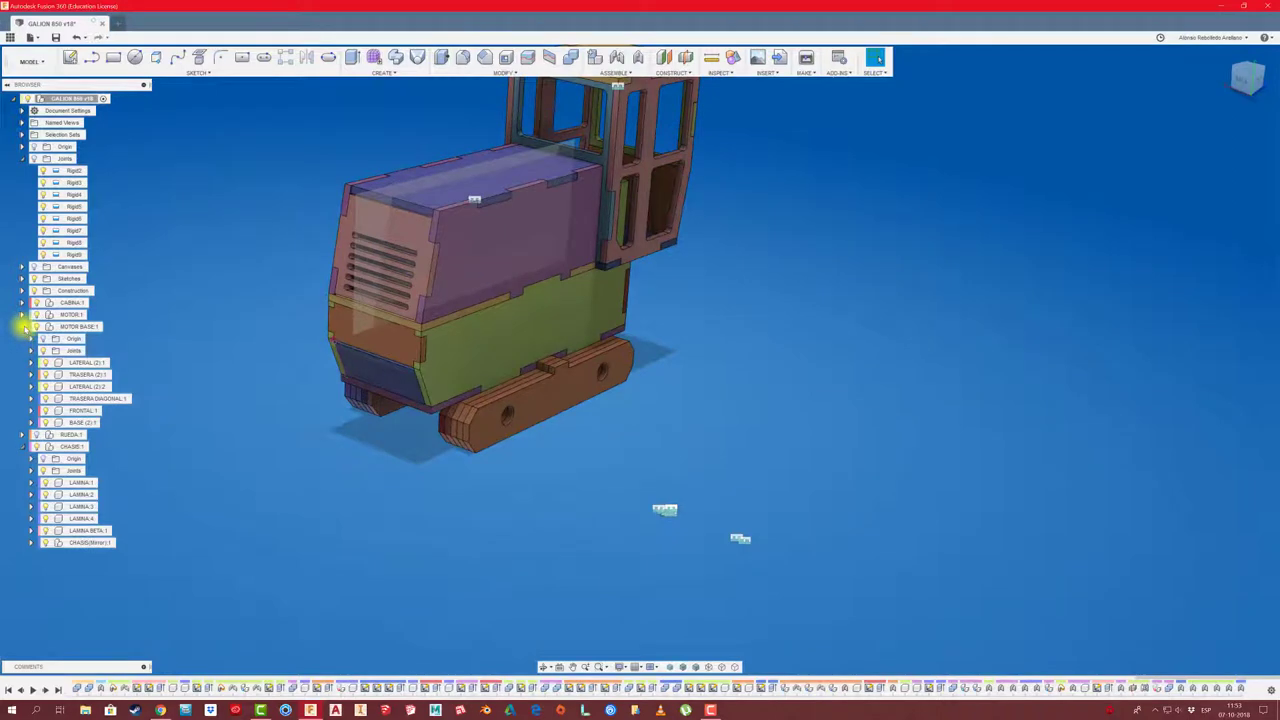
pyautogui.click(23, 327)
pyautogui.click(23, 351)
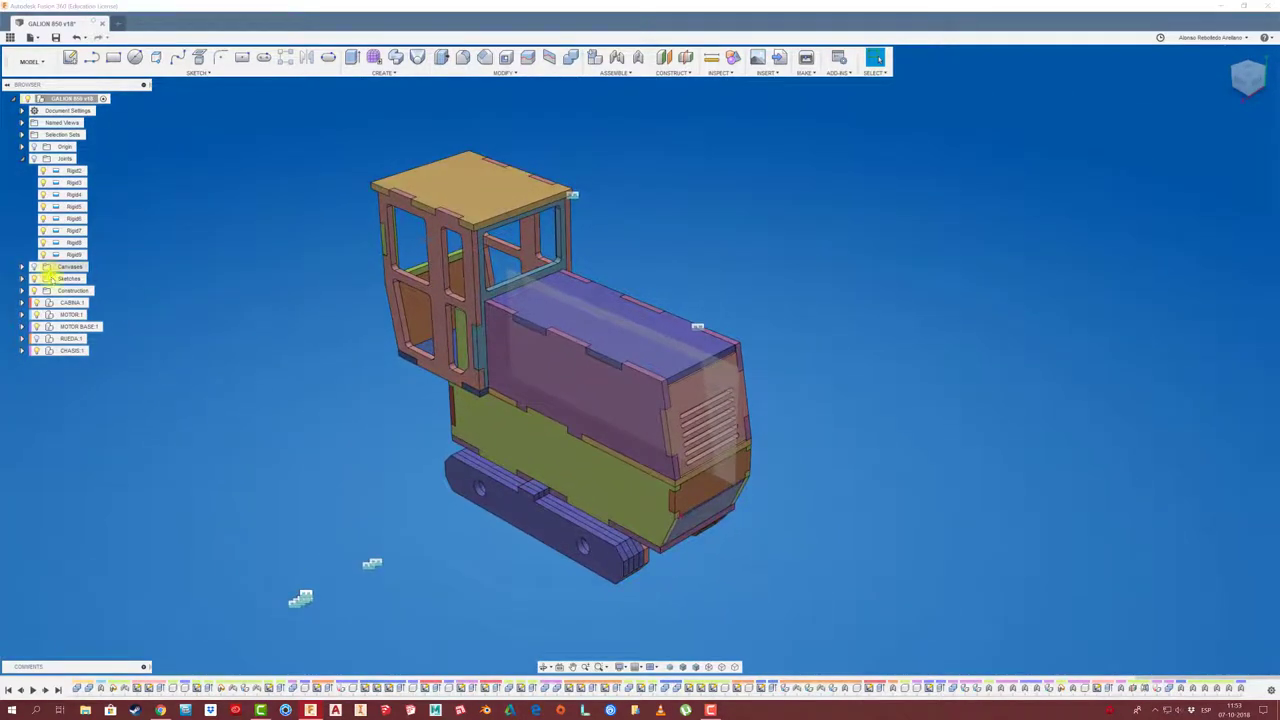
# Show the hidden RUEDA:1 wheel and view the truck from the Front
pyautogui.click(43, 339)
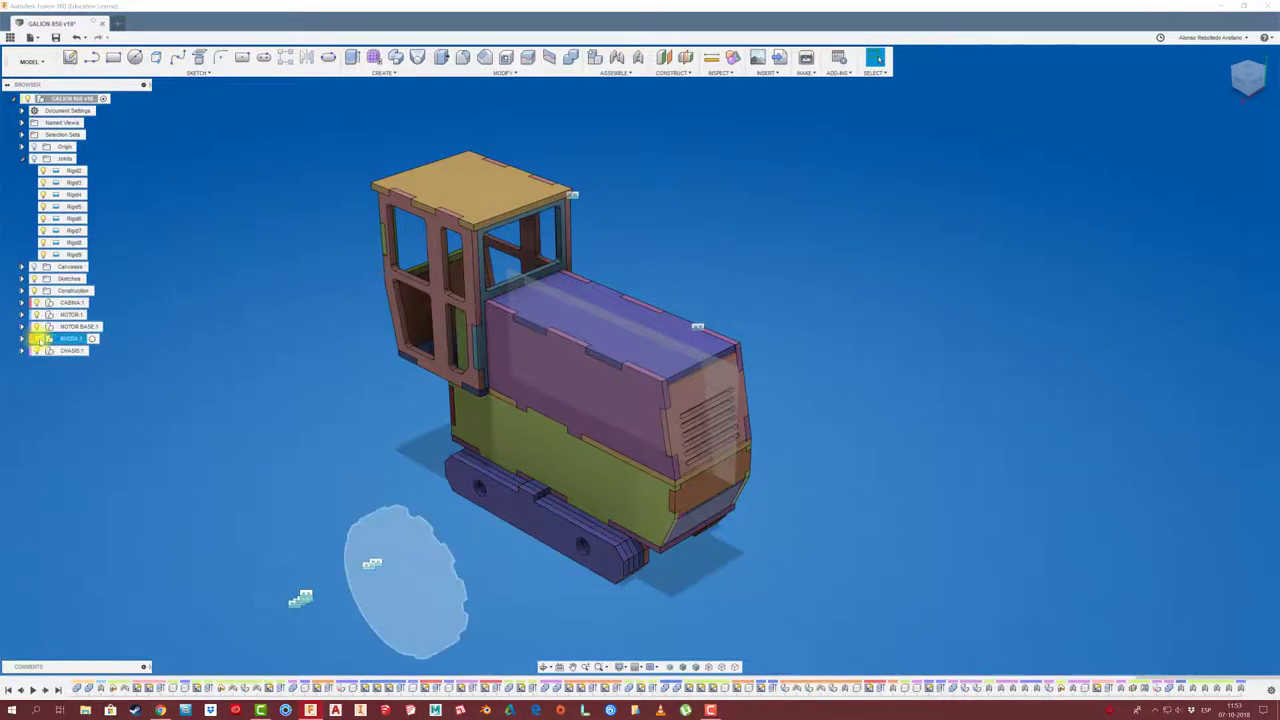
pyautogui.moveTo(305, 505)
pyautogui.keyDown('shift'); pyautogui.mouseDown(button='middle')
pyautogui.moveTo(452, 521)
pyautogui.moveTo(423, 505)
pyautogui.mouseUp(button='middle'); pyautogui.keyUp('shift')
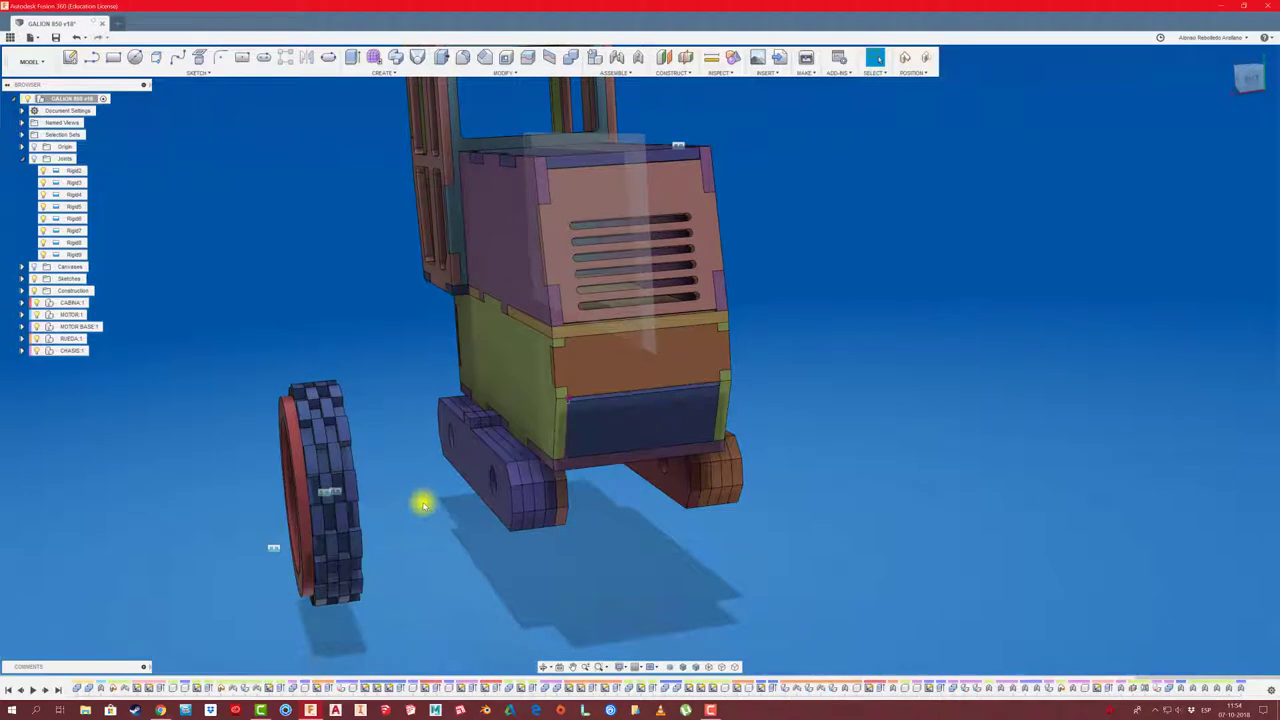
pyautogui.moveTo(423, 505)
pyautogui.keyDown('shift'); pyautogui.mouseDown(button='middle')
pyautogui.moveTo(437, 492)
pyautogui.moveTo(418, 428)
pyautogui.mouseUp(button='middle'); pyautogui.keyUp('shift')
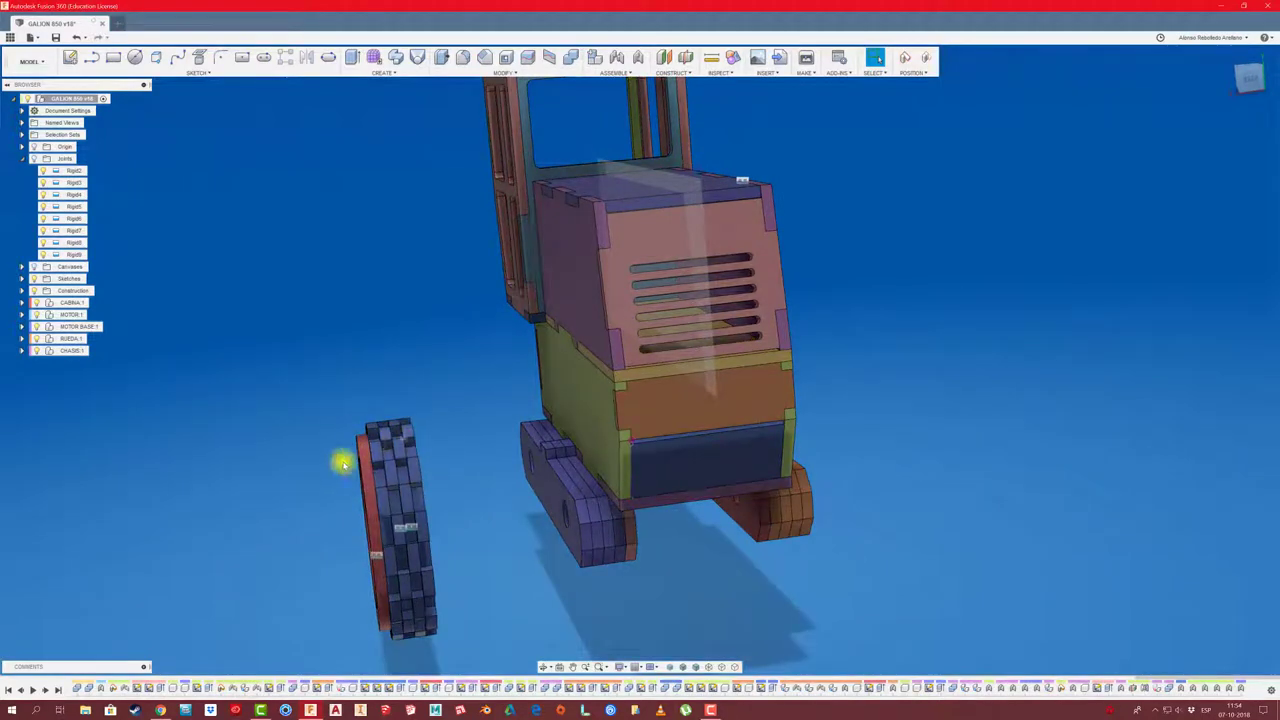
pyautogui.click(1250, 78)
pyautogui.scroll(2, 350, 430)
pyautogui.scroll(2, 400, 450)
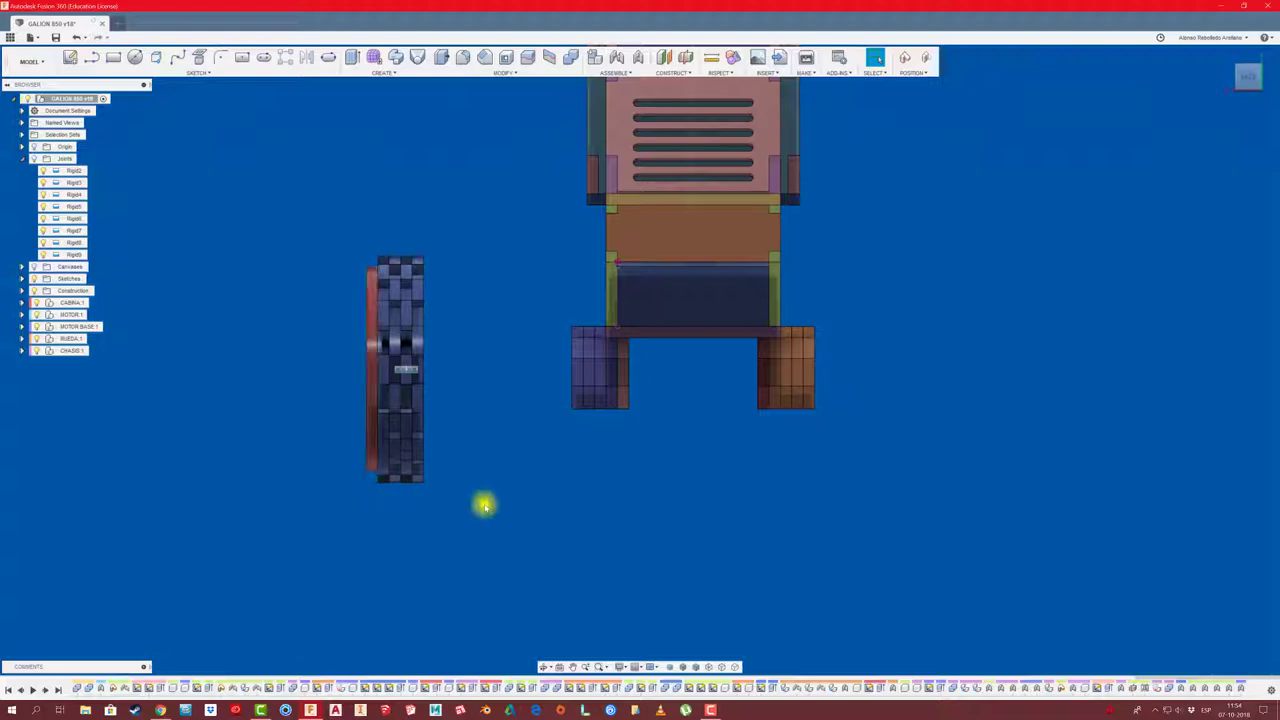
# Measure 15.00 mm between the two wheel edges
pyautogui.click(712, 57)
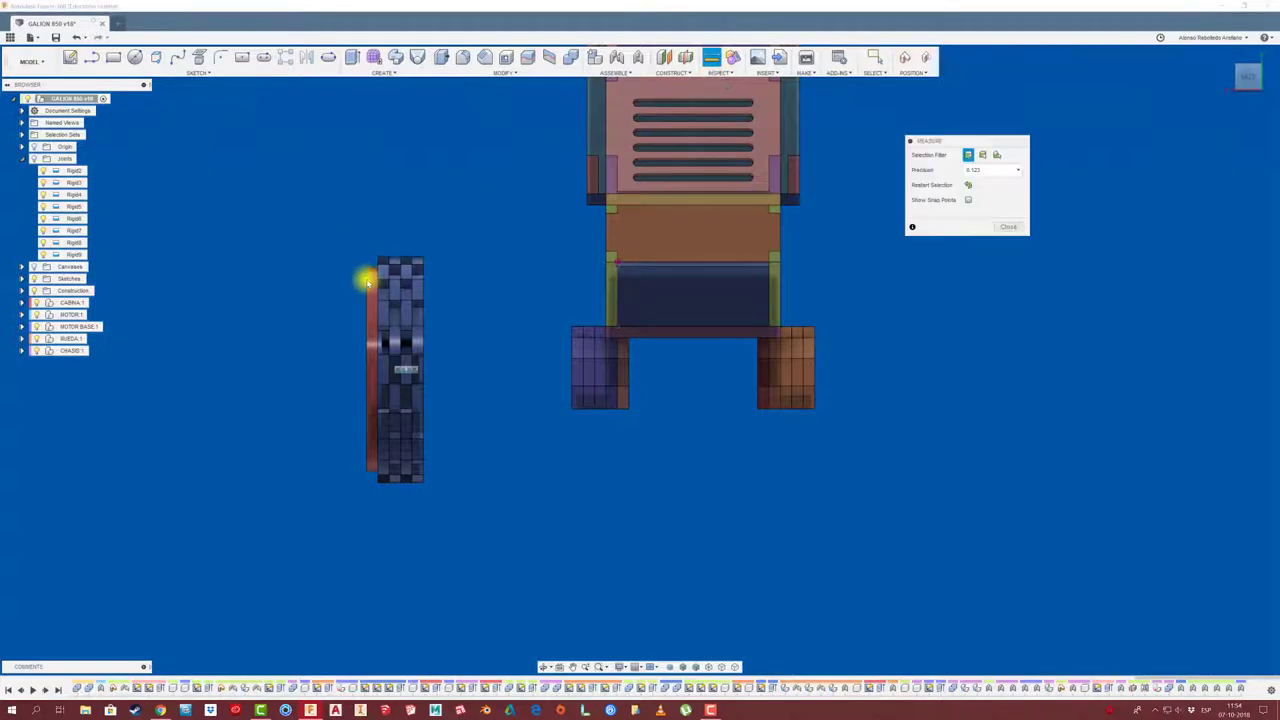
pyautogui.click(387, 283)
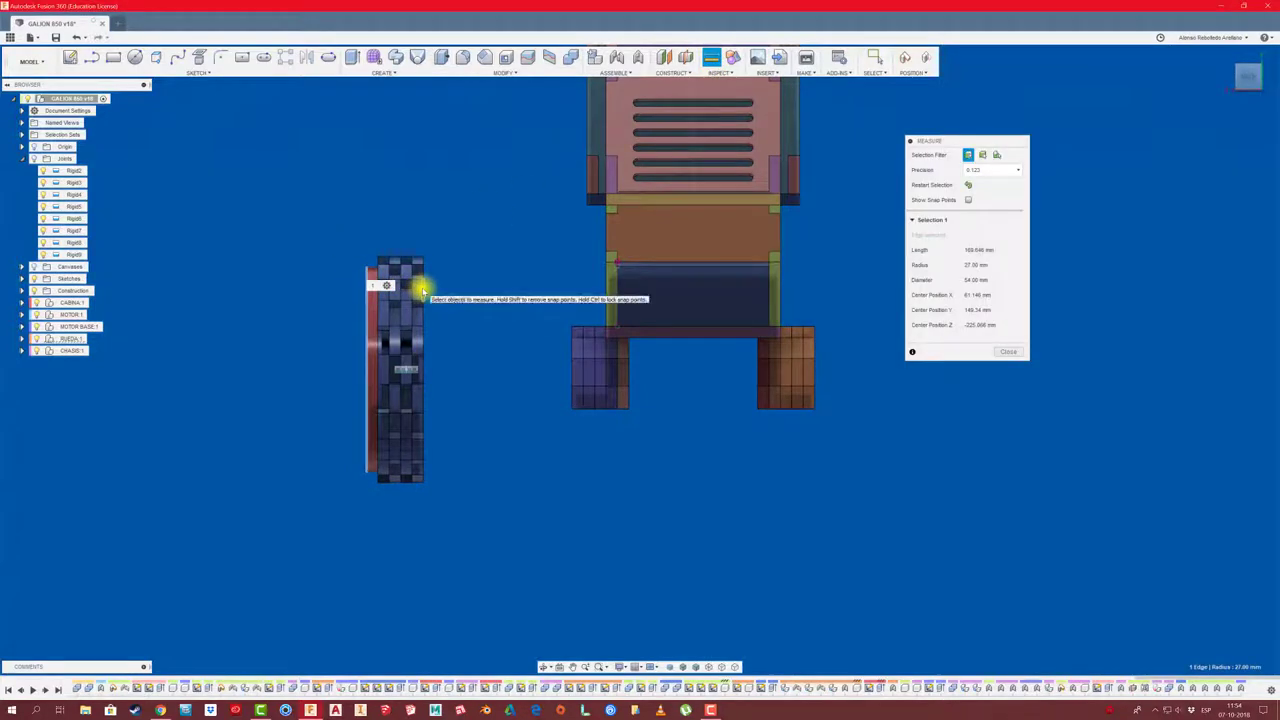
pyautogui.click(421, 290)
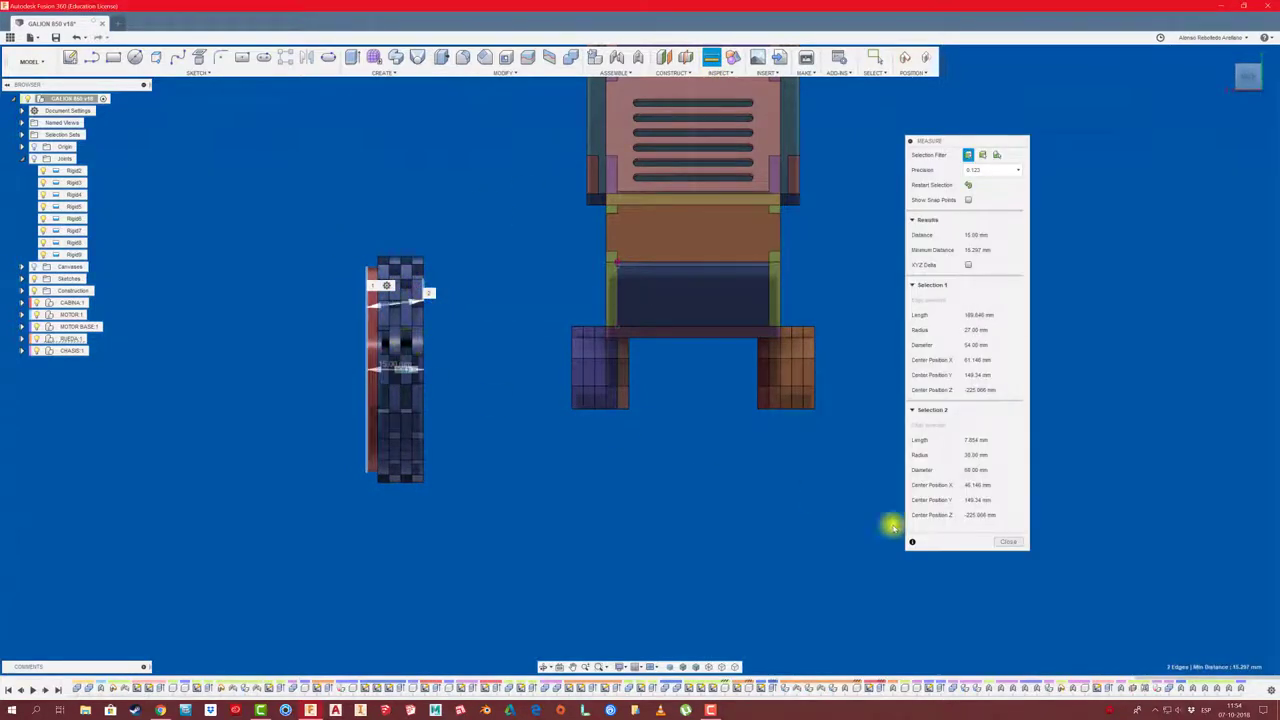
pyautogui.click(1009, 543)
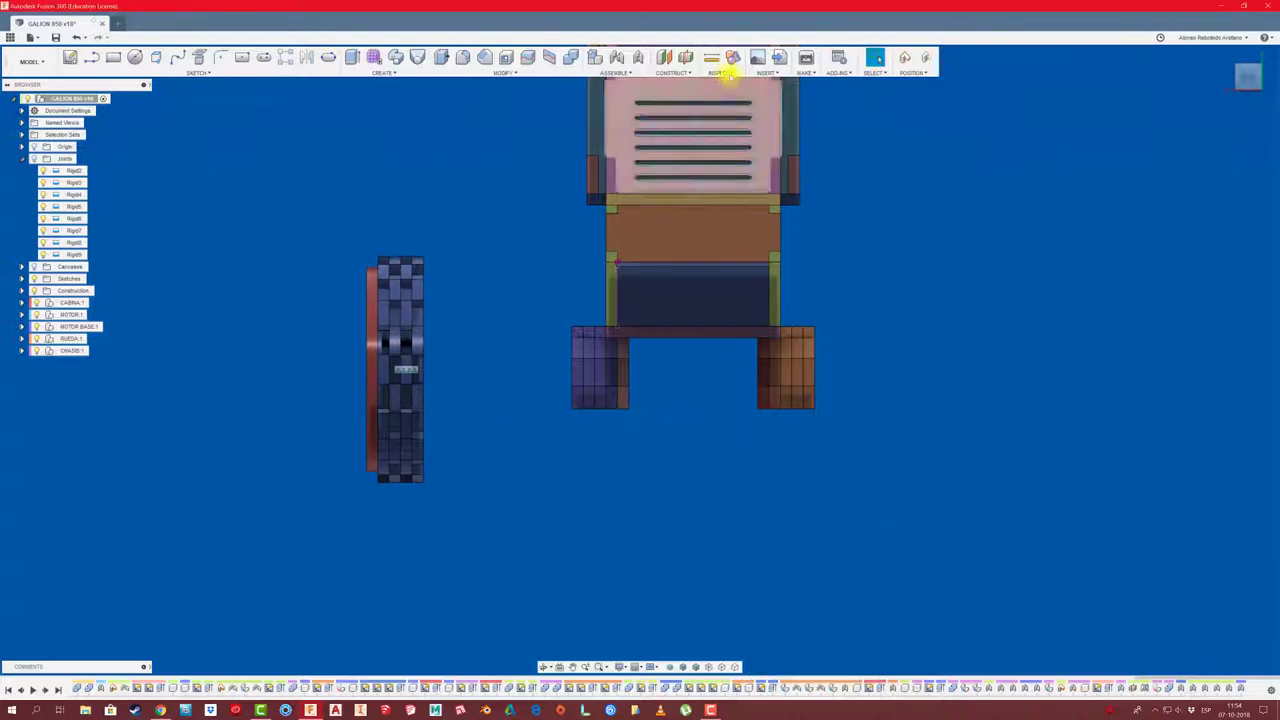
# Measure 64.00 mm between the two lower chassis plates
pyautogui.click(711, 57)
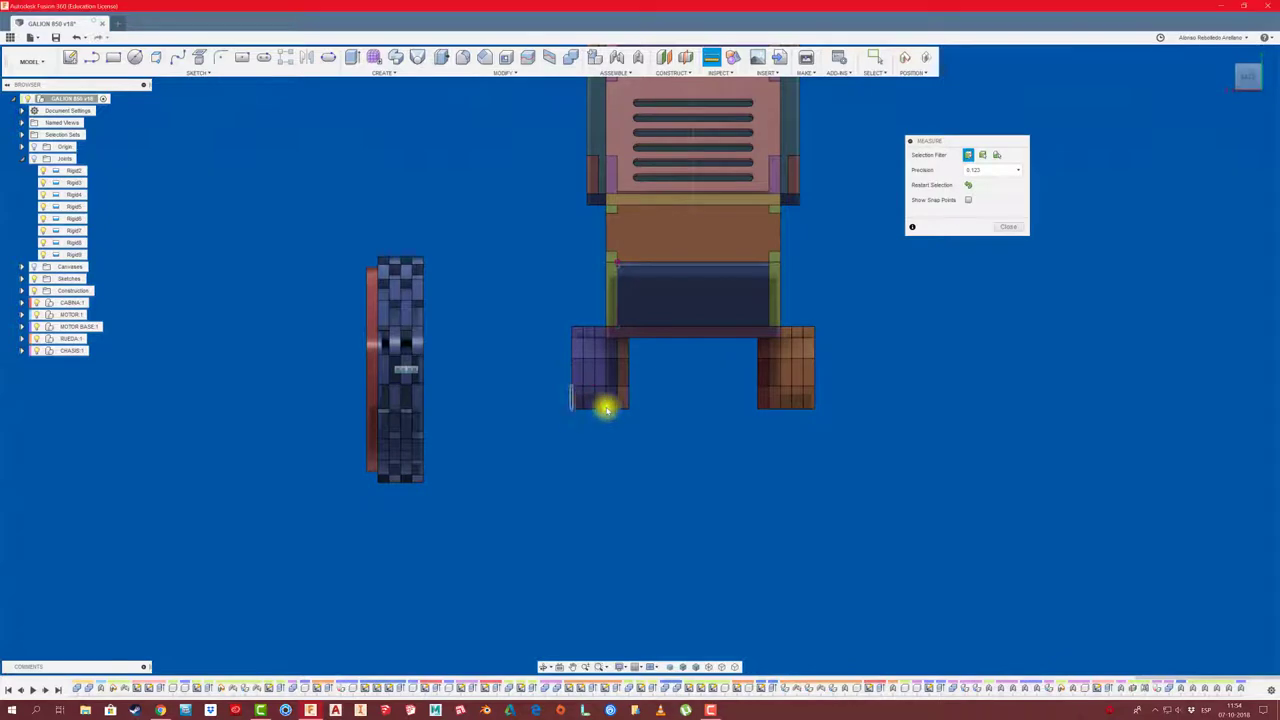
pyautogui.click(603, 405)
pyautogui.click(816, 400)
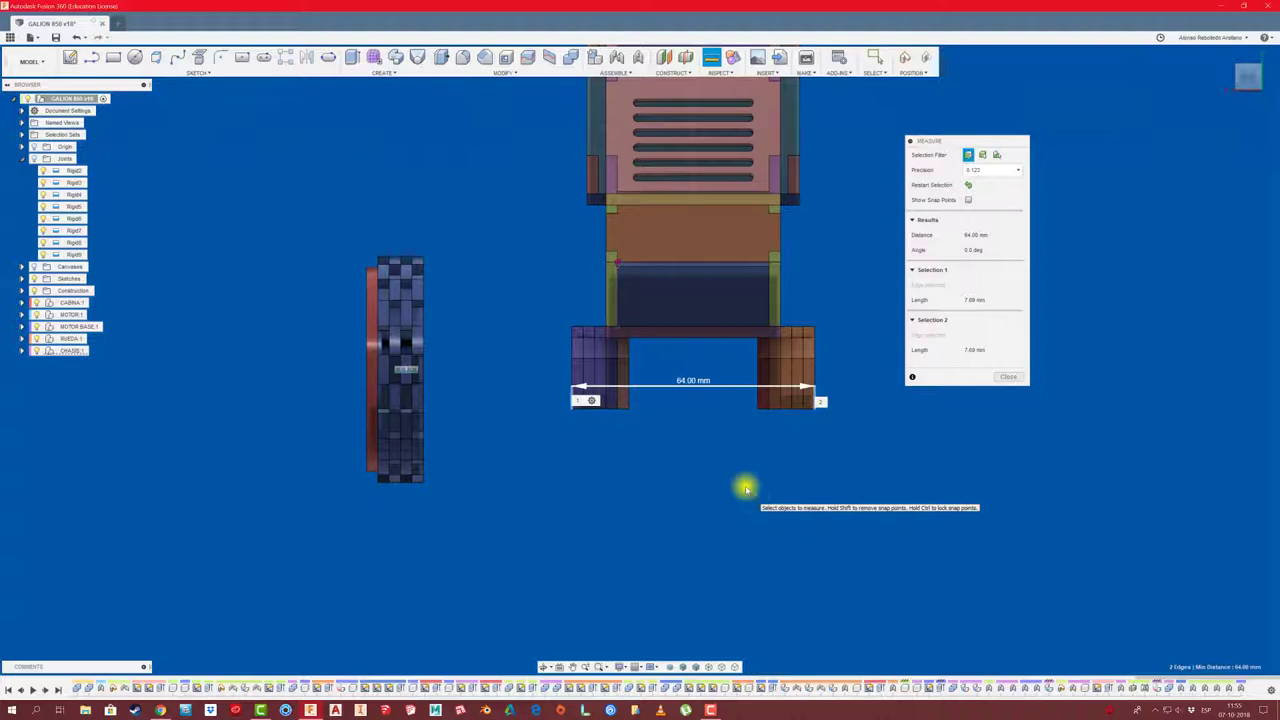
pyautogui.click(1010, 377)
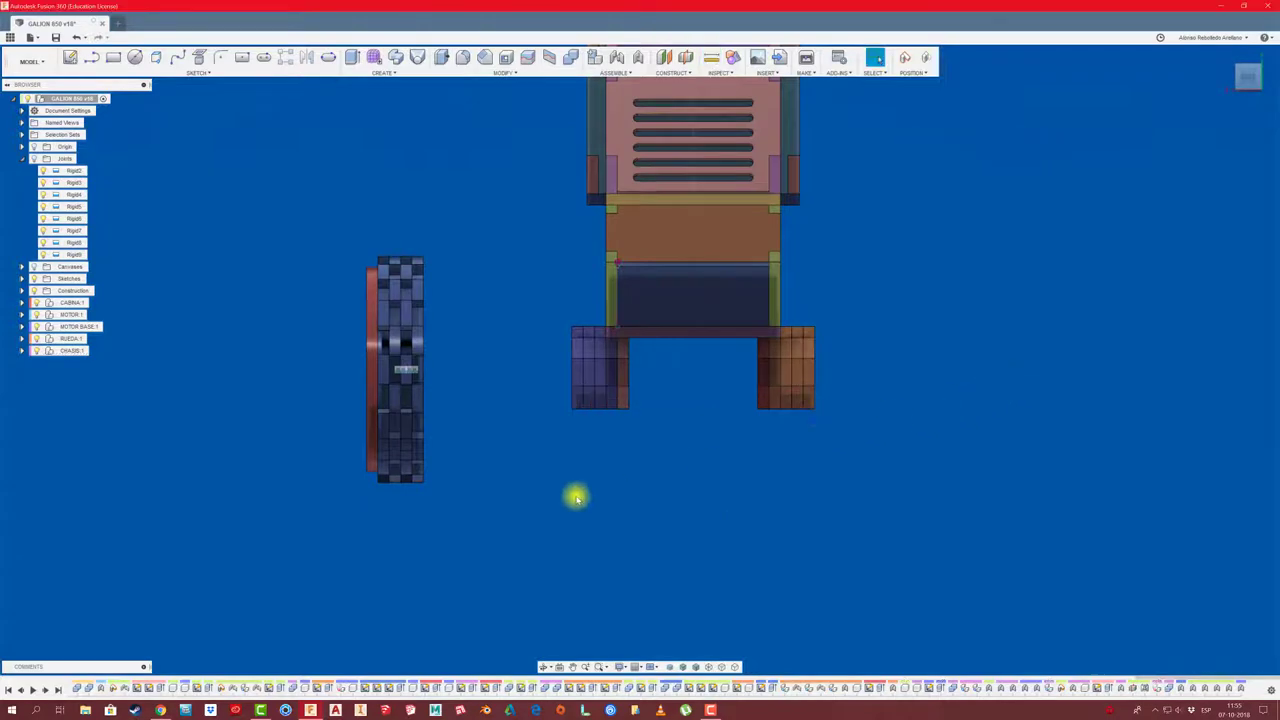
# Return to the home view, activate RUEDA:1 and add a named empty sub-component inside it
pyautogui.press('F6')
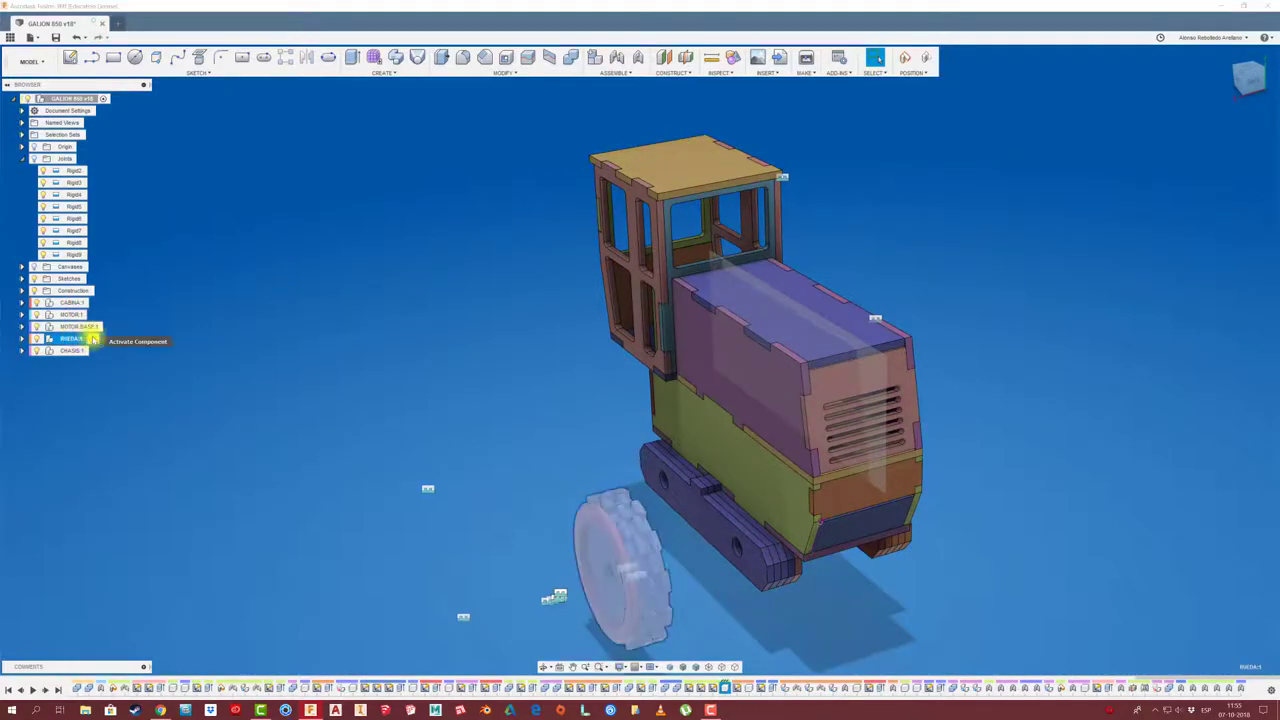
pyautogui.click(92, 338)
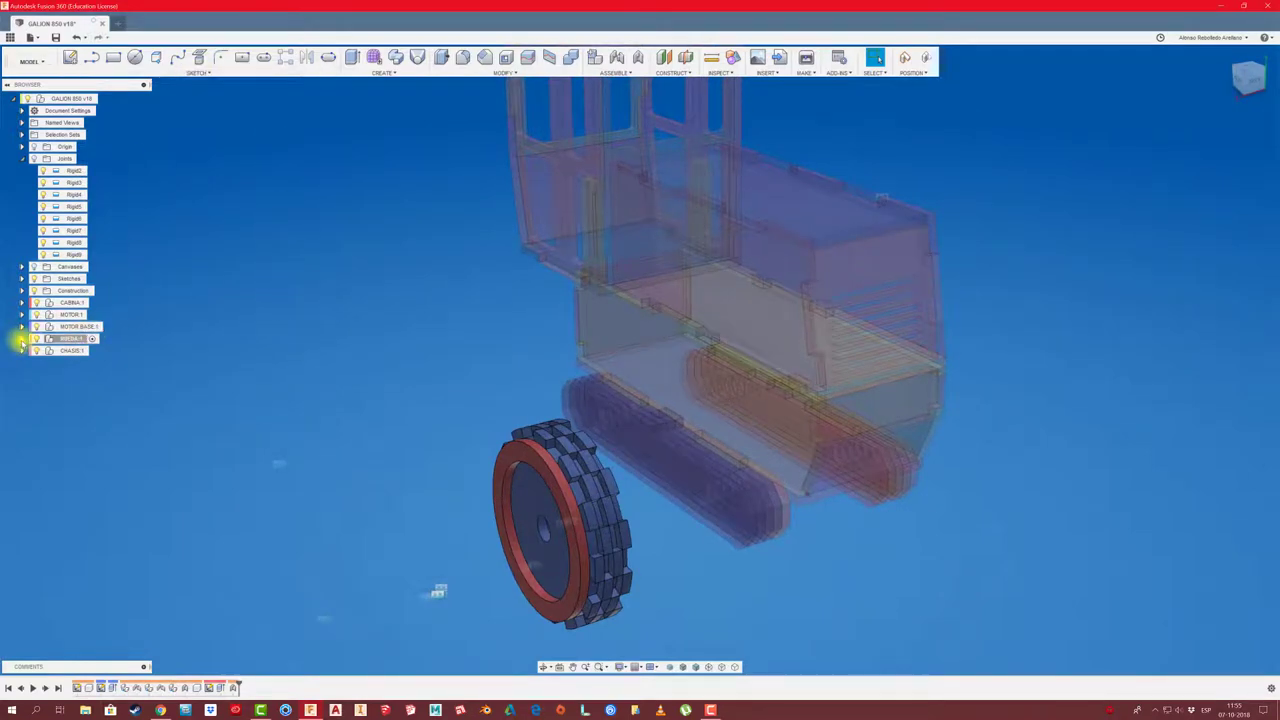
pyautogui.click(22, 339)
pyautogui.rightClick(72, 341)
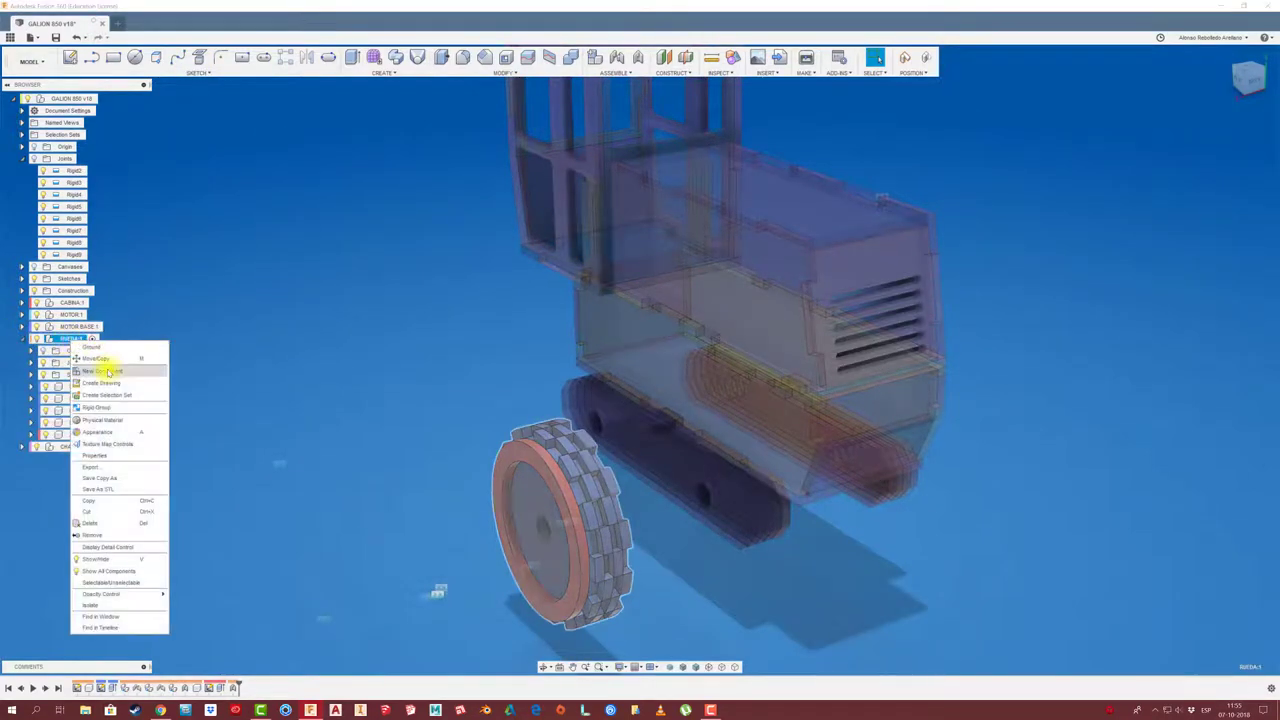
pyautogui.click(109, 374)
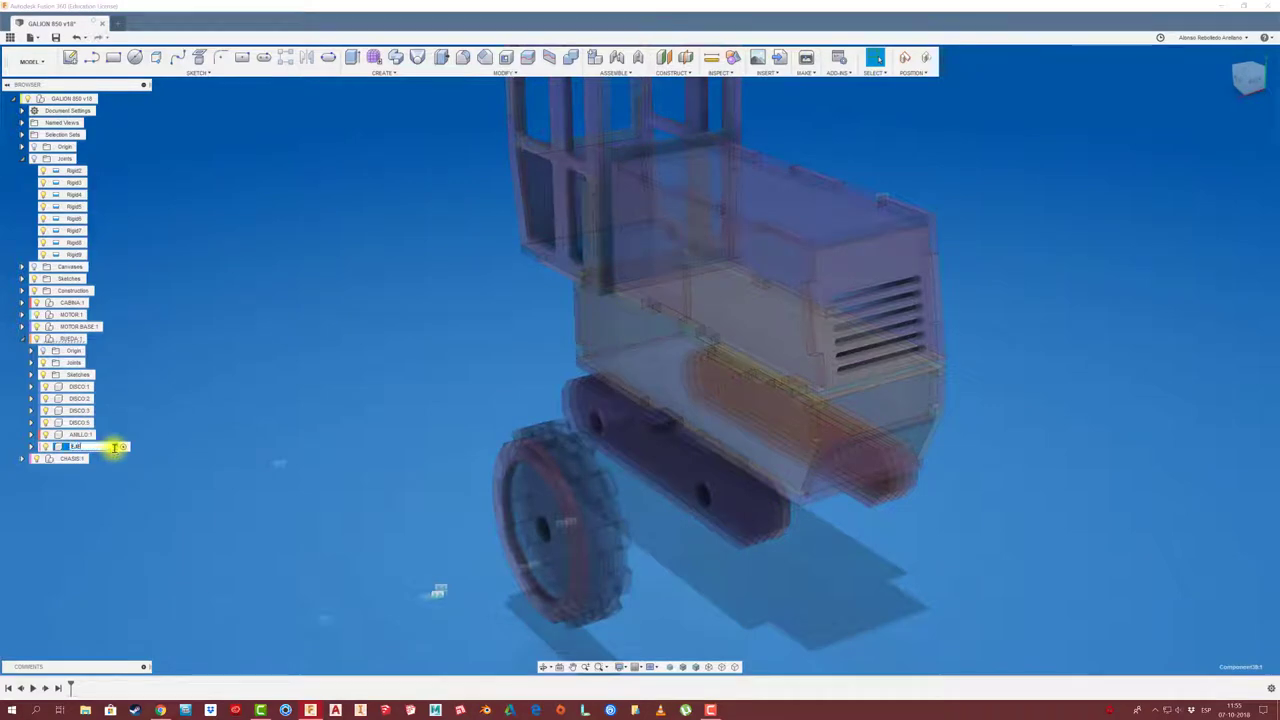
pyautogui.press('Return')
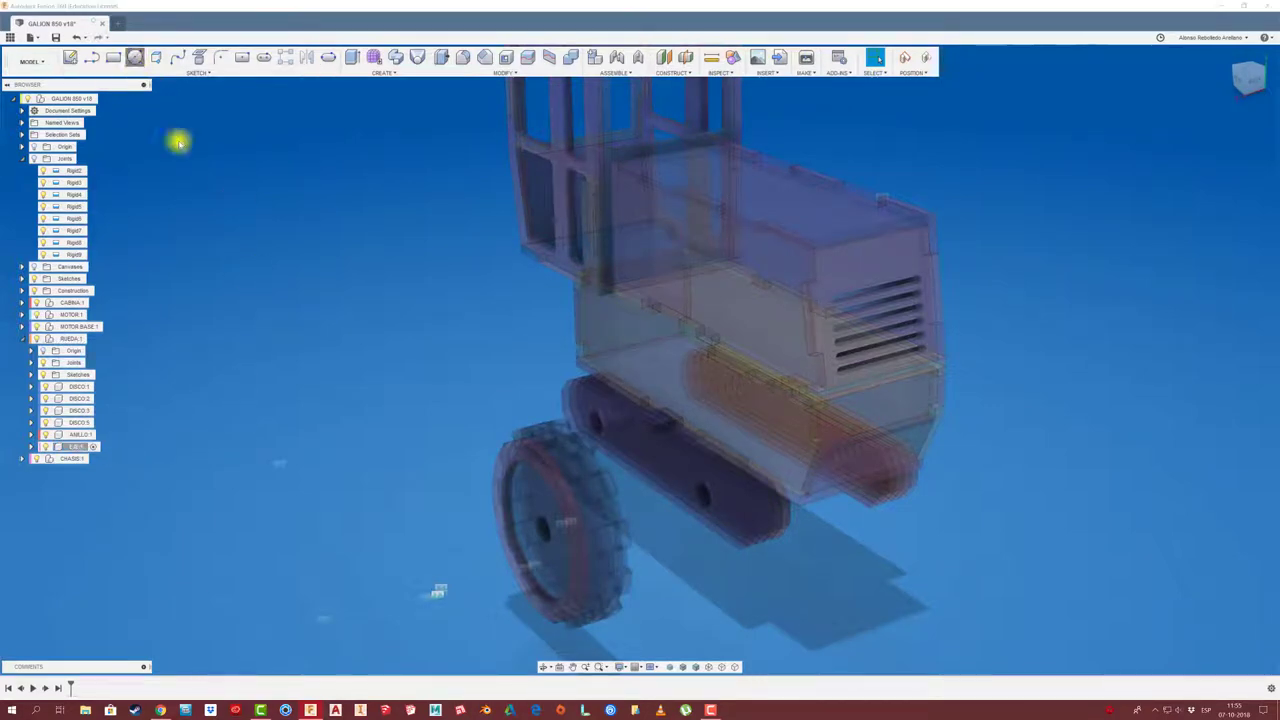
# Start a circle sketch on the wheel disc face, viewing wheel and chassis from below
pyautogui.click(709, 372)
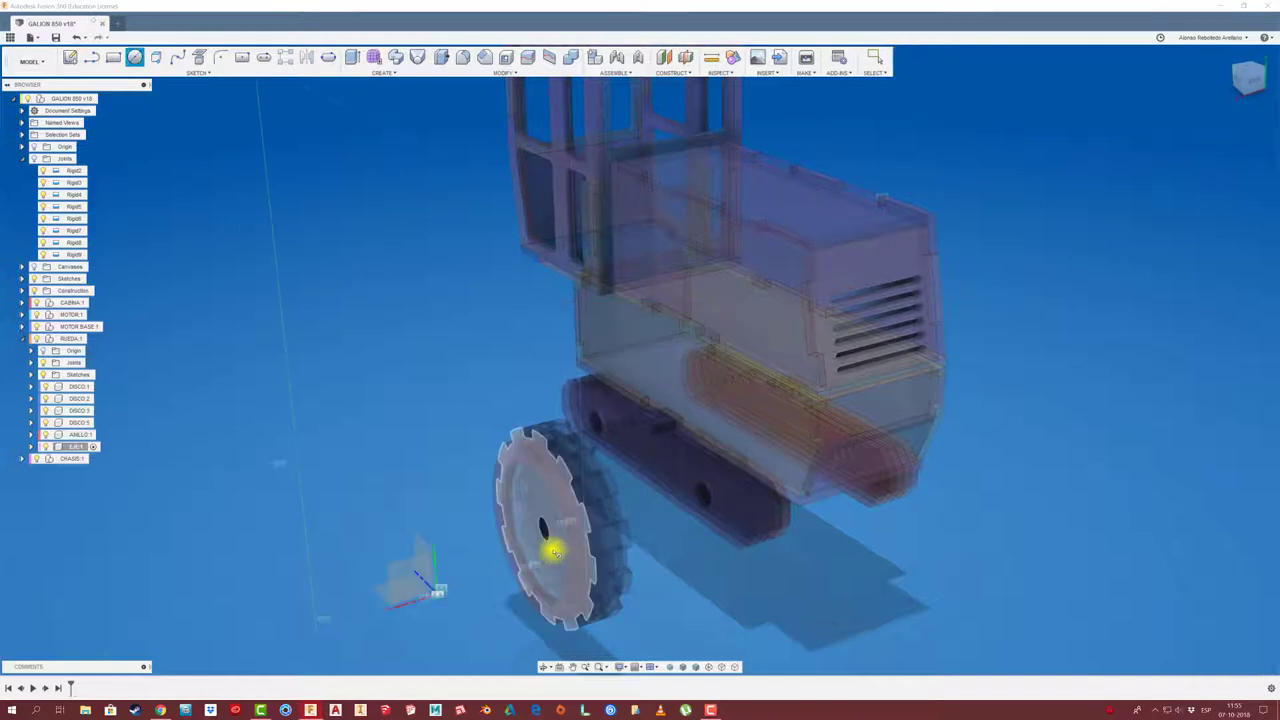
pyautogui.click(549, 543)
pyautogui.click(660, 357)
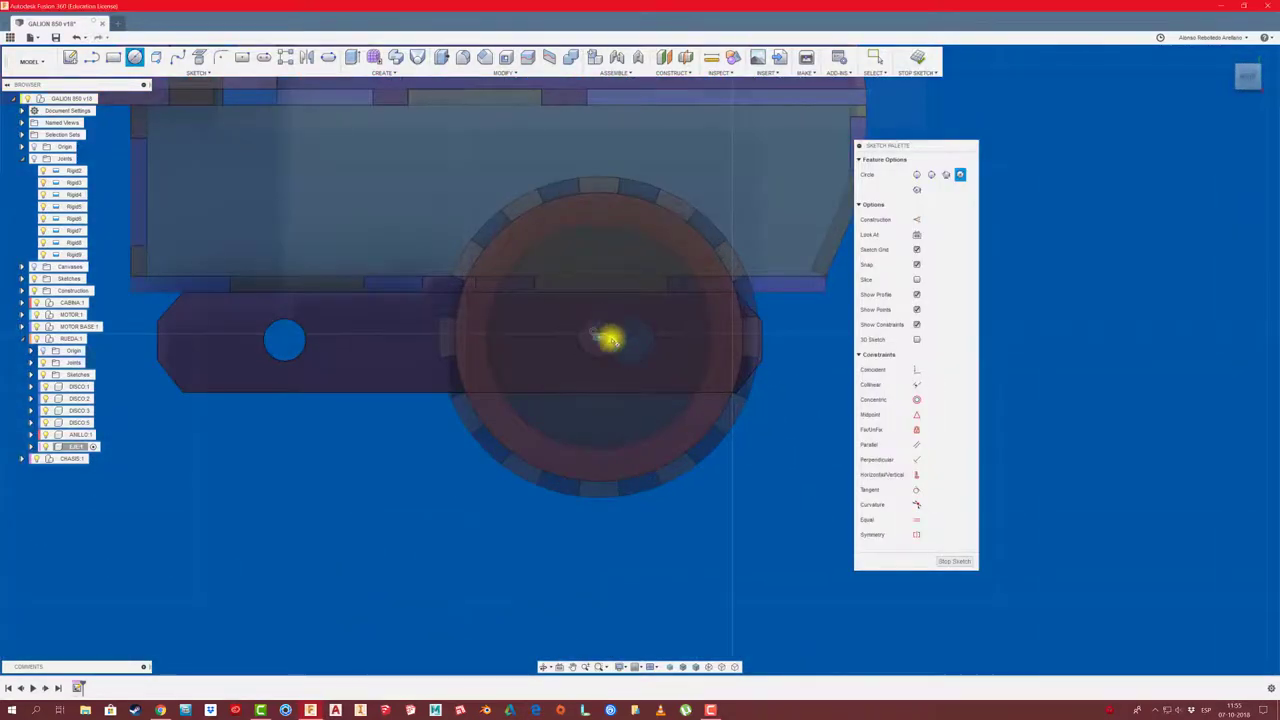
pyautogui.scroll(-3, 465, 530)
pyautogui.keyDown('shift'); pyautogui.moveTo(465, 530); pyautogui.dragTo(403, 580, button='middle'); pyautogui.keyUp('shift')
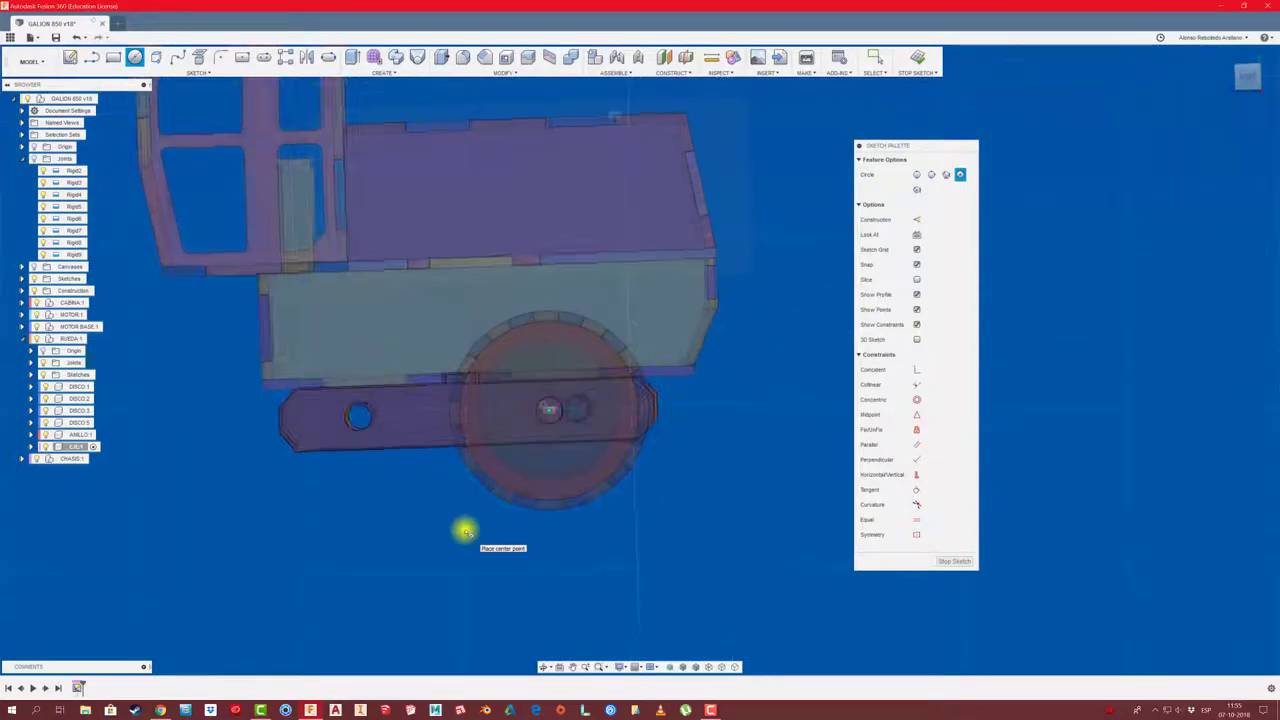
# Extrude the hole profile -51 mm as a new body to form the axle
pyautogui.press('e')
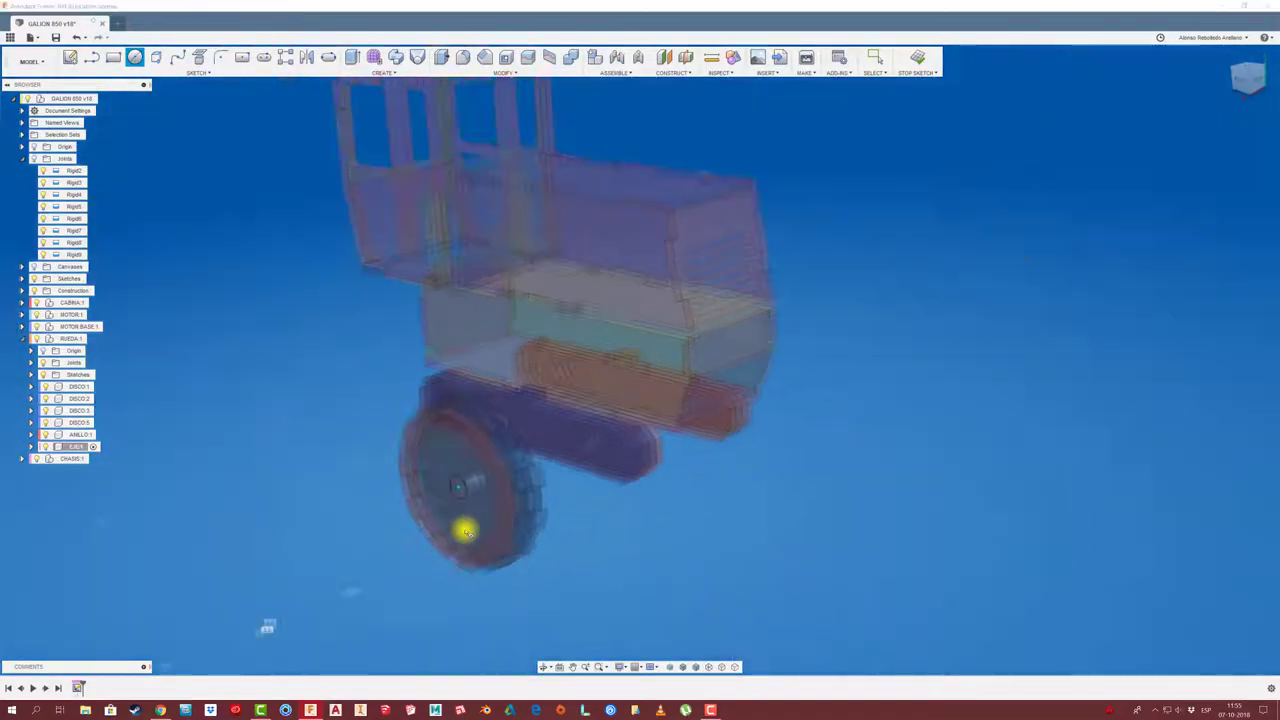
pyautogui.click(430, 490)
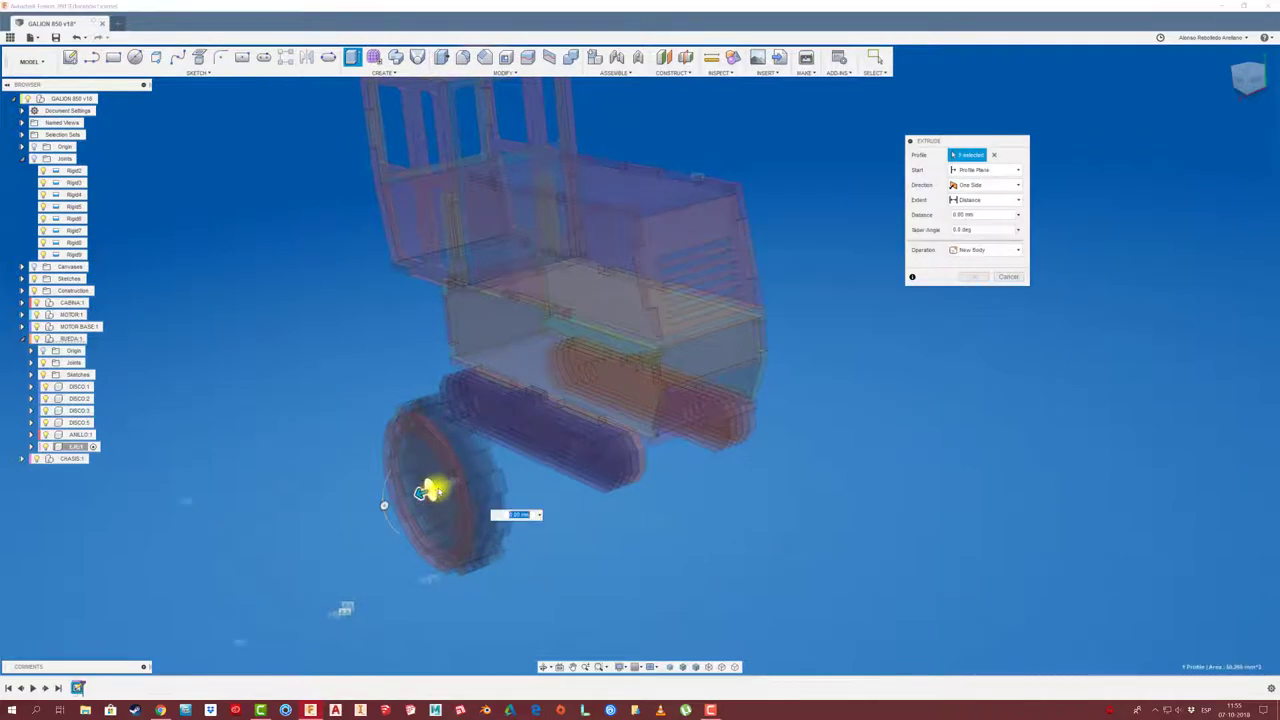
pyautogui.moveTo(430, 490)
pyautogui.mouseDown()
pyautogui.moveTo(841, 430)
pyautogui.moveTo(817, 487)
pyautogui.mouseUp()
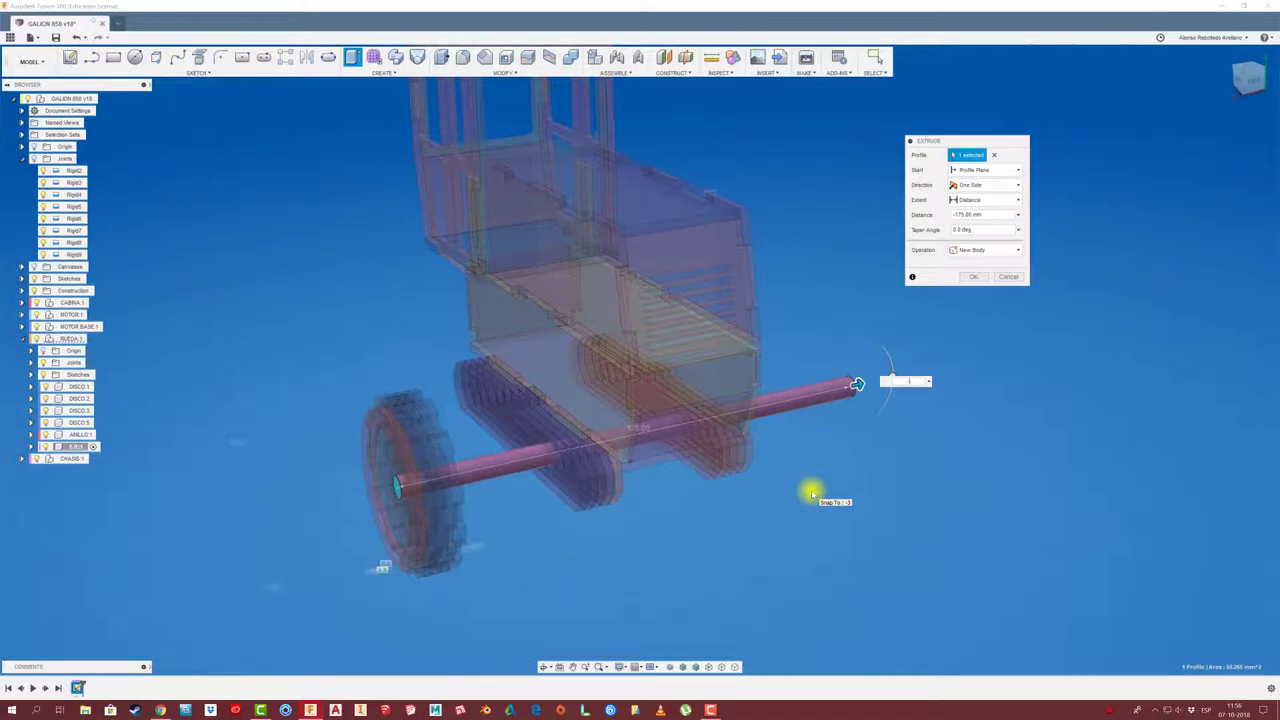
pyautogui.moveTo(812, 493); pyautogui.dragTo(874, 435)
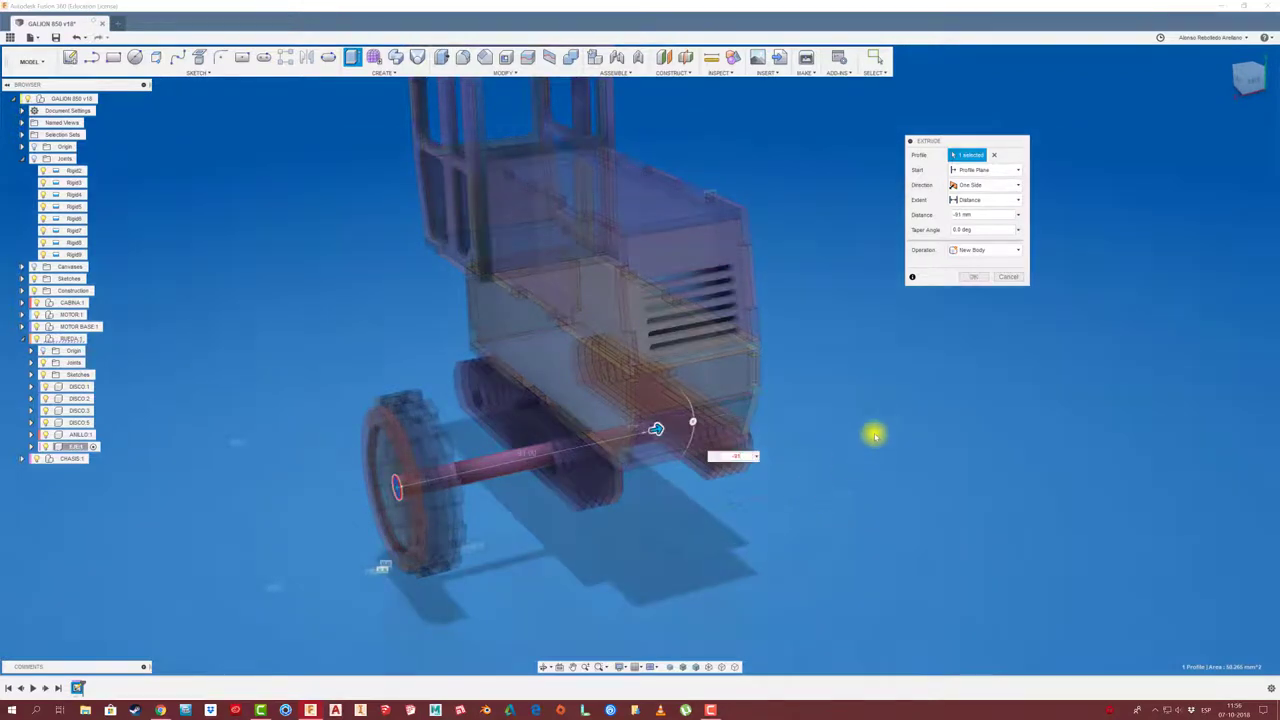
pyautogui.click(977, 283)
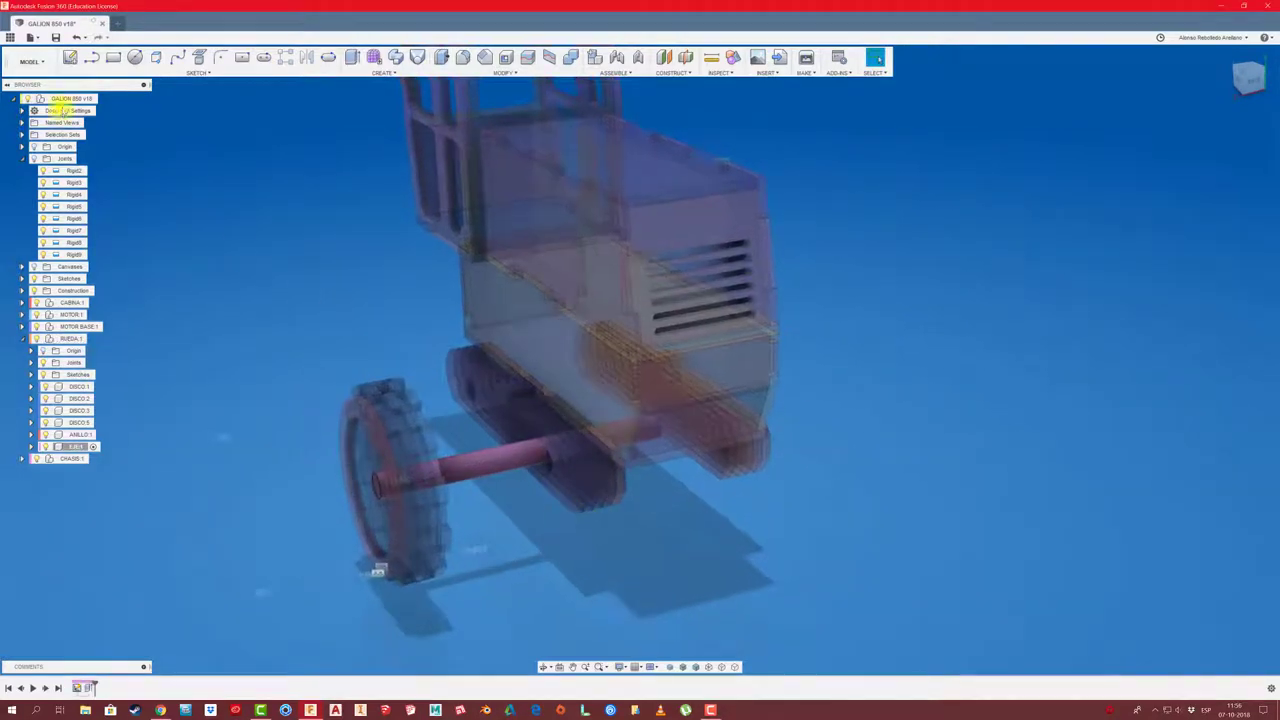
# Activate GALION 850 and rigidly join the axle to the wheel centre, capturing position
pyautogui.click(102, 98)
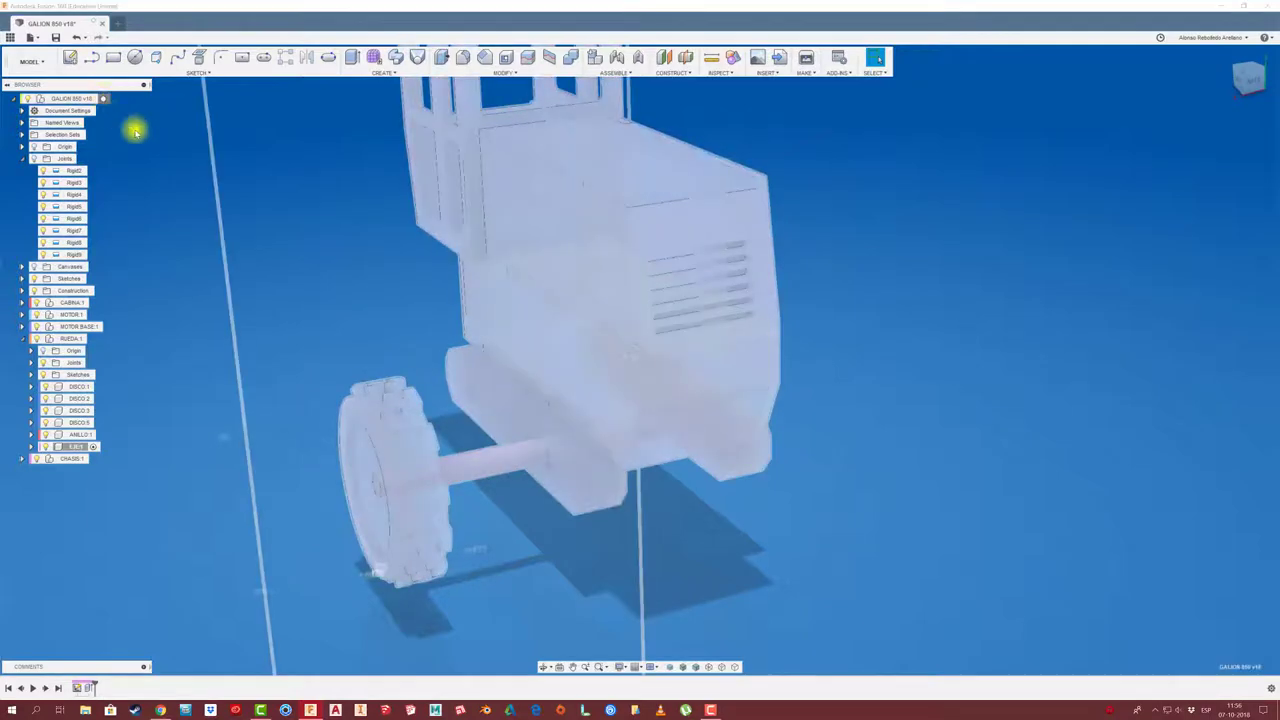
pyautogui.moveTo(390, 445)
pyautogui.mouseDown()
pyautogui.moveTo(428, 457)
pyautogui.moveTo(371, 451)
pyautogui.moveTo(514, 487)
pyautogui.moveTo(503, 487)
pyautogui.mouseUp()
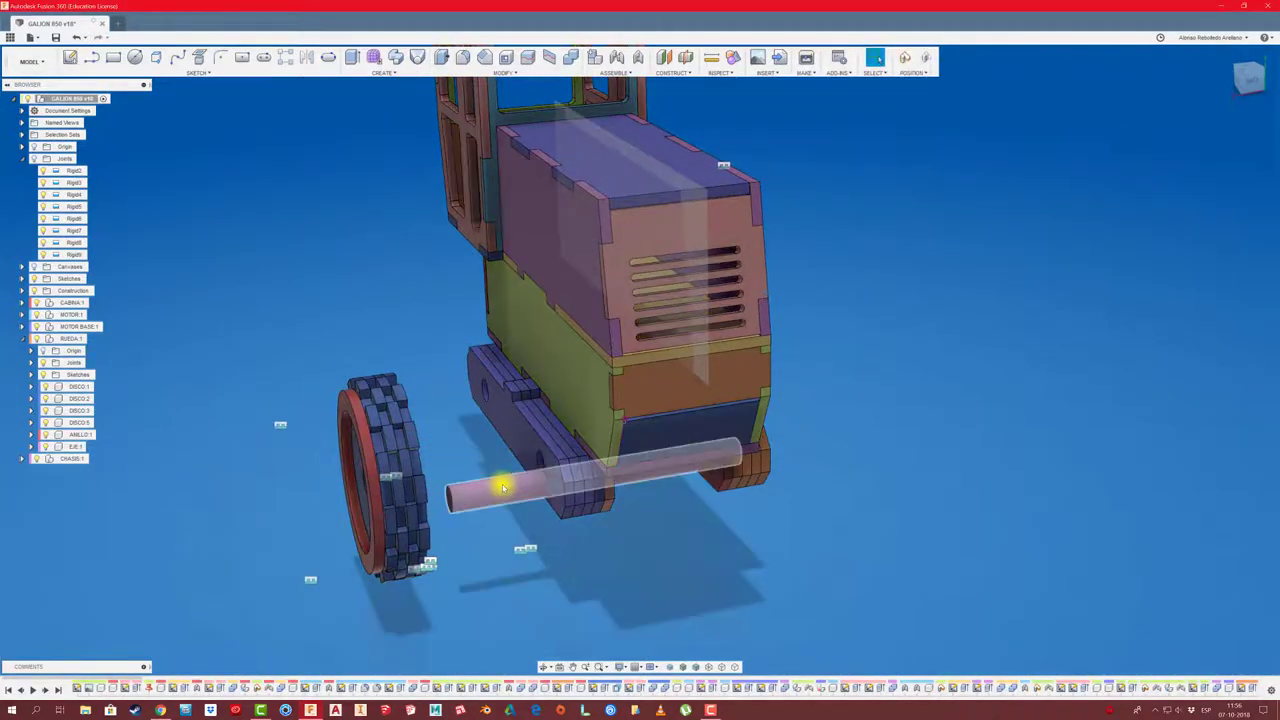
pyautogui.press('j')
pyautogui.click(702, 371)
pyautogui.moveTo(702, 371)
pyautogui.keyDown('shift'); pyautogui.mouseDown(button='middle')
pyautogui.moveTo(517, 528)
pyautogui.moveTo(423, 535)
pyautogui.mouseUp(button='middle'); pyautogui.keyUp('shift')
pyautogui.click(474, 533)
pyautogui.click(419, 523)
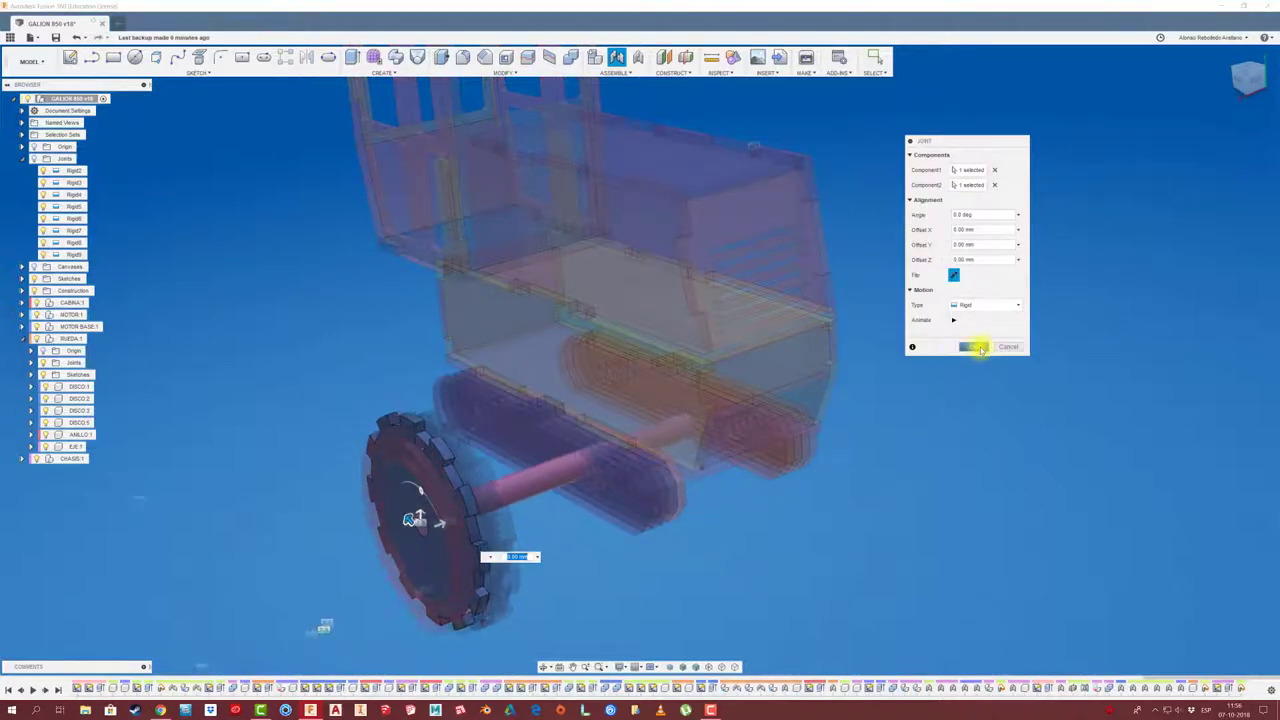
pyautogui.click(976, 347)
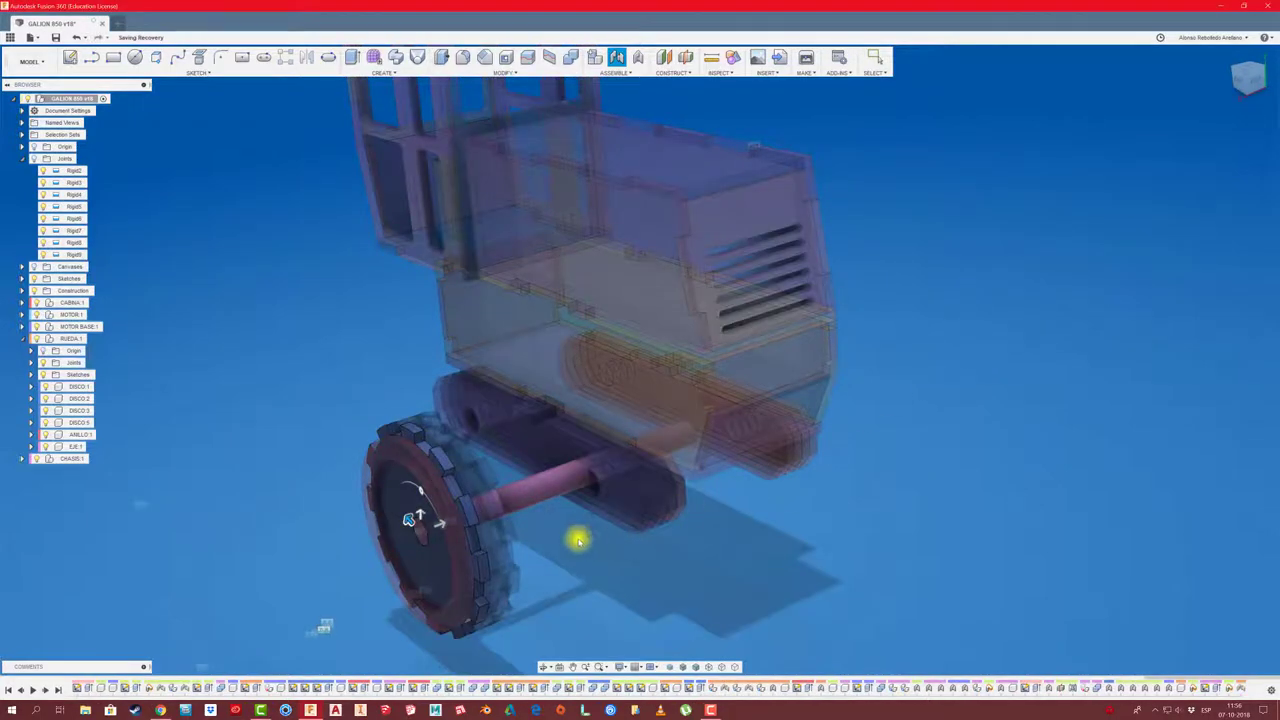
# Mount the wheel at the chassis-plate hole with a revolute joint
pyautogui.moveTo(563, 551)
pyautogui.keyDown('shift'); pyautogui.mouseDown(button='middle')
pyautogui.moveTo(563, 480)
pyautogui.moveTo(500, 463)
pyautogui.moveTo(621, 481)
pyautogui.mouseUp(button='middle'); pyautogui.keyUp('shift')
pyautogui.moveTo(621, 481)
pyautogui.mouseDown()
pyautogui.moveTo(466, 486)
pyautogui.moveTo(455, 465)
pyautogui.mouseUp()
pyautogui.scroll(2, 458, 458)
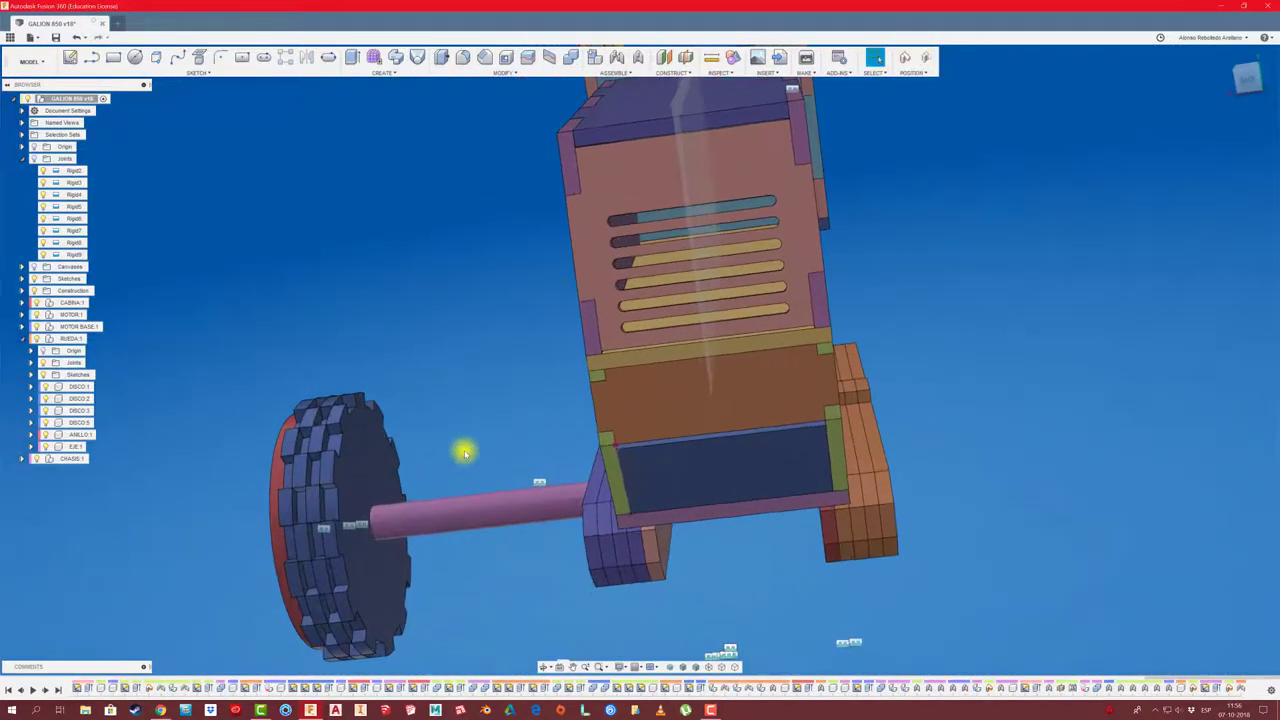
pyautogui.press('j')
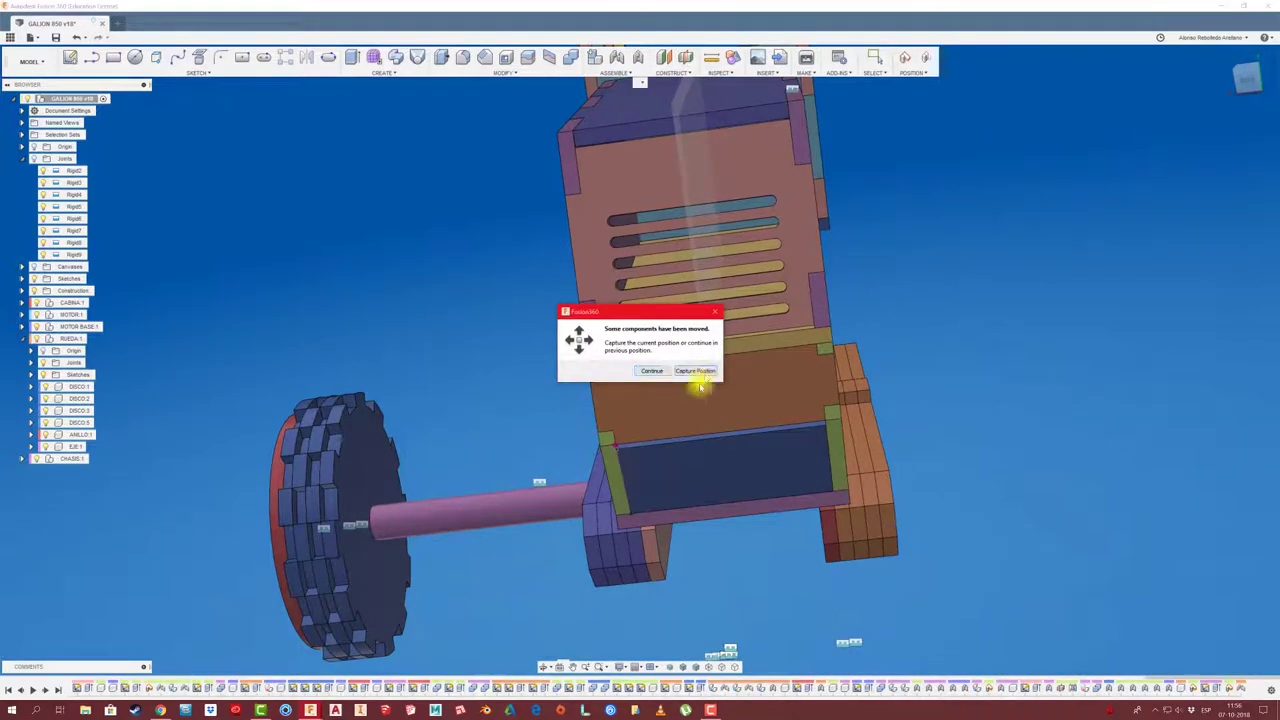
pyautogui.click(696, 371)
pyautogui.moveTo(371, 534)
pyautogui.keyDown('shift'); pyautogui.mouseDown(button='middle')
pyautogui.moveTo(457, 557)
pyautogui.moveTo(492, 545)
pyautogui.mouseUp(button='middle'); pyautogui.keyUp('shift')
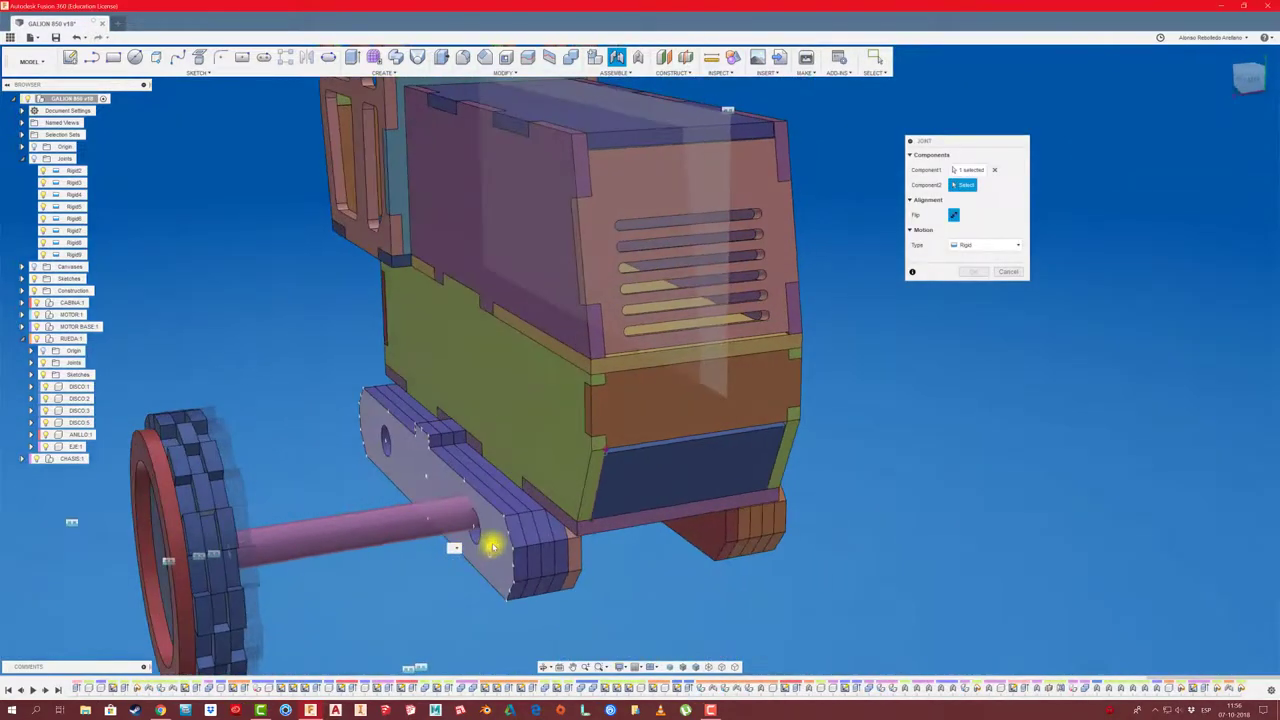
pyautogui.click(480, 538)
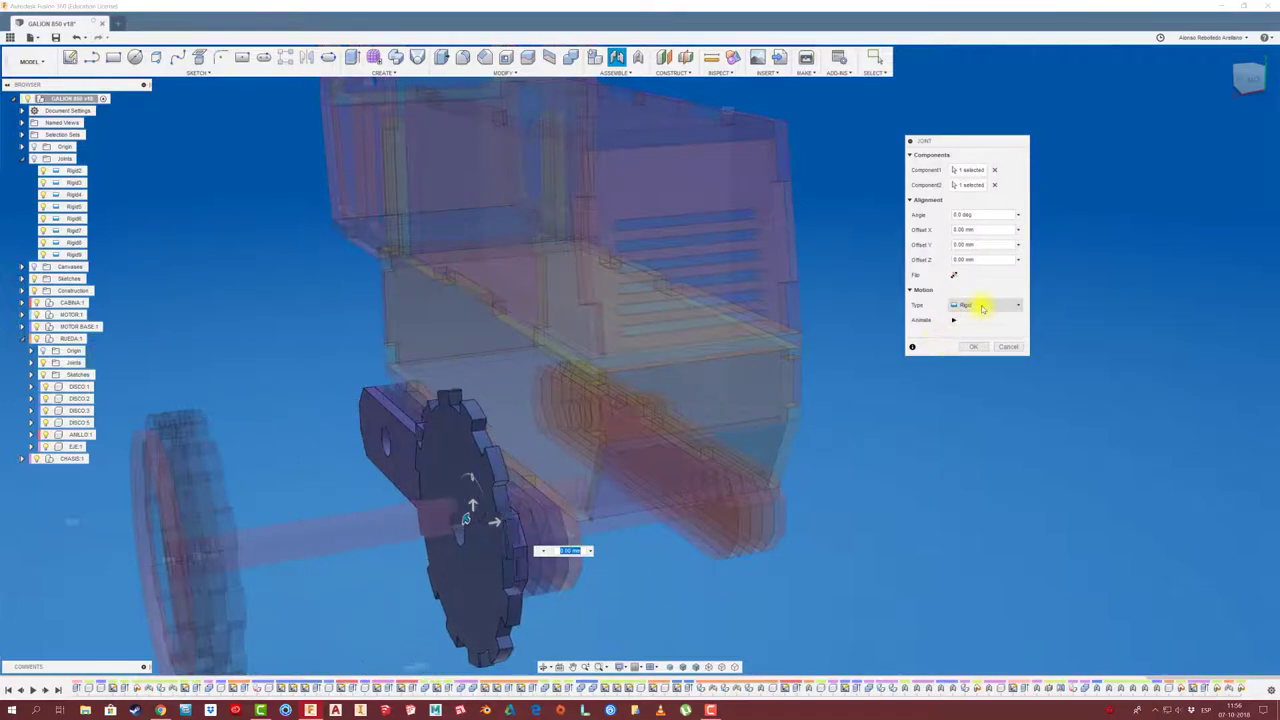
pyautogui.click(983, 308)
pyautogui.click(971, 322)
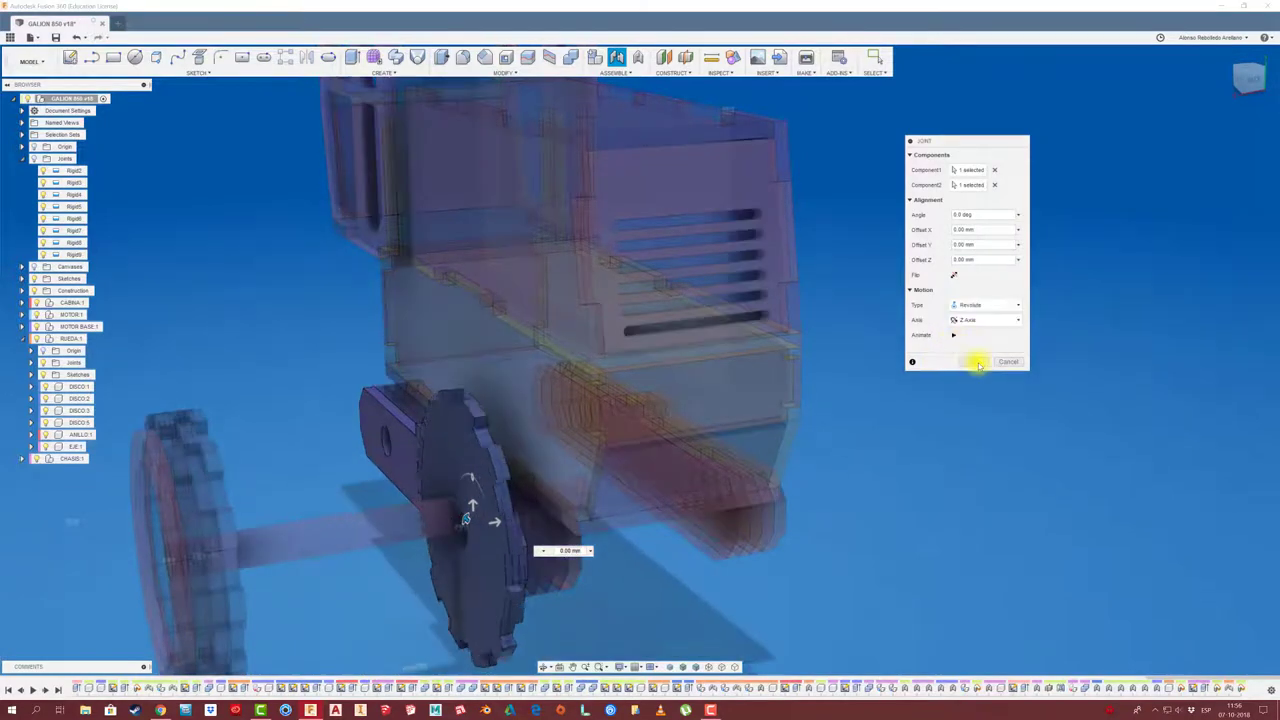
pyautogui.click(978, 365)
pyautogui.keyDown('shift'); pyautogui.moveTo(971, 363); pyautogui.dragTo(938, 382, button='middle'); pyautogui.keyUp('shift')
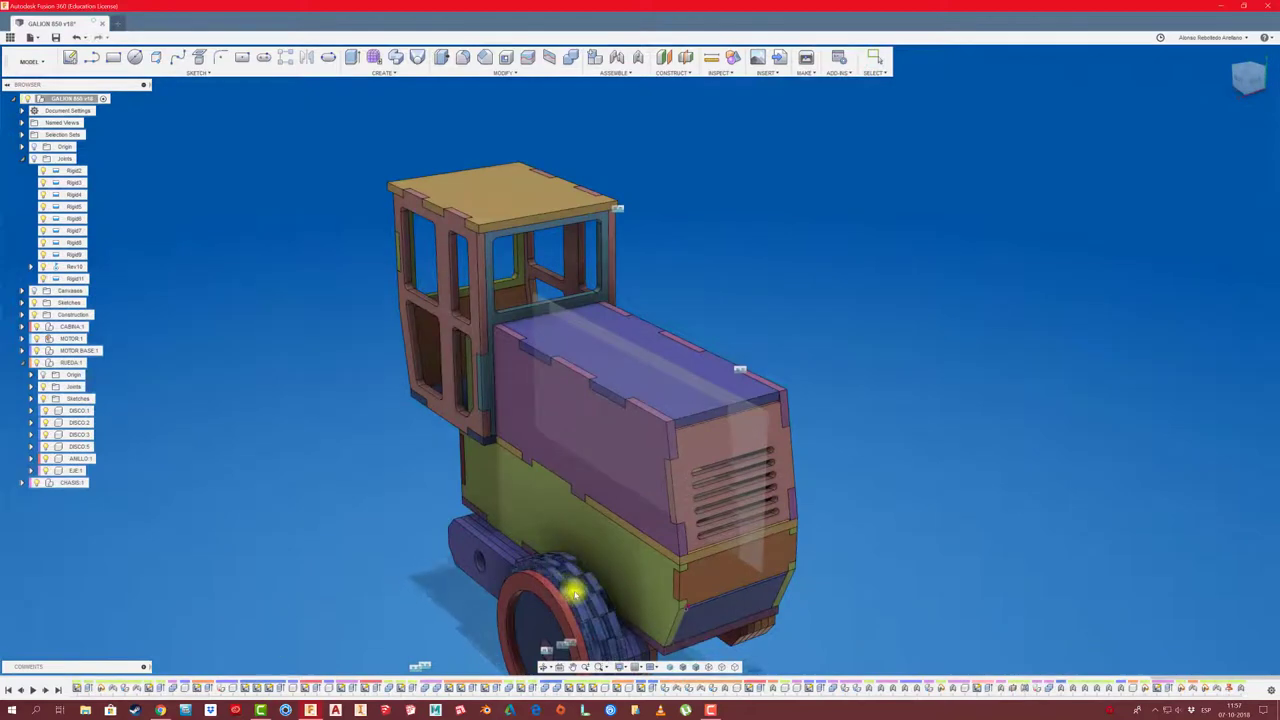
# Turn the model toward the front and select, then clear, the RUEDA:1 component
pyautogui.moveTo(574, 593); pyautogui.dragTo(256, 488)
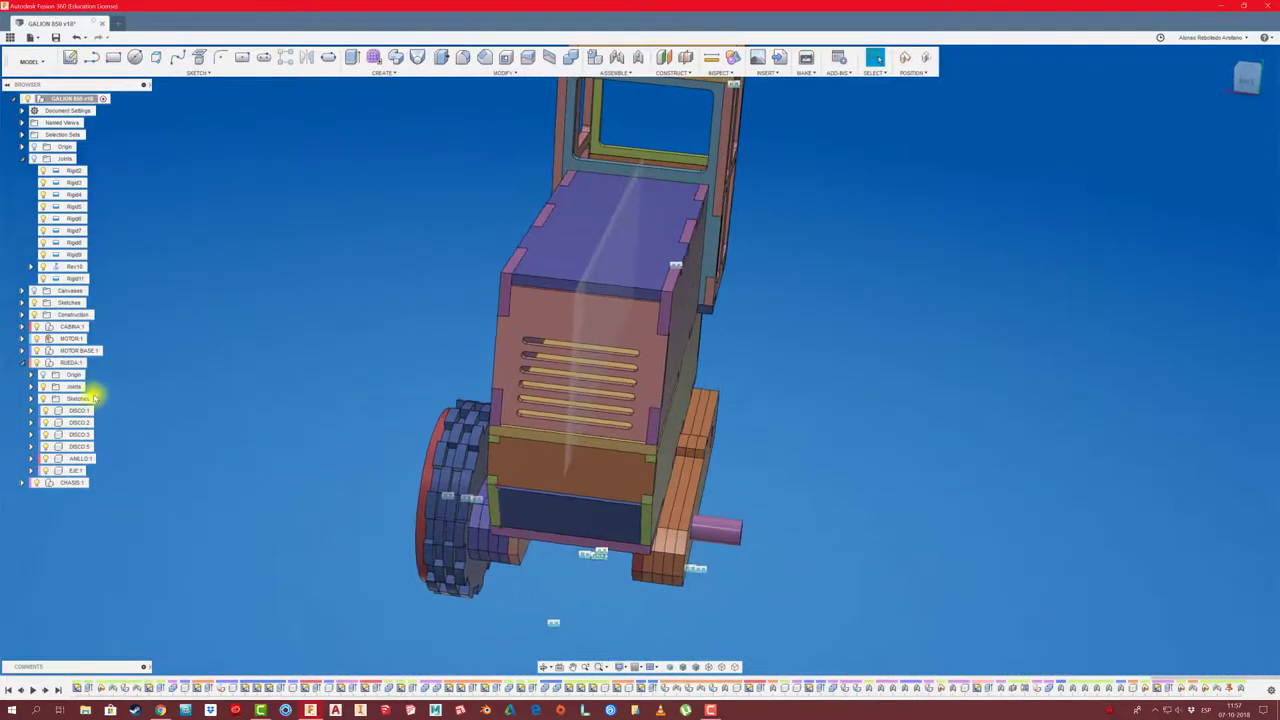
pyautogui.click(73, 364)
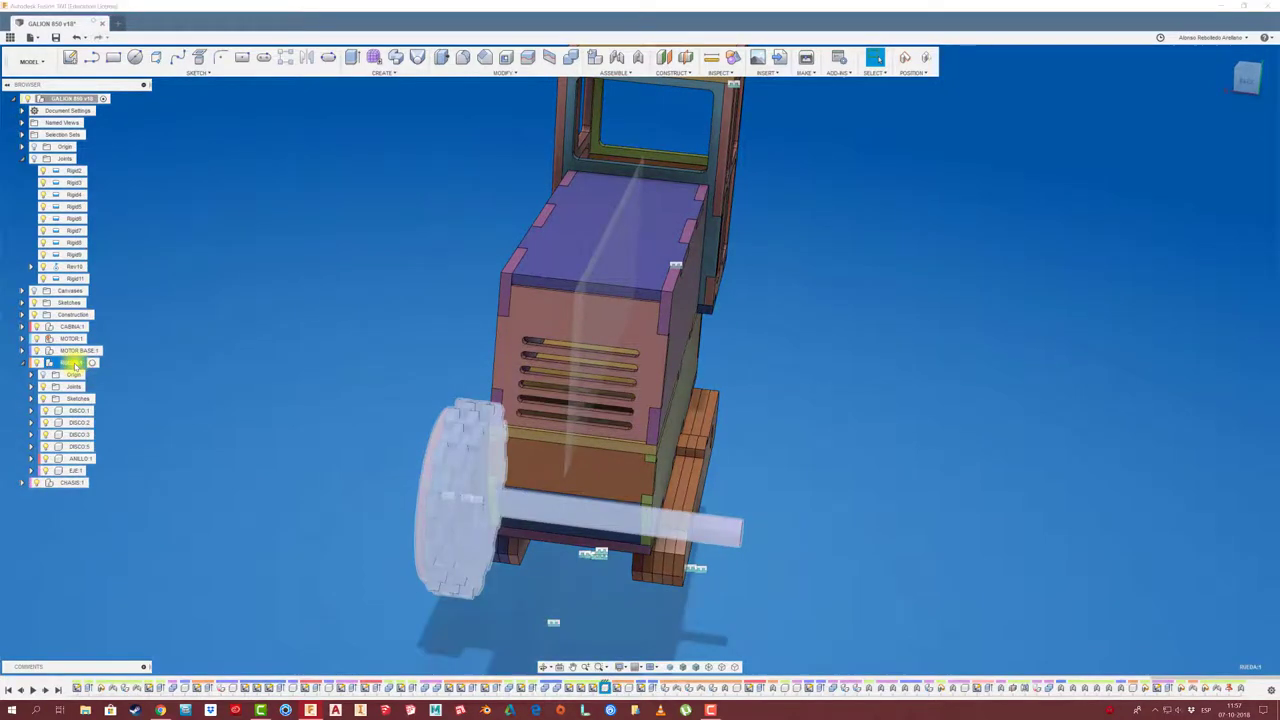
pyautogui.click(72, 363)
pyautogui.click(252, 392)
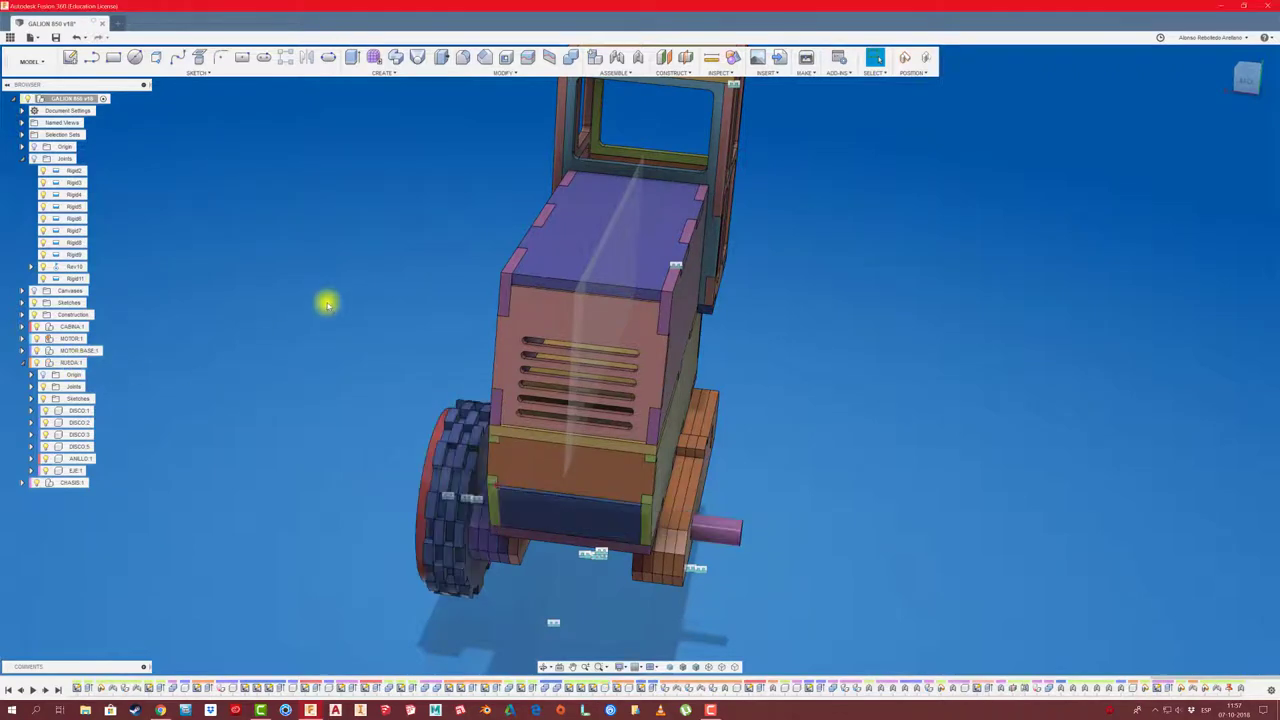
# Mirror the RUEDA:1 component across the central construction plane
pyautogui.click(404, 72)
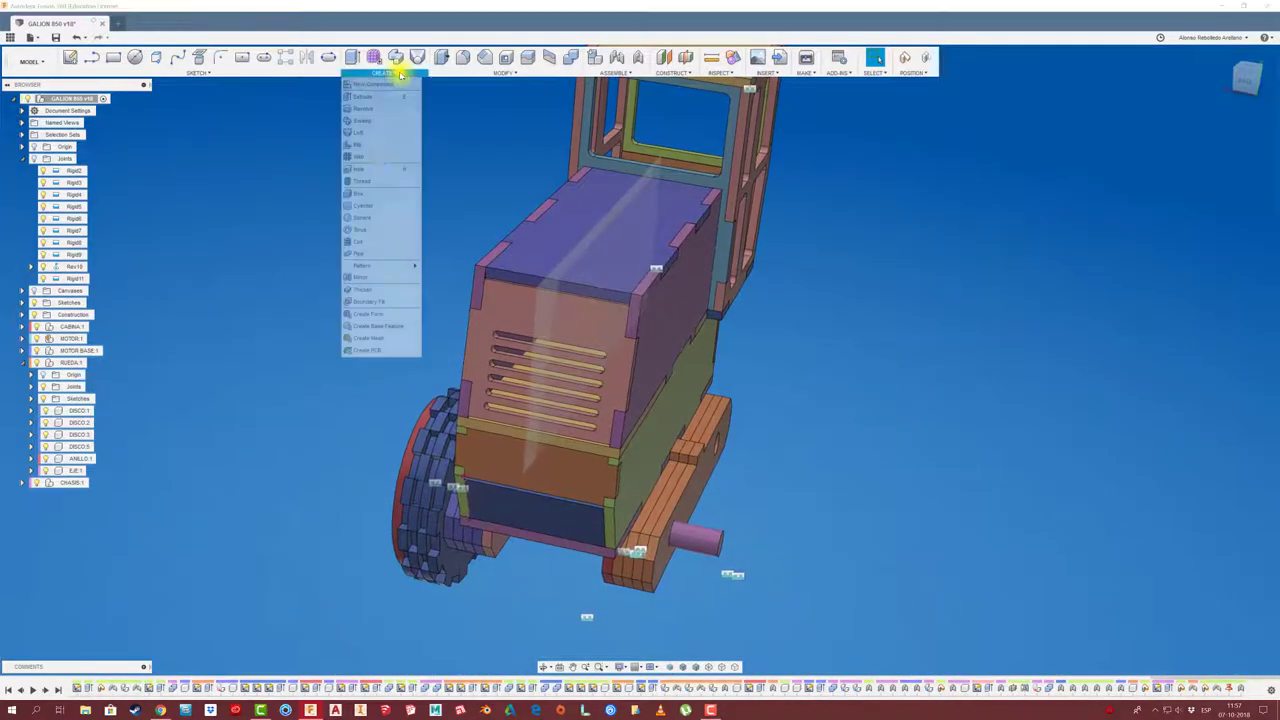
pyautogui.click(372, 276)
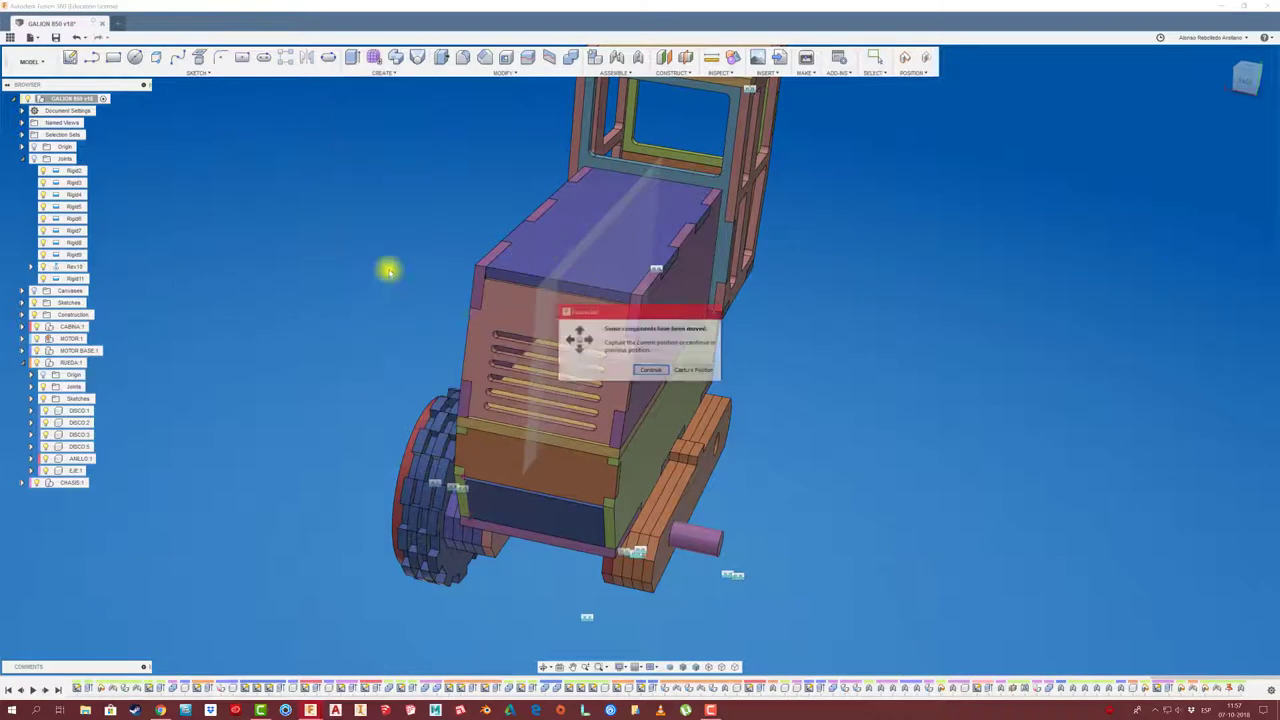
pyautogui.click(705, 372)
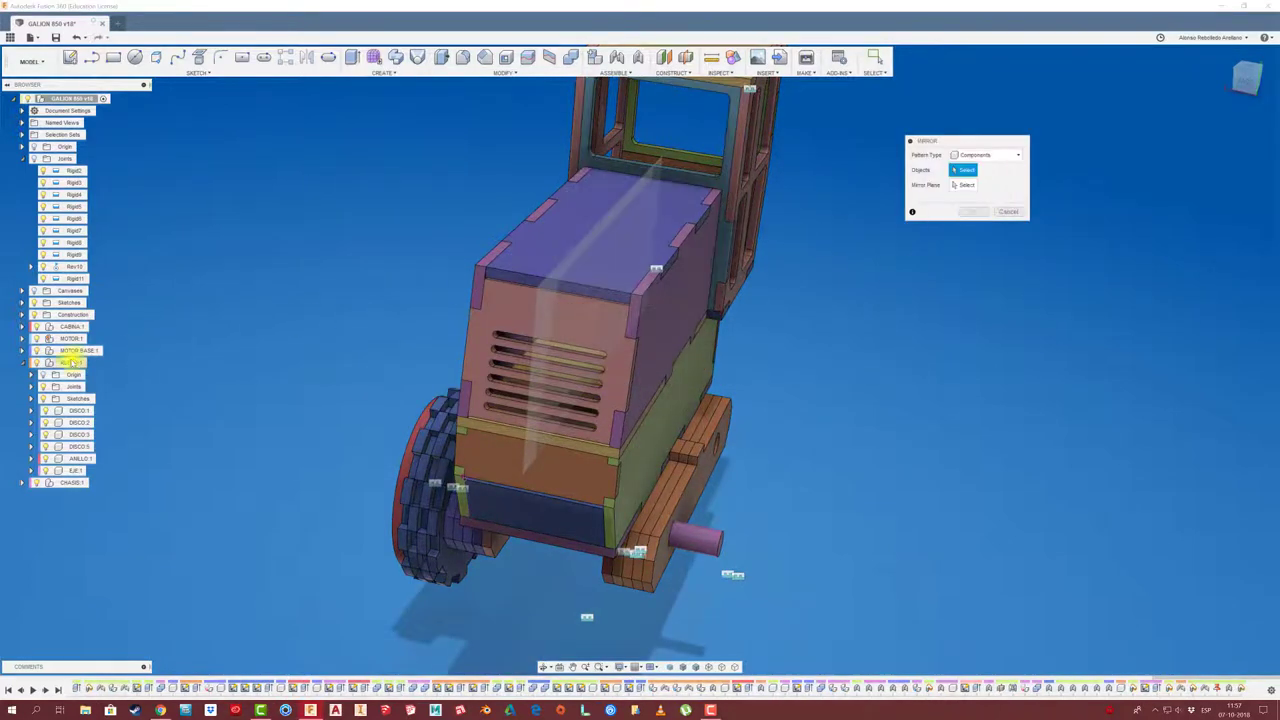
pyautogui.click(70, 362)
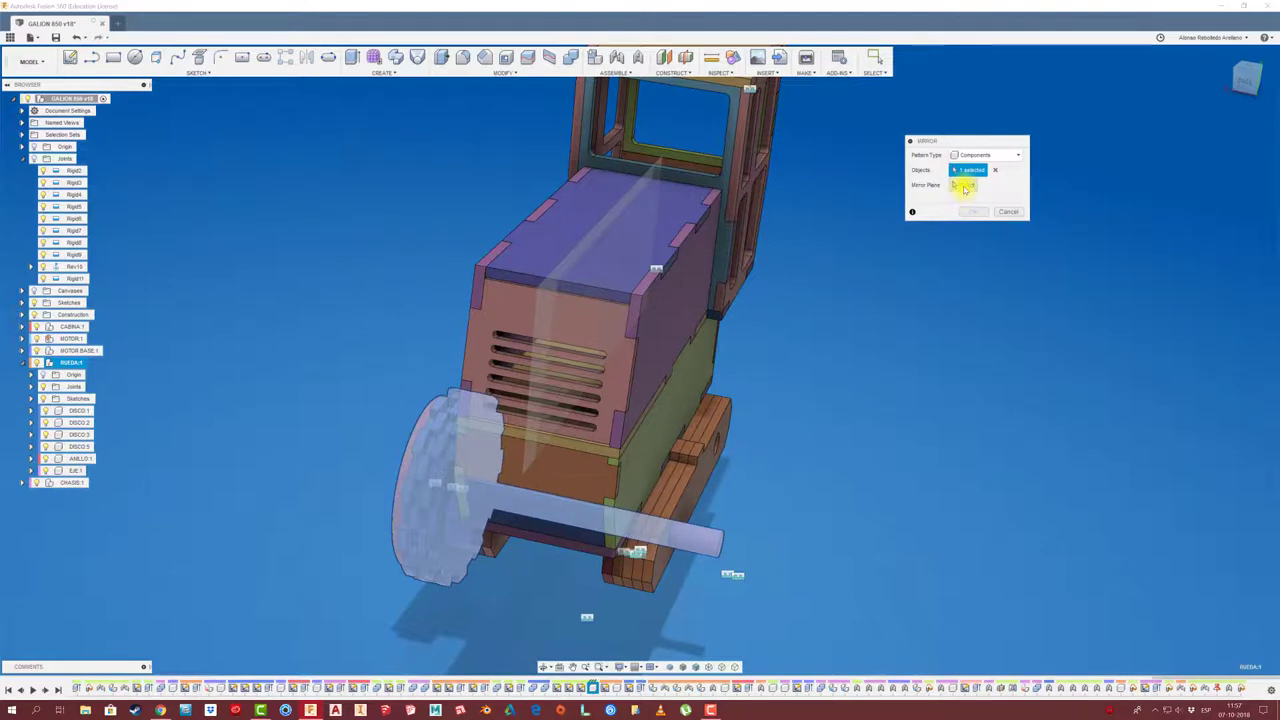
pyautogui.click(632, 192)
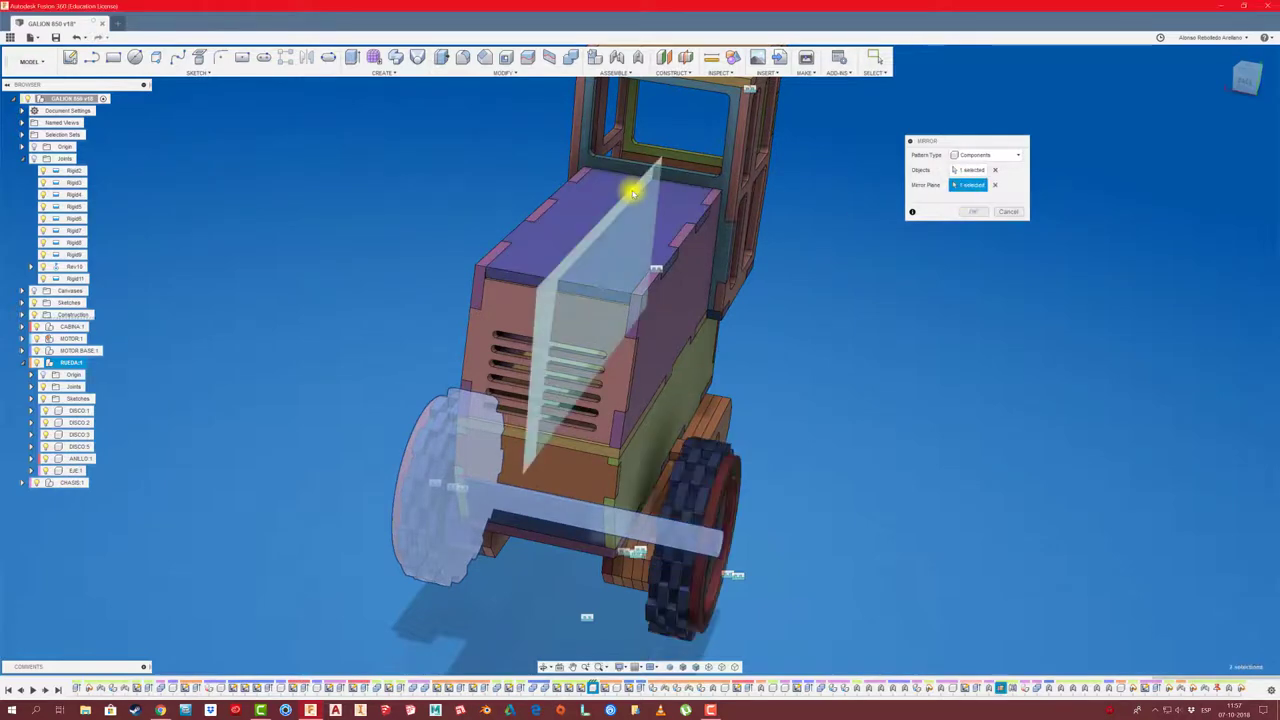
pyautogui.click(970, 218)
# Test the wheel discs by pulling them off the axle, then revert and view from underneath
pyautogui.keyDown('shift'); pyautogui.moveTo(774, 428); pyautogui.dragTo(838, 470, button='middle'); pyautogui.keyUp('shift')
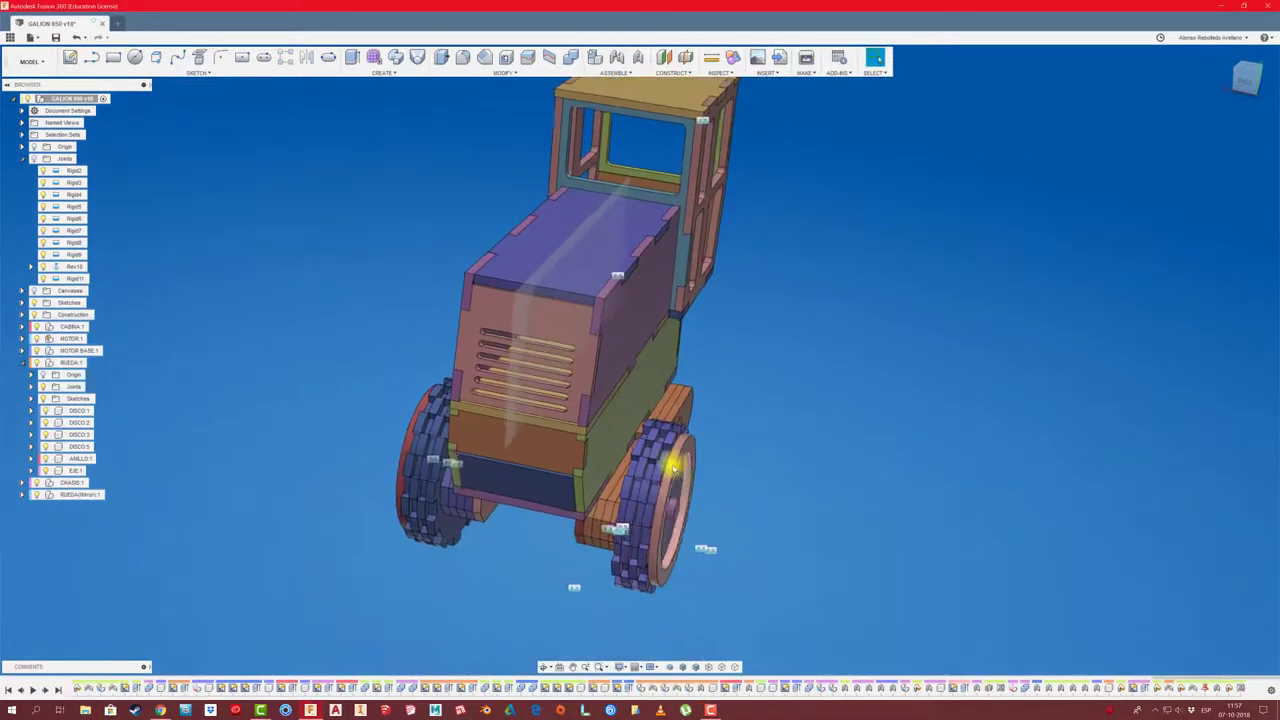
pyautogui.moveTo(665, 487); pyautogui.dragTo(833, 478)
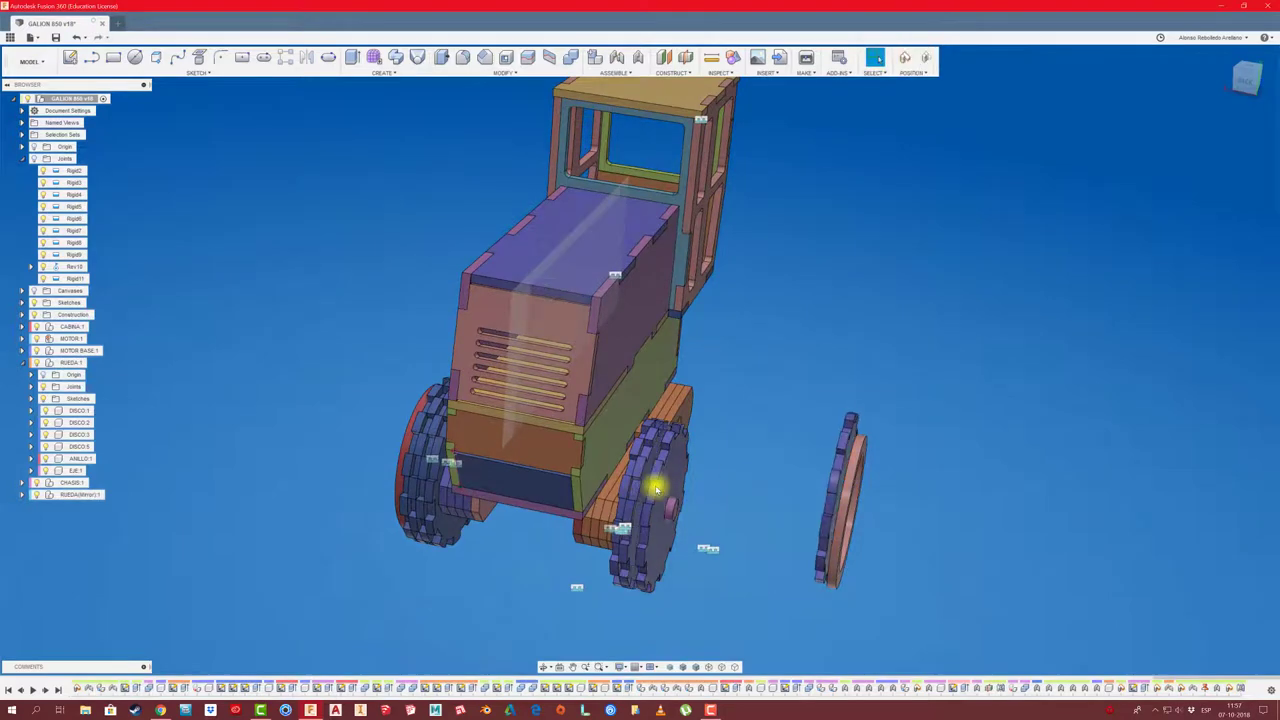
pyautogui.moveTo(655, 487); pyautogui.dragTo(742, 490)
pyautogui.click(924, 60)
pyautogui.keyDown('shift'); pyautogui.moveTo(828, 334); pyautogui.dragTo(541, 455, button='middle'); pyautogui.keyUp('shift')
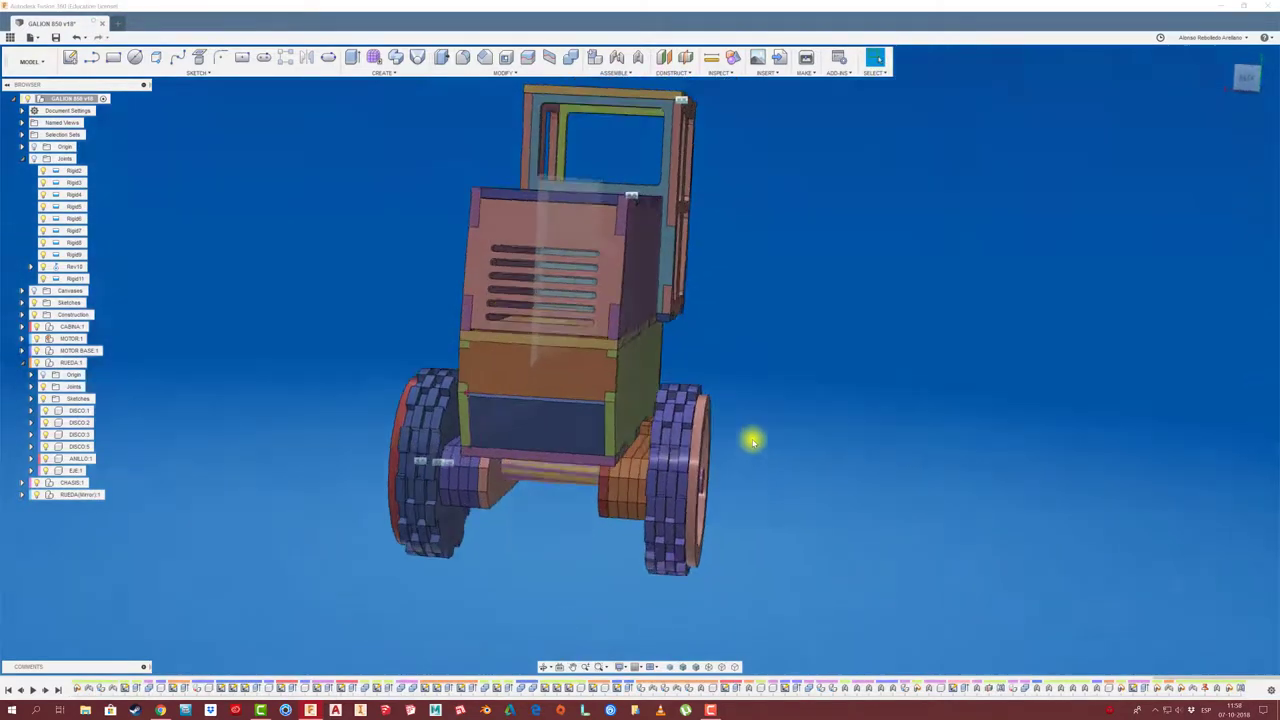
# Delete the mirrored axle EJE(Mirror):1 from RUEDA(Mirror):1
pyautogui.moveTo(541, 455); pyautogui.dragTo(972, 425)
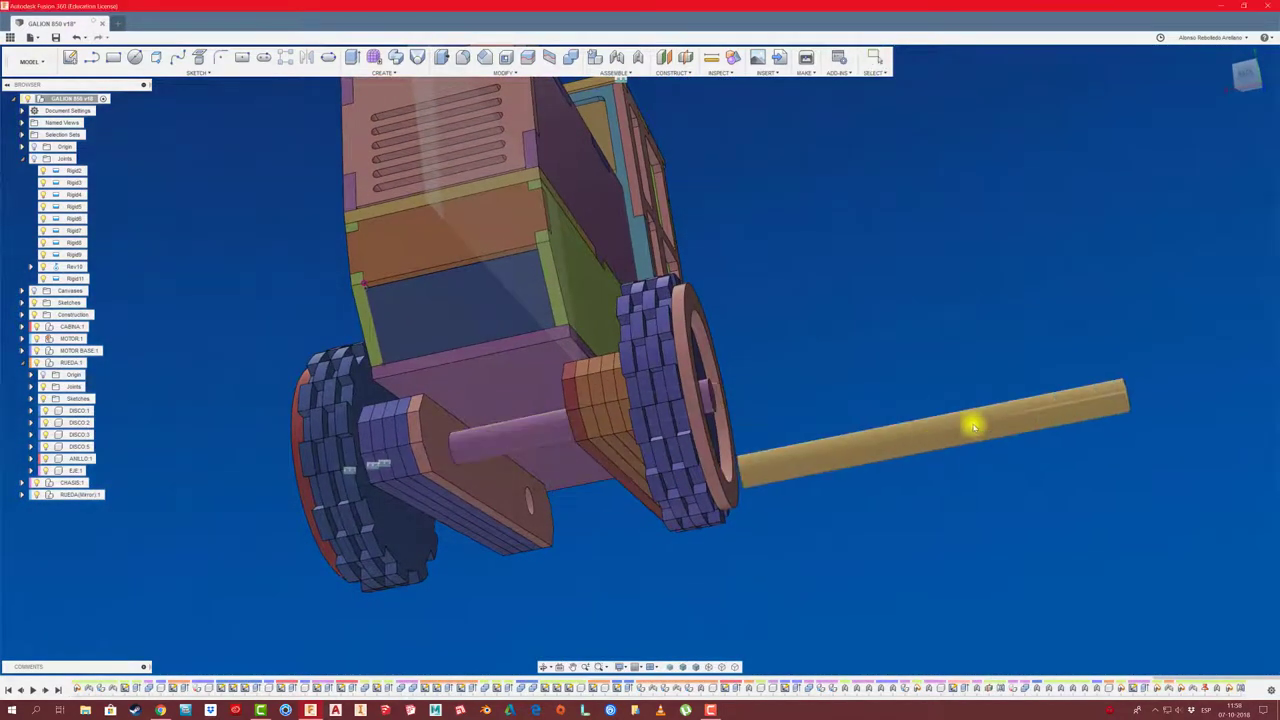
pyautogui.moveTo(972, 425)
pyautogui.keyDown('shift'); pyautogui.mouseDown(button='middle')
pyautogui.moveTo(990, 511)
pyautogui.moveTo(397, 506)
pyautogui.moveTo(80, 523)
pyautogui.mouseUp(button='middle'); pyautogui.keyUp('shift')
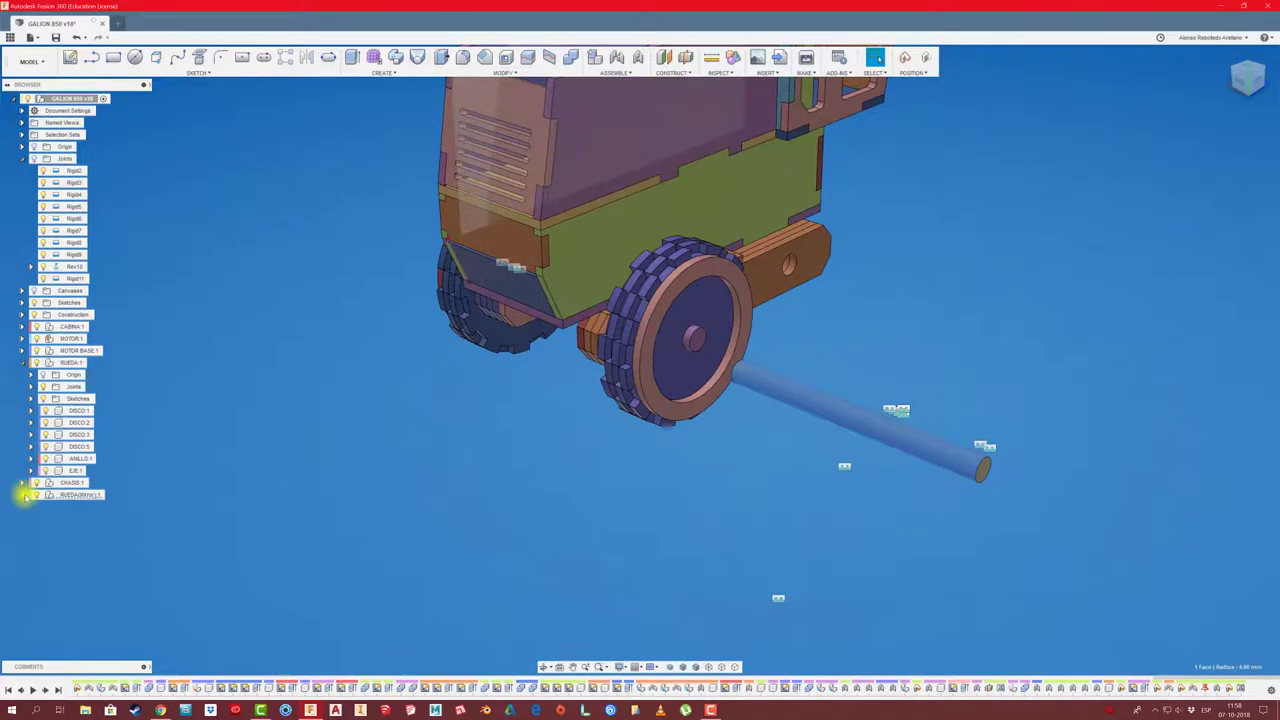
pyautogui.click(23, 495)
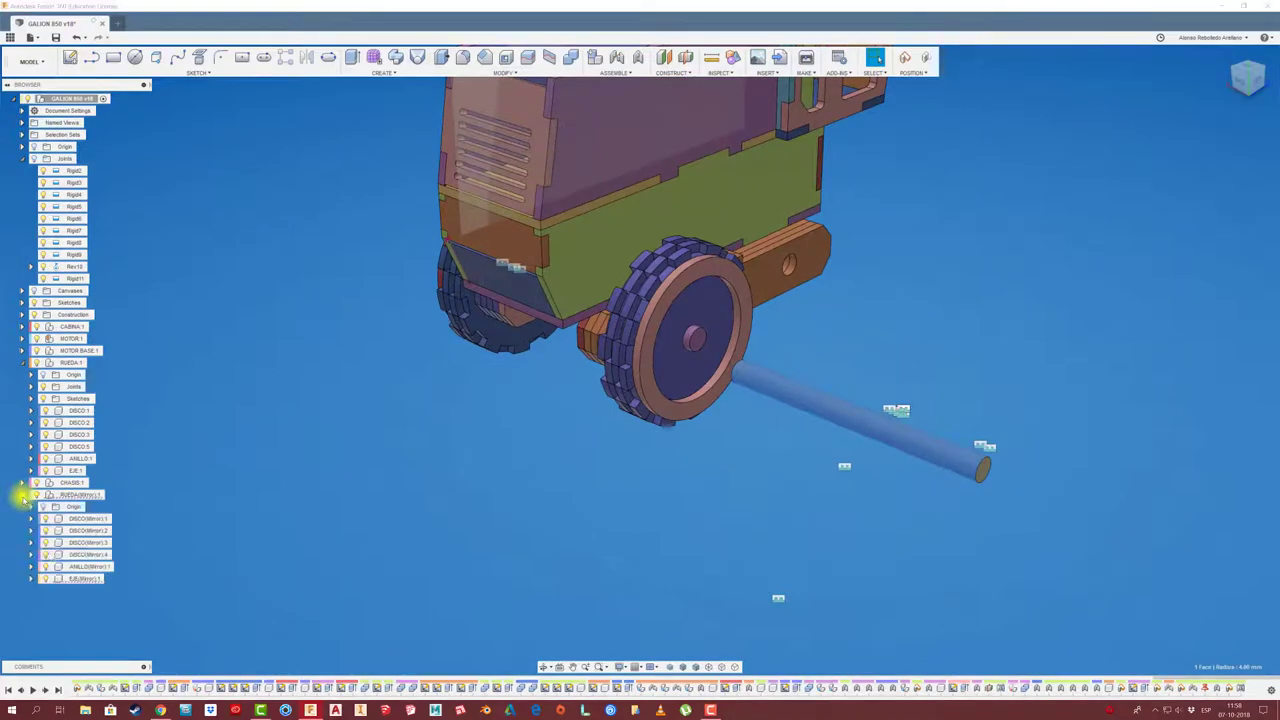
pyautogui.rightClick(88, 580)
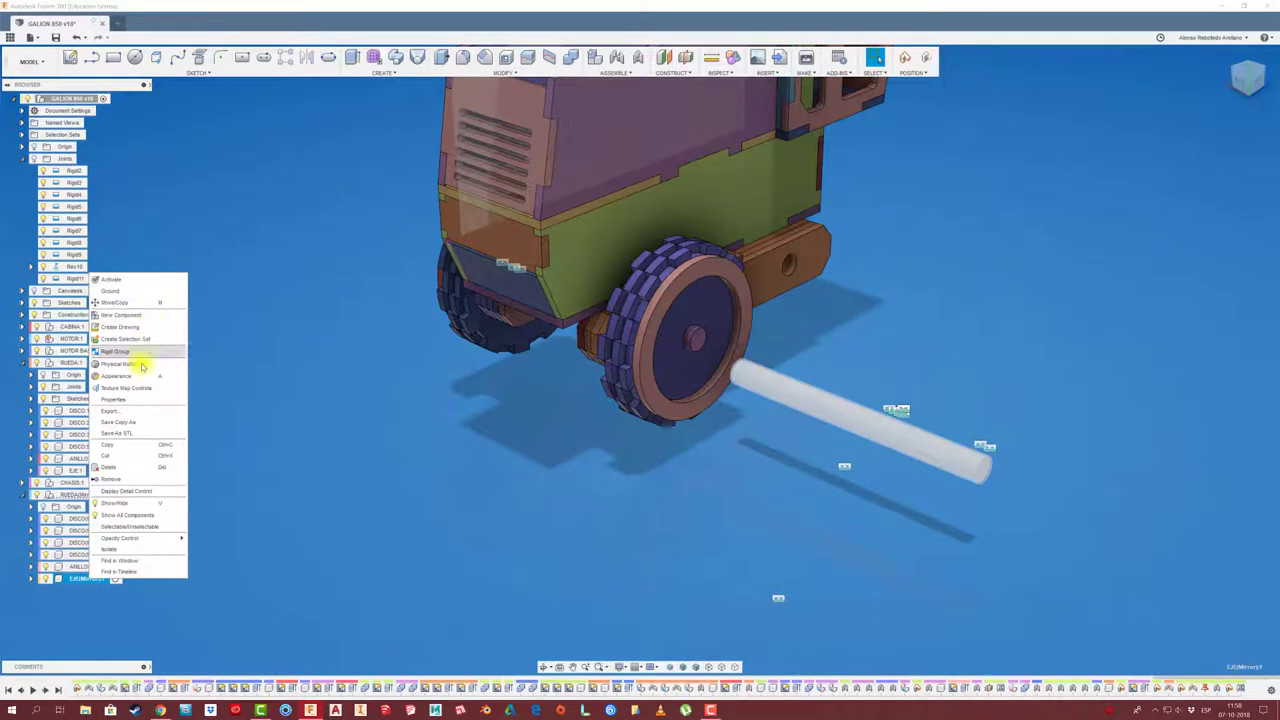
pyautogui.click(125, 466)
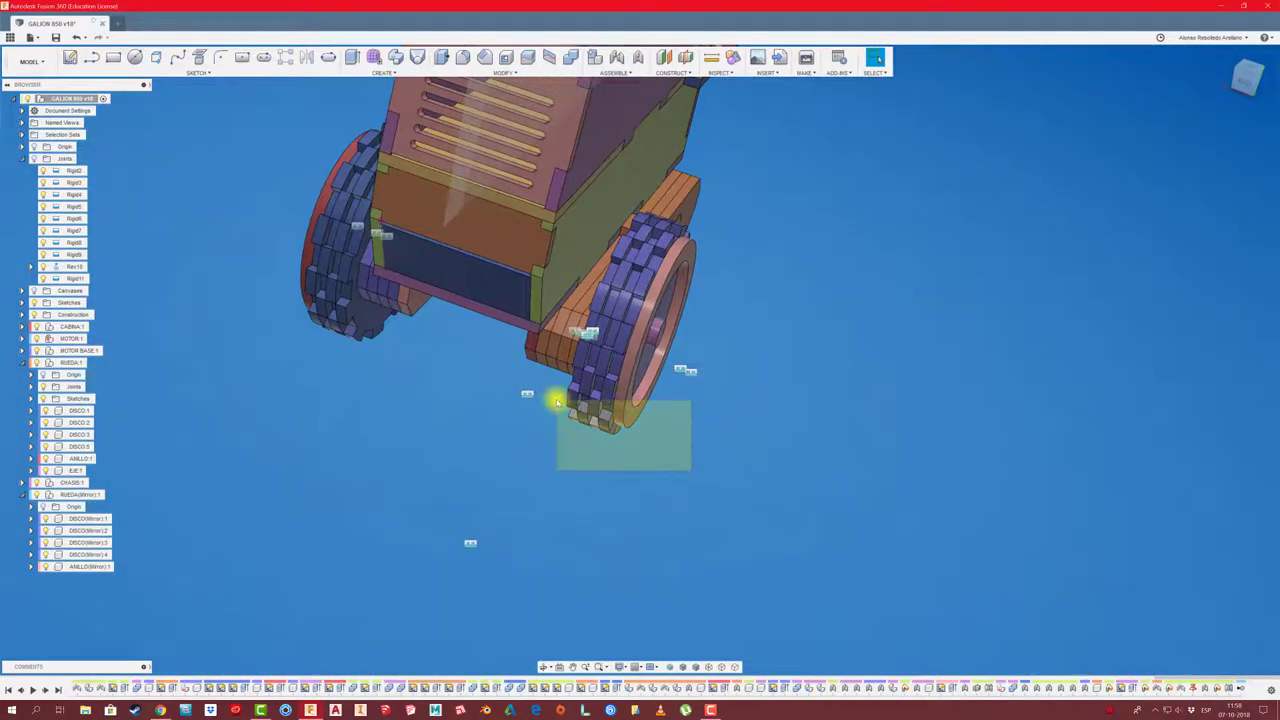
# Window-select the mirrored wheel and drag it beside the axle stub
pyautogui.moveTo(557, 400); pyautogui.dragTo(737, 451)
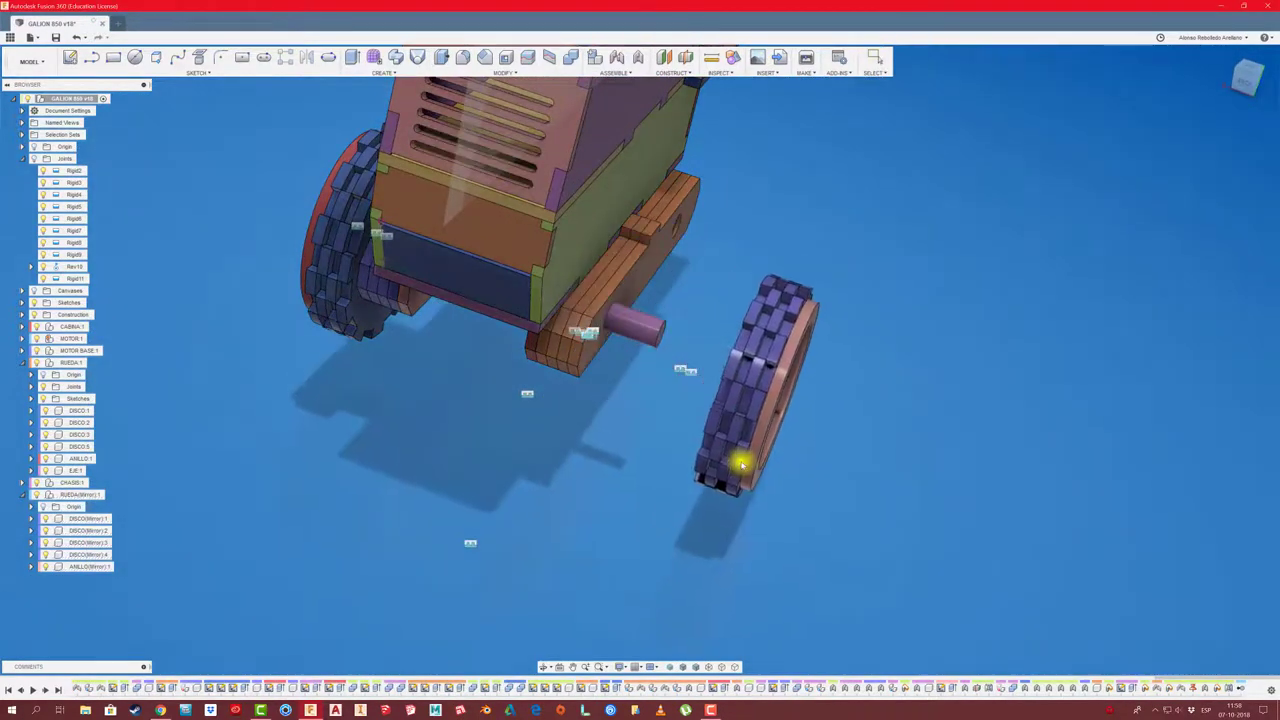
pyautogui.moveTo(826, 463)
pyautogui.keyDown('shift'); pyautogui.mouseDown(button='middle')
pyautogui.moveTo(757, 463)
pyautogui.moveTo(731, 426)
pyautogui.moveTo(746, 400)
pyautogui.mouseUp(button='middle'); pyautogui.keyUp('shift')
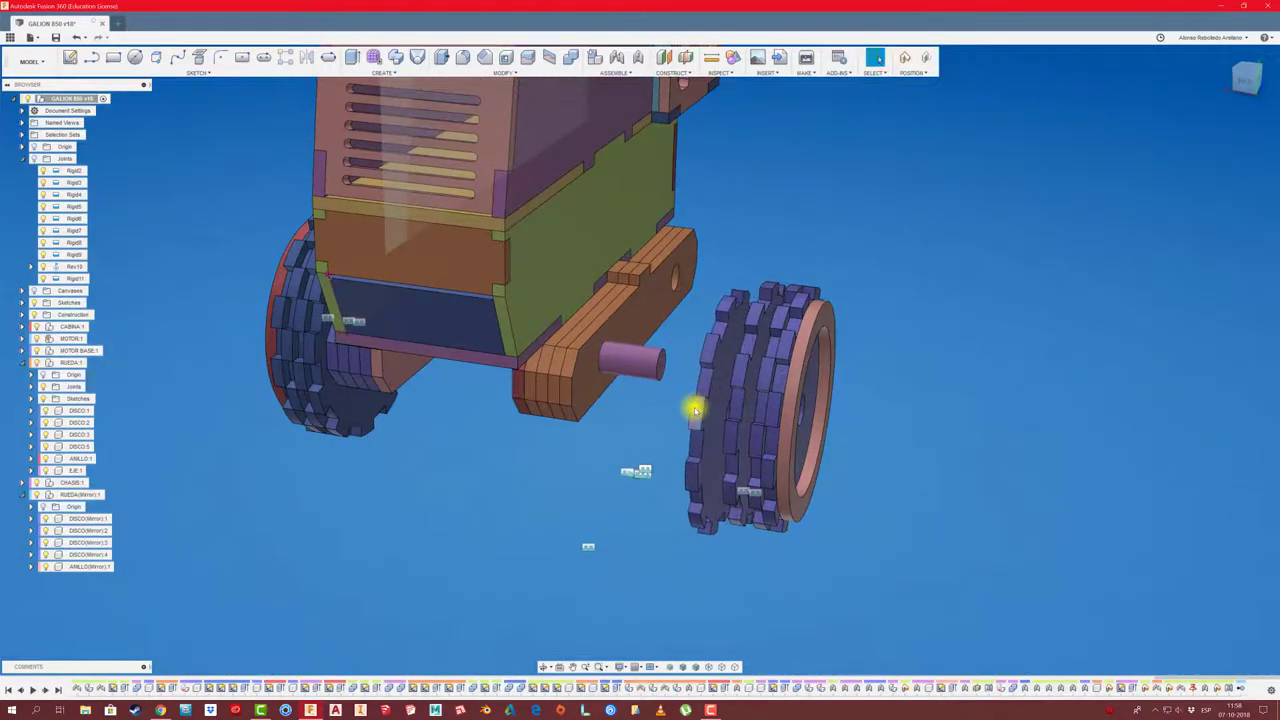
pyautogui.scroll(3, 962, 195)
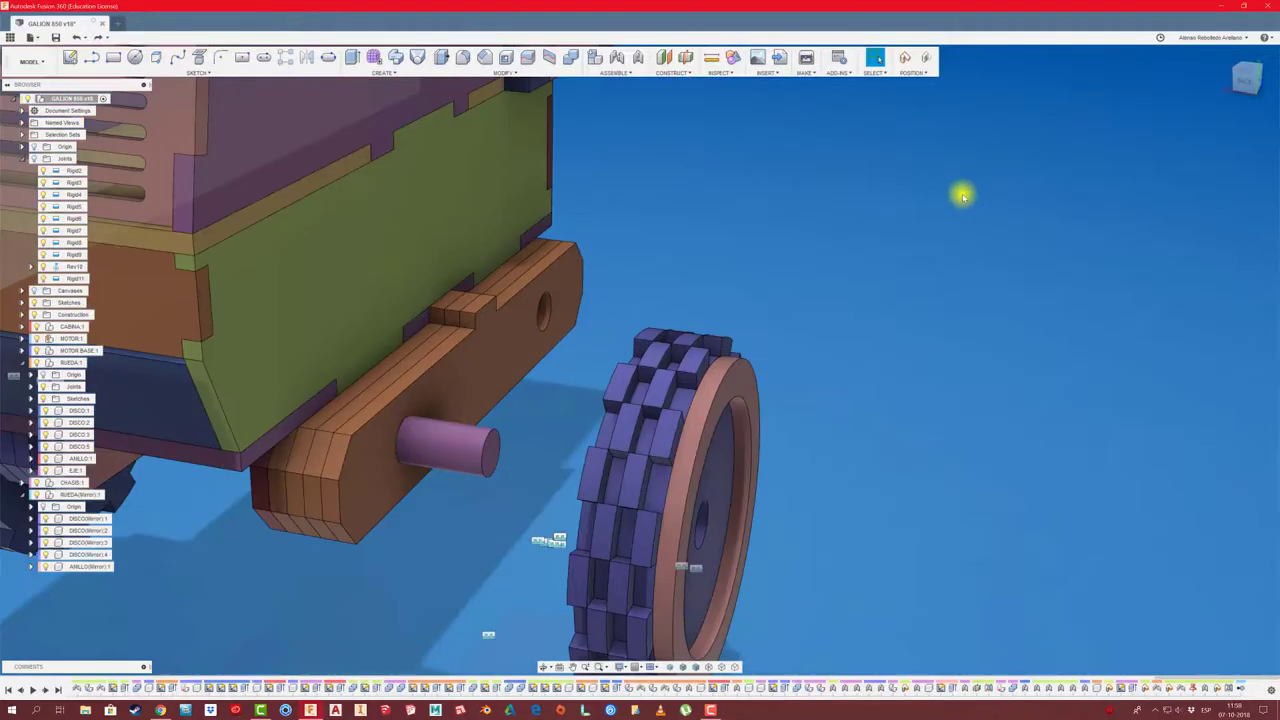
# Rigidly join the mirrored wheel's discs and ring with an as-built joint, keeping their current position
pyautogui.click(637, 58)
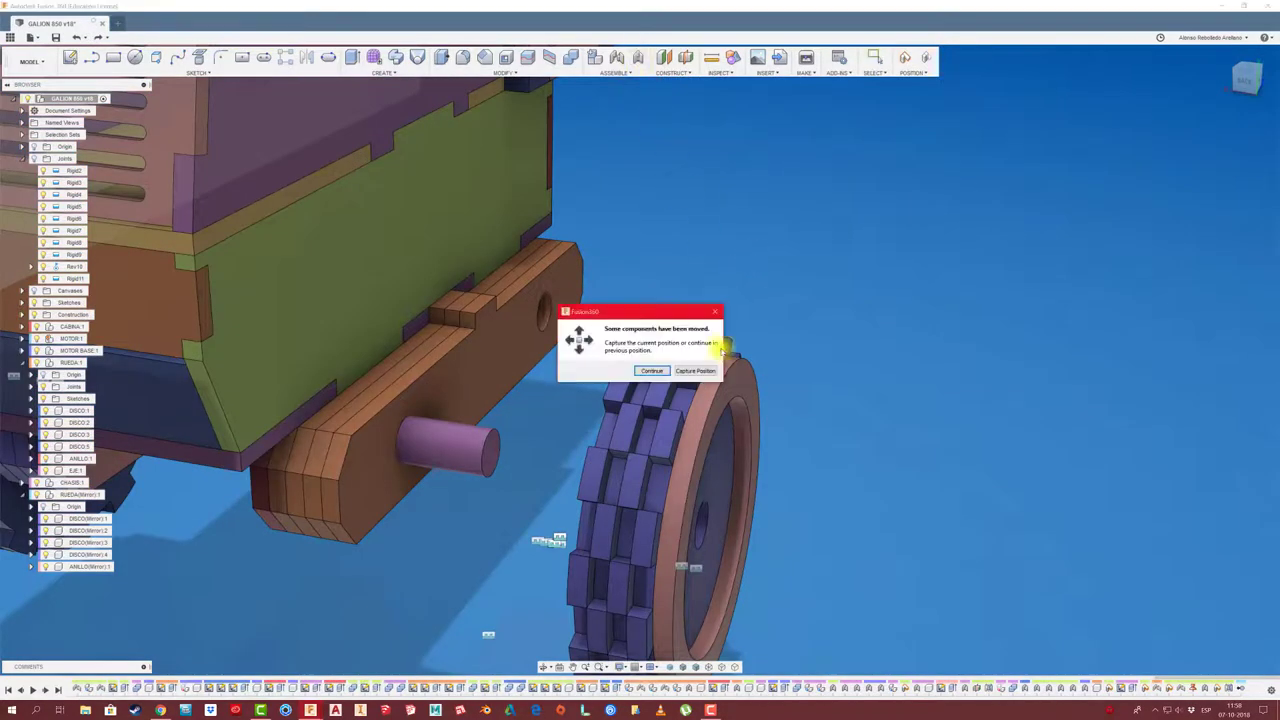
pyautogui.click(730, 250)
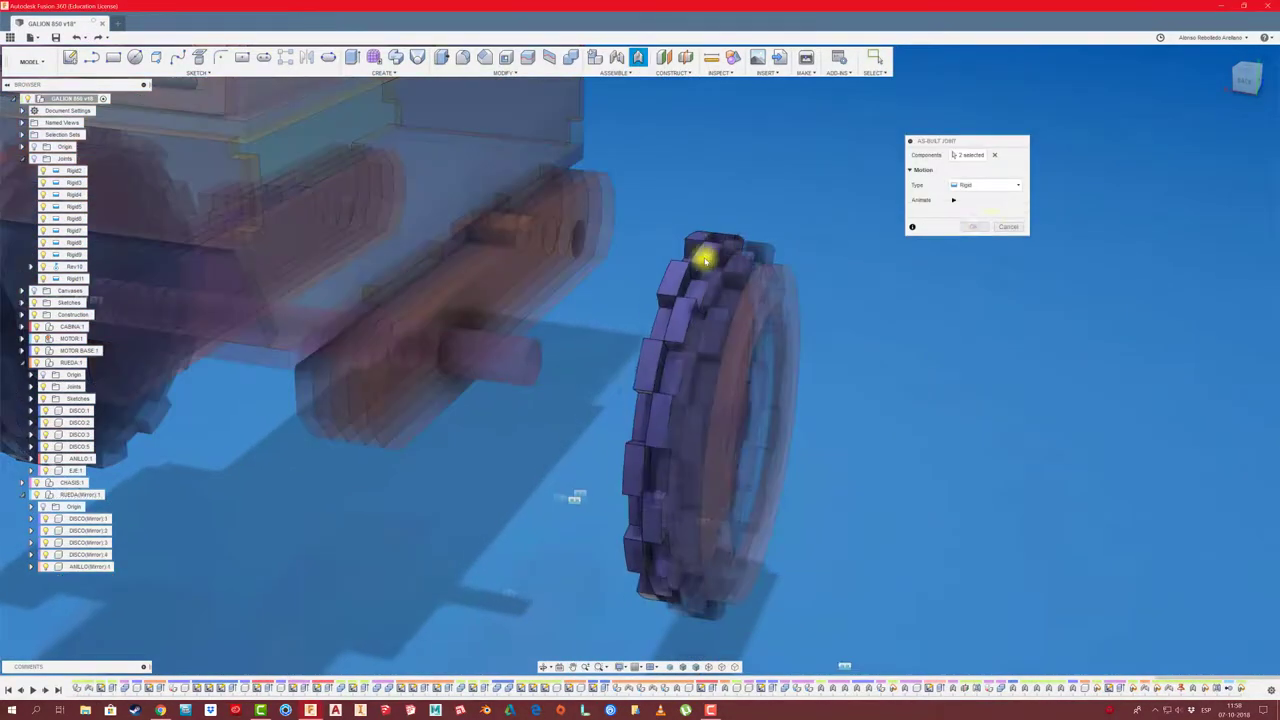
pyautogui.click(974, 211)
pyautogui.click(637, 58)
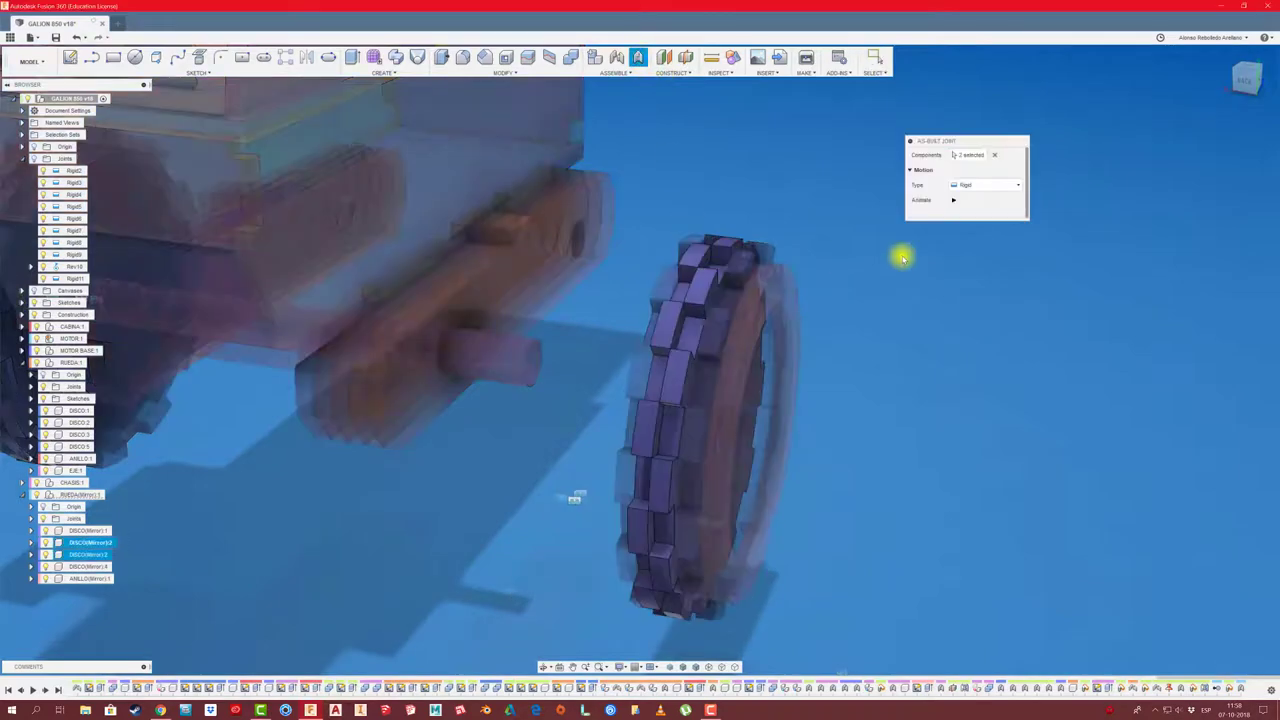
pyautogui.press('Escape')
pyautogui.click(637, 58)
pyautogui.click(745, 268)
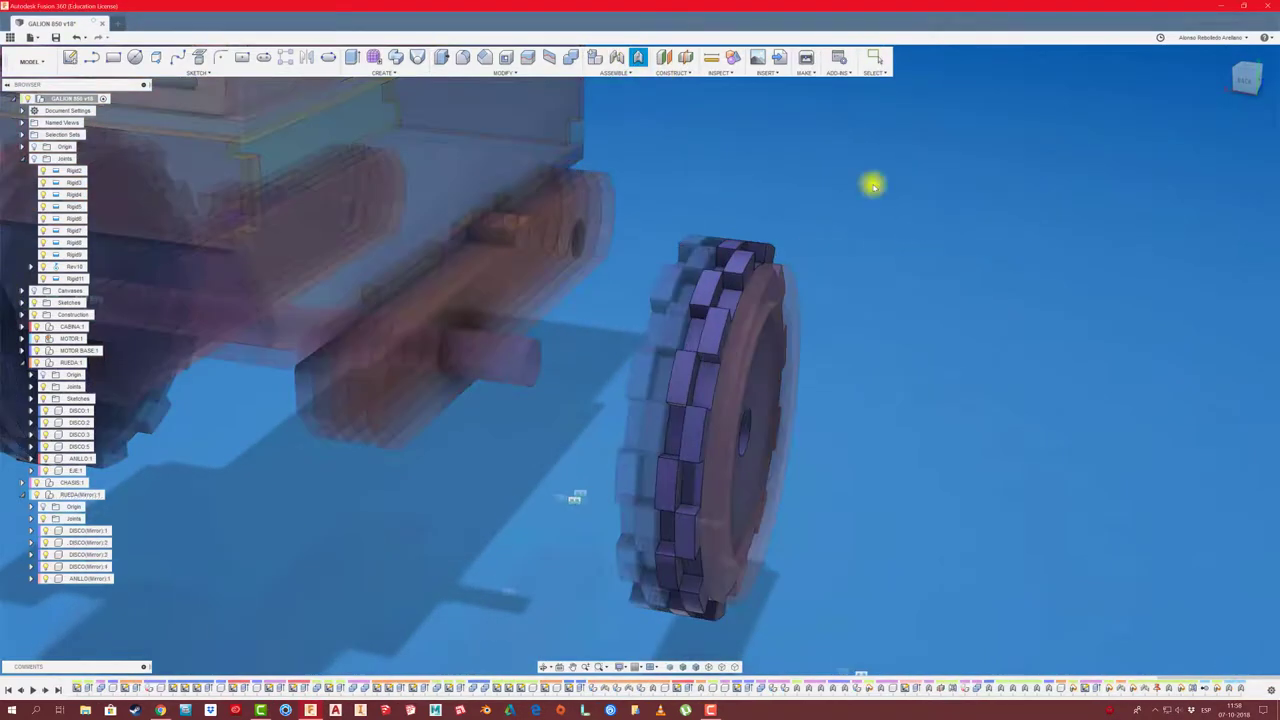
pyautogui.click(780, 271)
pyautogui.press('Return')
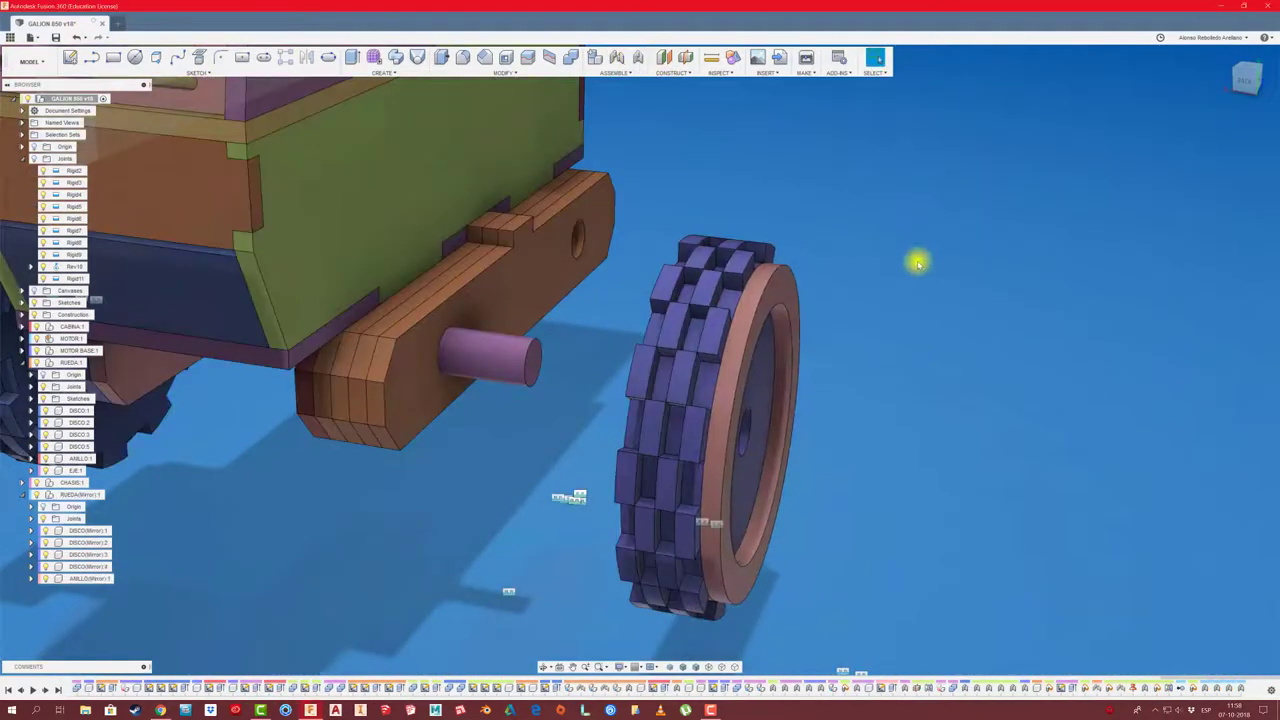
pyautogui.moveTo(787, 288); pyautogui.dragTo(818, 291)
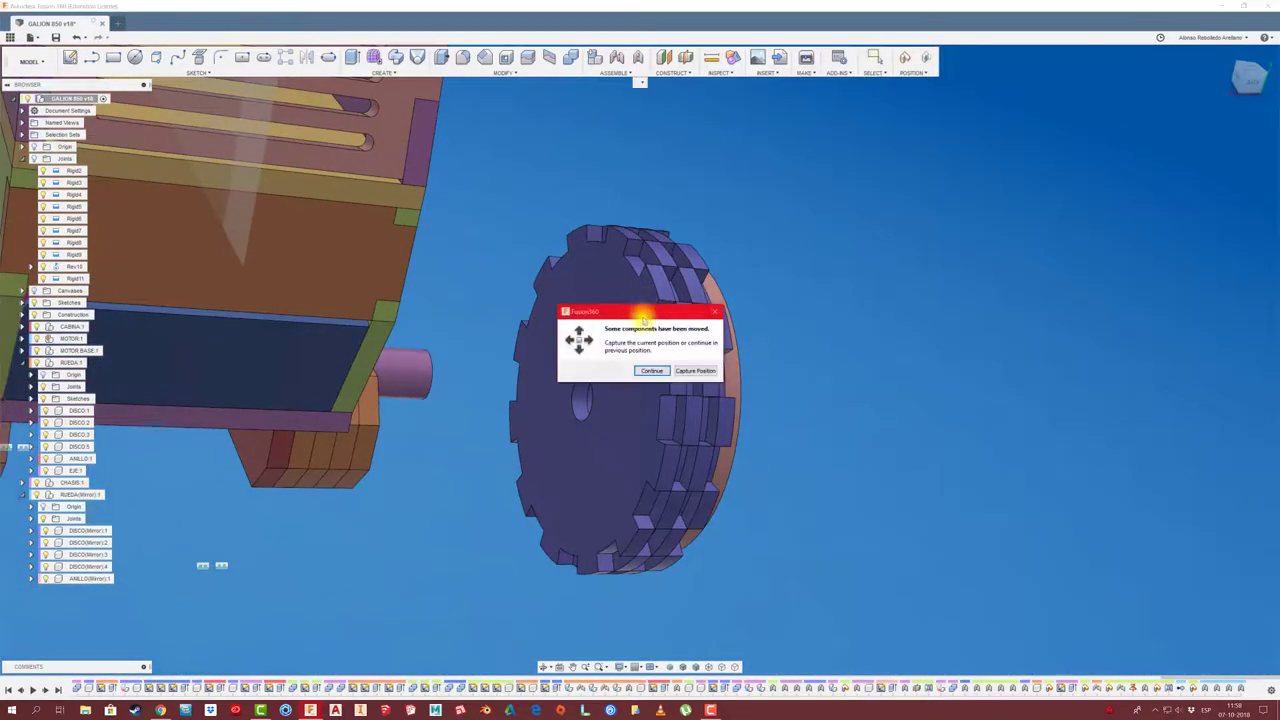
# Revolute-joint the mirrored wheel's centre hole to the chassis plate hole, creating Rev12
pyautogui.click(704, 371)
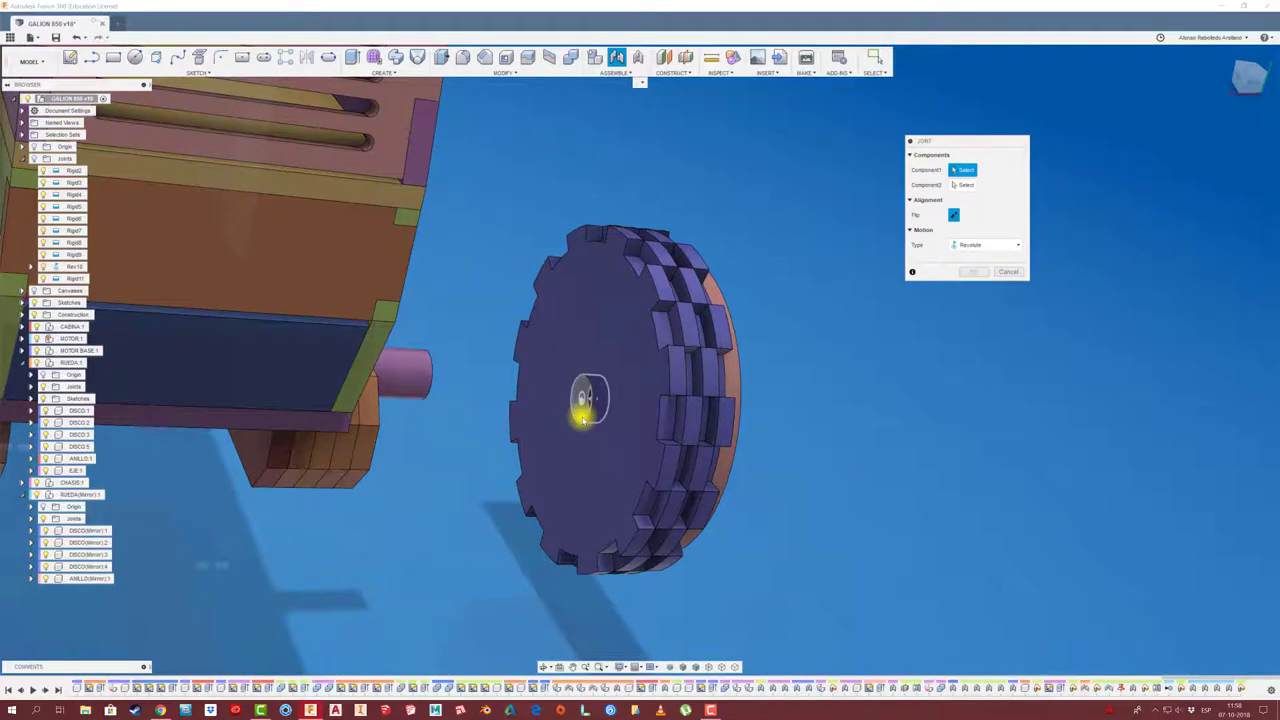
pyautogui.click(582, 420)
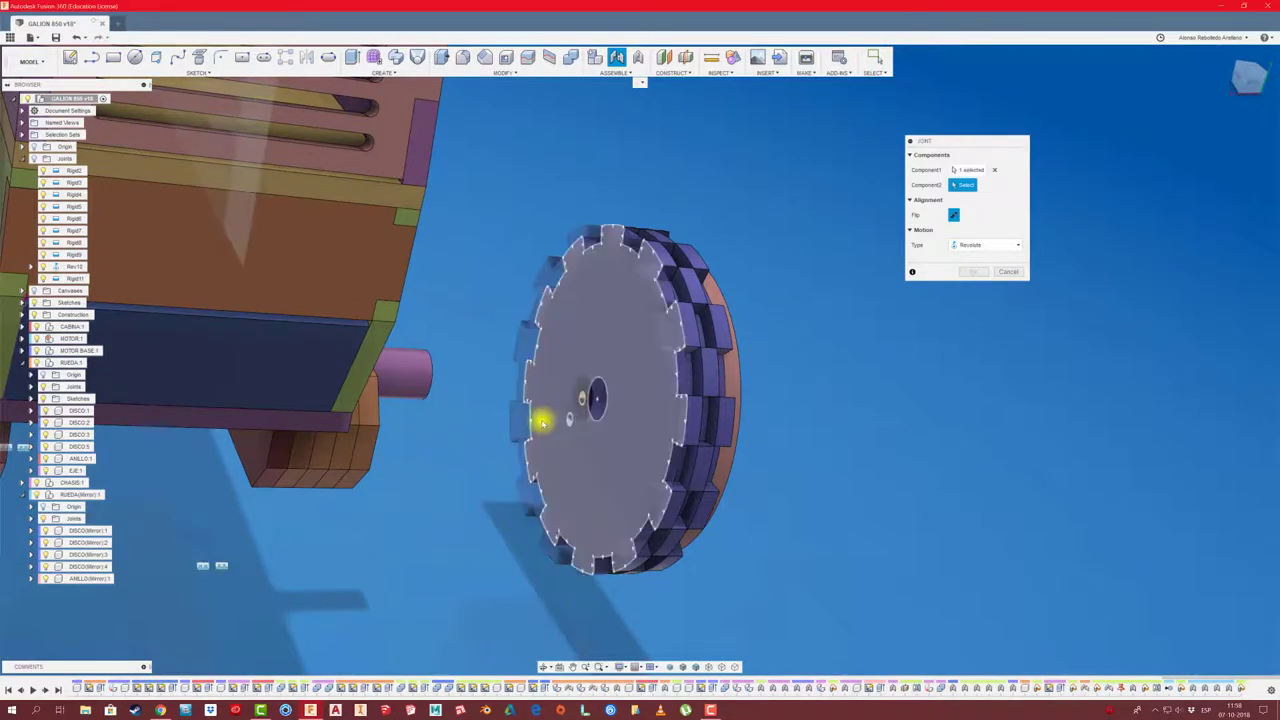
pyautogui.click(445, 402)
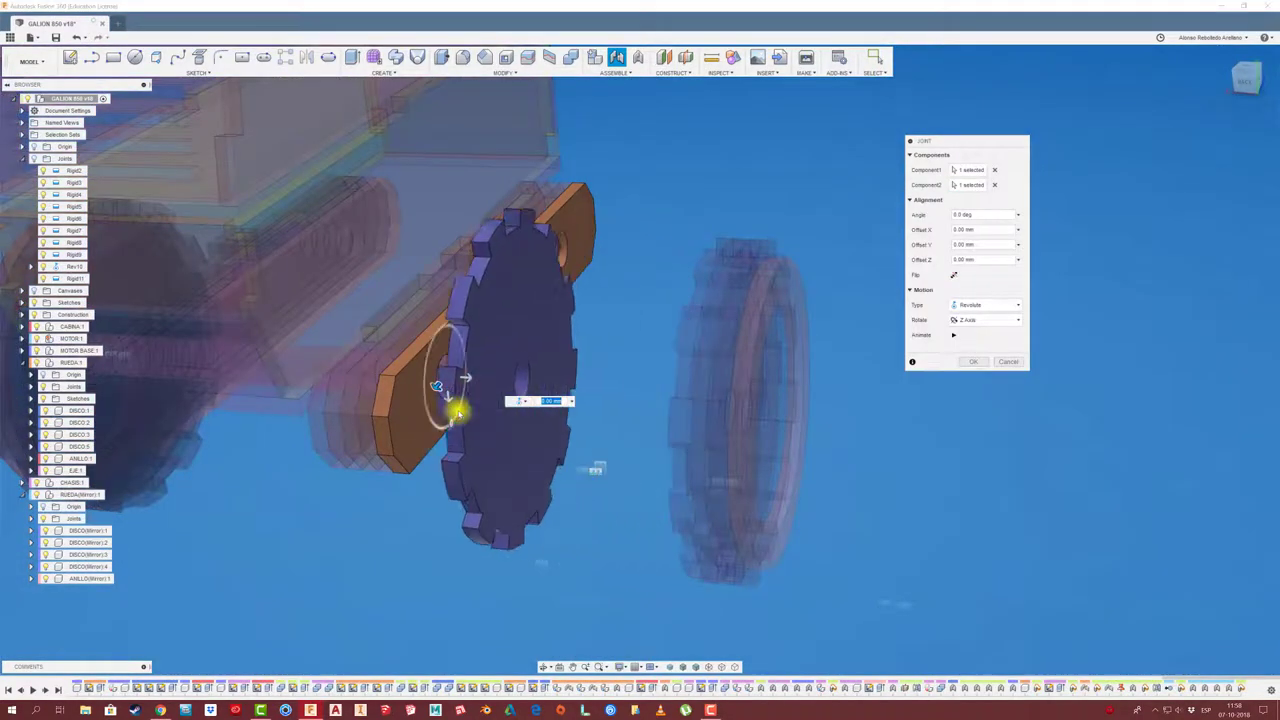
pyautogui.click(973, 363)
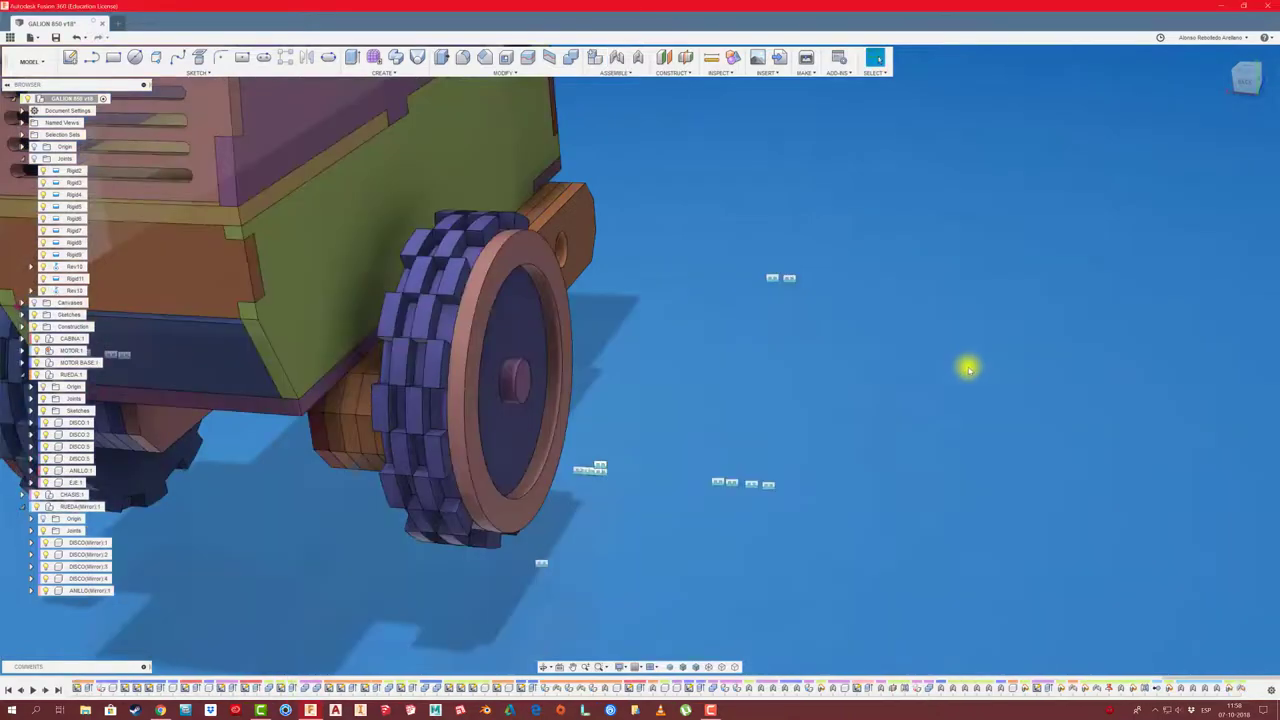
pyautogui.moveTo(600, 380)
pyautogui.keyDown('shift'); pyautogui.mouseDown(button='middle')
pyautogui.moveTo(503, 377)
pyautogui.moveTo(590, 393)
pyautogui.moveTo(300, 414)
pyautogui.moveTo(443, 394)
pyautogui.moveTo(423, 406)
pyautogui.moveTo(677, 420)
pyautogui.moveTo(606, 400)
pyautogui.moveTo(289, 391)
pyautogui.moveTo(228, 398)
pyautogui.moveTo(192, 453)
pyautogui.mouseUp(button='middle'); pyautogui.keyUp('shift')
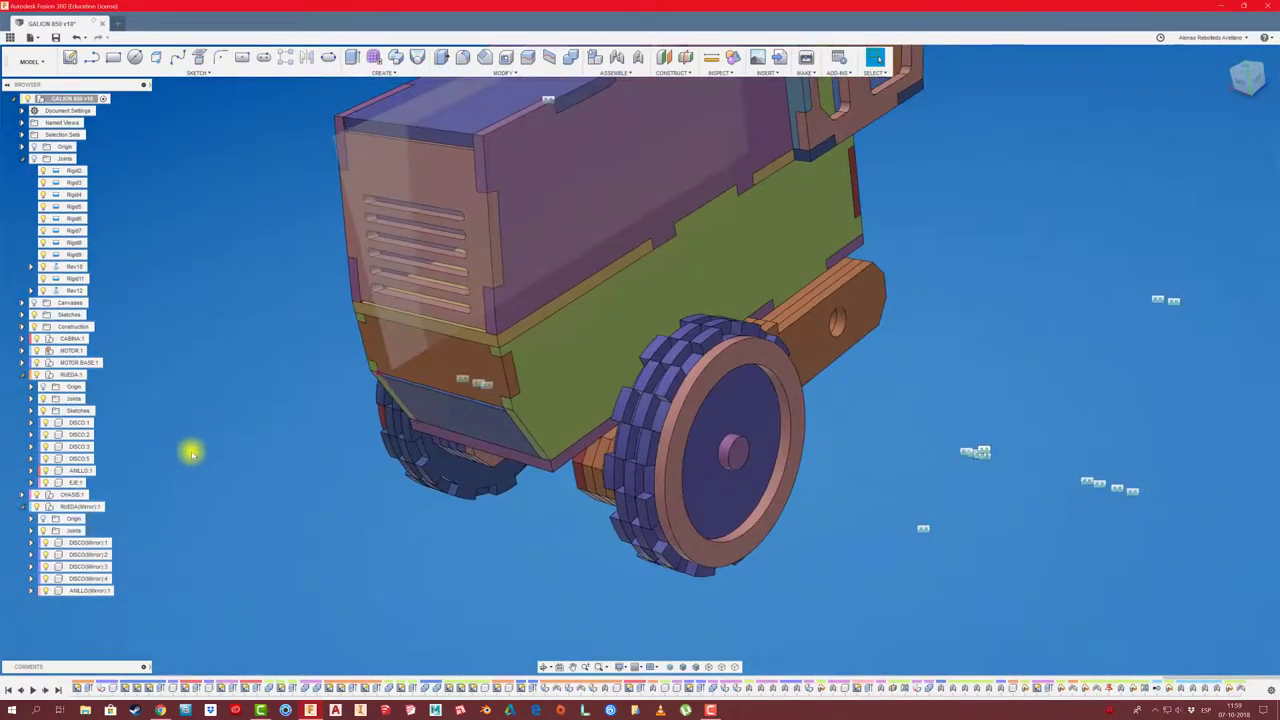
# Activate EJE:1, extrude-cut its outer end face 5 mm, then reactivate the root assembly
pyautogui.click(732, 451)
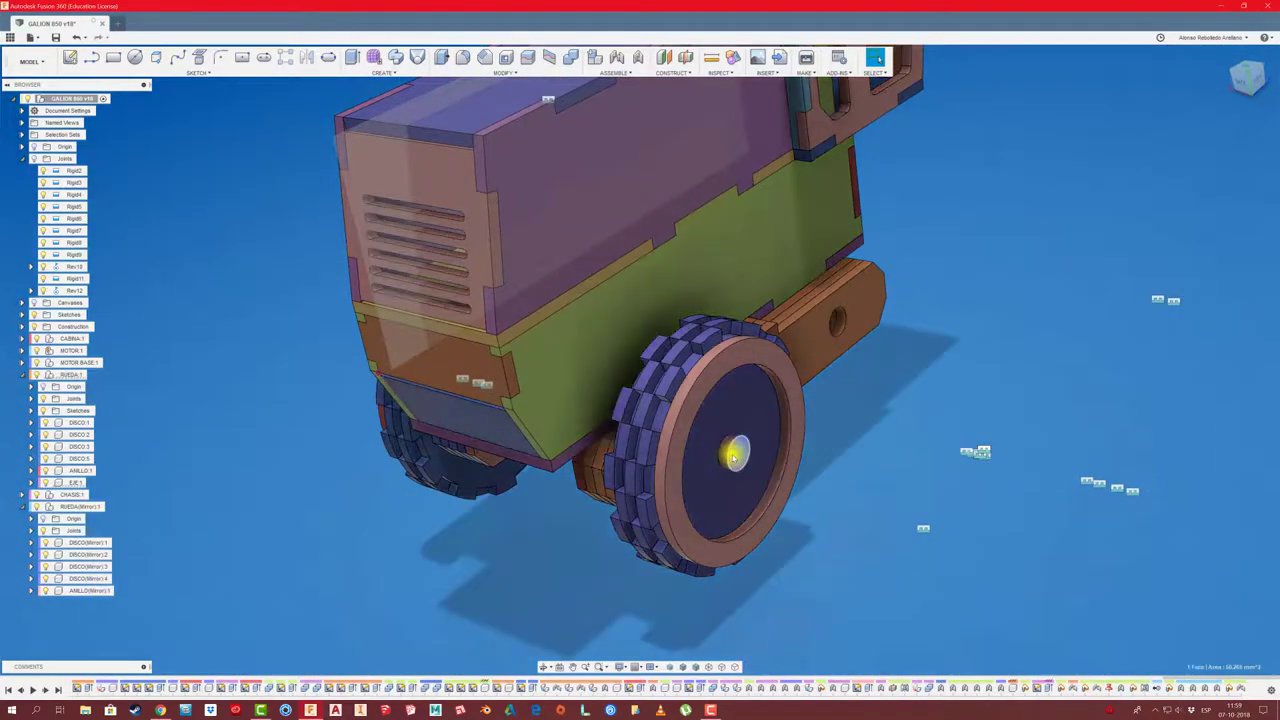
pyautogui.click(80, 485)
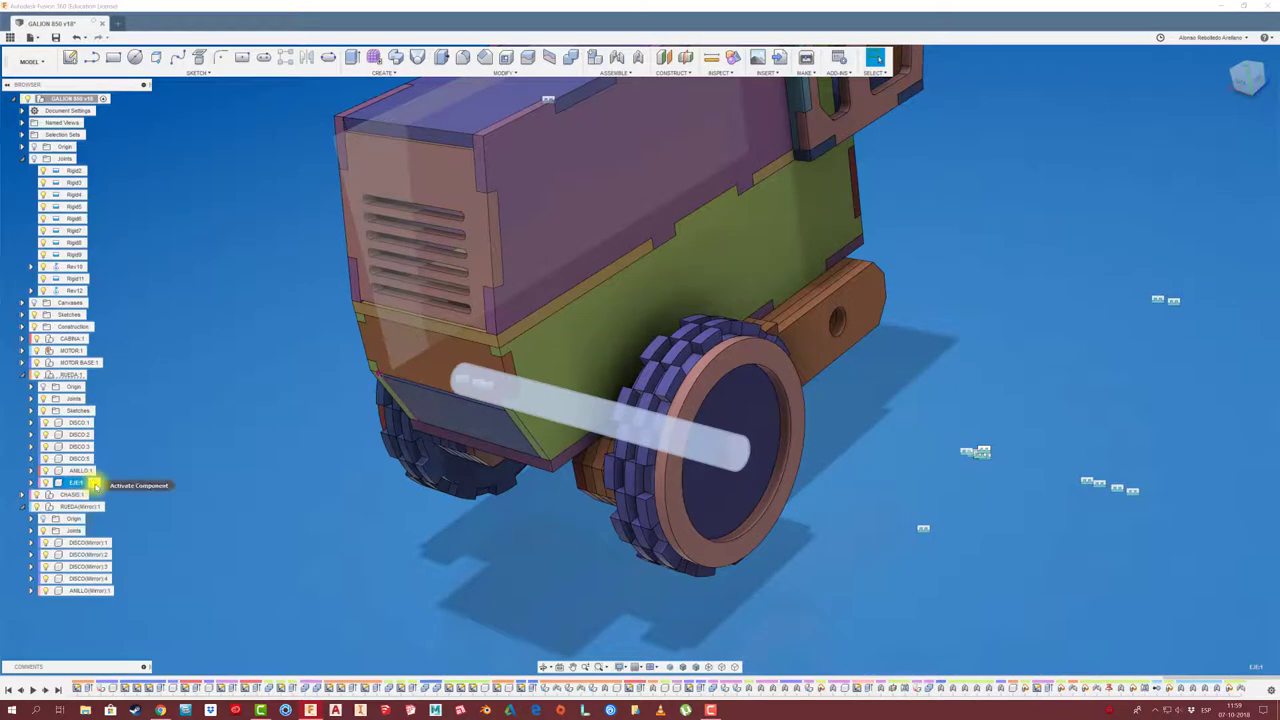
pyautogui.click(94, 483)
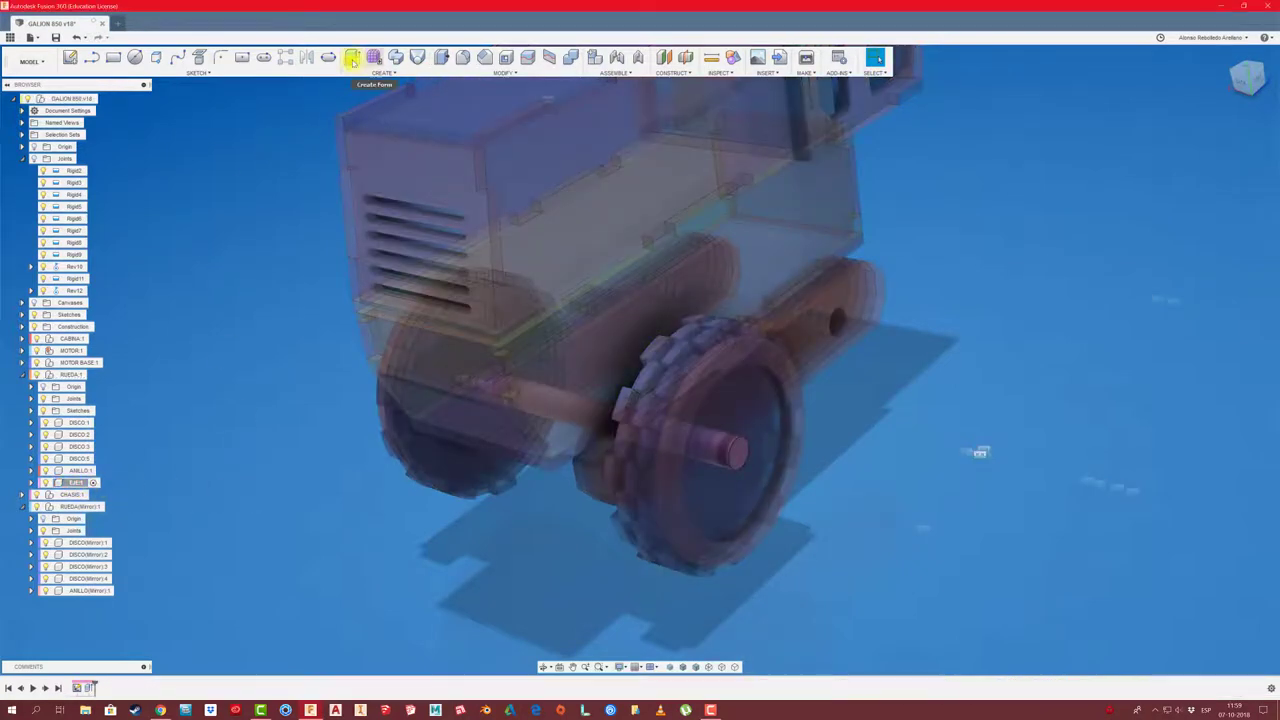
pyautogui.click(352, 58)
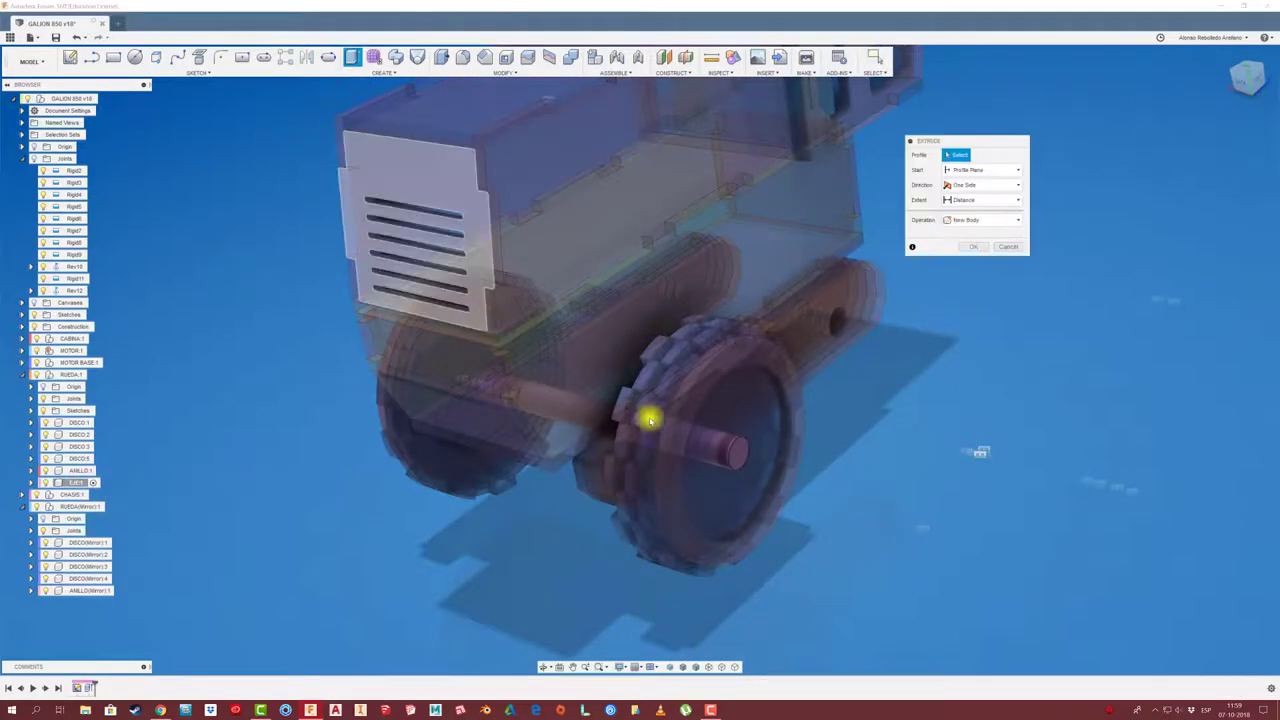
pyautogui.click(737, 451)
pyautogui.moveTo(752, 455); pyautogui.dragTo(737, 449)
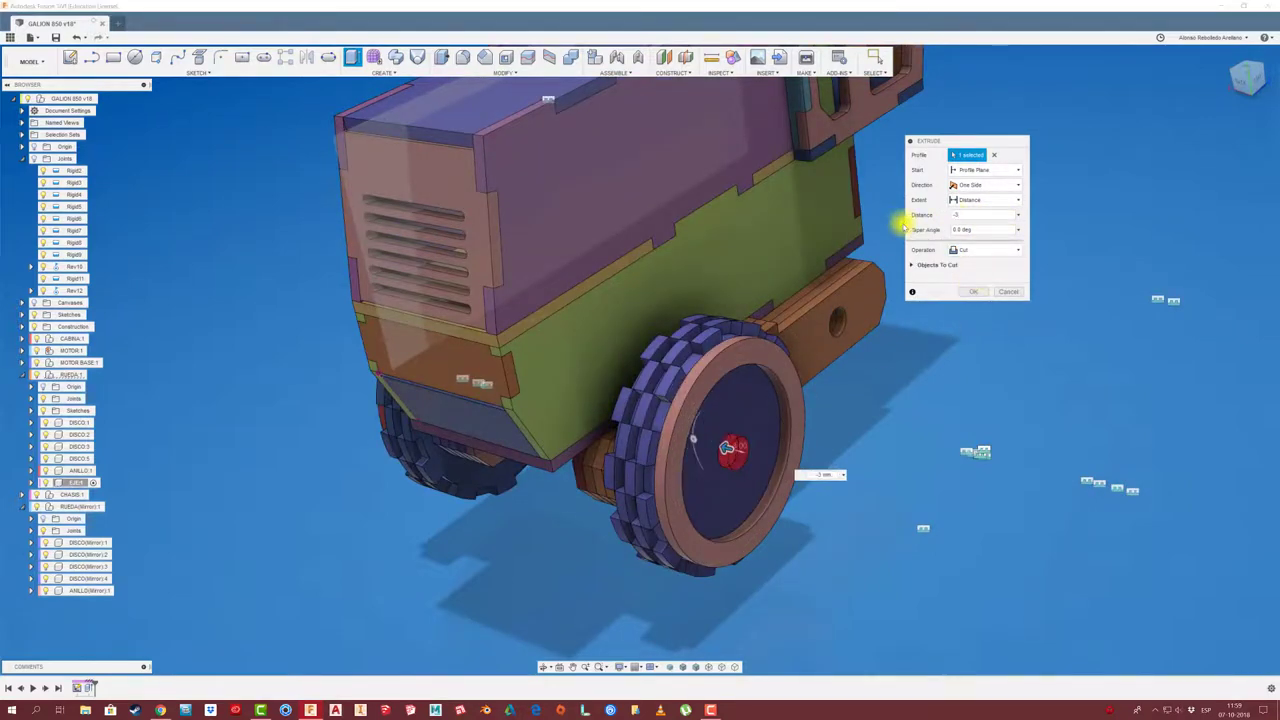
pyautogui.click(974, 291)
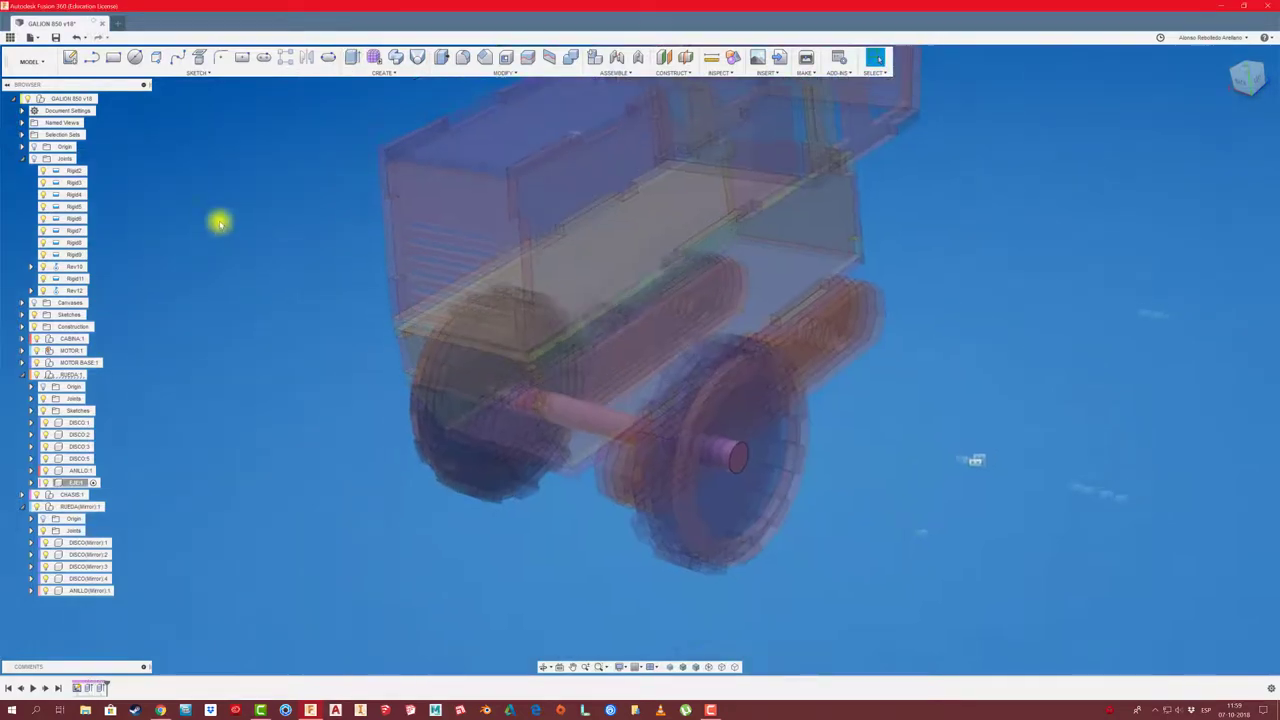
pyautogui.click(108, 100)
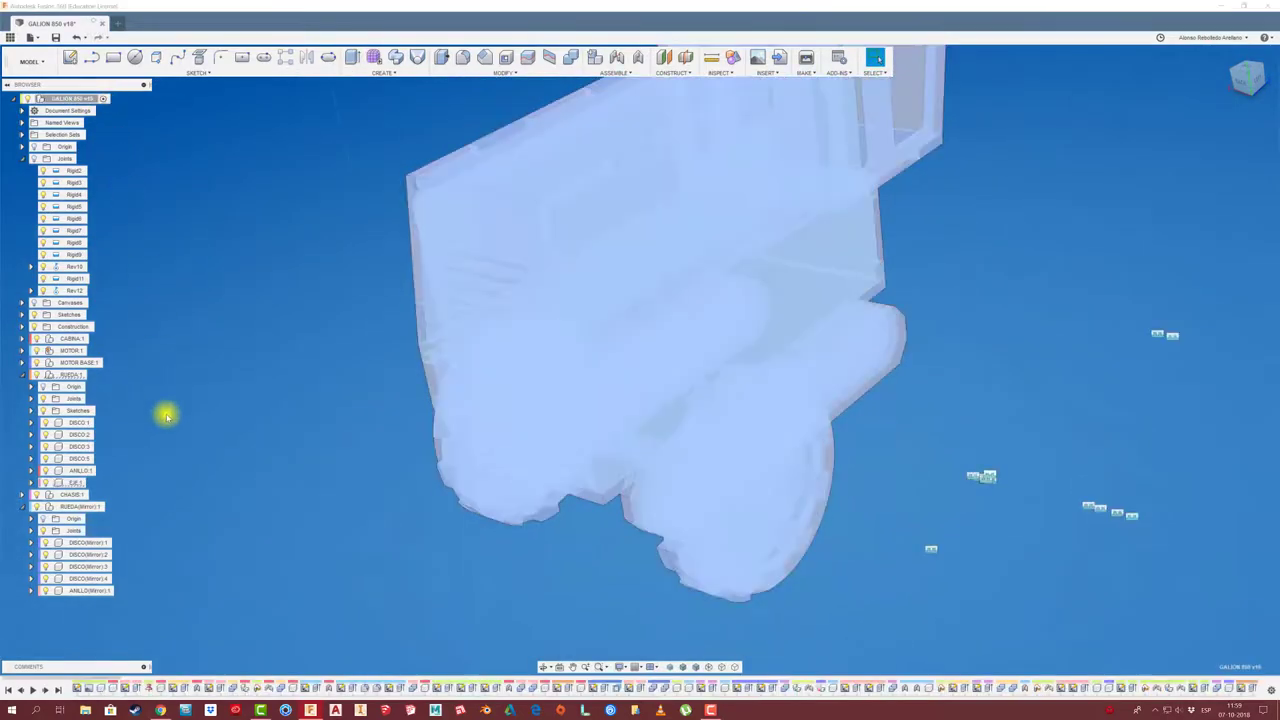
# In the Browser, drag RUEDA(Mirror):1 onto RUEDA:1 so both wheels sit under one component
pyautogui.moveTo(166, 415)
pyautogui.keyDown('shift'); pyautogui.mouseDown(button='middle')
pyautogui.moveTo(253, 427)
pyautogui.moveTo(180, 431)
pyautogui.moveTo(86, 480)
pyautogui.mouseUp(button='middle'); pyautogui.keyUp('shift')
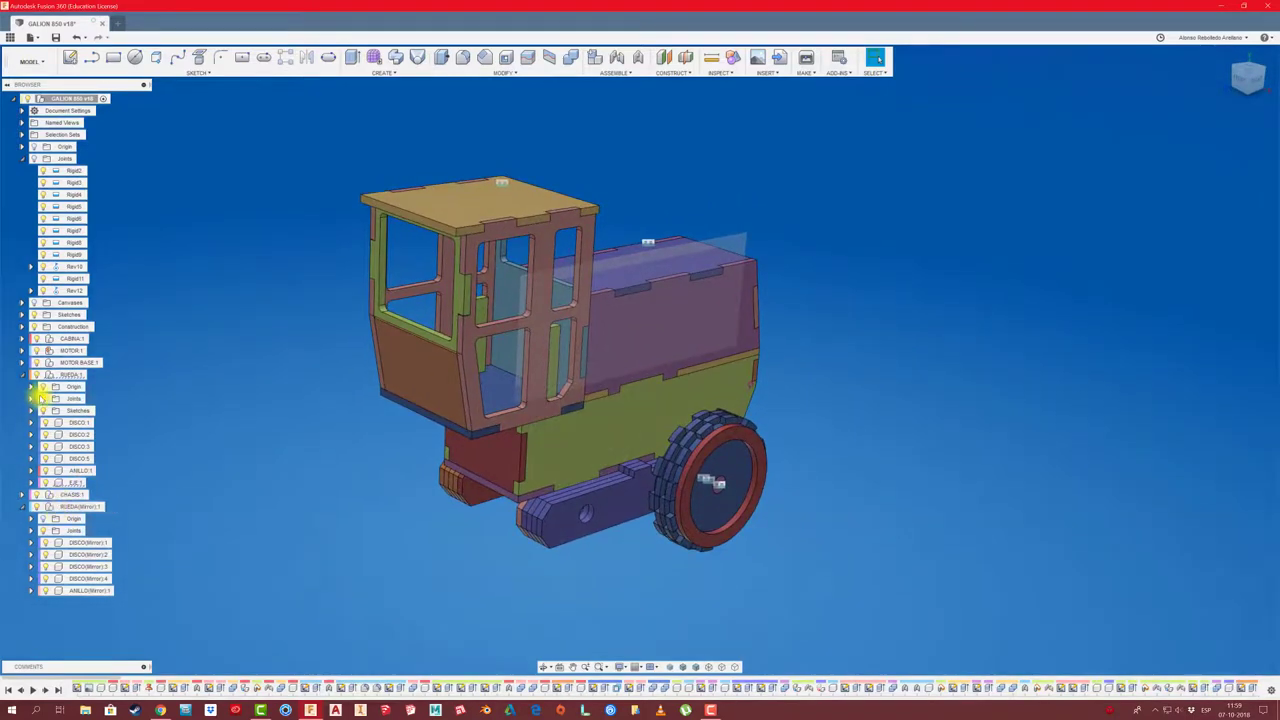
pyautogui.click(72, 509)
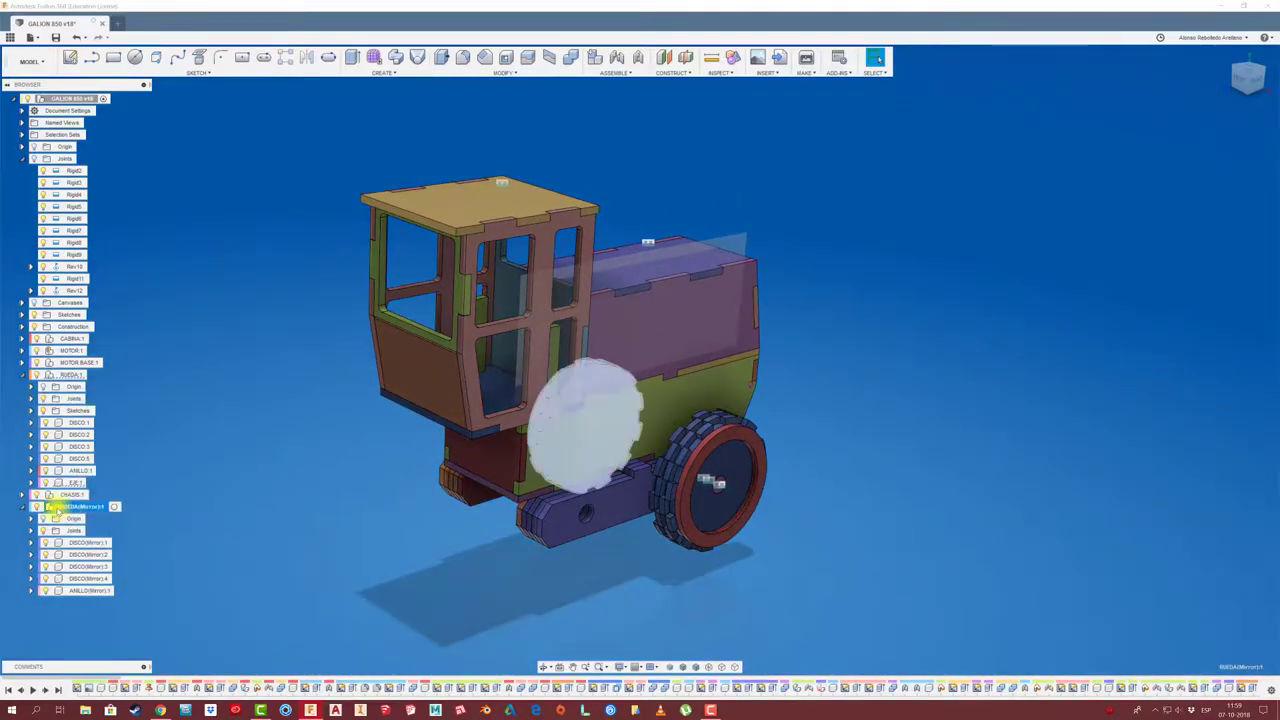
pyautogui.moveTo(78, 376); pyautogui.dragTo(80, 378)
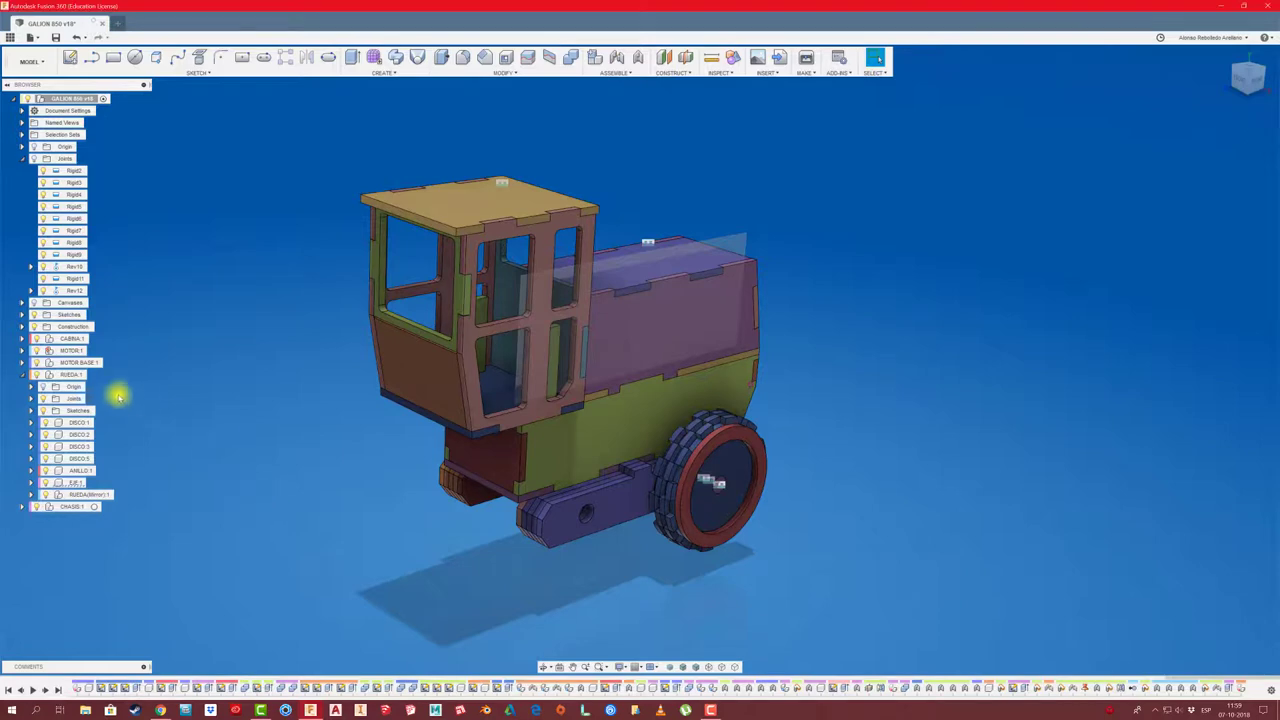
# Copy and paste RUEDA:1 as RUEDA:2, offset 65 mm along Z
pyautogui.click(72, 377)
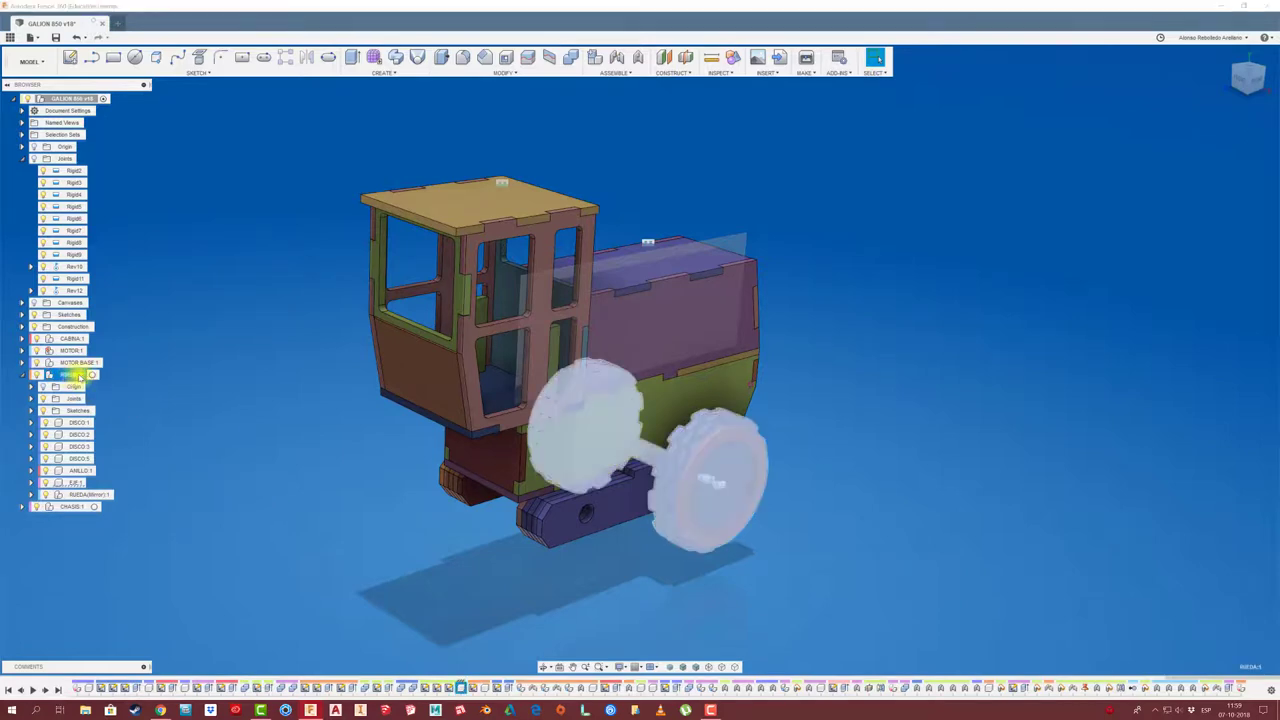
pyautogui.rightClick(79, 376)
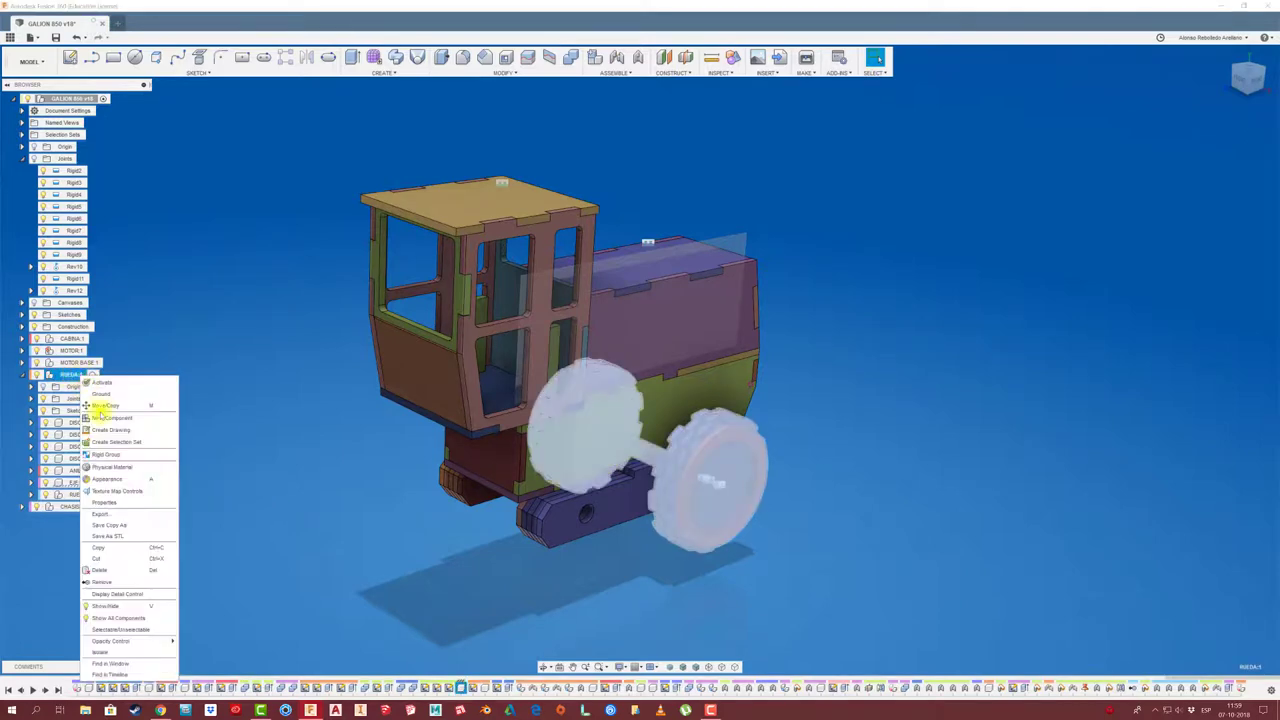
pyautogui.click(123, 549)
pyautogui.doubleClick(72, 374)
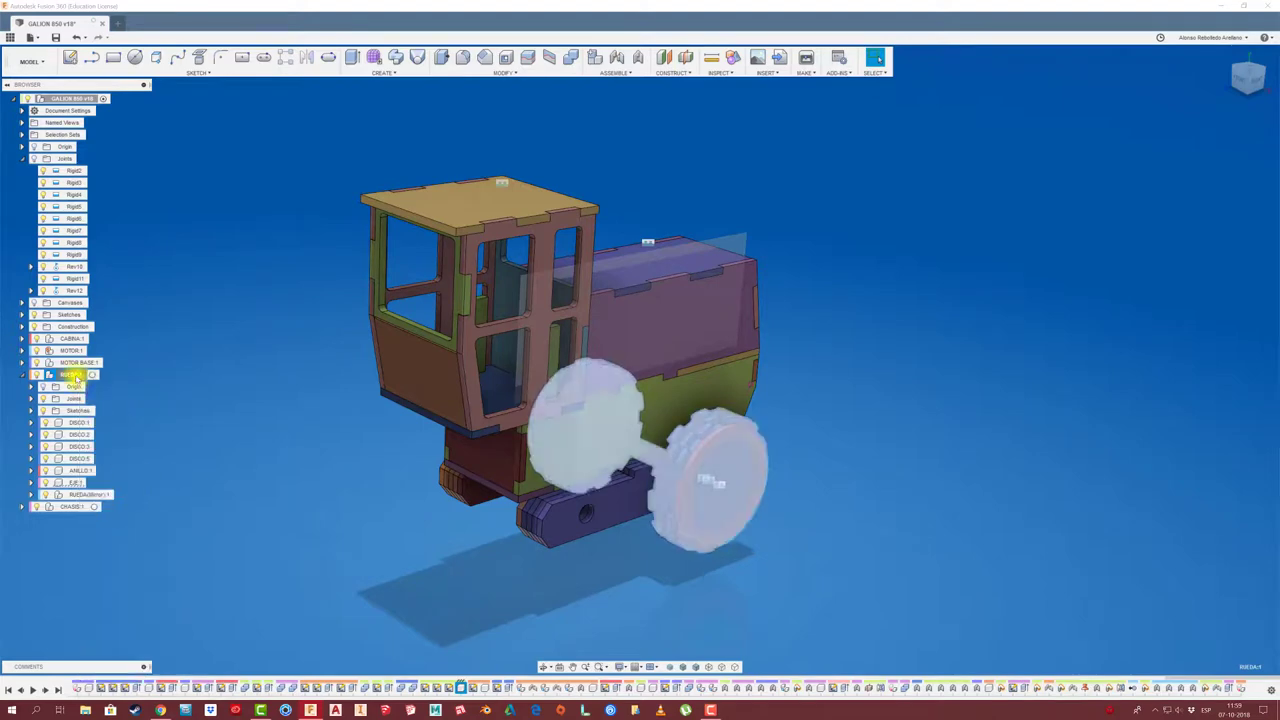
pyautogui.click(157, 390)
pyautogui.click(72, 376)
pyautogui.rightClick(75, 377)
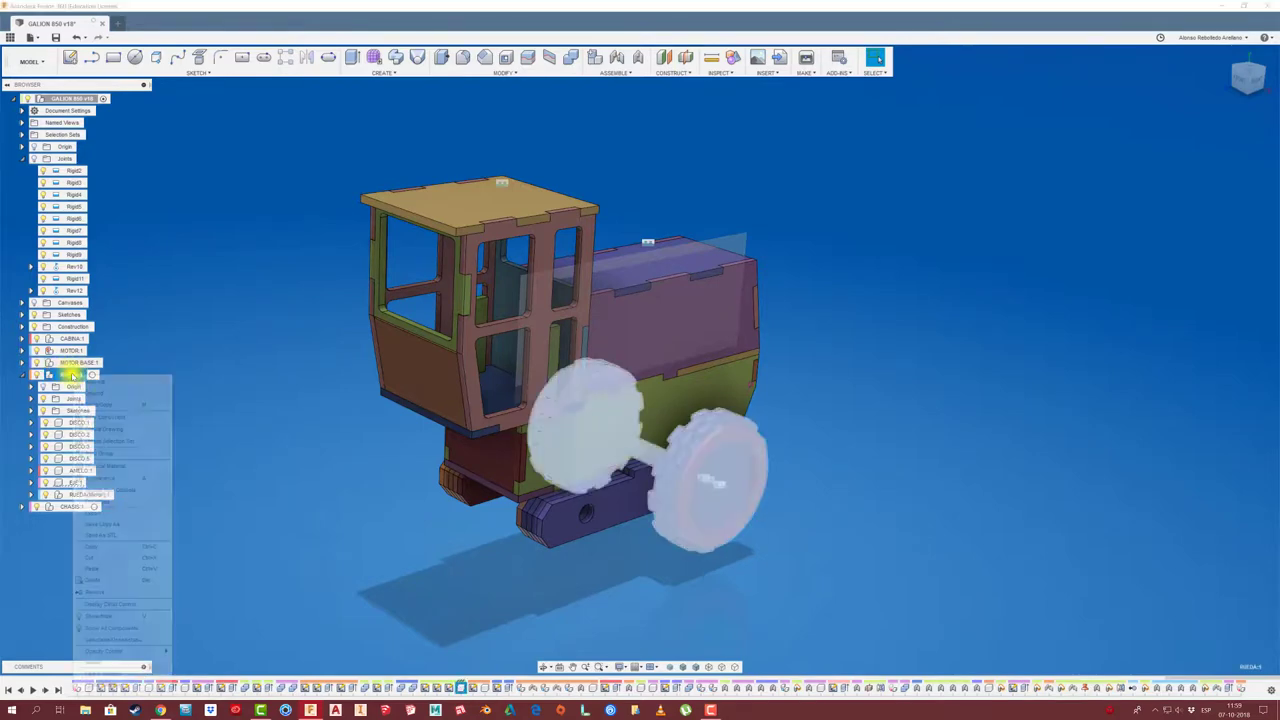
pyautogui.click(117, 569)
pyautogui.scroll(-5, 537, 553)
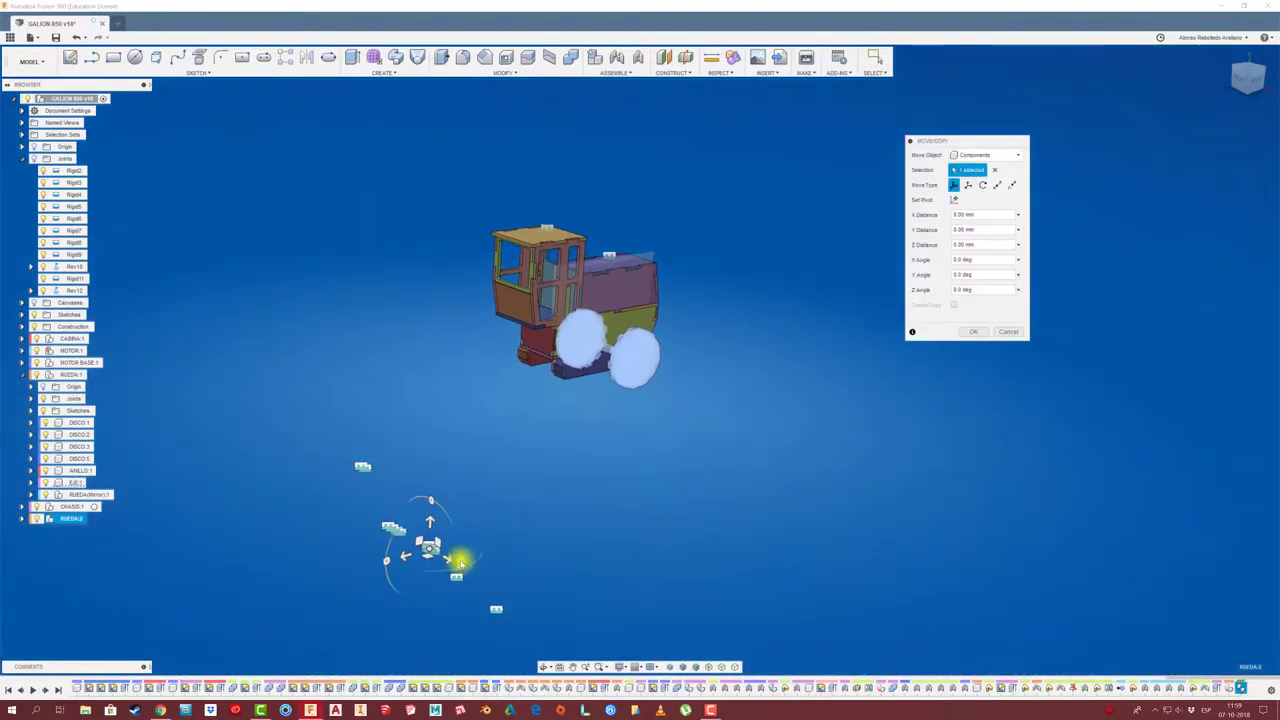
pyautogui.moveTo(375, 558); pyautogui.dragTo(305, 580)
pyautogui.click(960, 334)
# View the truck from underneath and drag the copied axle and wheels away from the tractor
pyautogui.keyDown('shift'); pyautogui.moveTo(623, 423); pyautogui.dragTo(571, 449, button='middle'); pyautogui.keyUp('shift')
pyautogui.scroll(3, 554, 446)
pyautogui.scroll(2, 553, 448)
pyautogui.moveTo(571, 449); pyautogui.dragTo(783, 471)
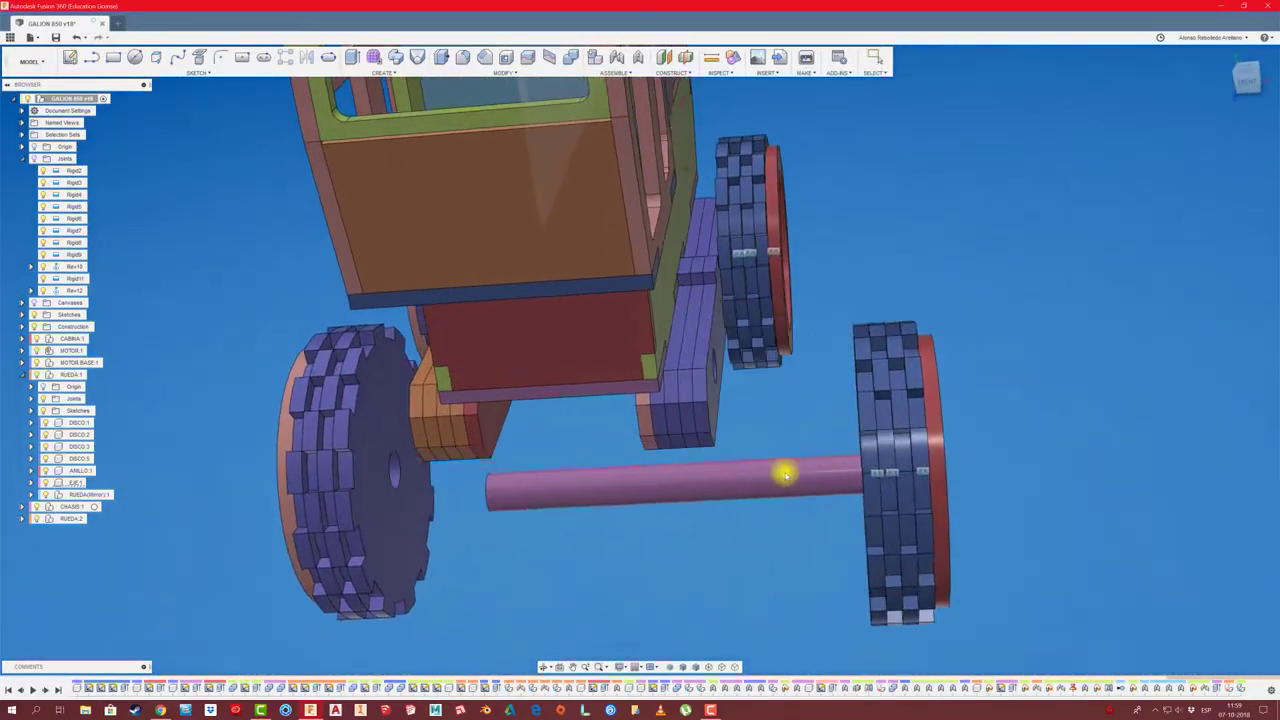
# Undo the dragged axle's move, then start and cancel an as-built joint between axle and wheel
pyautogui.keyDown('shift'); pyautogui.moveTo(783, 471); pyautogui.dragTo(777, 475, button='middle'); pyautogui.keyUp('shift')
pyautogui.hotkey('ctrl', 'z')
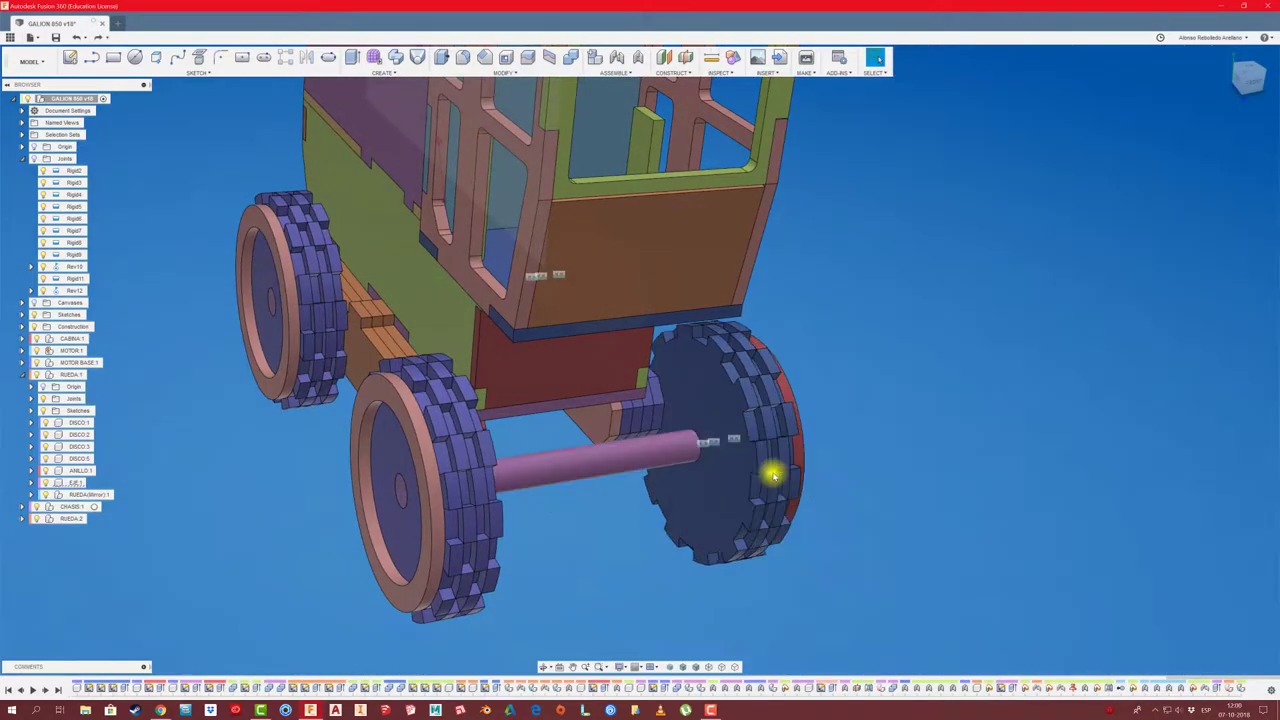
pyautogui.click(638, 58)
pyautogui.click(445, 478)
pyautogui.click(394, 451)
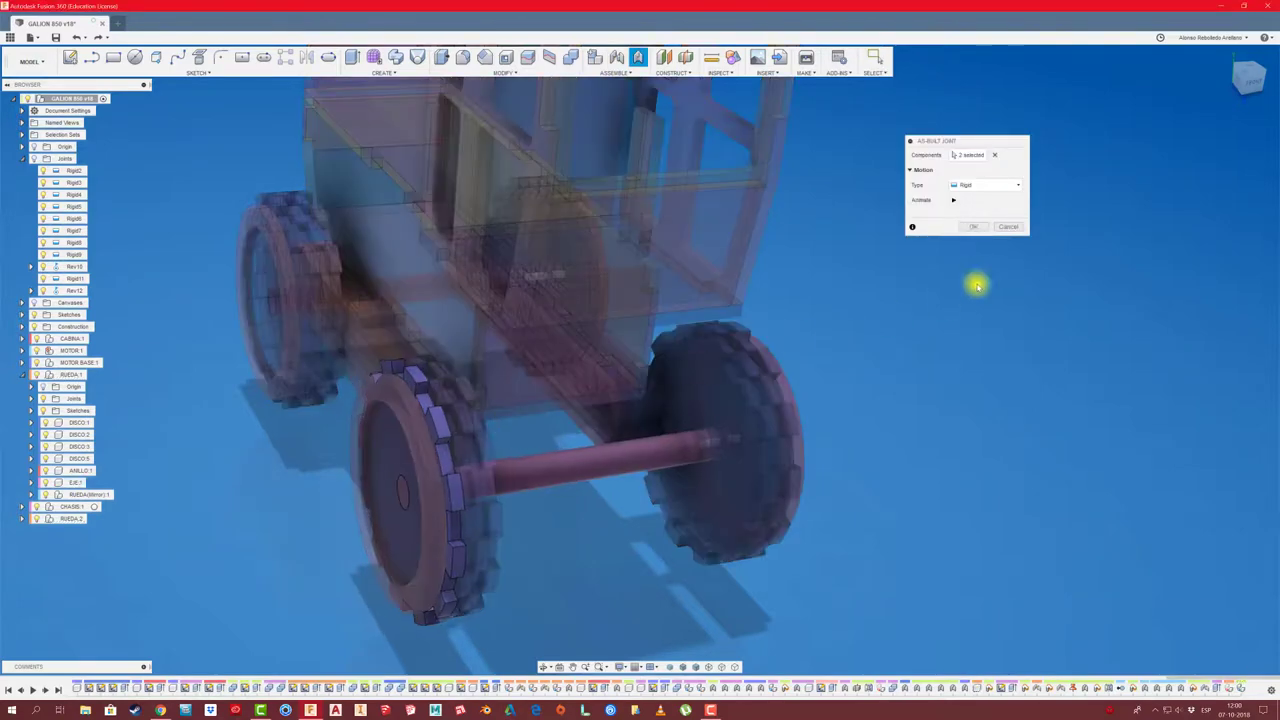
pyautogui.click(973, 228)
pyautogui.moveTo(597, 480)
pyautogui.mouseDown()
pyautogui.moveTo(624, 541)
pyautogui.moveTo(565, 453)
pyautogui.mouseUp()
# Revolute-joint the RUEDA:2 wheel centre to the chassis hole as Rev13, then collapse RUEDA:1
pyautogui.hotkey('shift', 'j')
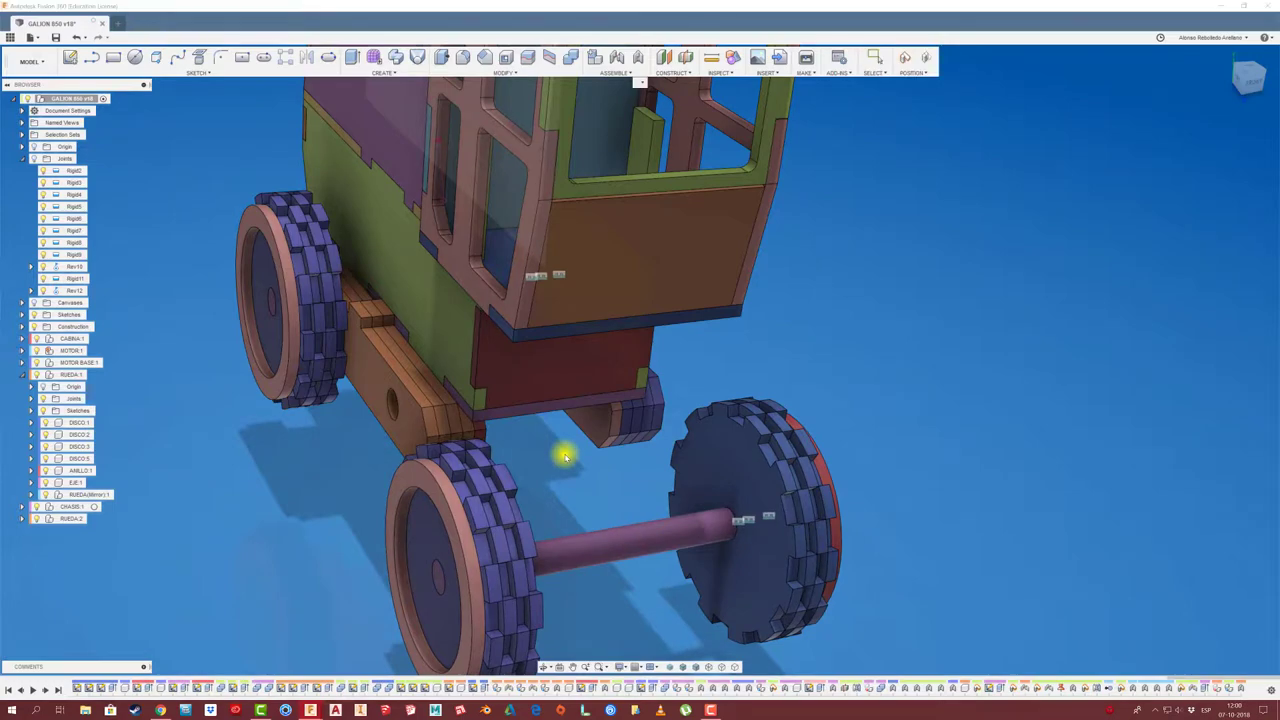
pyautogui.click(694, 371)
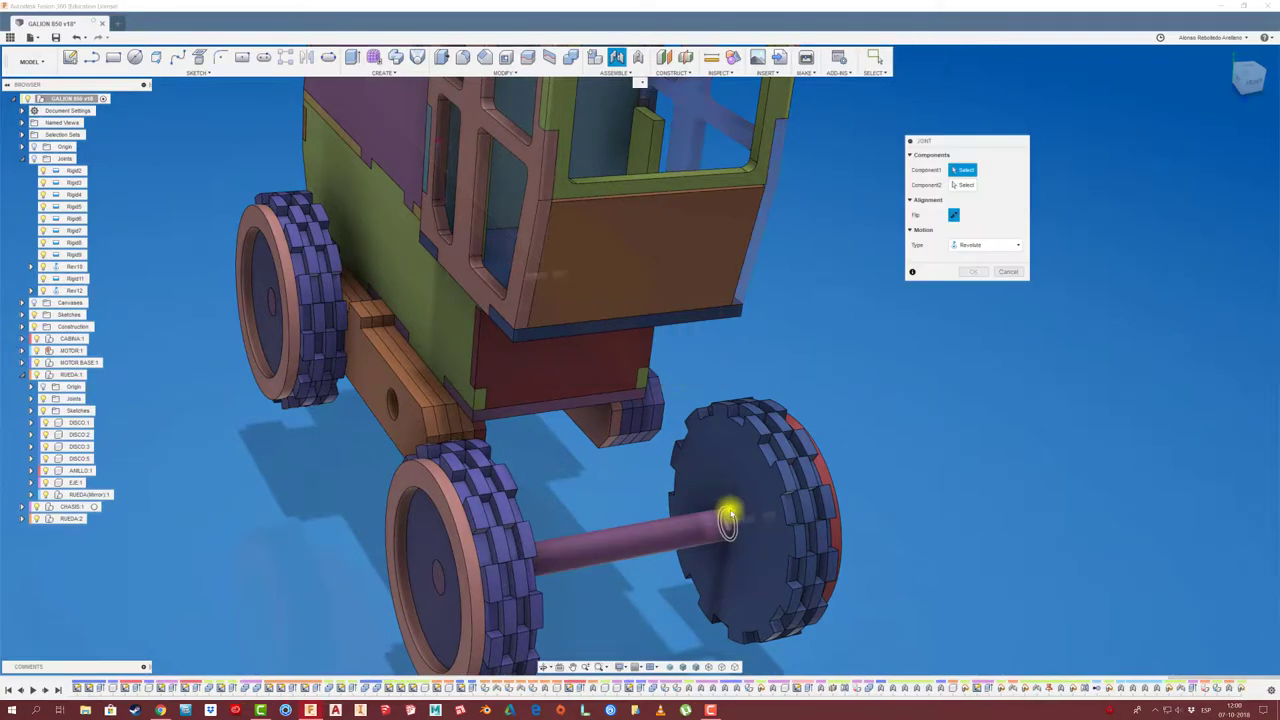
pyautogui.click(728, 506)
pyautogui.keyDown('shift'); pyautogui.moveTo(719, 491); pyautogui.dragTo(763, 420, button='middle'); pyautogui.keyUp('shift')
pyautogui.click(763, 420)
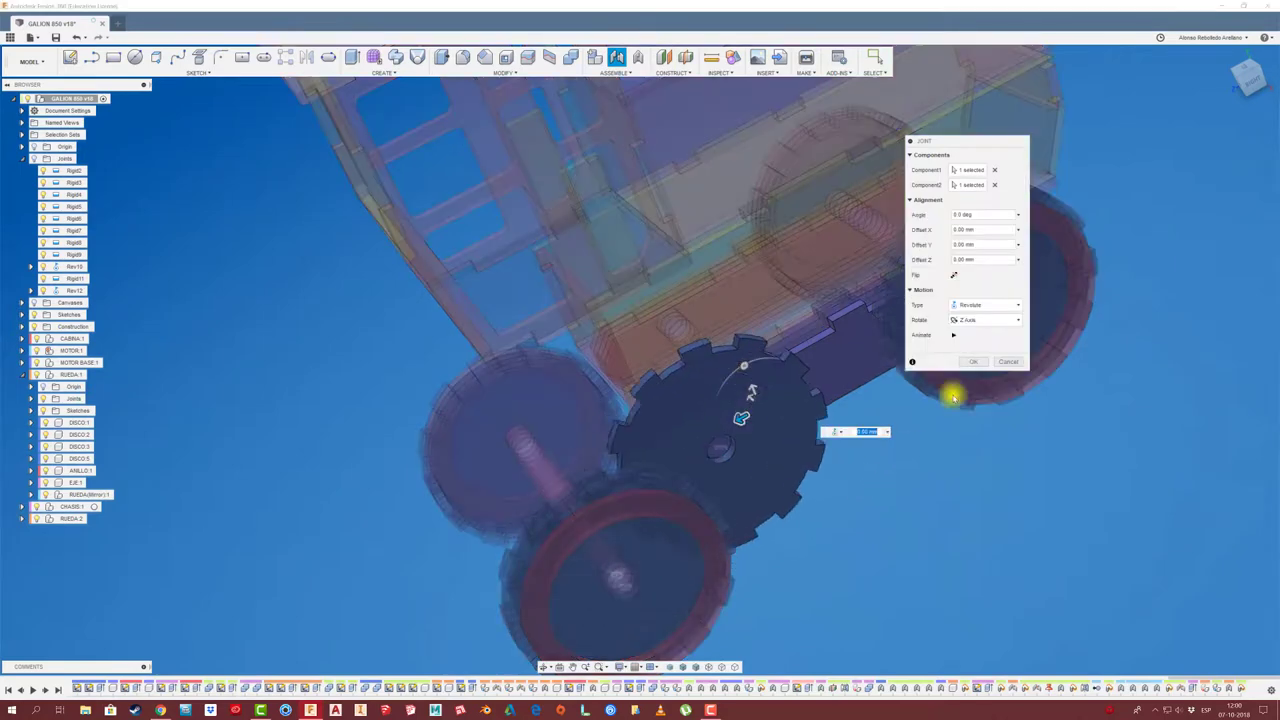
pyautogui.press('Return')
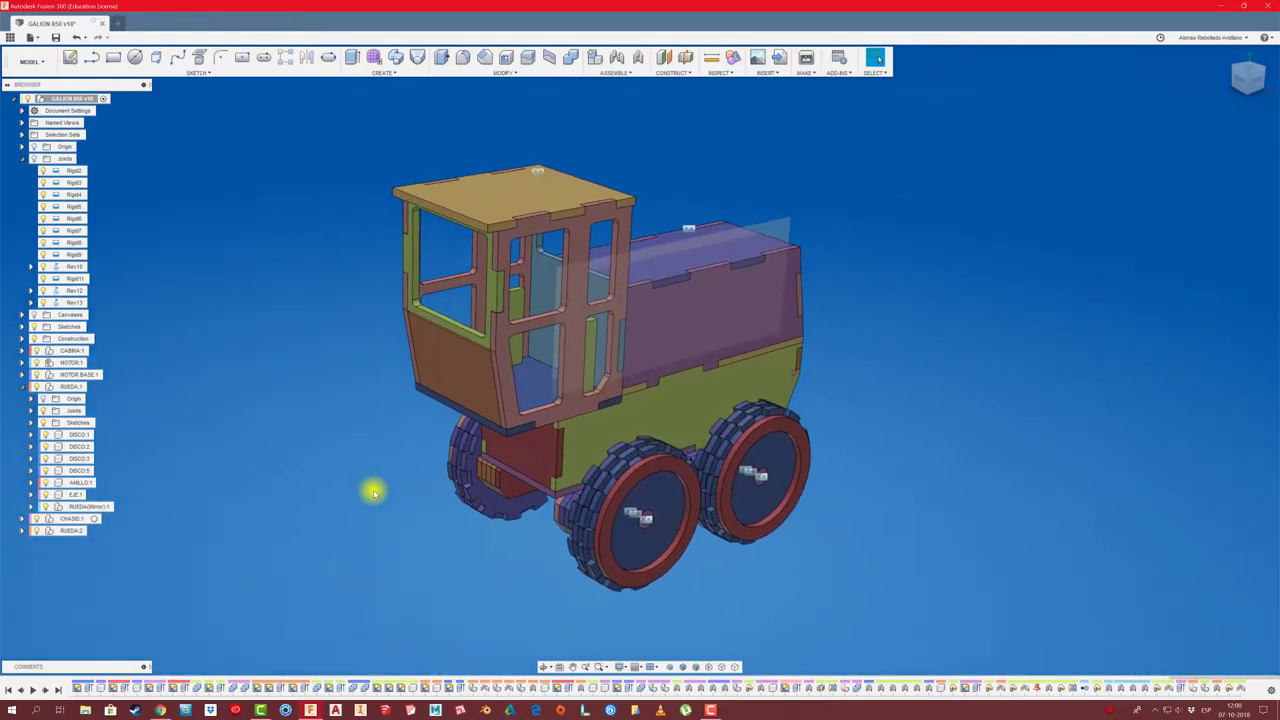
pyautogui.click(29, 387)
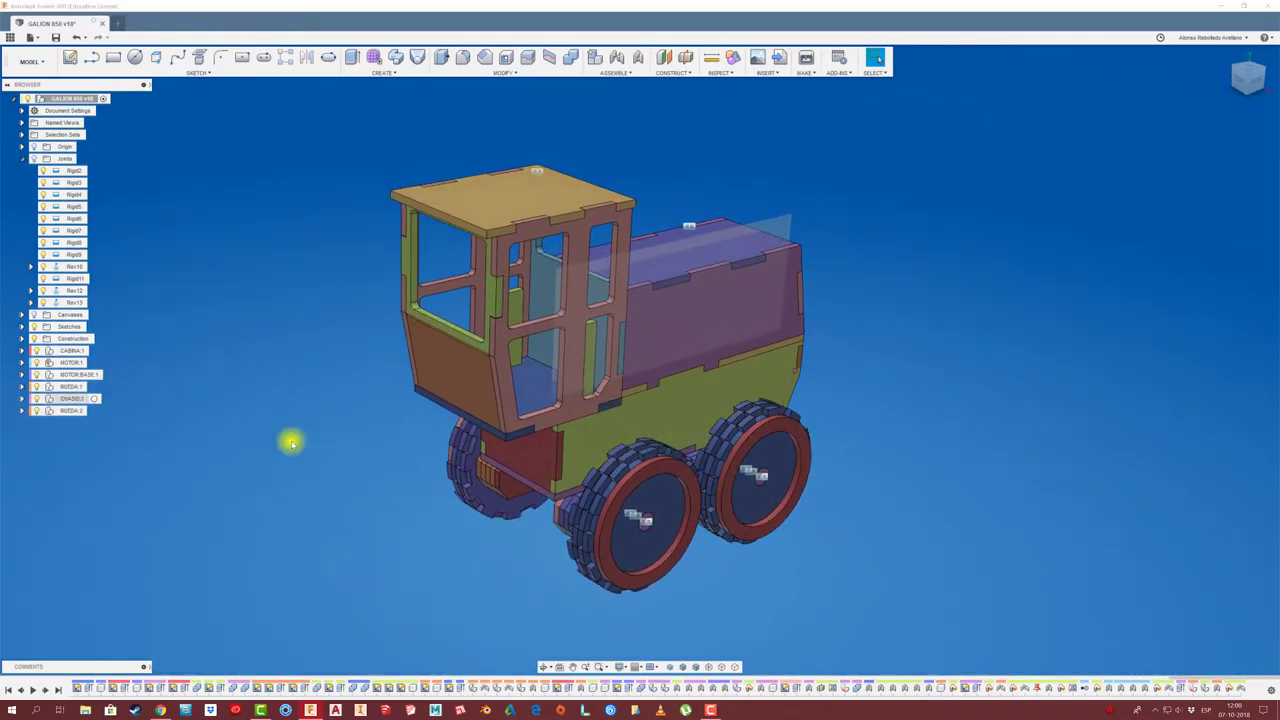